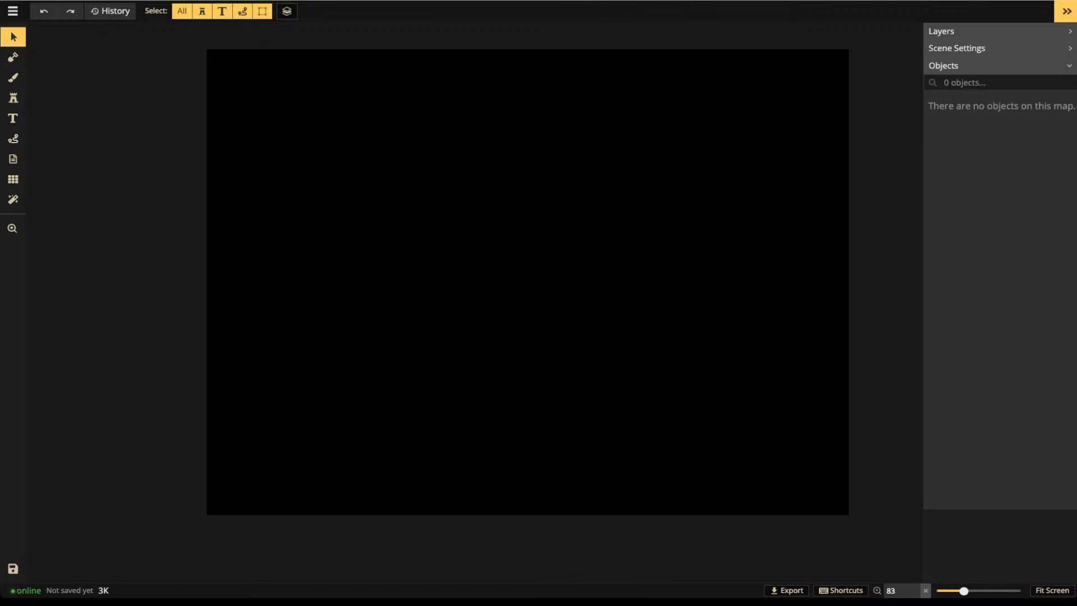
Search the stamp catalog for "stairs" and expand all stamp sets
key("s")
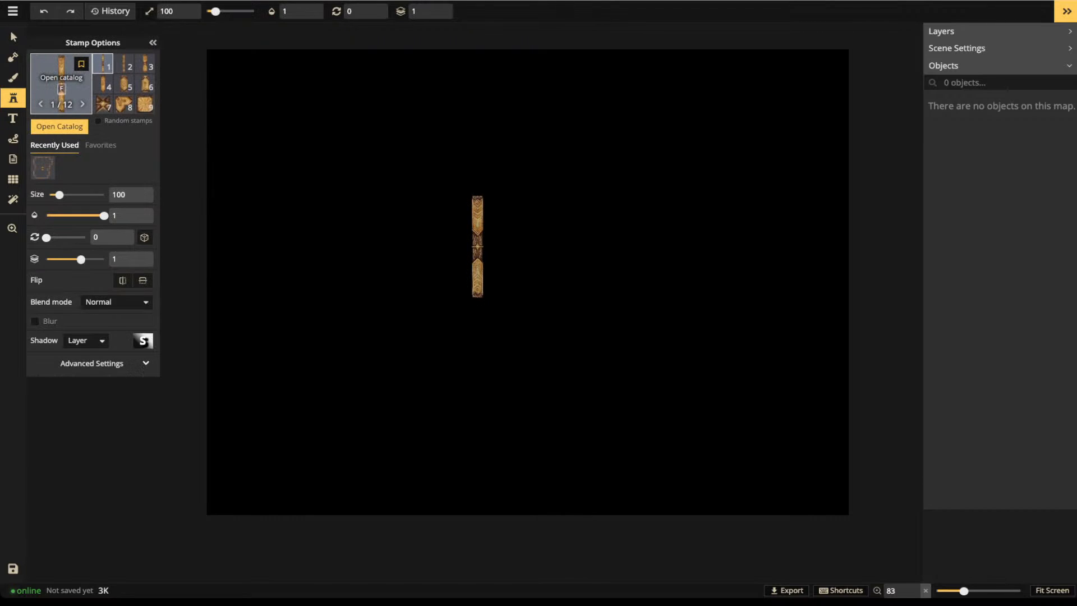
key("f")
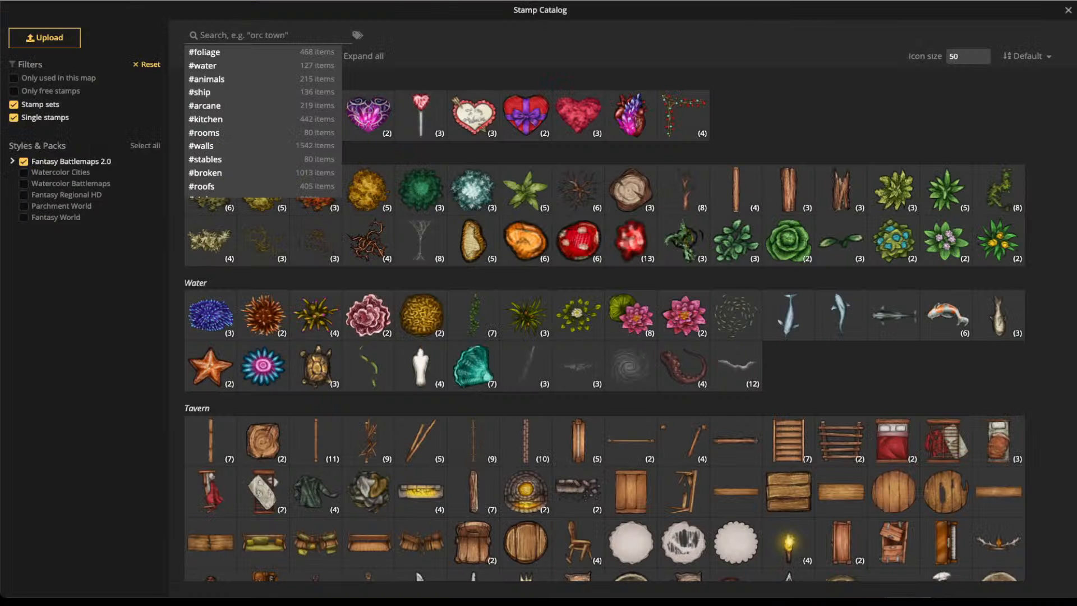
type("stair")
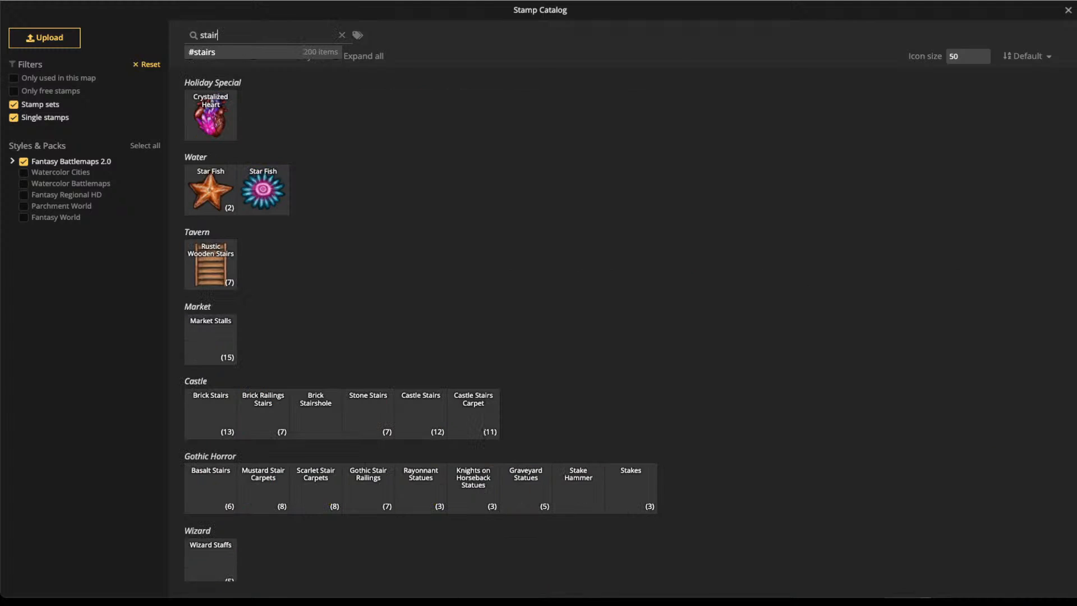
type("s")
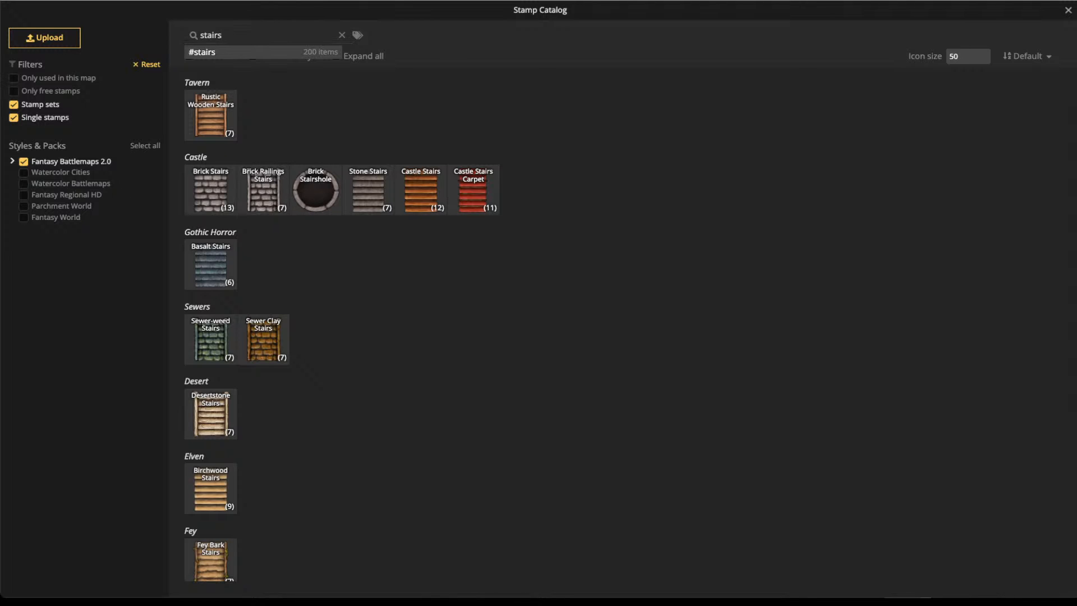
left_click(353, 56)
Choose the straight seven-step Rustic Stairs stamp from the Tavern set and place it on the empty map at size 100
scroll(316, 187, "down", 4)
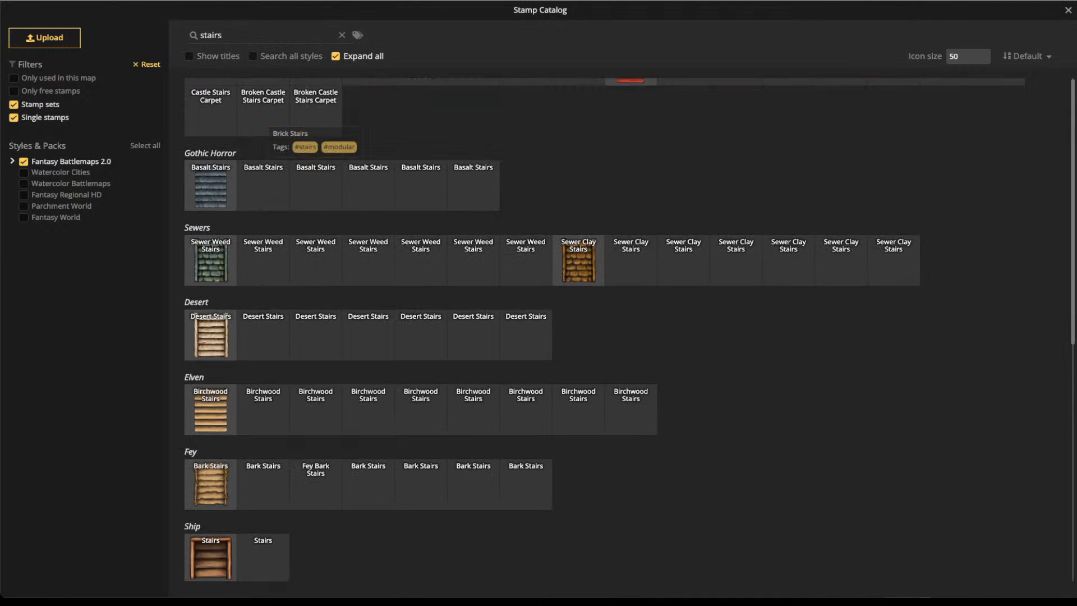
scroll(269, 123, "down", 3)
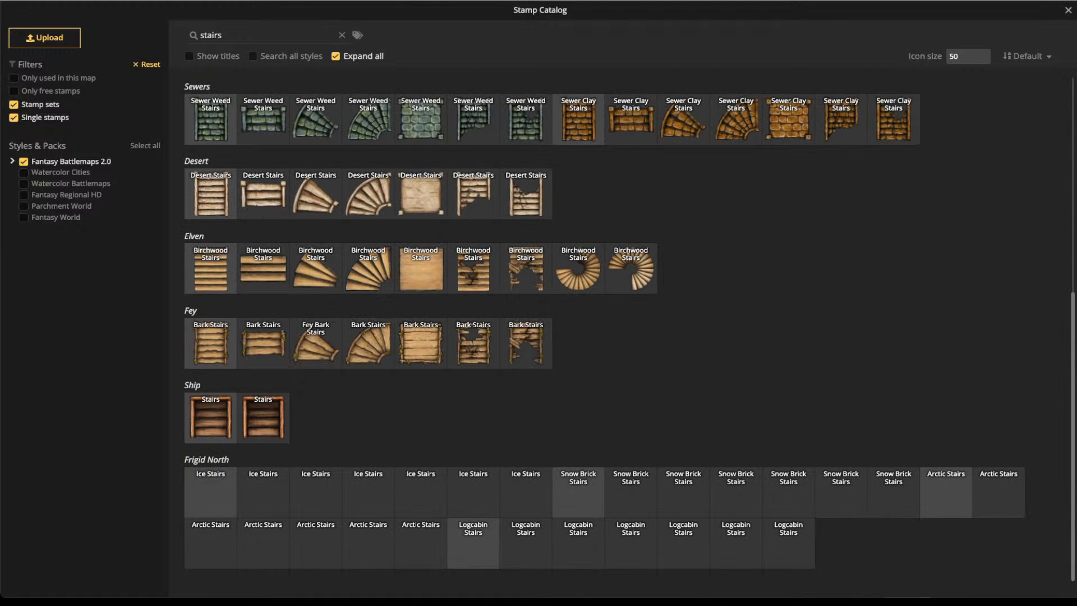
scroll(303, 146, "up", 7)
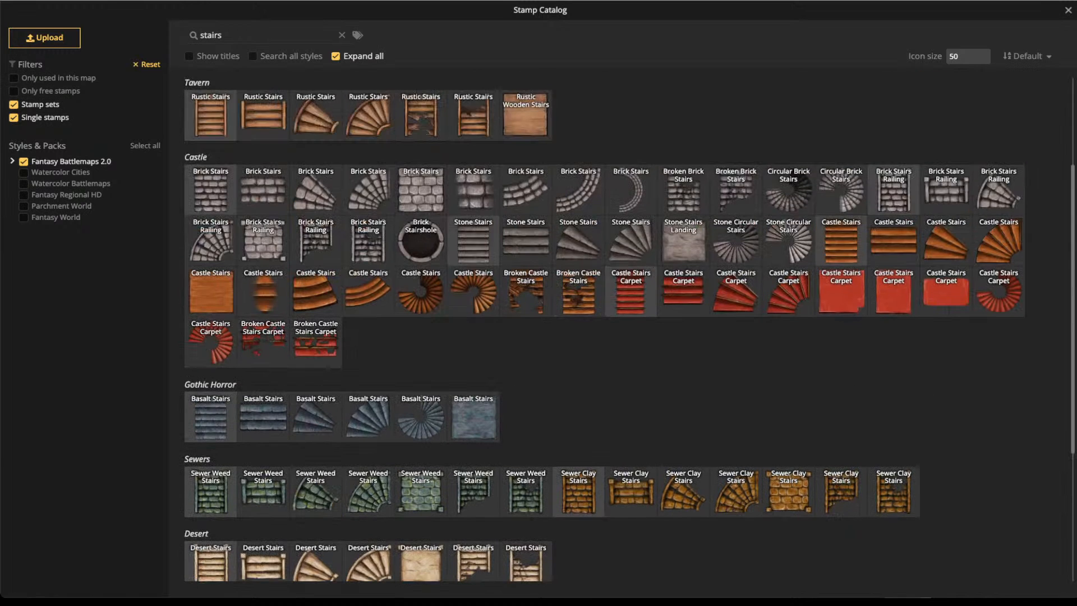
scroll(348, 191, "down", 1)
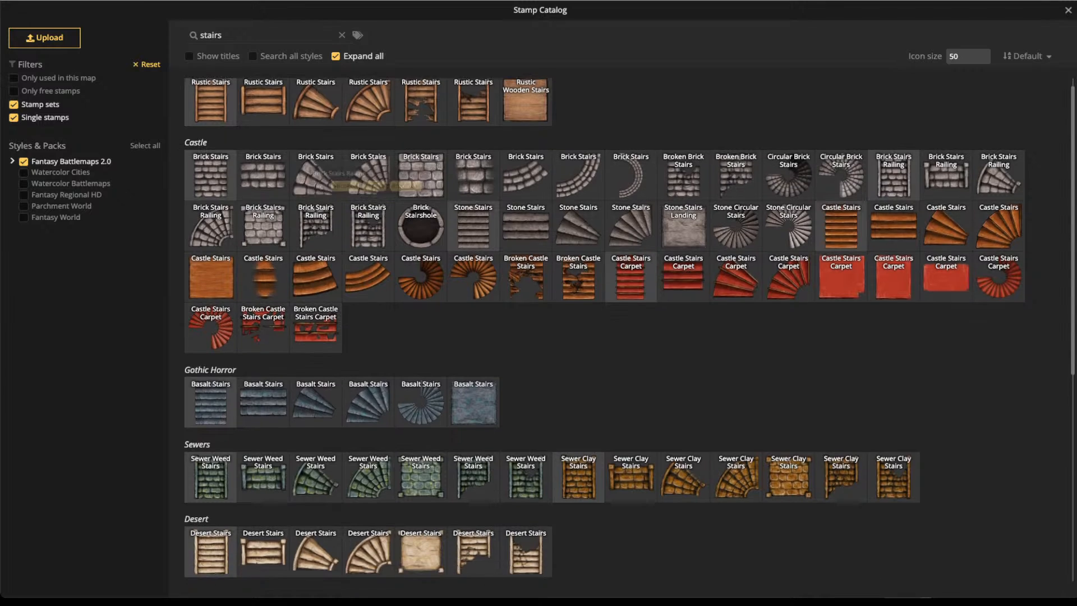
scroll(347, 190, "up", 1)
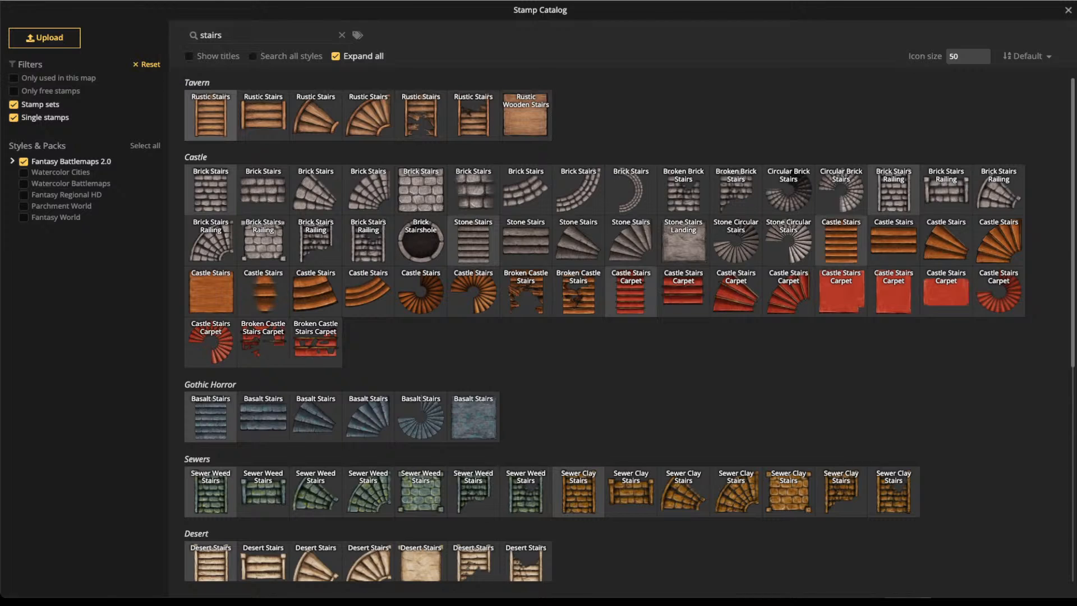
left_click(210, 116)
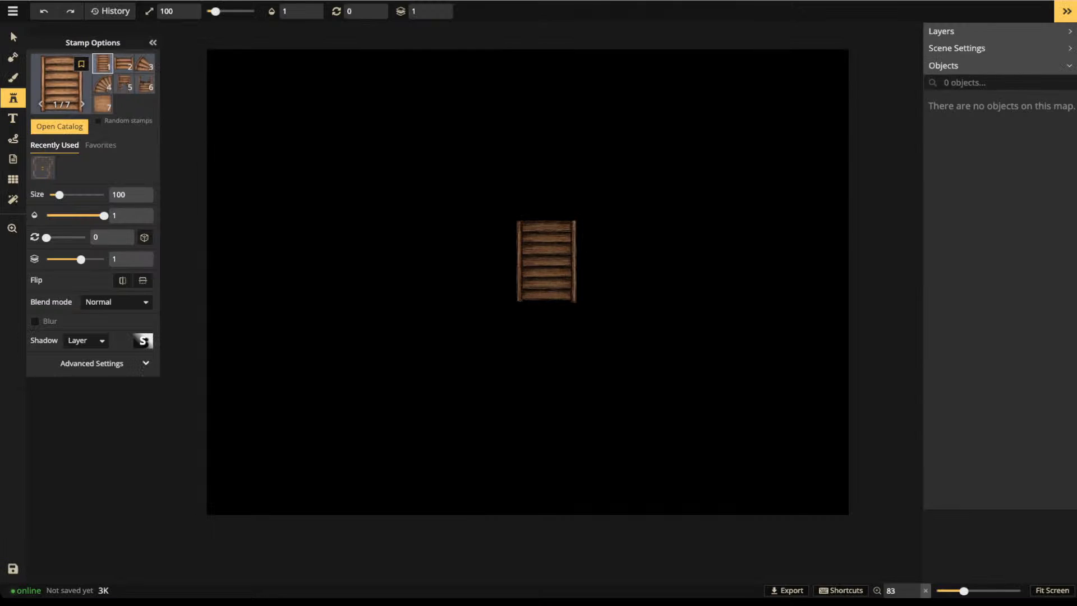
left_click(434, 262)
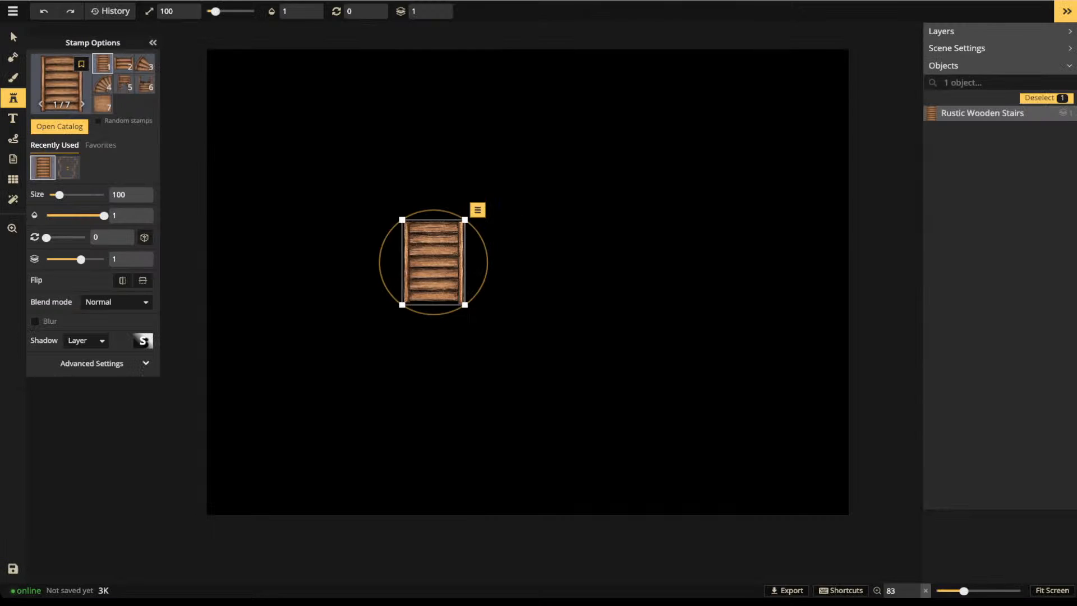
Place the short three-step variant of the rustic stairs beside the tall staircase, aligned with its upper end, and deselect it
scroll(455, 254, "up", 5)
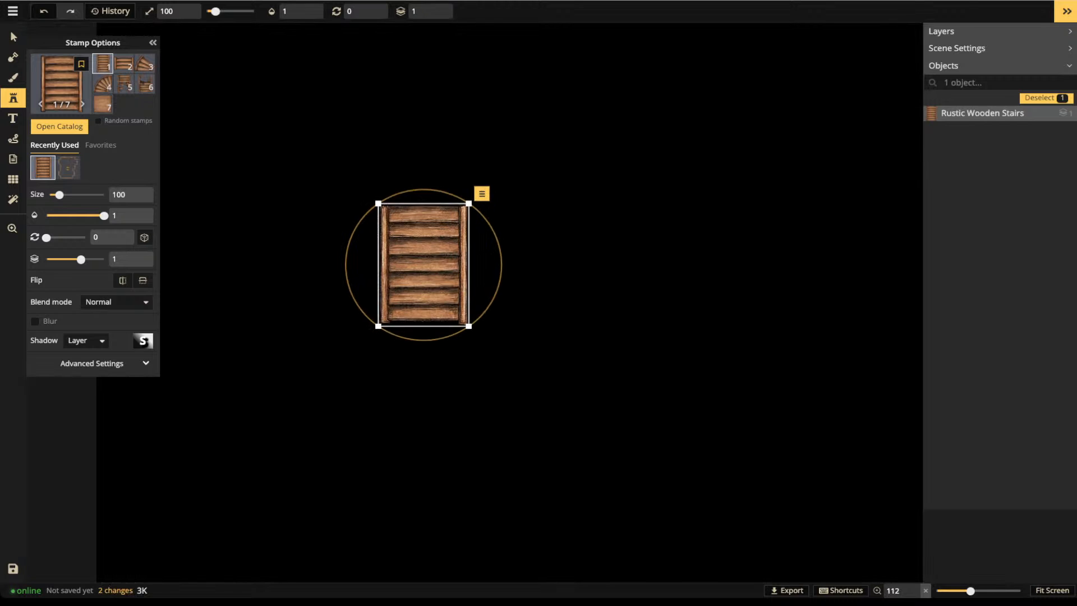
scroll(412, 239, "up", 5)
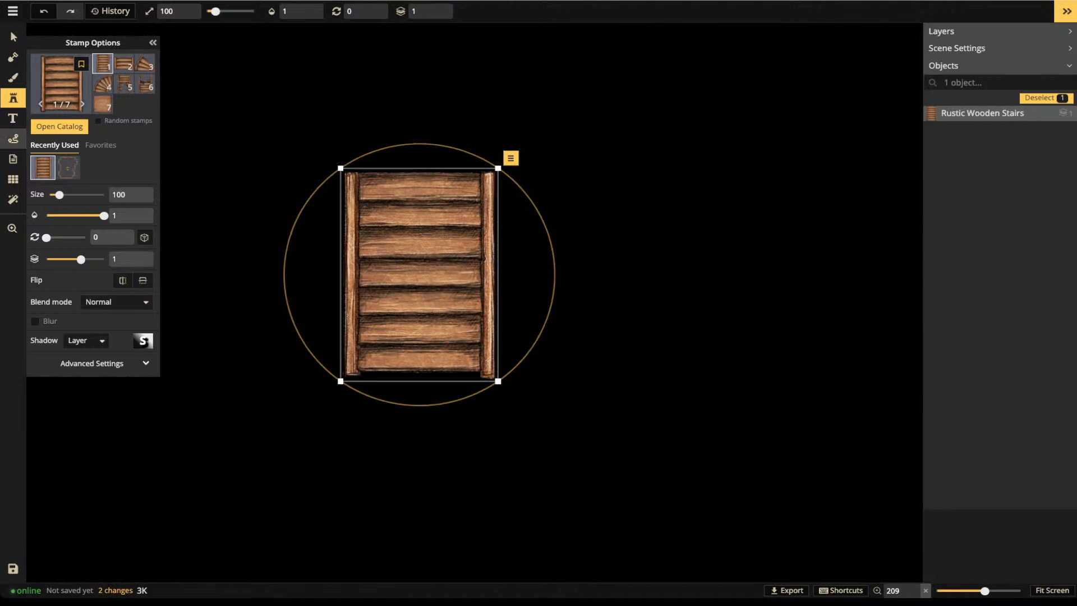
left_click(13, 139)
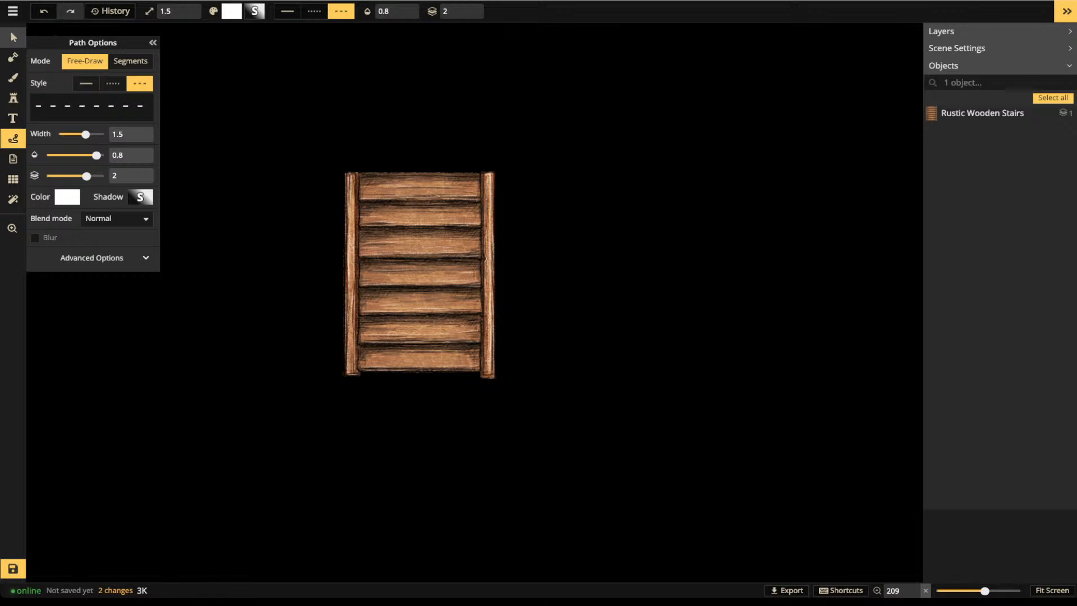
left_click(13, 37)
left_click(13, 98)
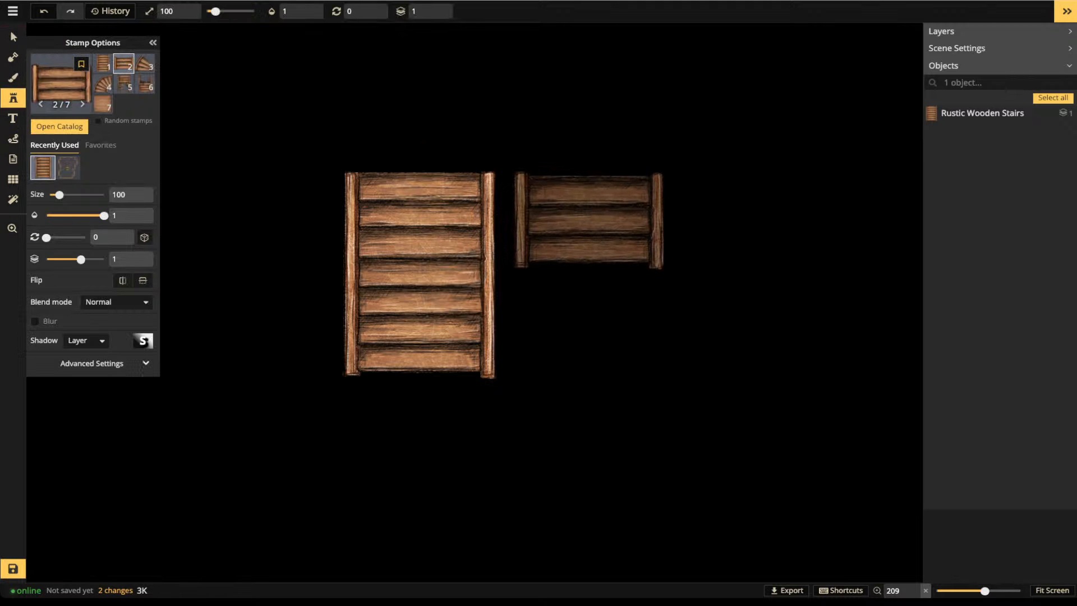
left_click(588, 220)
left_click(13, 37)
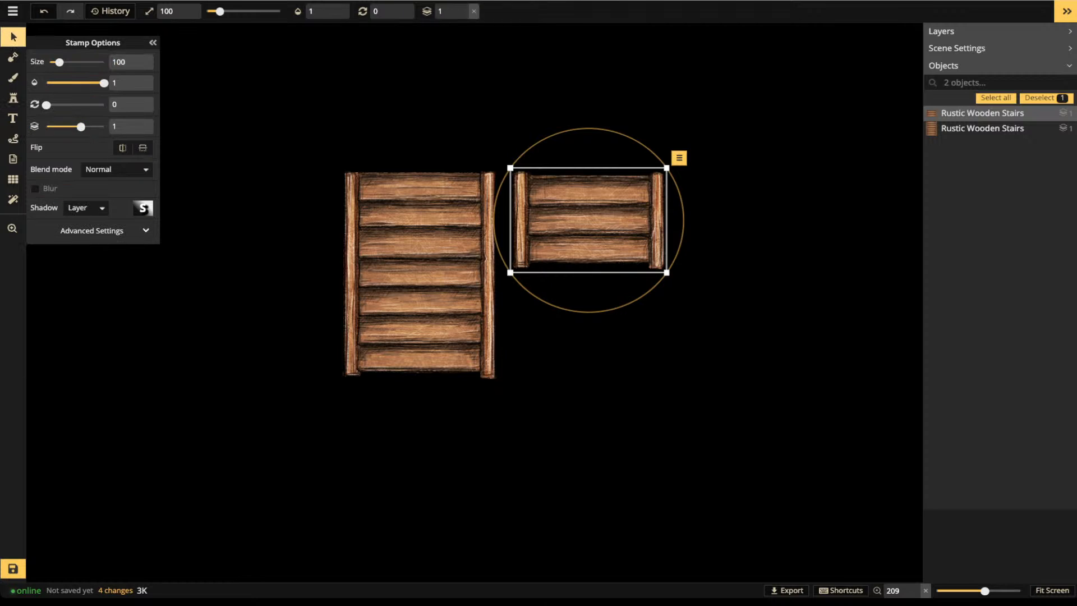
left_click(322, 146)
scroll(413, 179, "down", 4)
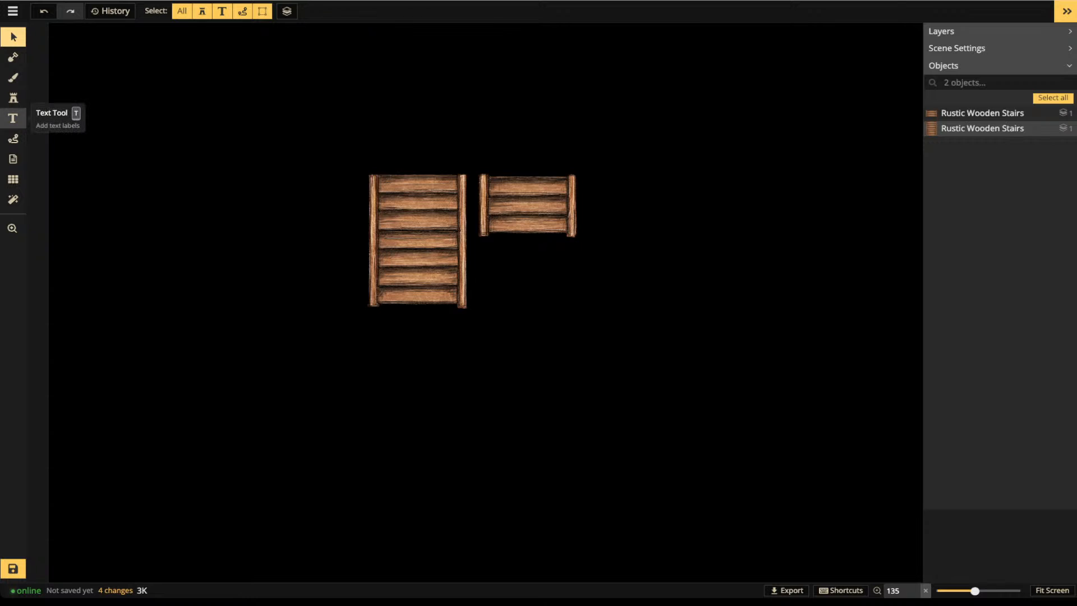
Configure the Path tool with a solid line, opacity 1, shadow blur 0 and the shadow color's opacity at minimum
left_click(13, 138)
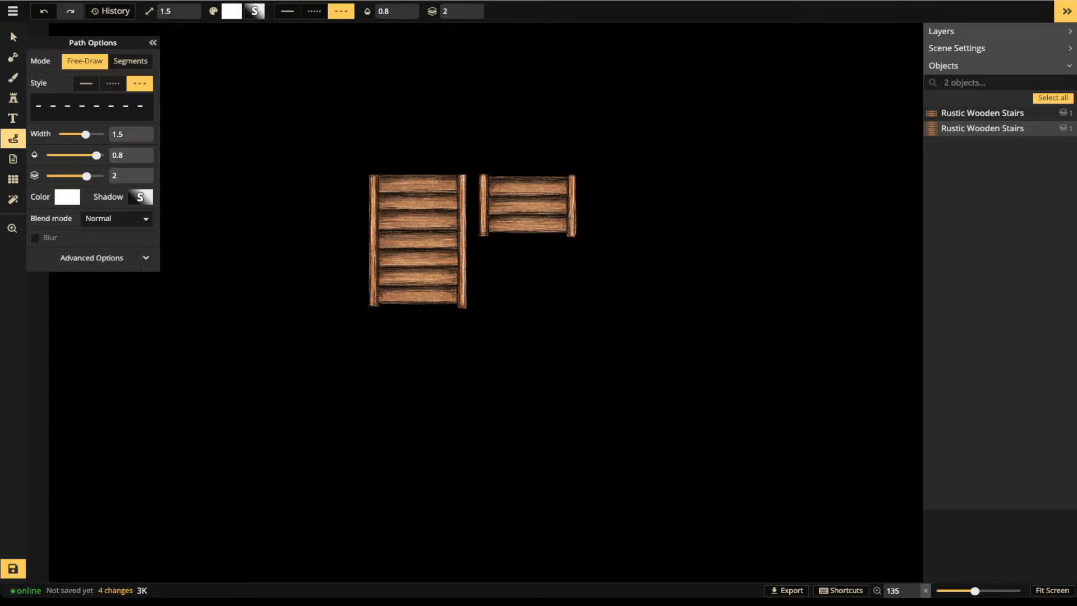
left_click(86, 83)
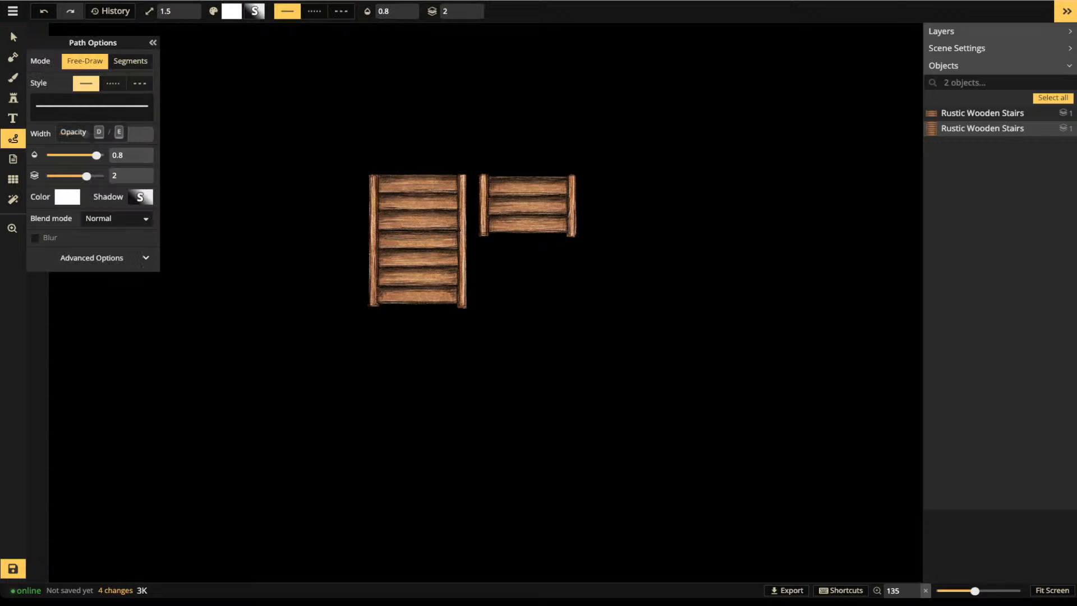
left_click_drag(97, 155, 107, 155)
left_click(141, 197)
left_click_drag(211, 130, 168, 131)
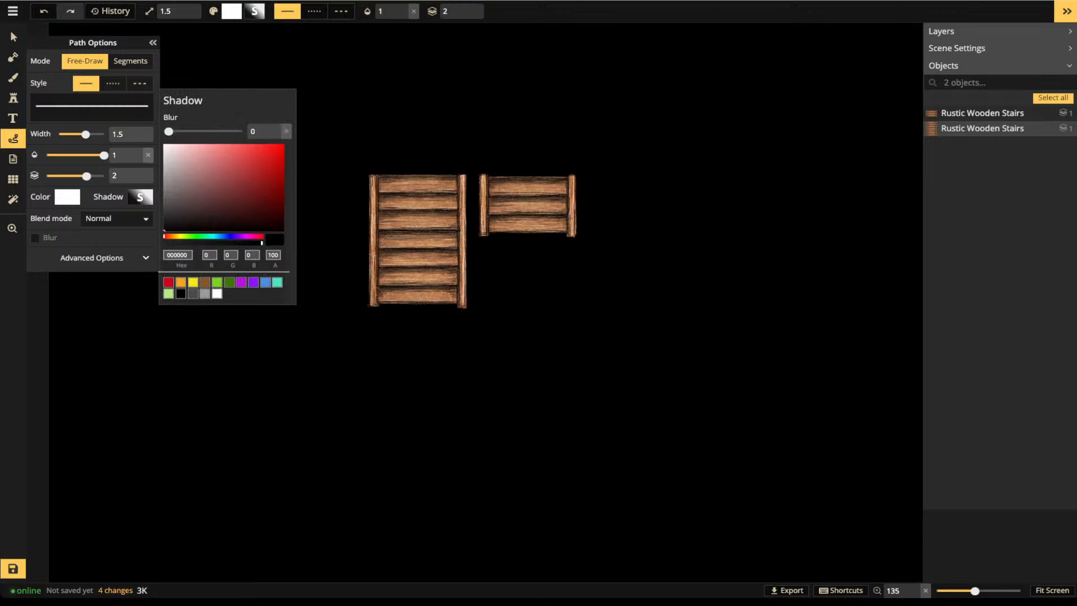
left_click_drag(263, 244, 164, 243)
scroll(389, 208, "up", 5)
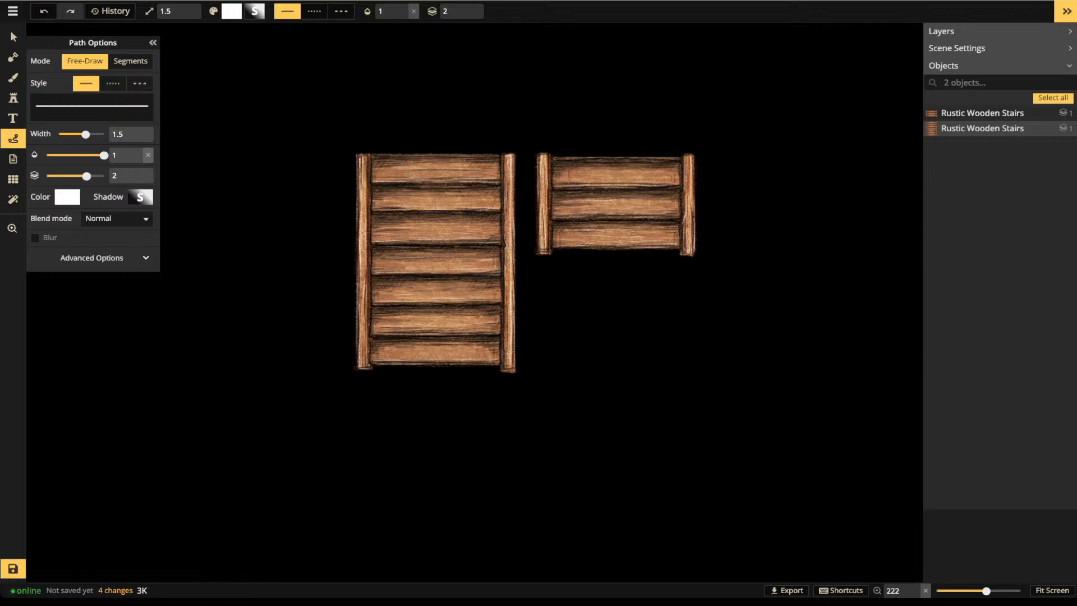
Draw a white freehand loop around the middle step of the tall staircase and delete it
mouse_move(447, 238)
left_mouse_down()
mouse_move(397, 243)
mouse_move(422, 264)
mouse_move(407, 242)
left_mouse_up()
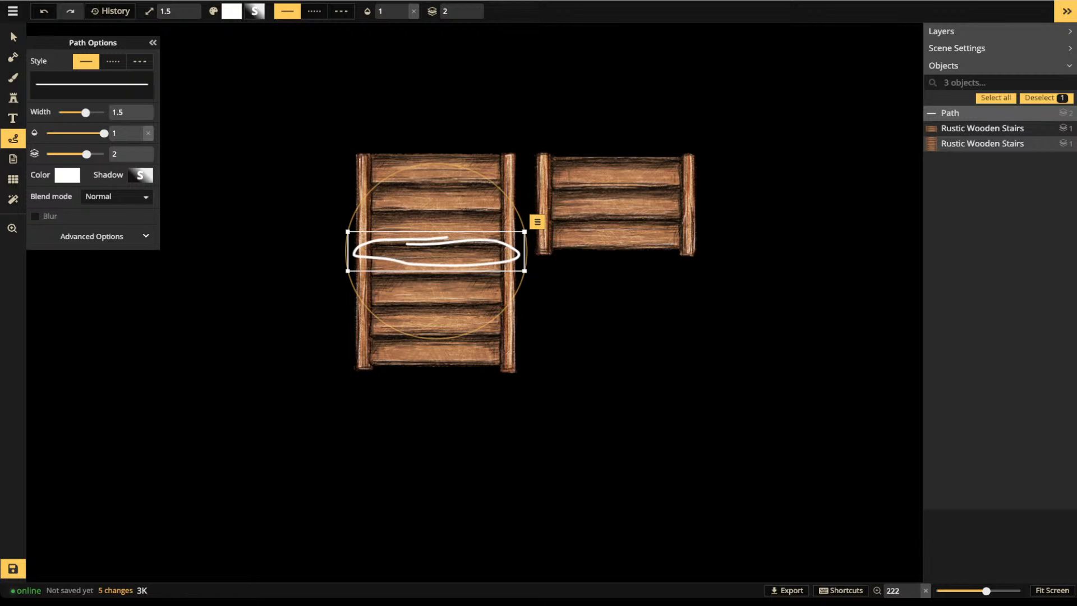
key("Delete")
Draw a freehand arrow lengthwise through the tall staircase and reposition it, pointing downward, over the short staircase
mouse_move(433, 447)
left_mouse_down()
mouse_move(432, 114)
mouse_move(416, 111)
mouse_move(449, 102)
mouse_move(435, 111)
left_mouse_up()
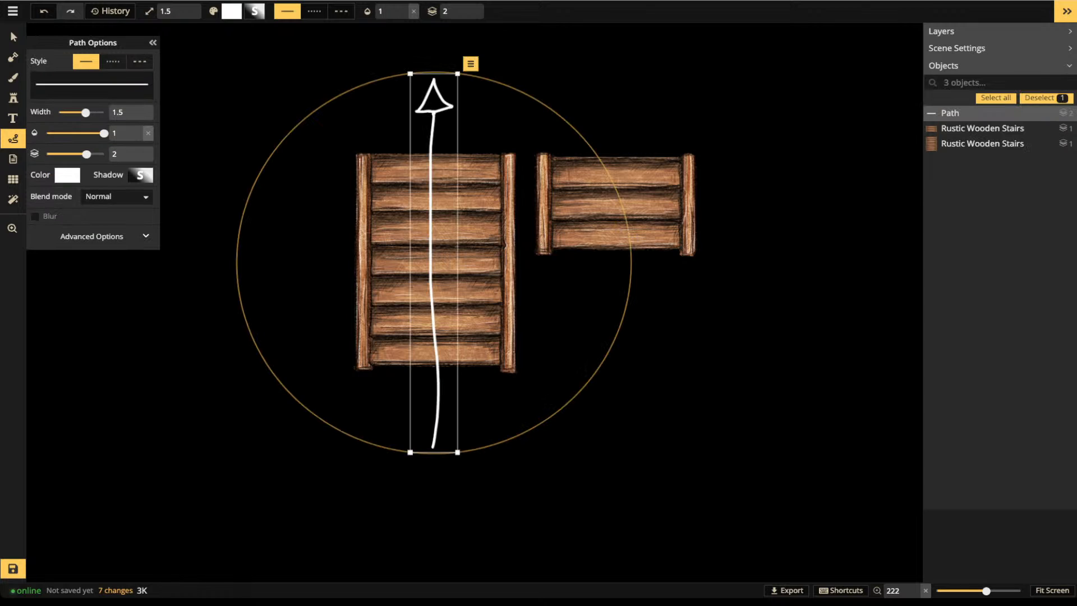
left_click_drag(505, 85, 364, 440)
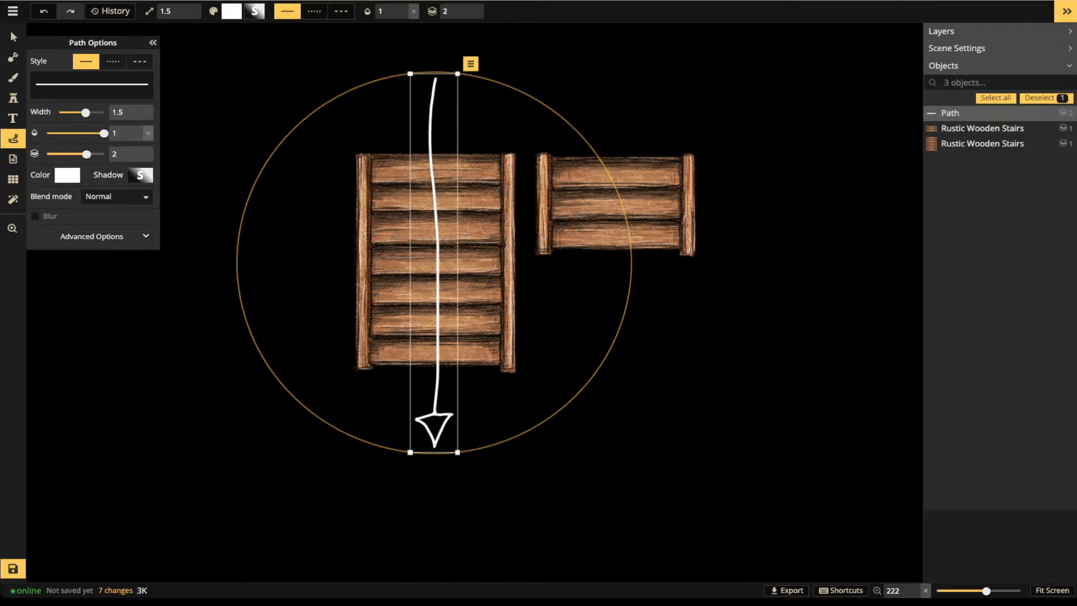
left_click_drag(435, 252, 610, 247)
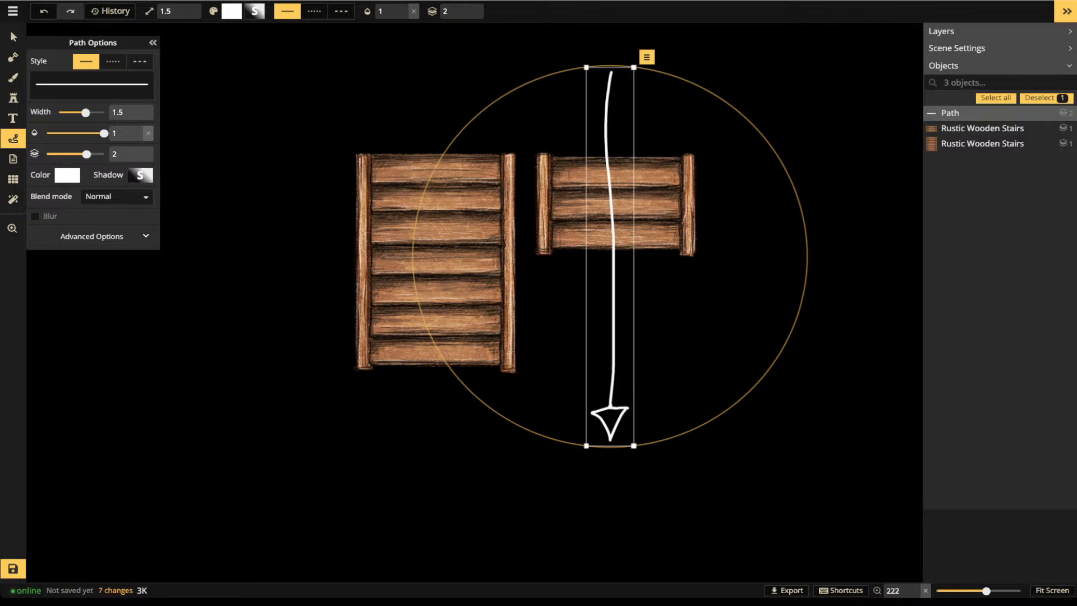
Delete the arrow path and the short three-step staircase
left_click(14, 37)
key("Delete")
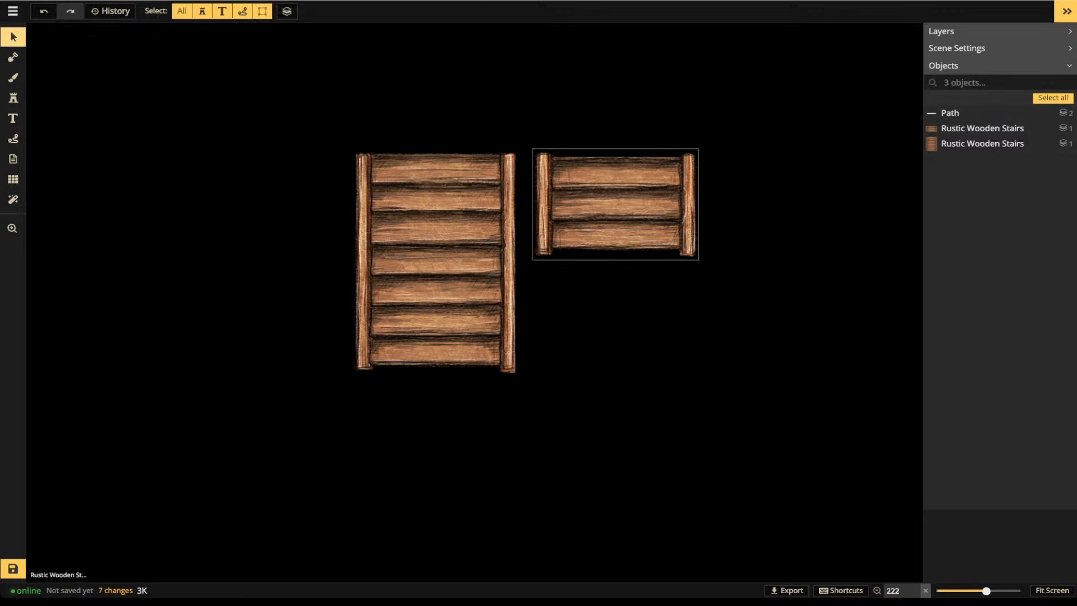
key("Delete")
Move the tall staircase to make room and place the rustic plank landing against its upper end on layer 0
left_click_drag(435, 263, 362, 301)
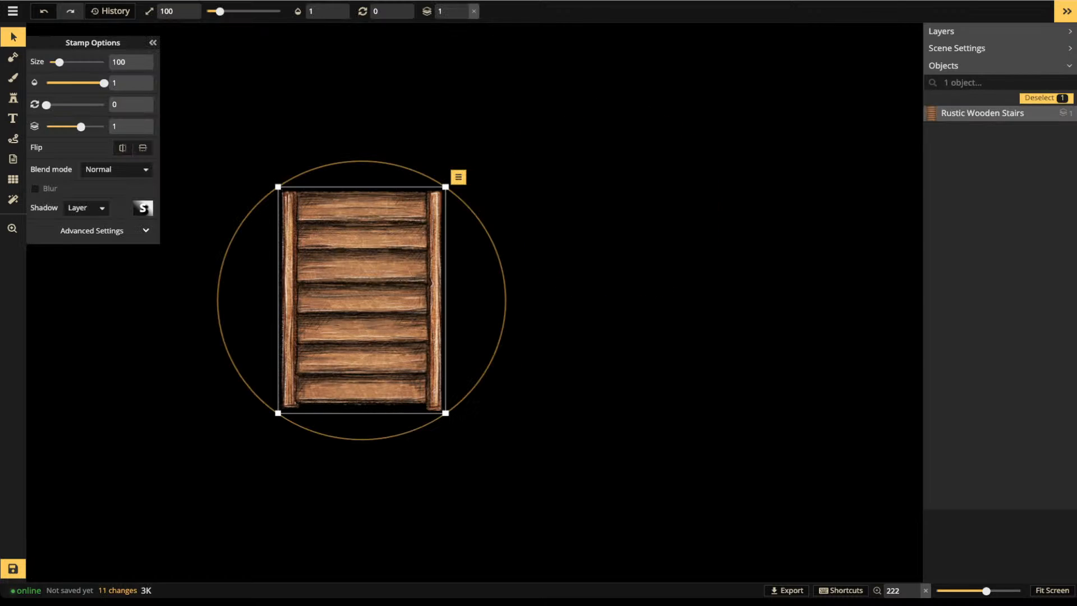
left_click(13, 98)
left_click(103, 105)
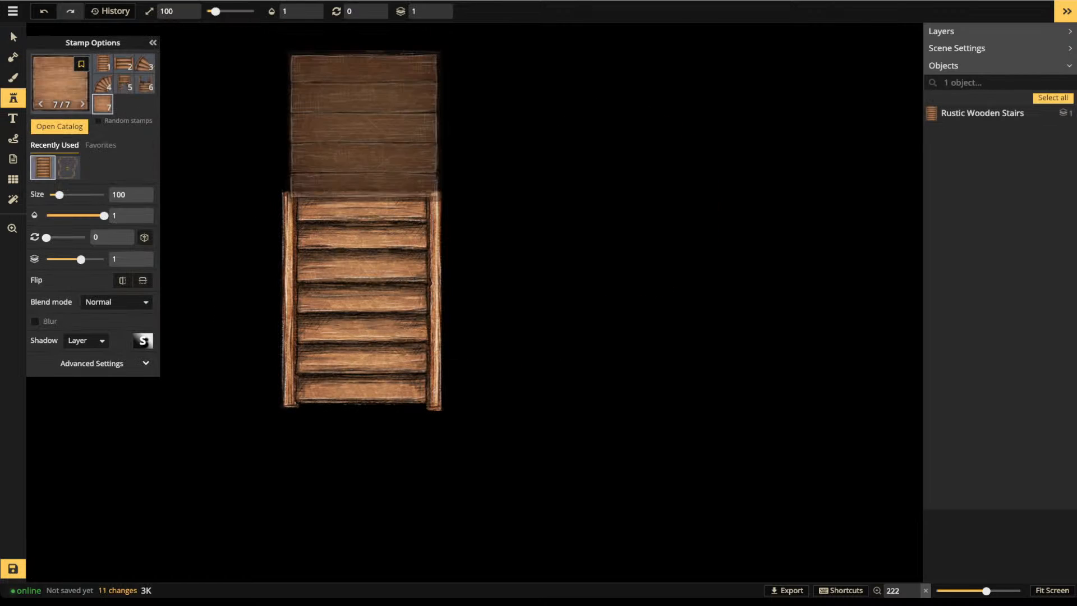
scroll(400, 118, "down", 3)
left_click_drag(399, 119, 488, 222)
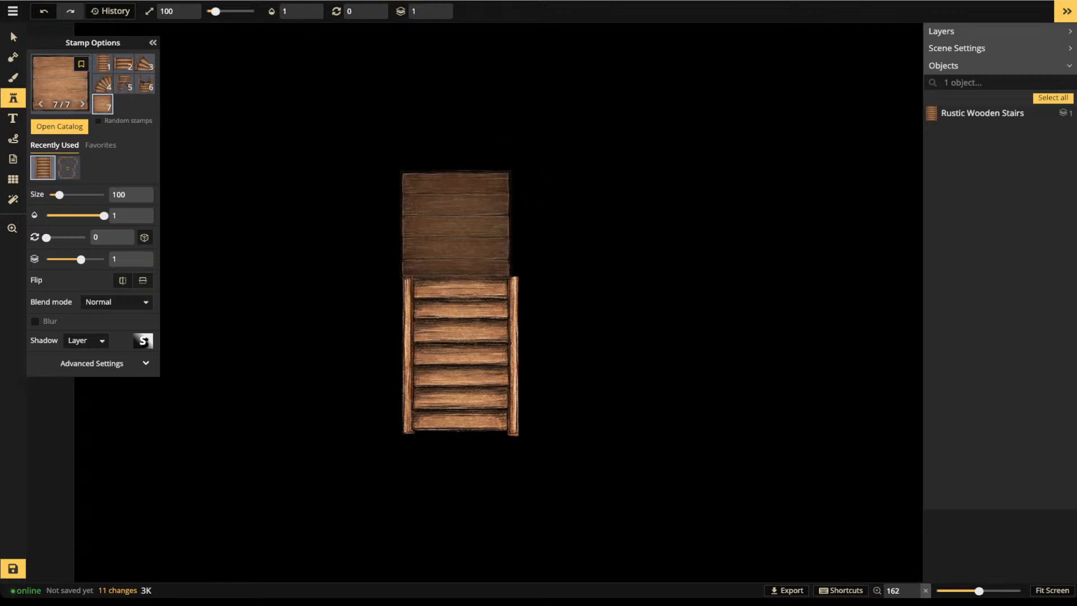
left_click(464, 226)
left_click_drag(464, 226, 461, 228)
left_click(438, 14)
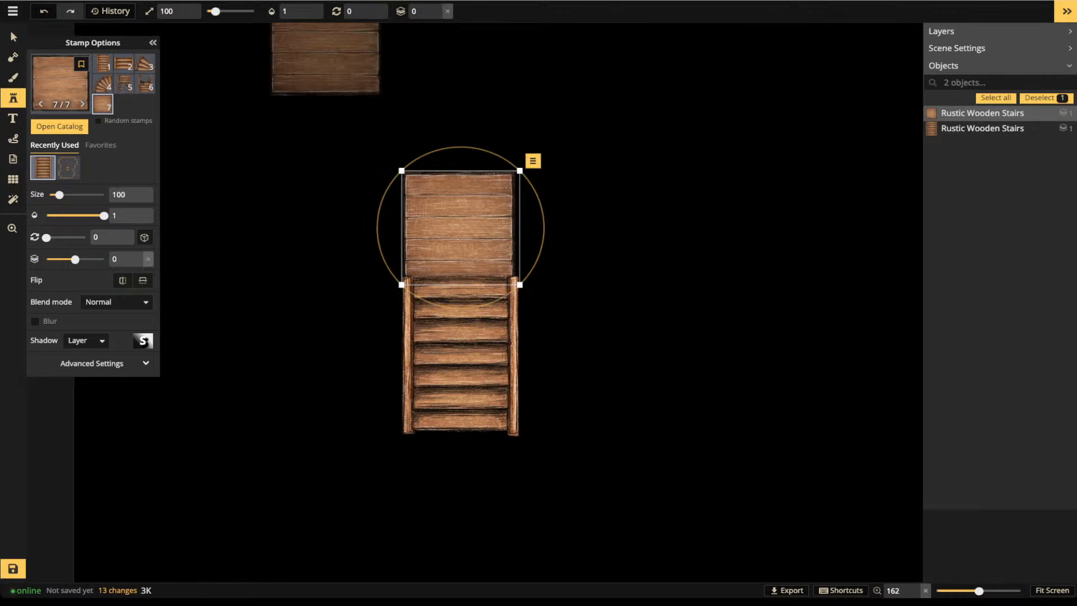
Place a second seven-step rustic staircase rotated 90° against the landing's right side to form an L-shaped stairway
left_click(124, 64)
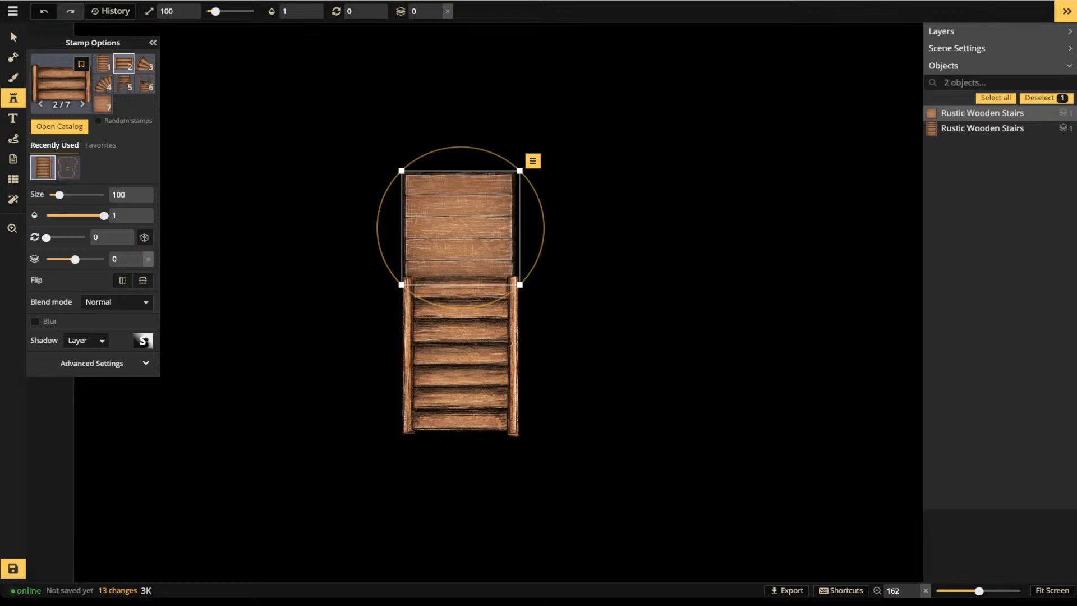
left_click(102, 63)
key("Escape")
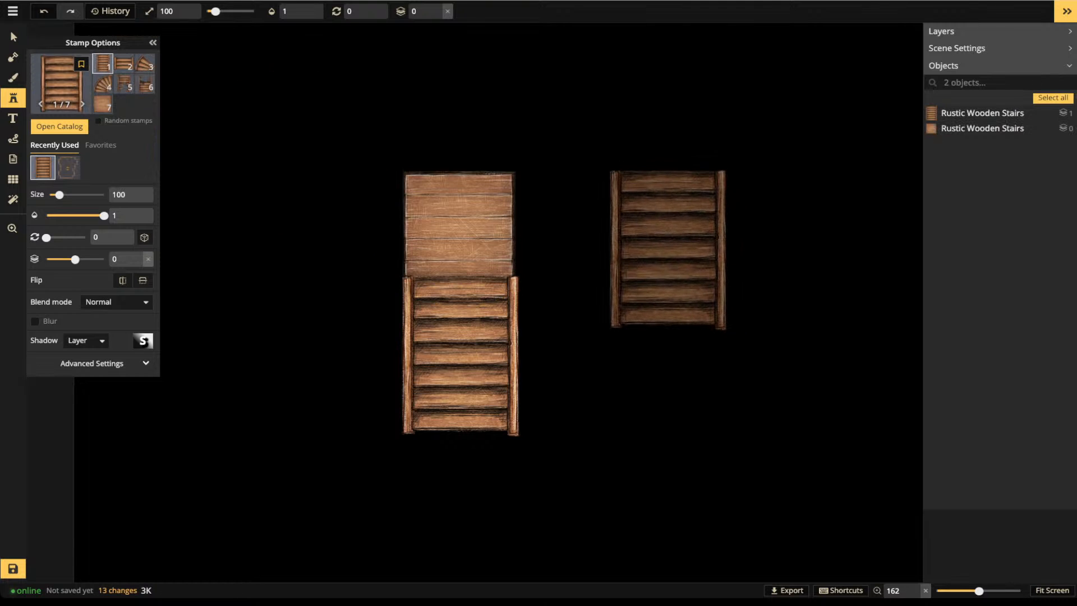
scroll(640, 213, "up", 6)
left_click(591, 225)
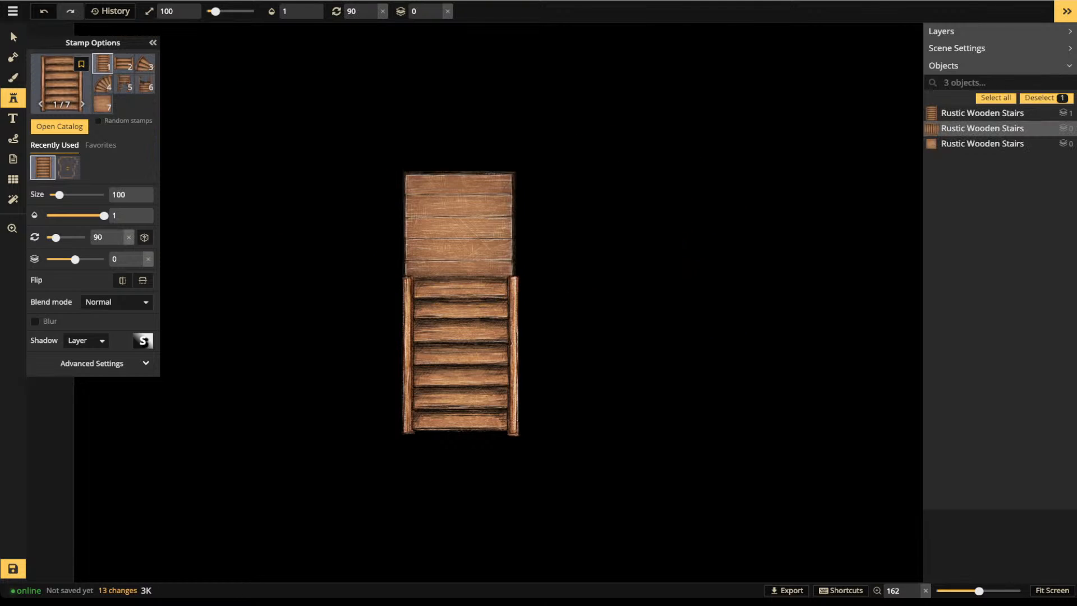
left_click(13, 37)
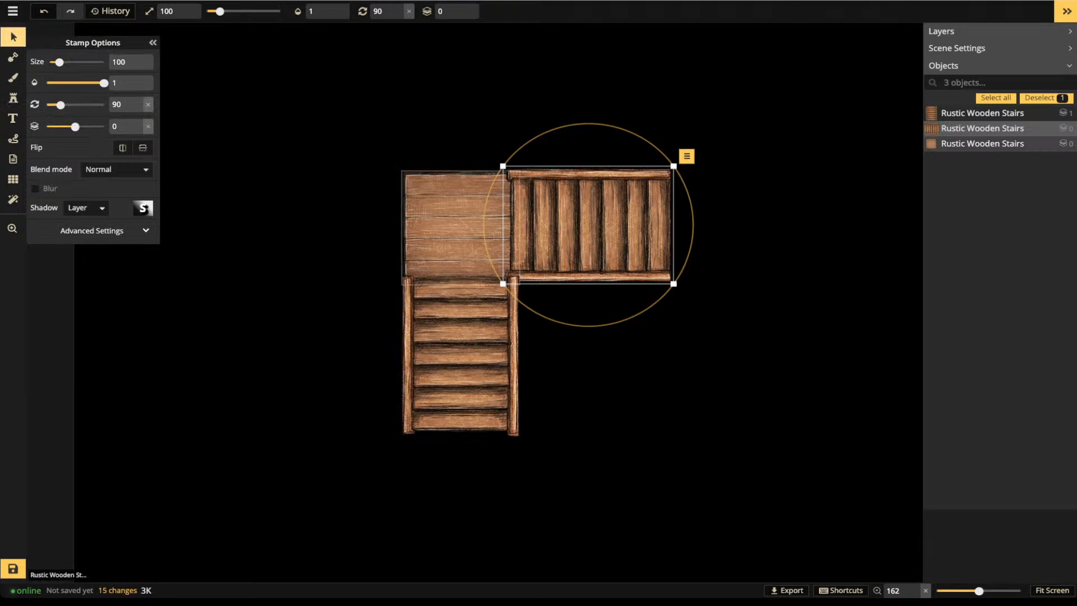
Draw a freehand path up the lower staircase, circling on the landing and ending in an arrow beyond the right-hand staircase
left_click(13, 139)
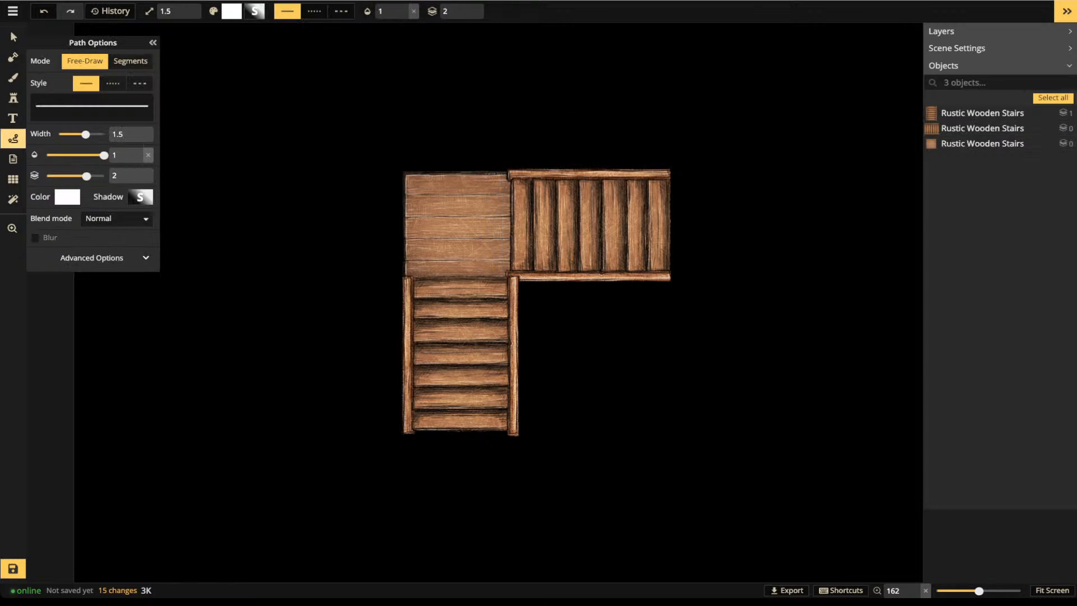
mouse_move(456, 470)
left_mouse_down()
mouse_move(457, 206)
mouse_move(475, 224)
mouse_move(443, 205)
mouse_move(510, 222)
mouse_move(683, 215)
mouse_move(736, 199)
mouse_move(762, 221)
mouse_move(736, 201)
left_mouse_up()
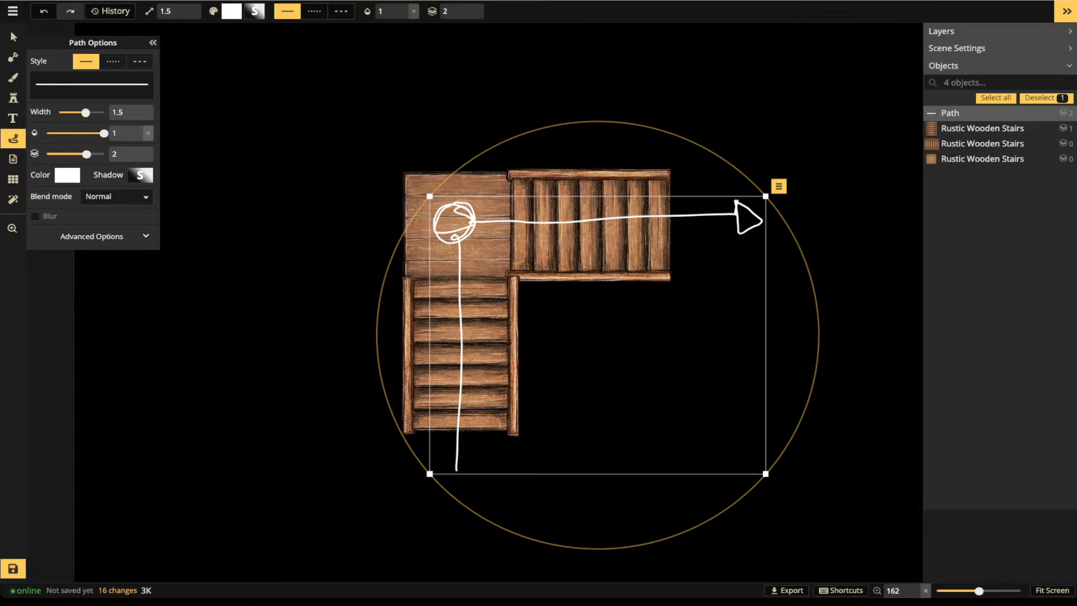
left_click(14, 37)
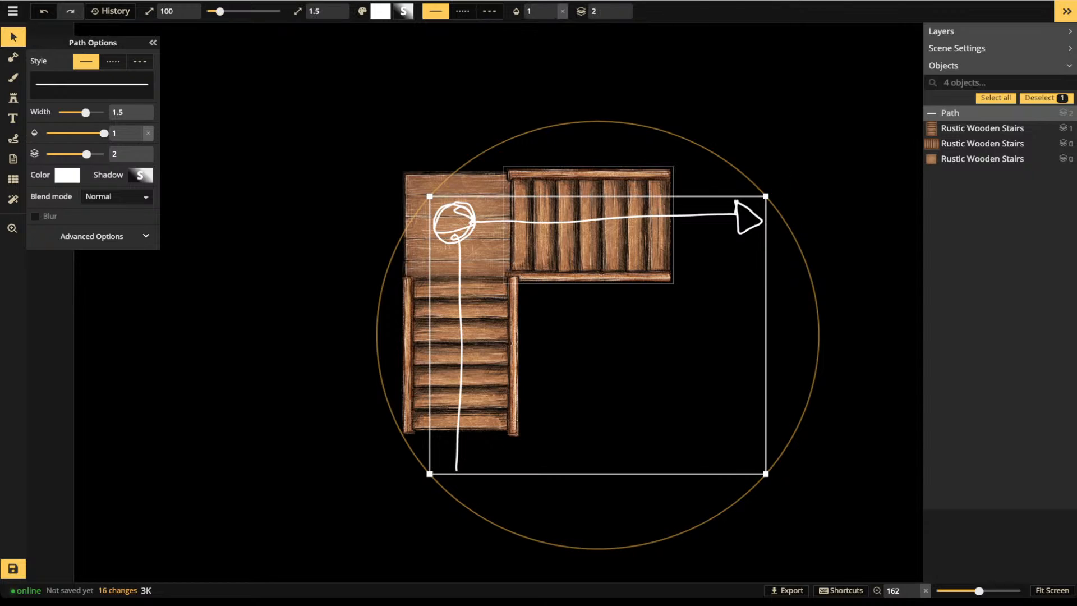
Duplicate the rotated seven-step staircase and place the copy against the landing's left side to form a T-shaped stairway
left_click(589, 242)
left_click_drag(589, 241, 306, 164)
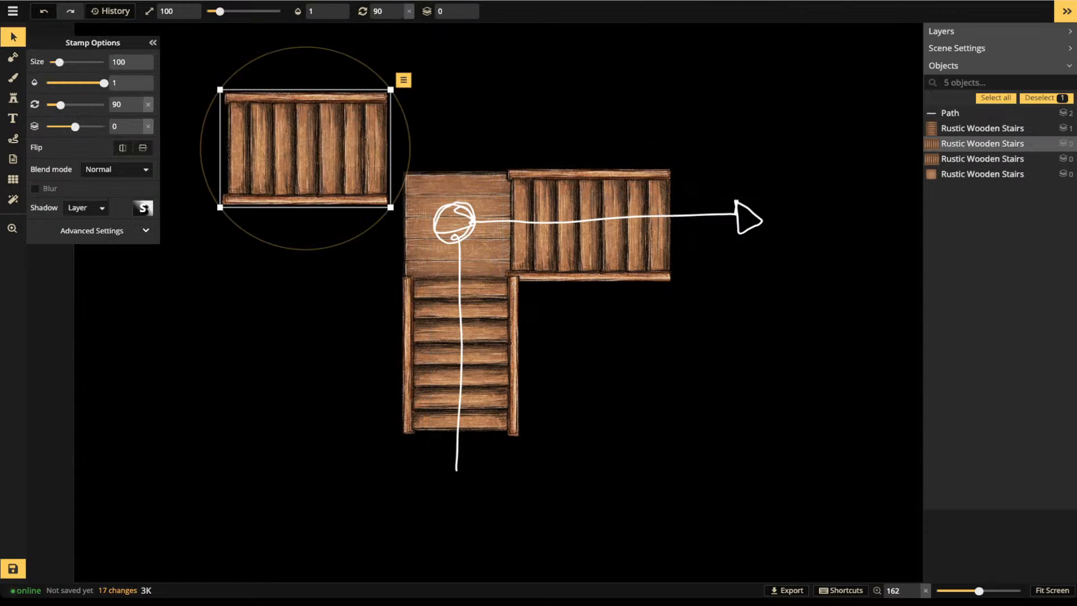
left_click_drag(410, 148, 215, 96)
scroll(306, 148, "down", 2)
left_click_drag(305, 148, 329, 226)
key("Escape")
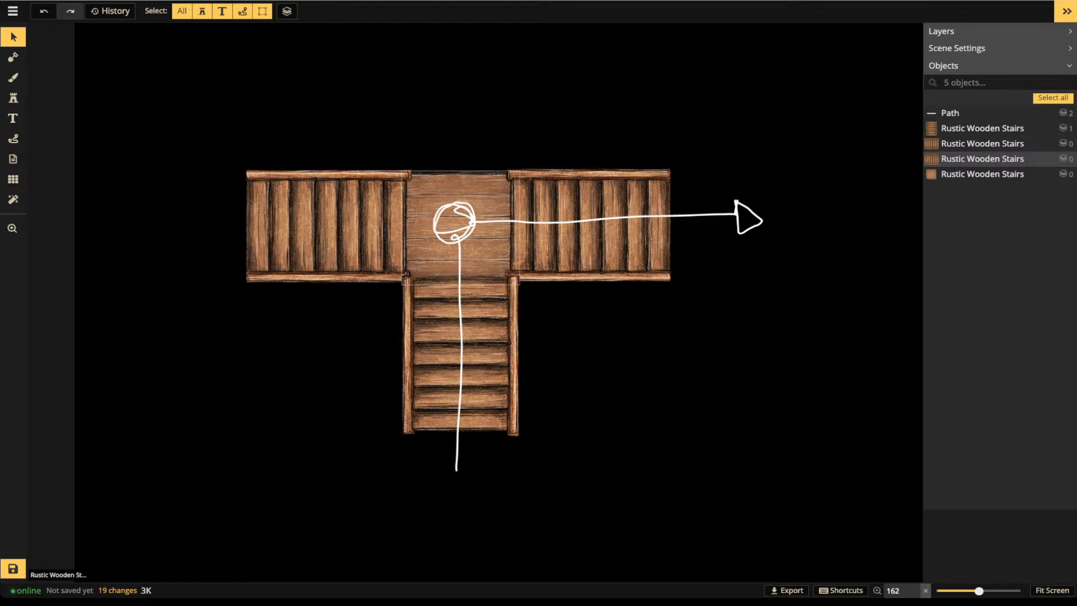
Copy the plank landing and place one copy at the outer end of each of the two side staircases
left_click(480, 227)
key("ctrl+c")
key("ctrl+v")
left_click_drag(247, 219, 192, 226)
key("ctrl+v")
left_click_drag(732, 223, 729, 226)
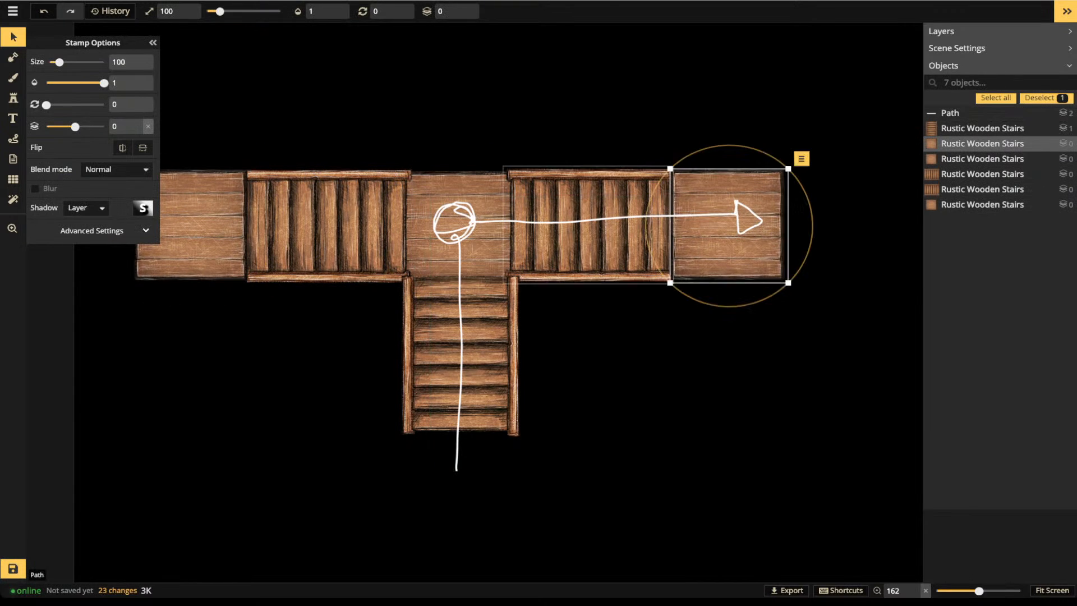
left_click(336, 225)
Place a short three-step rustic staircase at rotation 0 against the upper edge of each outer landing
left_click(13, 98)
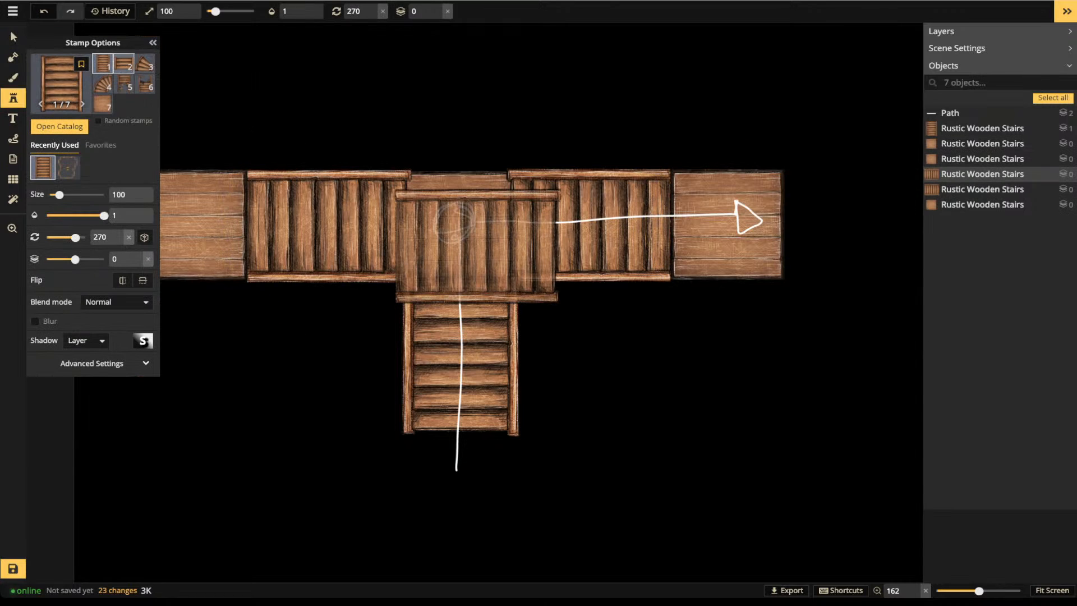
left_click(124, 64)
left_click_drag(335, 148, 505, 173)
scroll(365, 135, "up", 15)
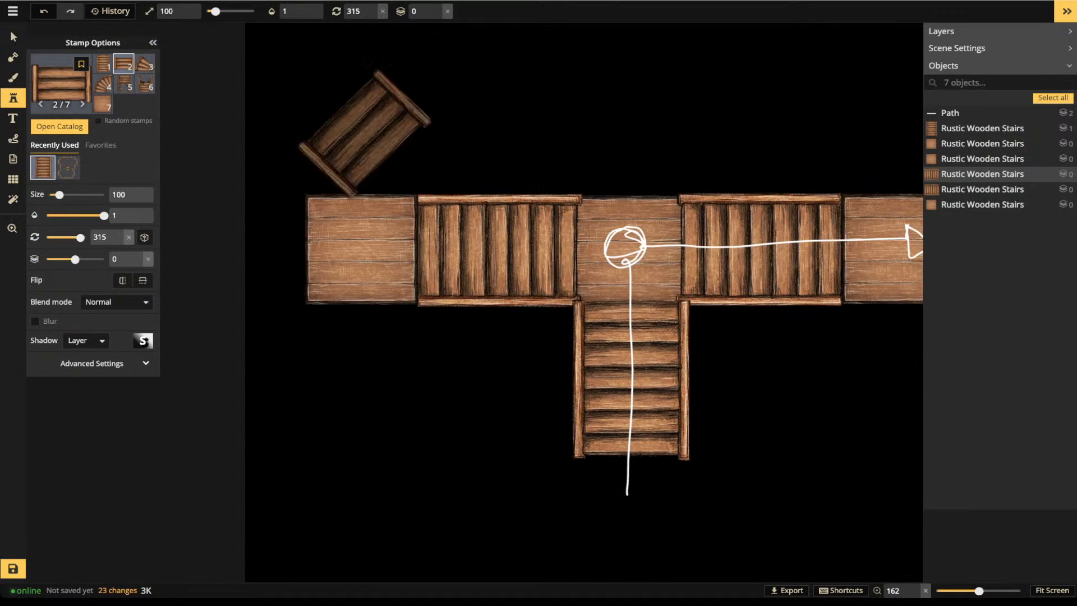
scroll(365, 135, "up", 3)
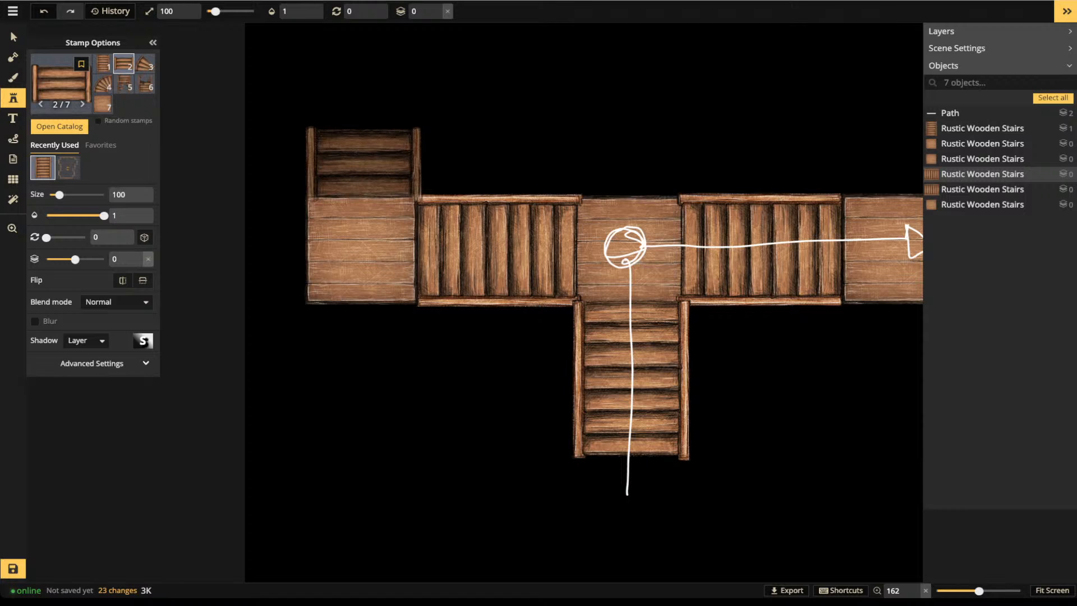
left_click(363, 164)
left_click_drag(698, 144, 492, 154)
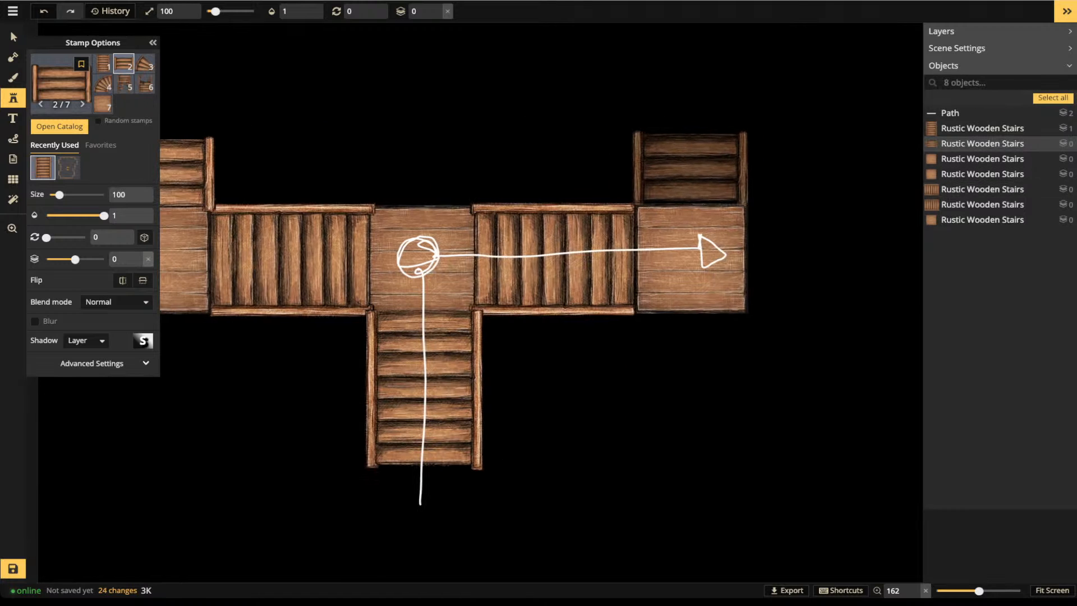
left_click(690, 170)
scroll(582, 106, "down", 4)
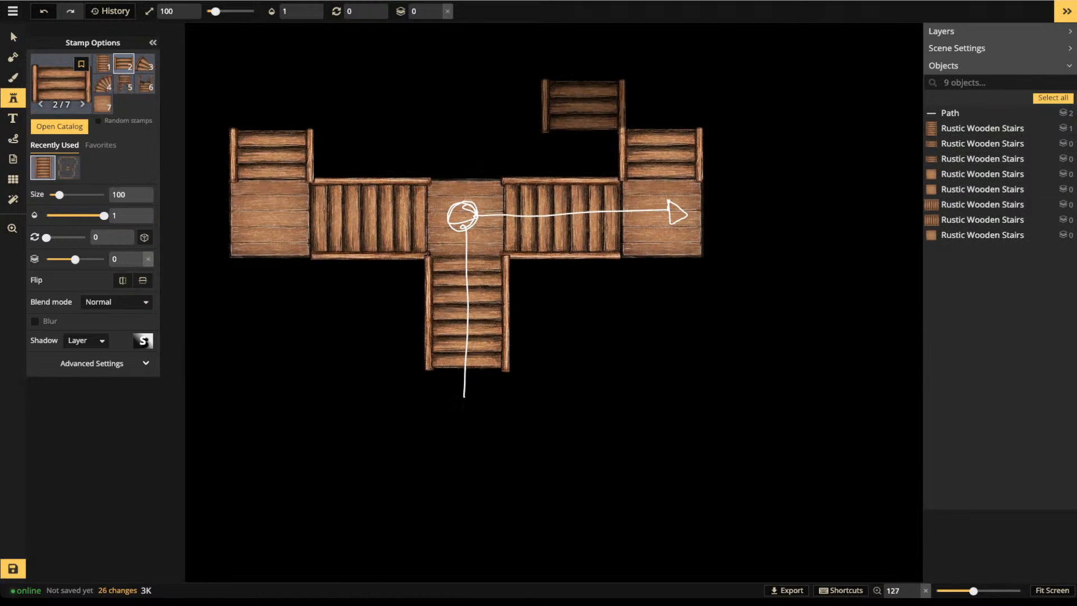
Delete the arrow path together with all rustic staircases and landings from the map
left_click(13, 37)
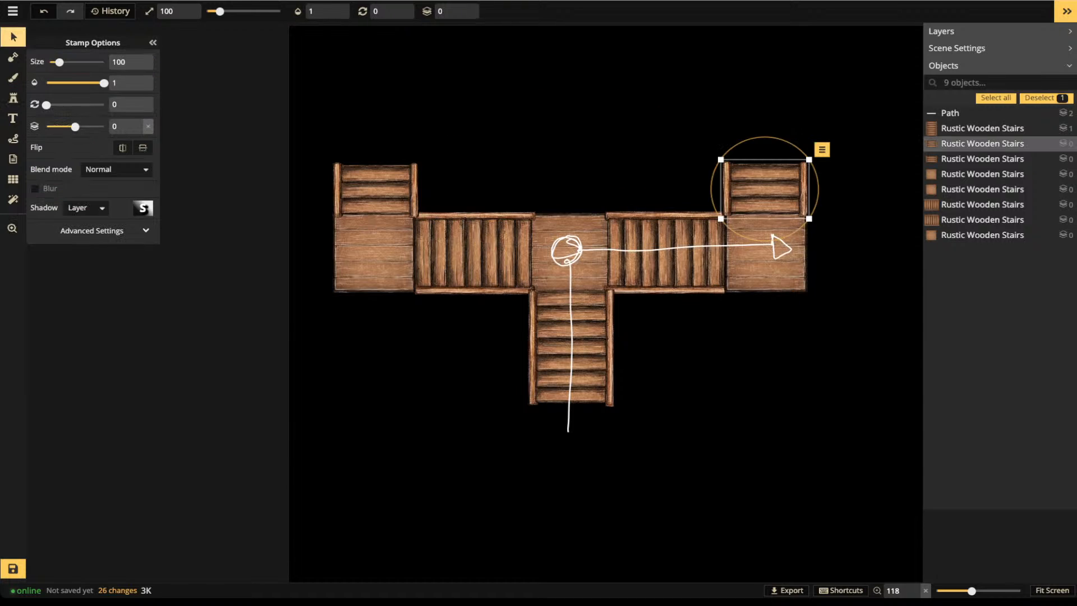
scroll(375, 189, "down", 1)
left_click_drag(375, 189, 323, 169)
mouse_move(322, 228)
left_mouse_down()
mouse_move(290, 318)
mouse_move(394, 351)
mouse_move(333, 341)
mouse_move(336, 297)
mouse_move(313, 242)
mouse_move(325, 228)
left_mouse_up()
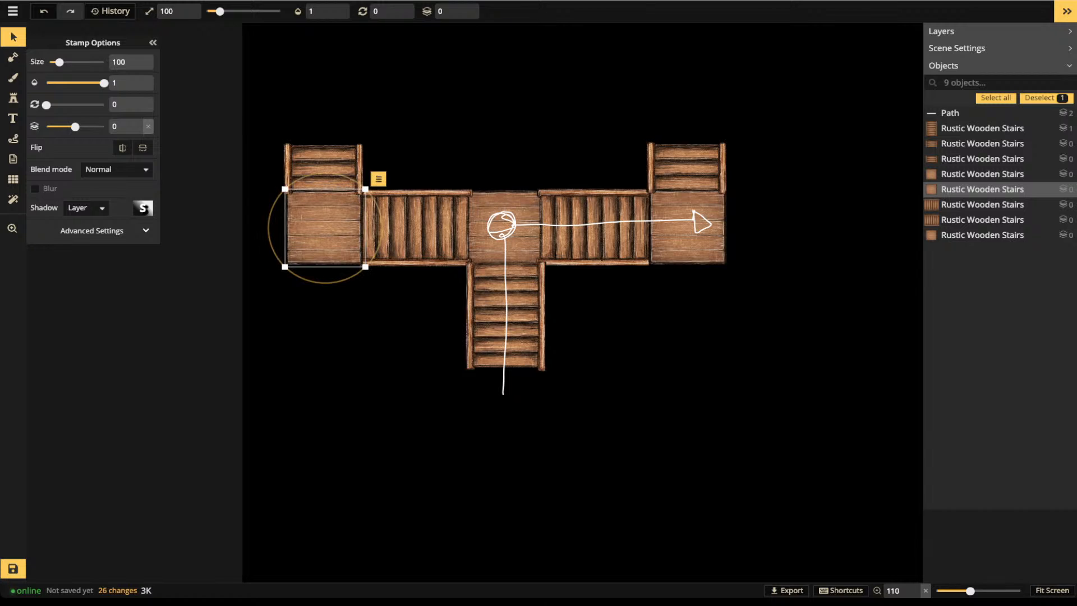
left_click_drag(313, 85, 749, 368)
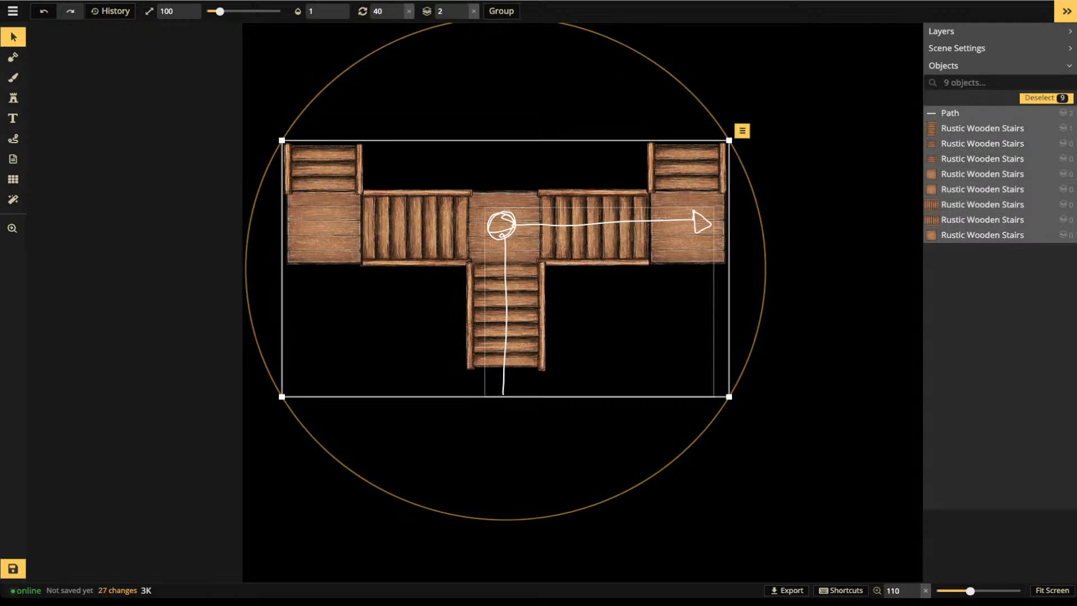
key("Delete")
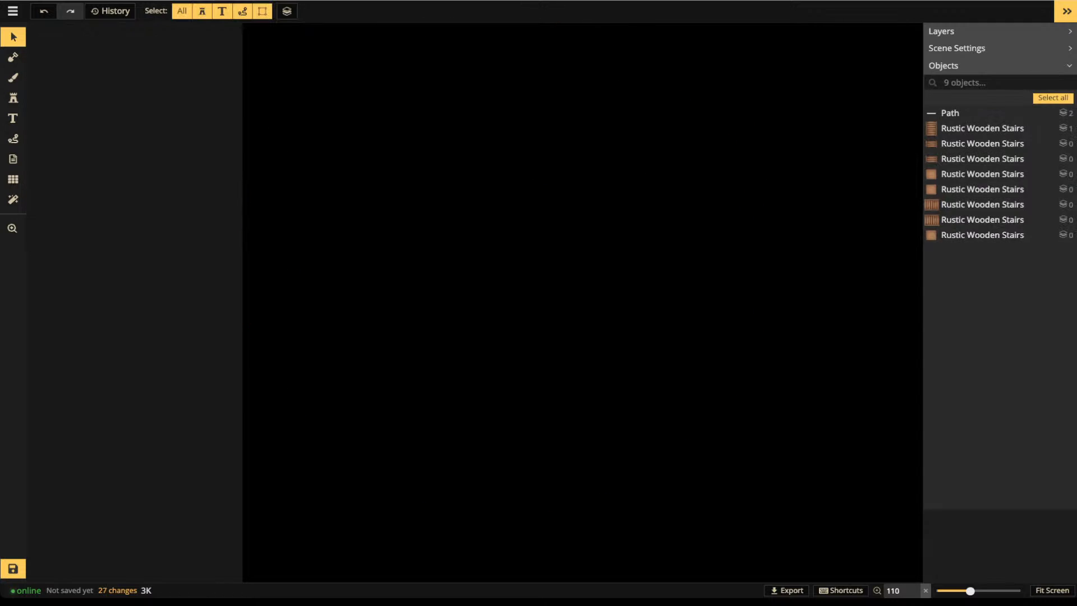
Choose the straight Brick Stairs stamp from the Castle group of the catalog and place it at size 190
left_click(13, 99)
left_click(61, 84)
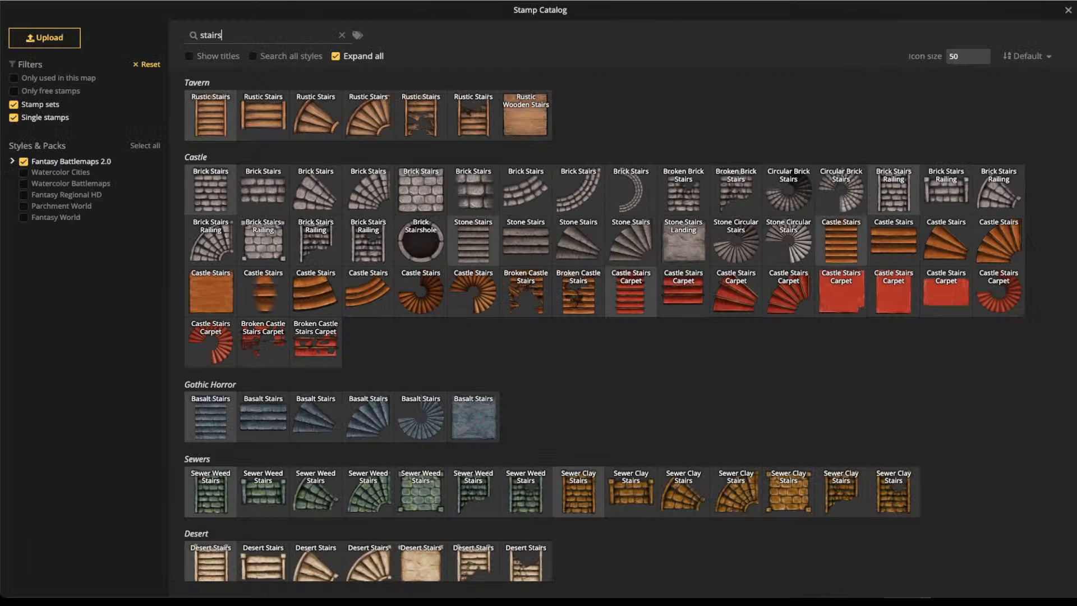
left_click(210, 191)
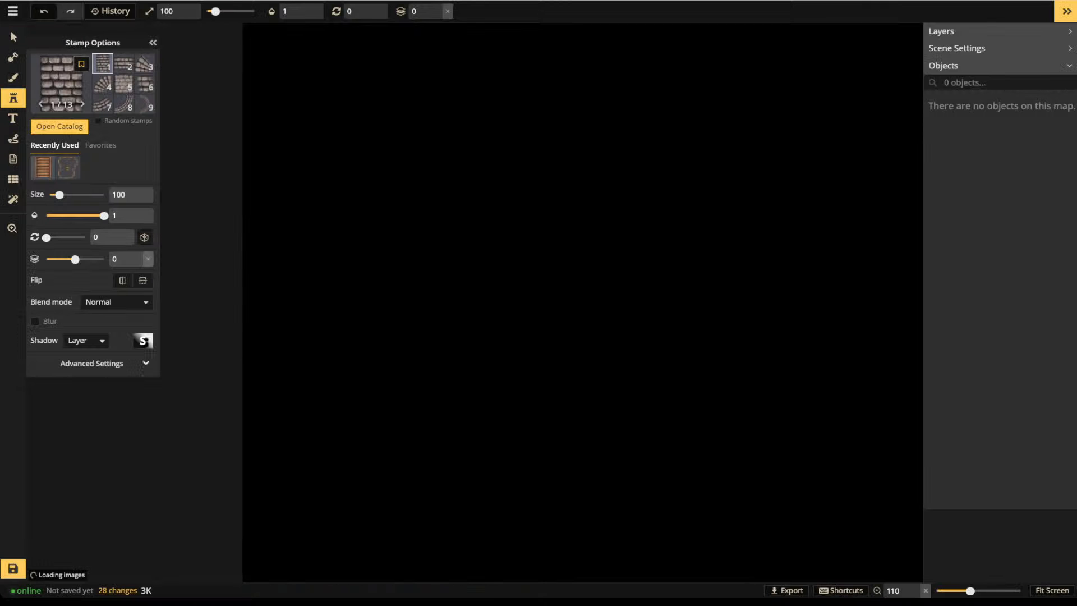
scroll(503, 233, "up", 4)
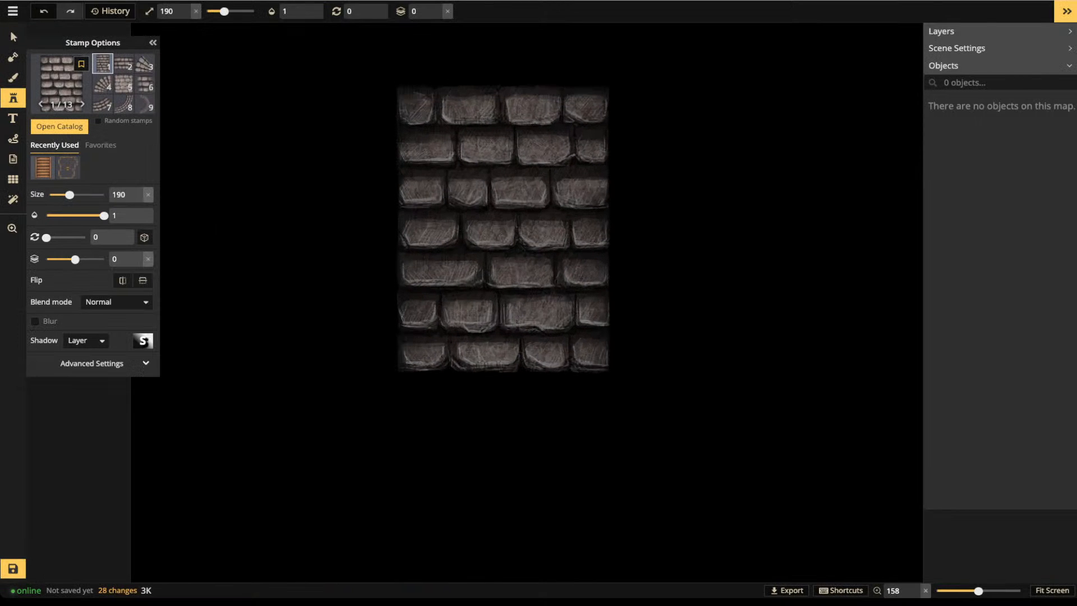
left_click(503, 233)
scroll(514, 140, "up", 1)
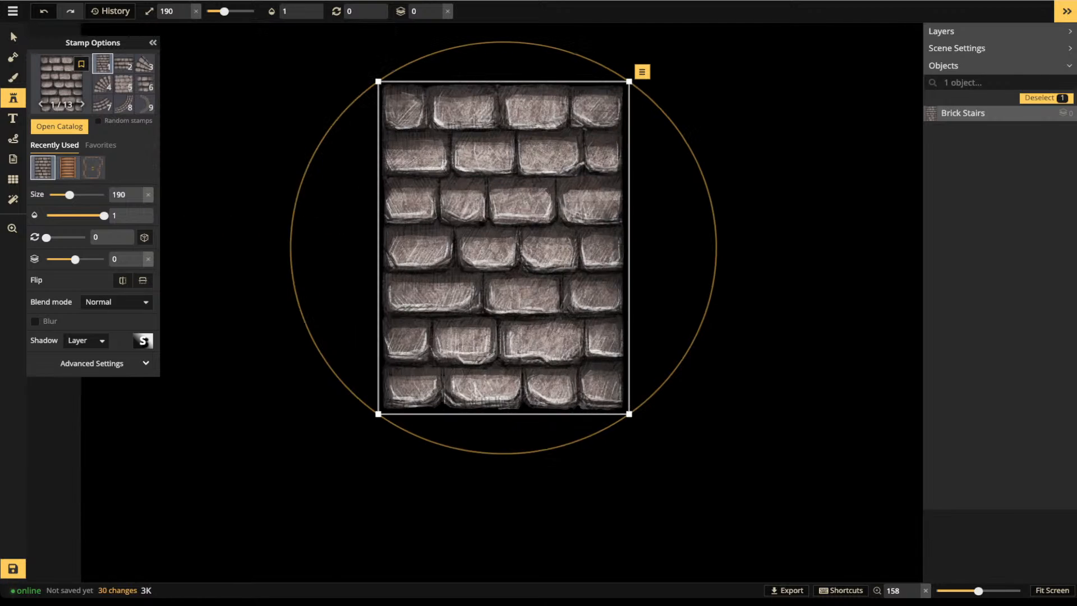
scroll(519, 175, "down", 2)
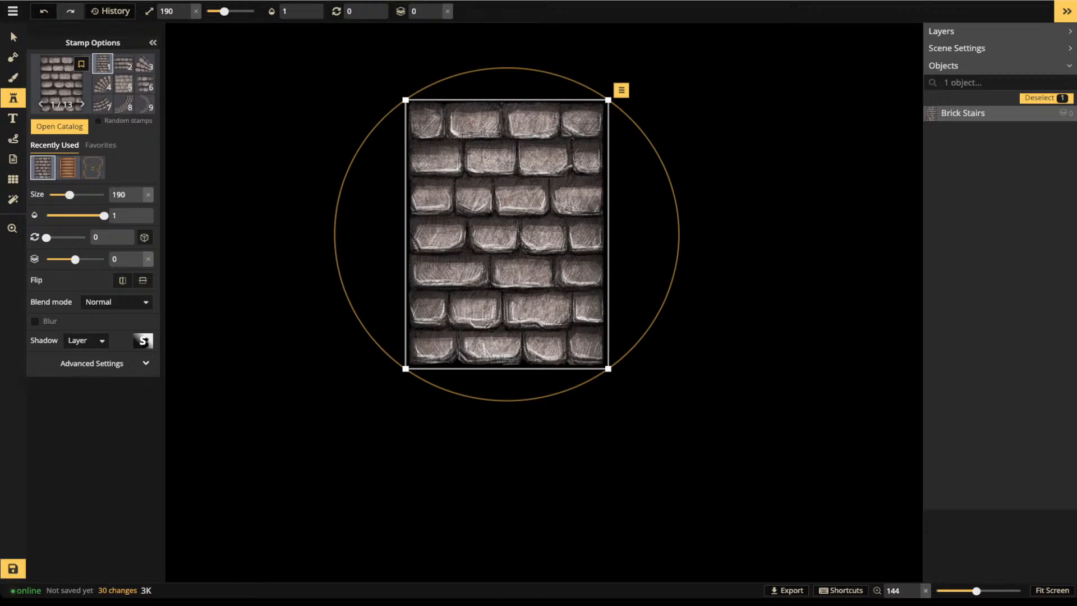
Draw a freehand upward-pointing arrow lengthwise through the brick staircase
left_click(13, 138)
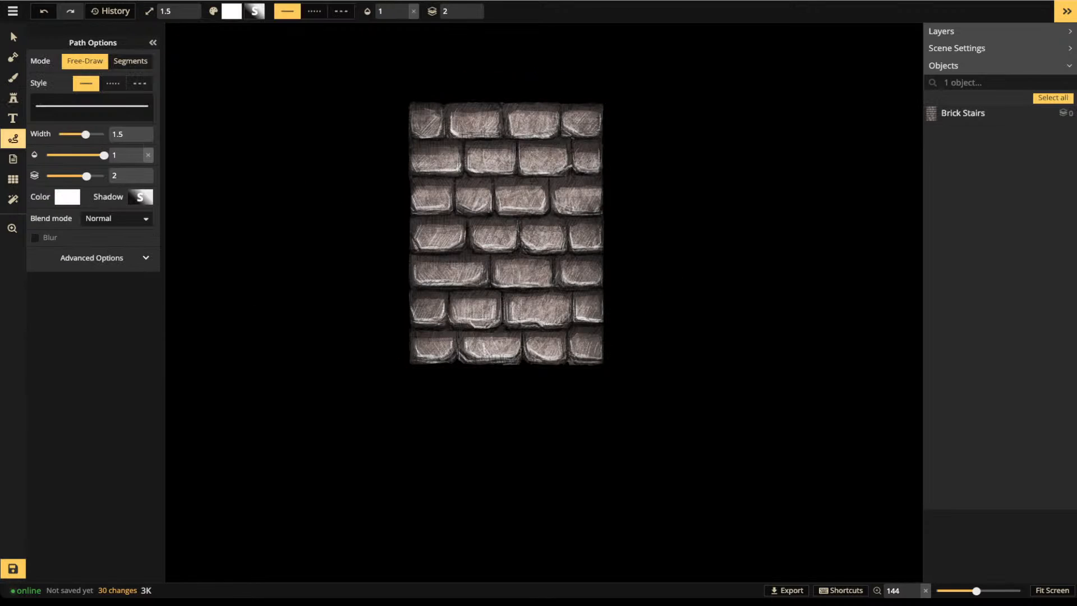
mouse_move(494, 436)
left_mouse_down()
mouse_move(500, 74)
mouse_move(469, 75)
mouse_move(485, 50)
mouse_move(525, 73)
left_mouse_up()
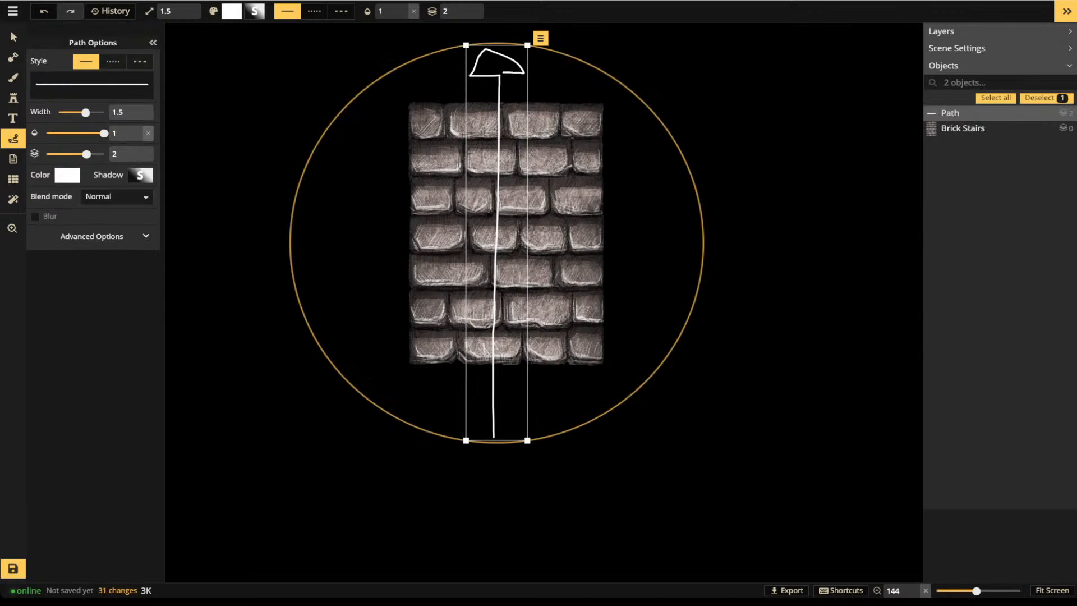
mouse_move(595, 67)
left_mouse_down()
mouse_move(671, 137)
mouse_move(560, 433)
mouse_move(388, 436)
mouse_move(437, 34)
mouse_move(601, 54)
left_mouse_up()
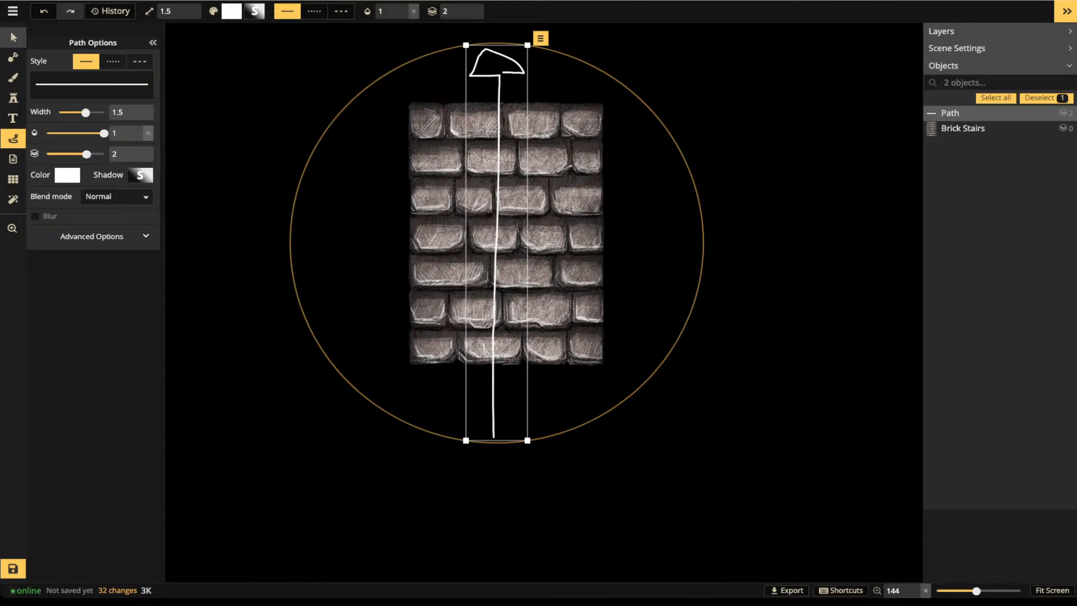
Delete the arrow path and the brick staircase, and bring the whole empty map into view
left_click(12, 37)
scroll(329, 170, "down", 3)
left_click_drag(310, 79, 563, 357)
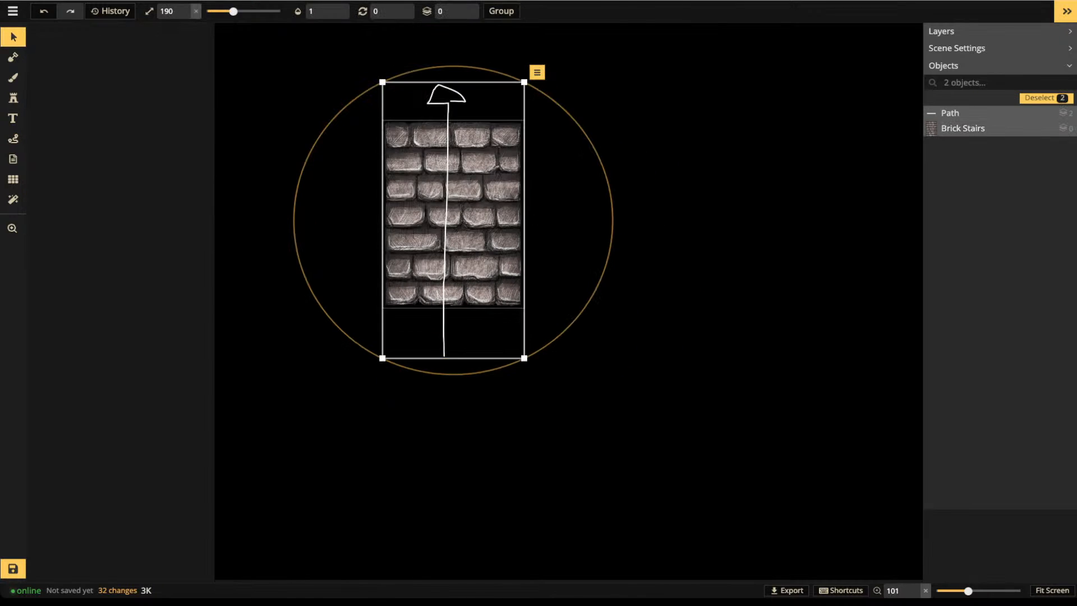
key("Delete")
scroll(484, 191, "down", 3)
key("space")
left_click_drag(484, 191, 370, 218)
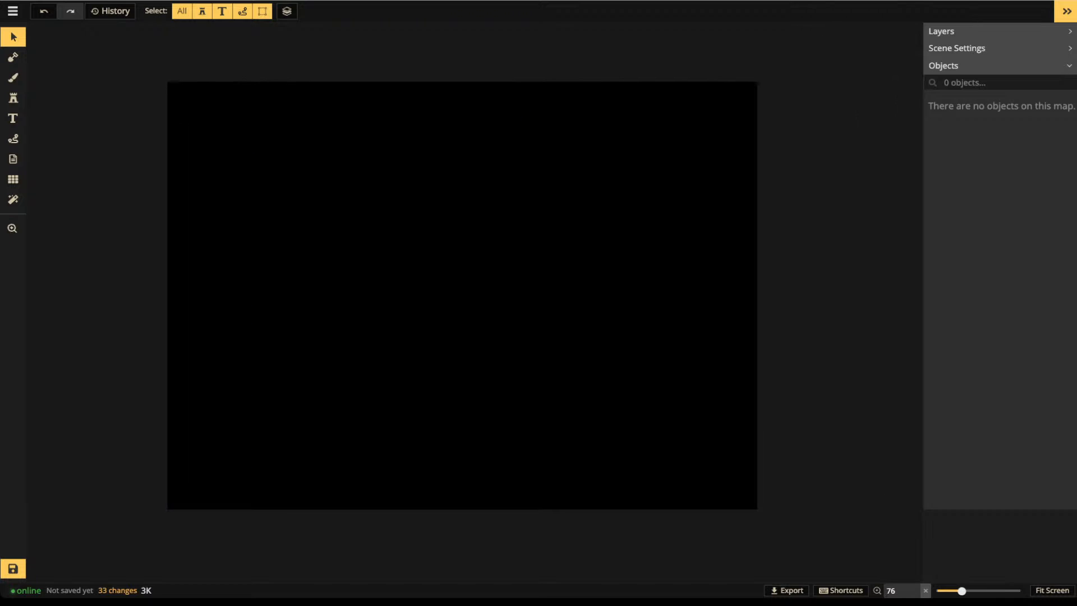
Search the stamp catalog for "COMPOS" and browse down to the Composite Buildings group
left_click(13, 98)
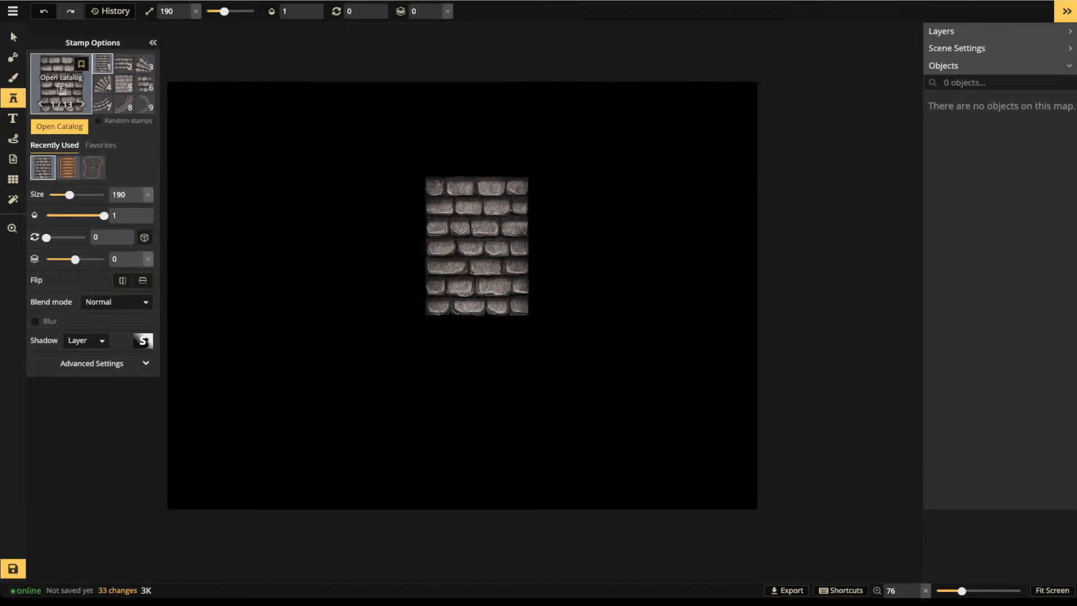
key("f")
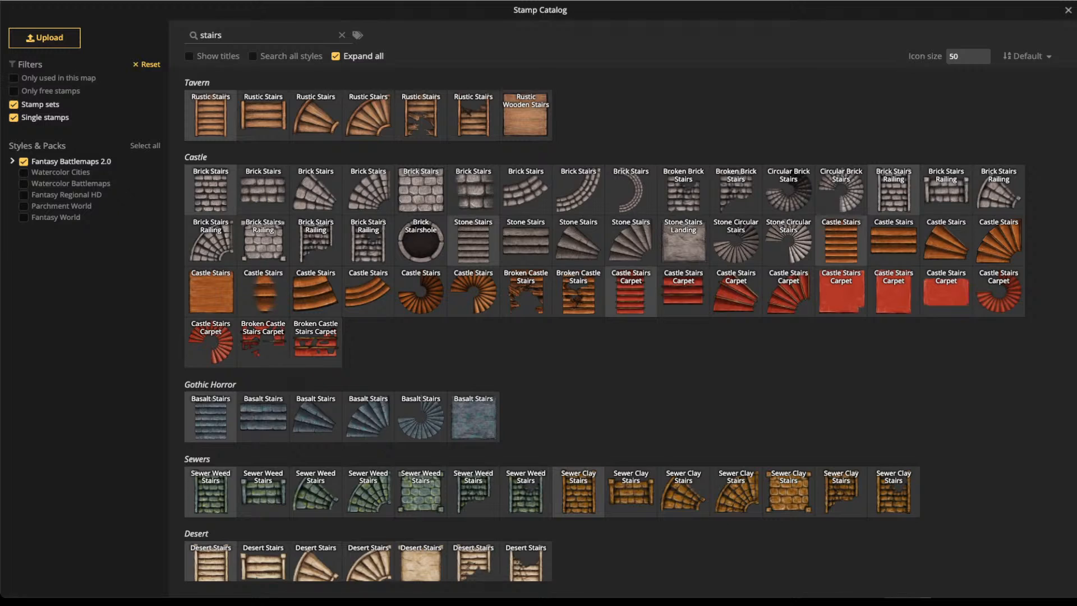
key("ctrl+a")
type("COMPSO")
key("BackSpace")
key("BackSpace")
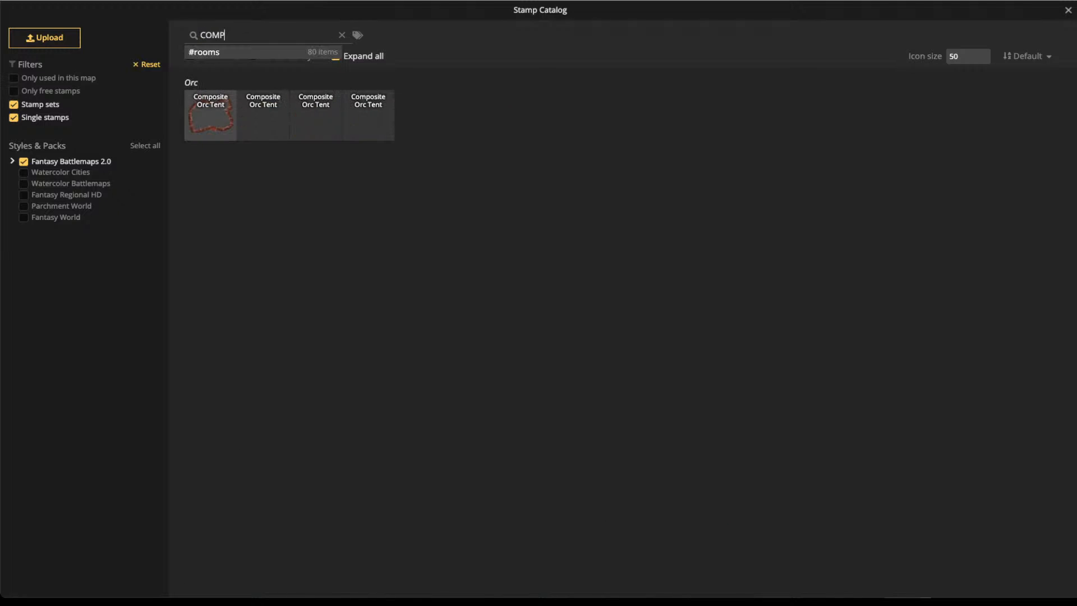
type("OS")
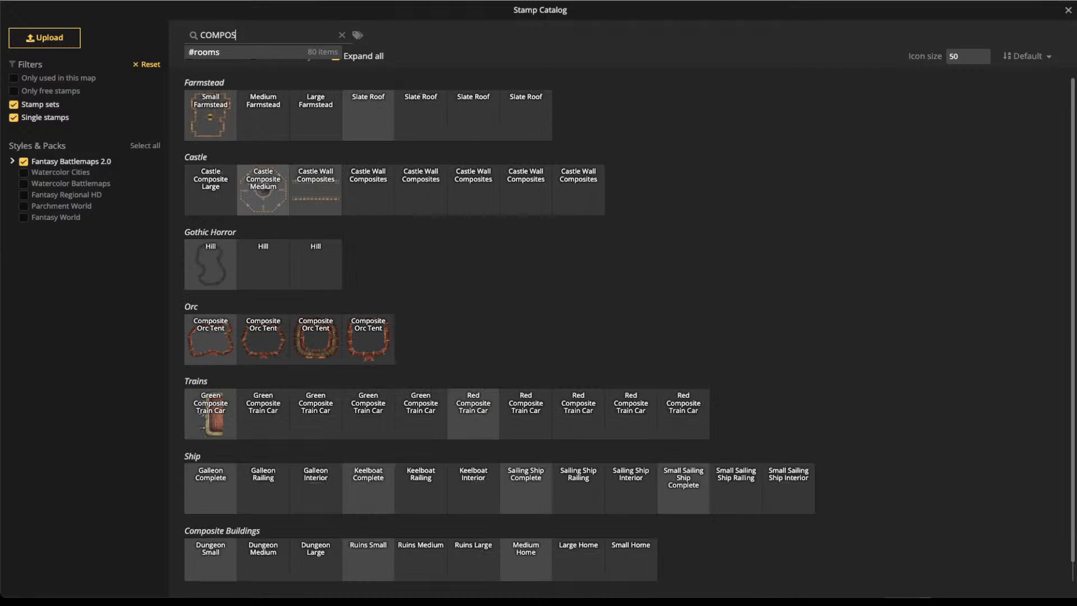
scroll(628, 306, "down", 1)
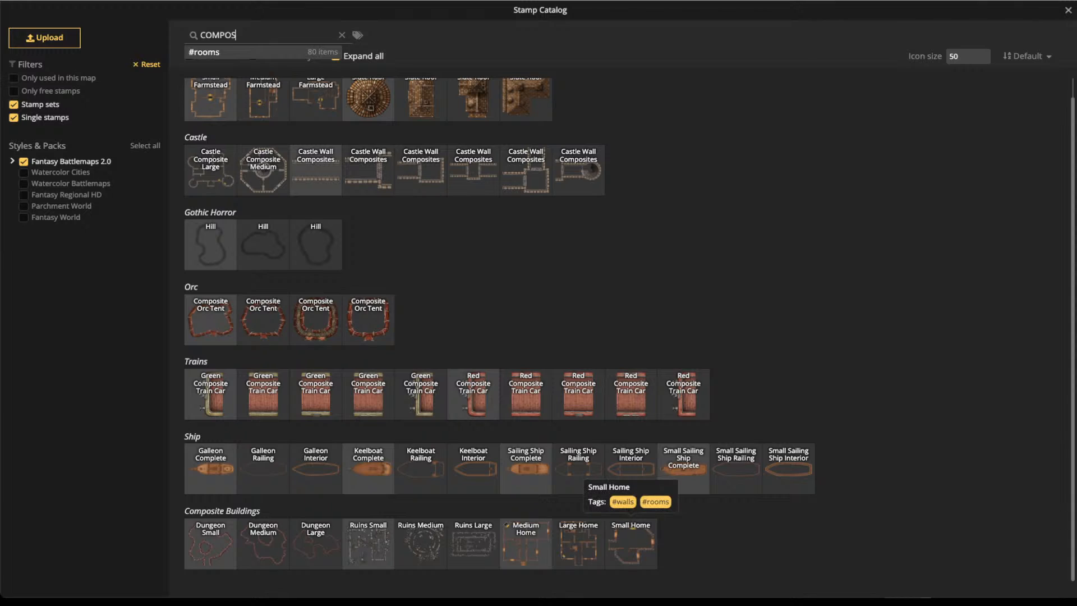
Place the Small Home composite building on the map at size 120 and select it
left_click(630, 543)
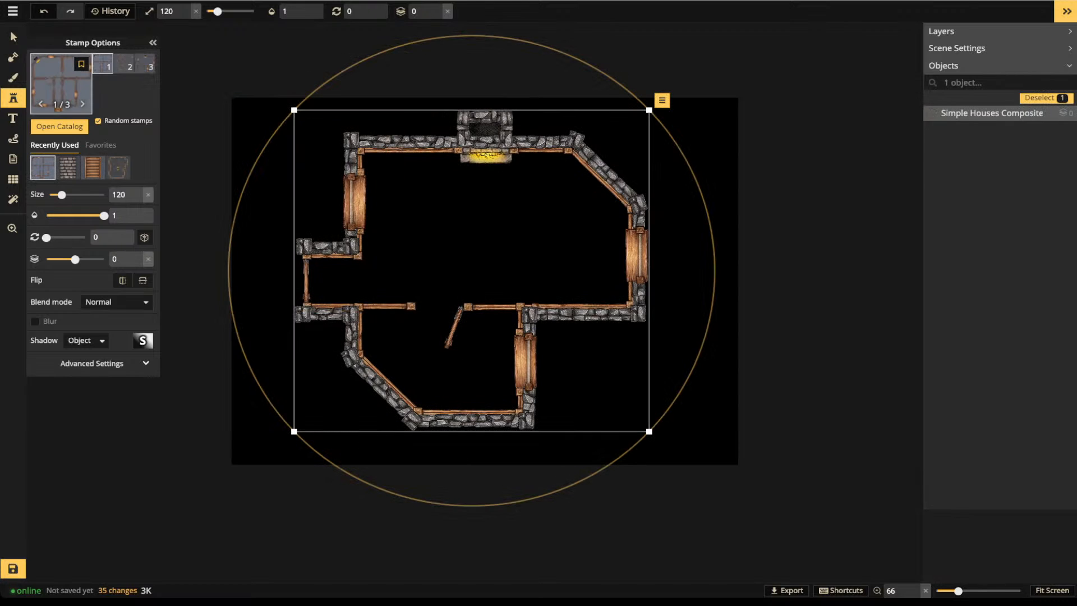
scroll(486, 270, "up", 2)
key("Escape")
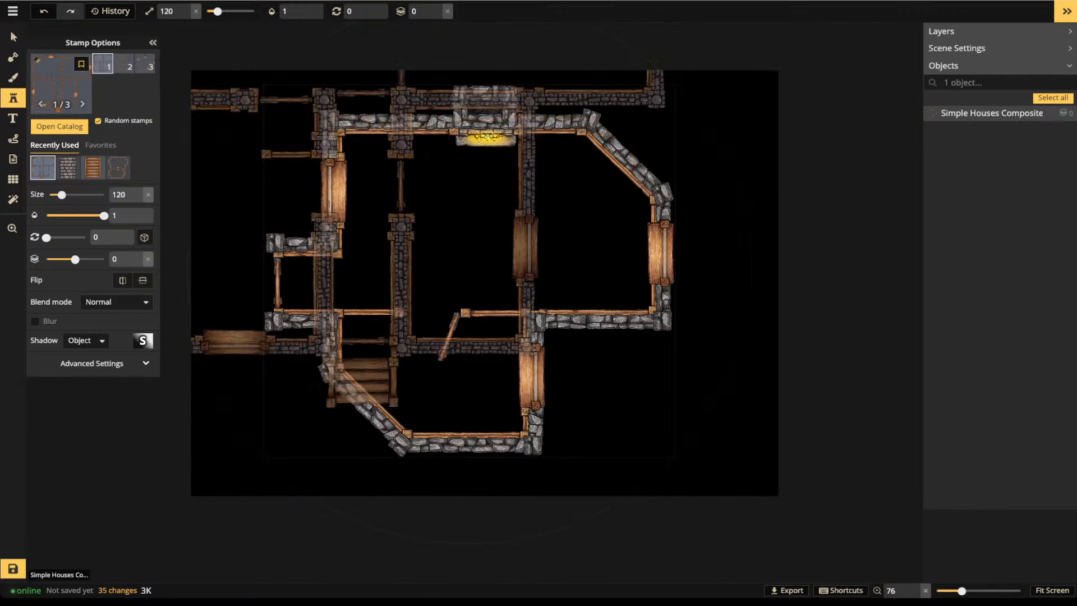
left_click(14, 38)
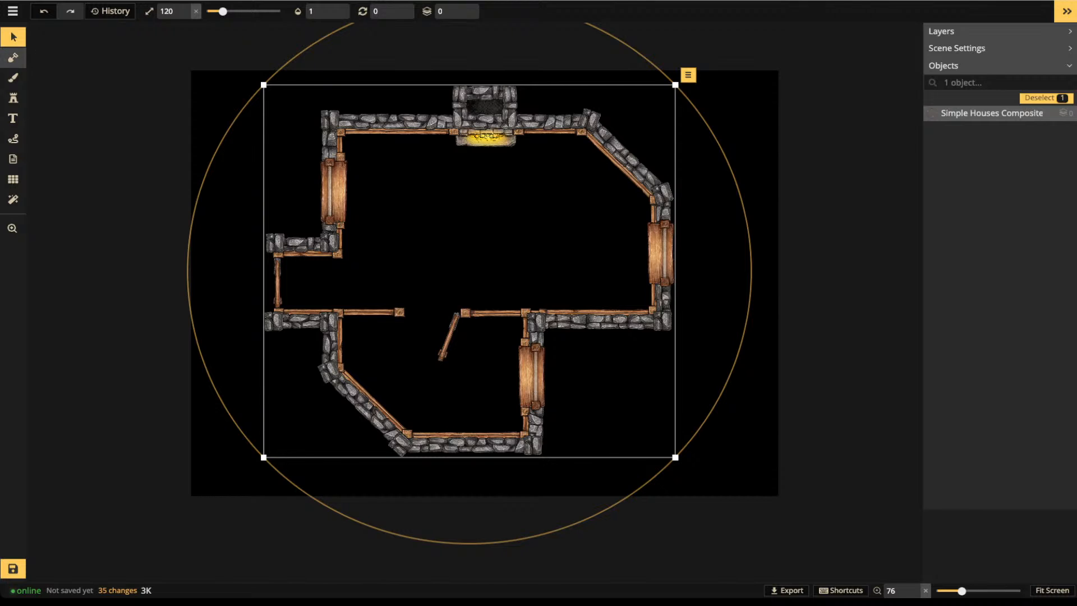
Add overlapping rectangular mask areas to fill the floor of the main room, entrance, eastern bay and southern room
left_click(13, 56)
left_click(102, 62)
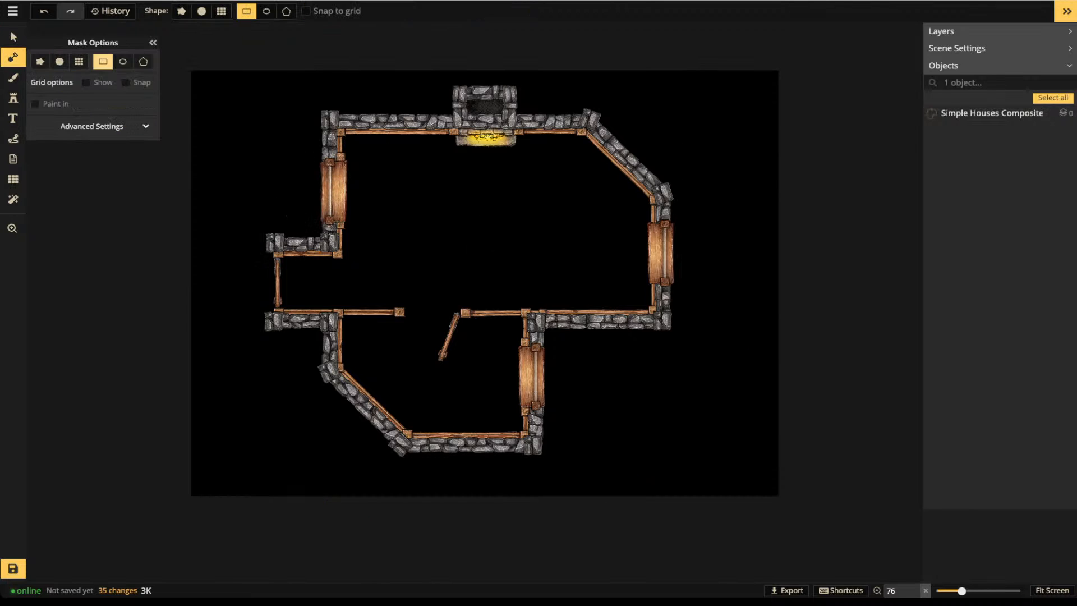
left_click_drag(329, 131, 586, 314)
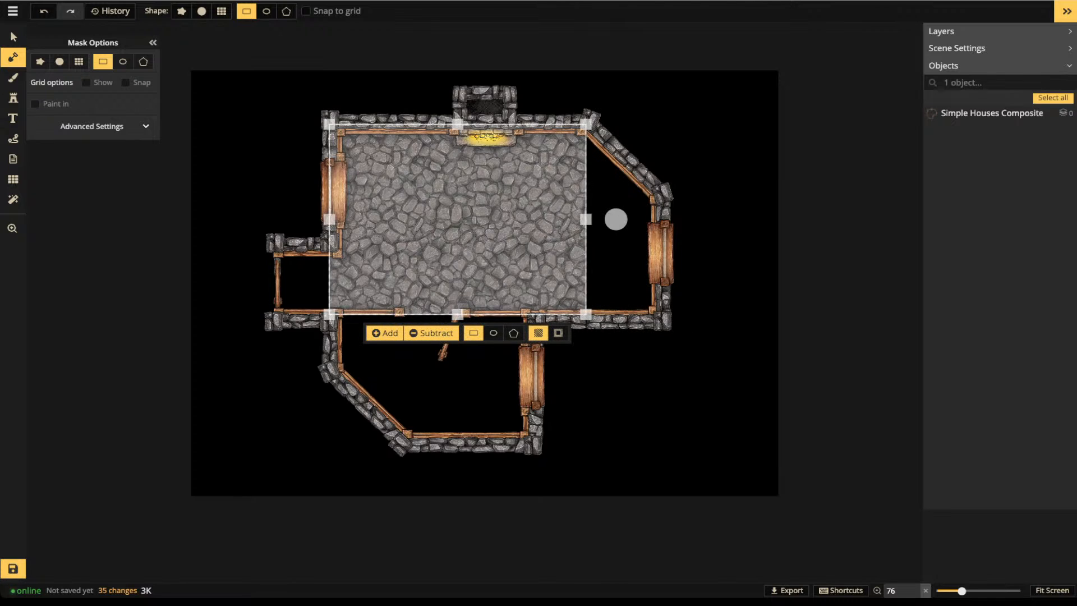
left_click(384, 333)
left_click_drag(274, 250, 530, 386)
left_click(385, 333)
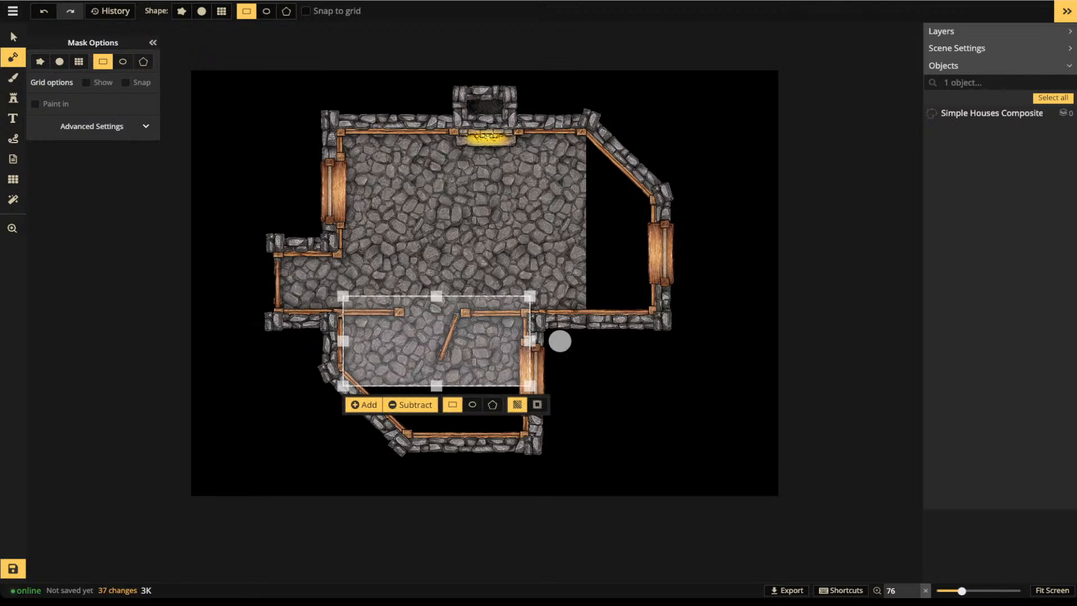
left_click(560, 341)
left_click_drag(561, 183, 656, 312)
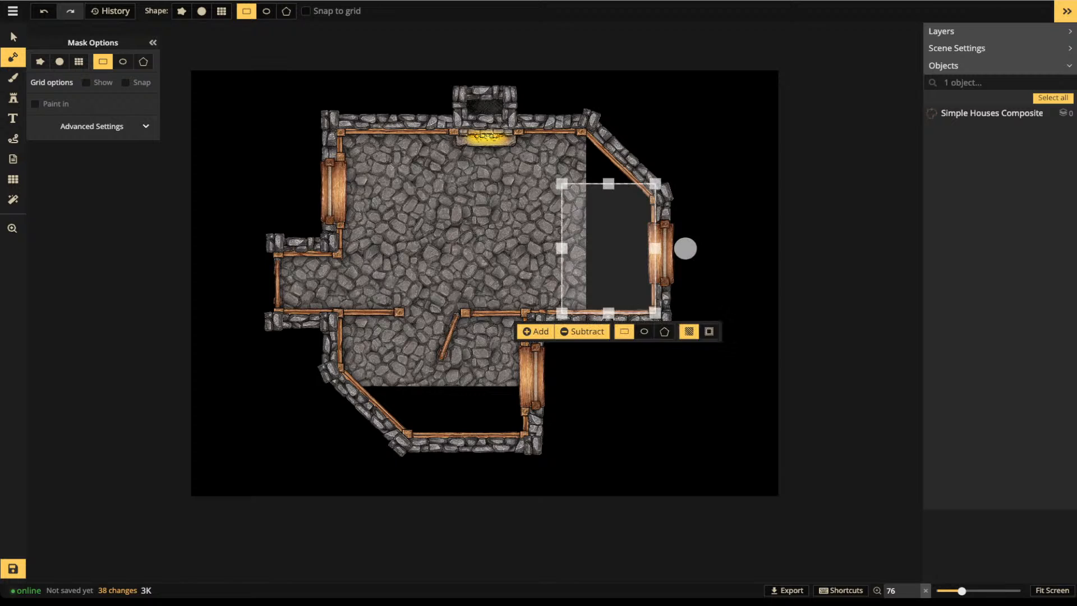
left_click_drag(401, 378, 530, 442)
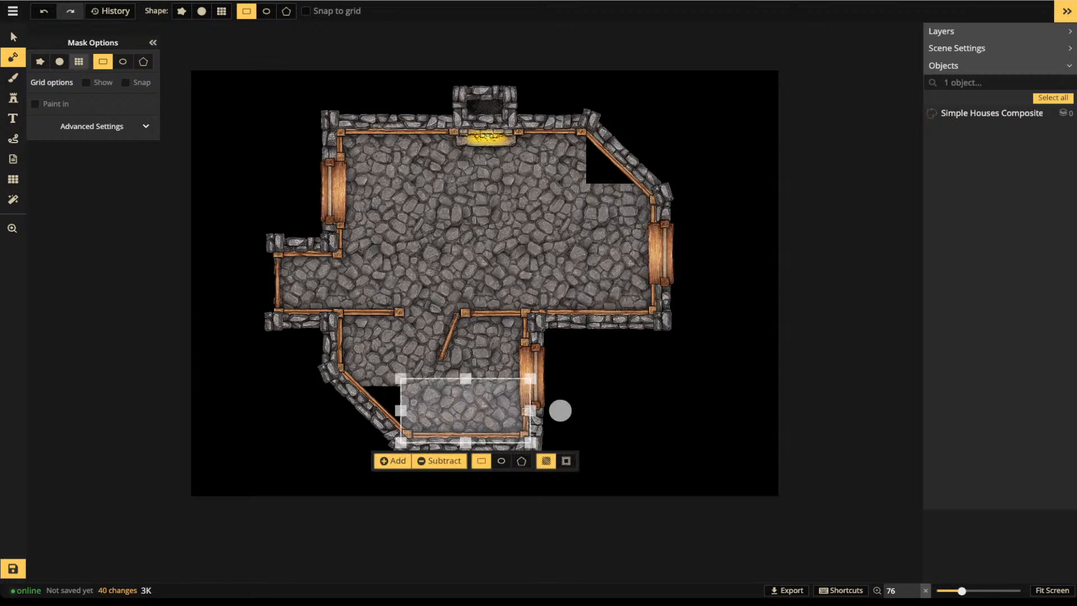
Fill the remaining floor gaps along both diagonal walls with the circular mask brush in Add mode at size 100
left_click(60, 62)
mouse_move(395, 371)
left_mouse_down()
mouse_move(386, 375)
mouse_move(414, 400)
mouse_move(420, 373)
left_mouse_up()
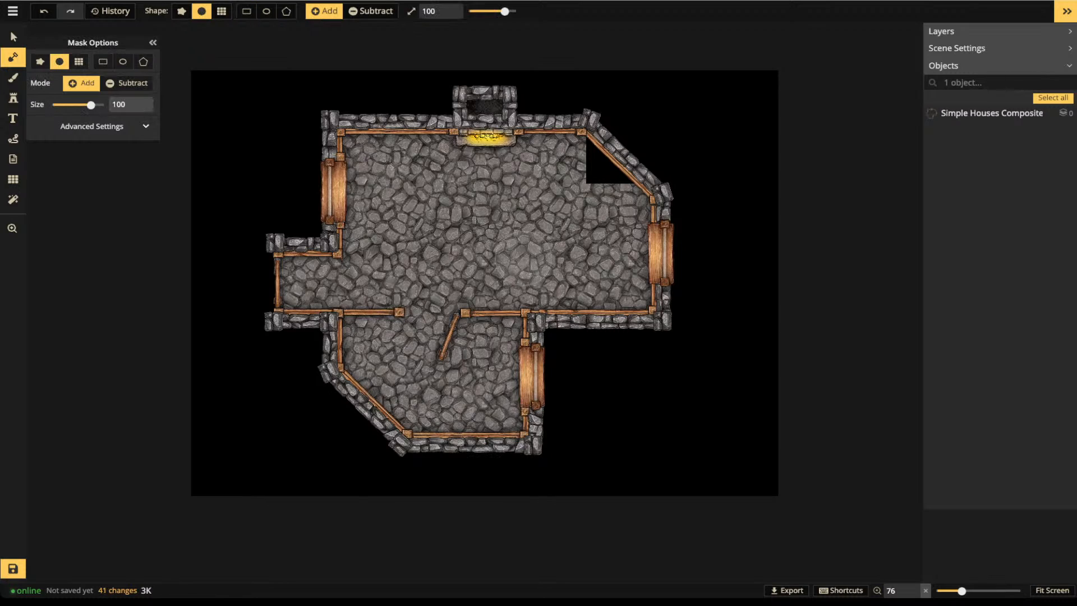
left_click_drag(581, 168, 619, 200)
Try painting the background with the cracked orange temple tile texture at brush size 200, and undo the stroke
left_click(13, 78)
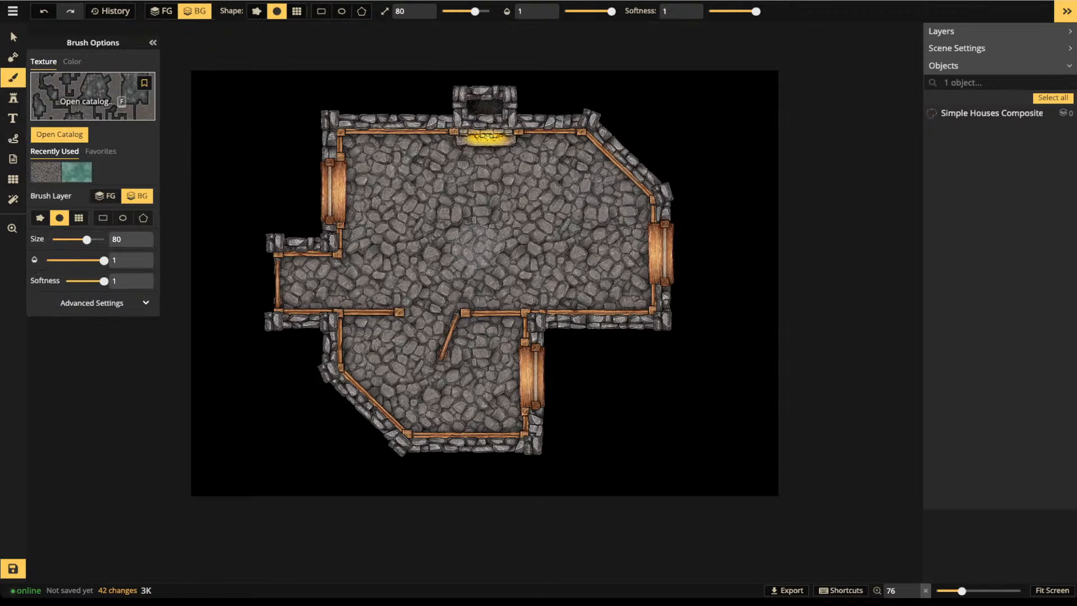
left_click(93, 95)
scroll(623, 331, "down", 4)
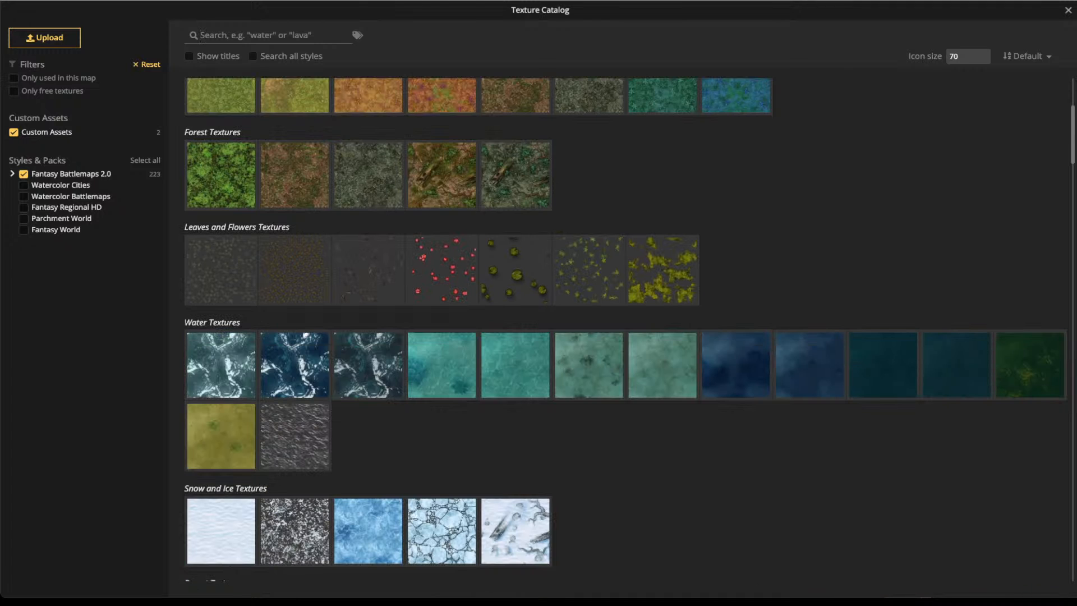
scroll(623, 331, "down", 12)
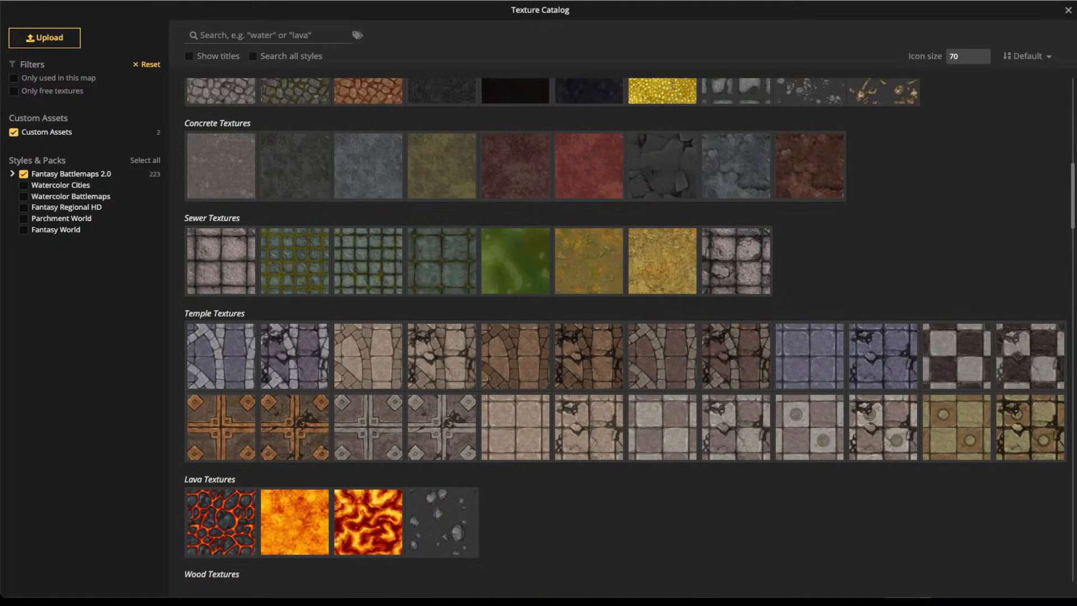
scroll(623, 331, "down", 7)
left_click(475, 244)
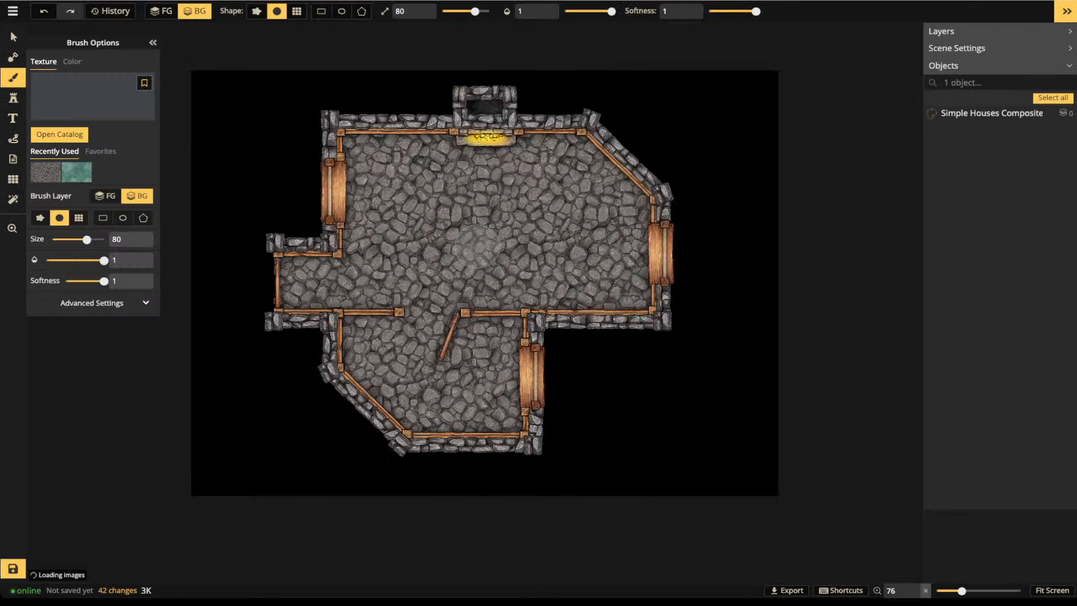
left_click_drag(475, 11, 490, 11)
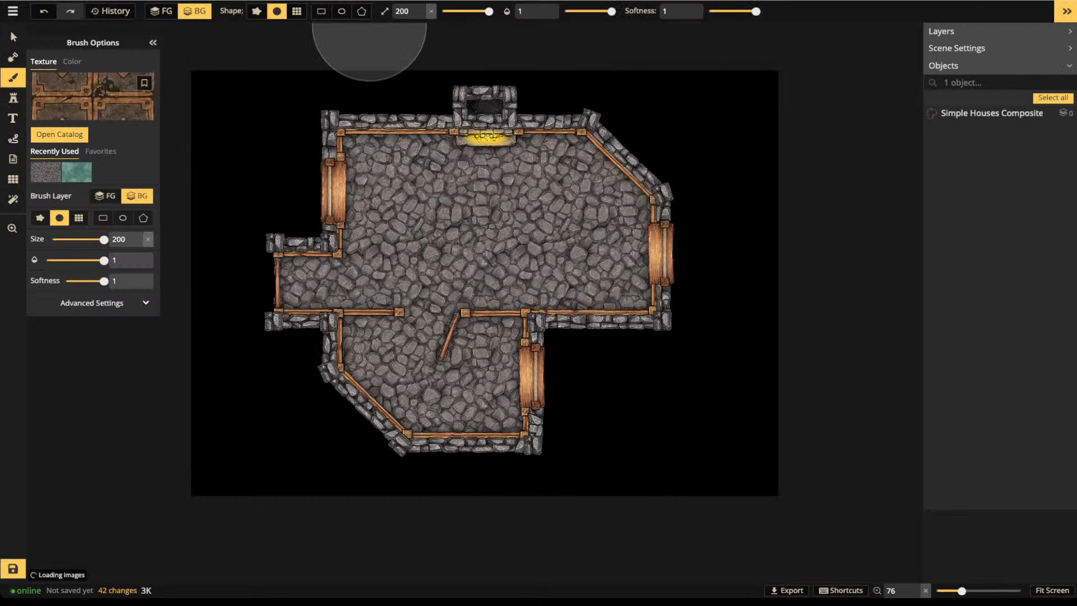
mouse_move(353, 149)
left_mouse_down()
mouse_move(325, 159)
mouse_move(245, 77)
left_mouse_up()
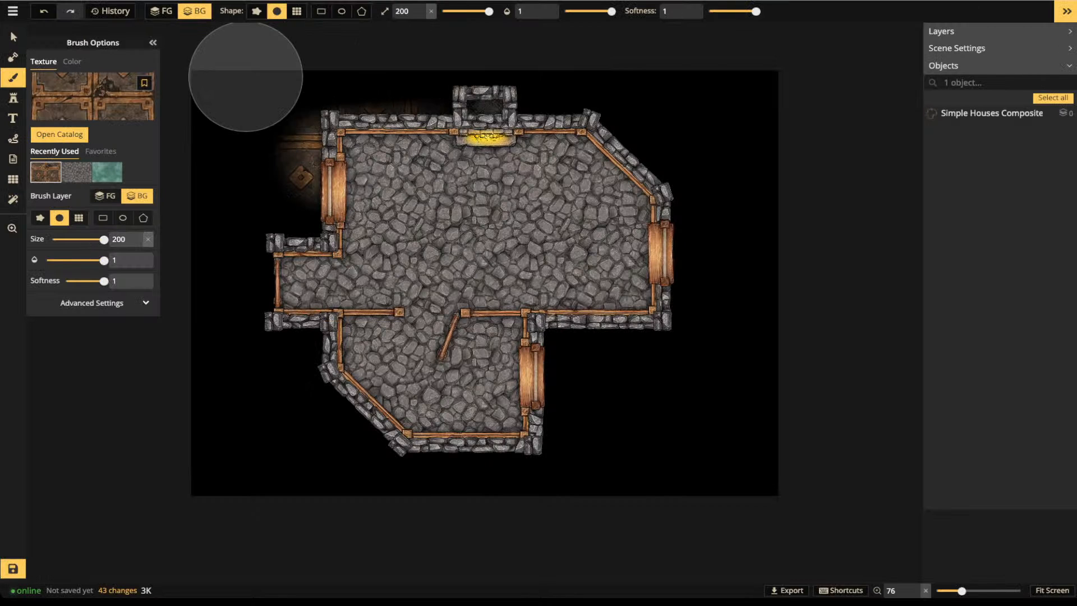
key("ctrl+z")
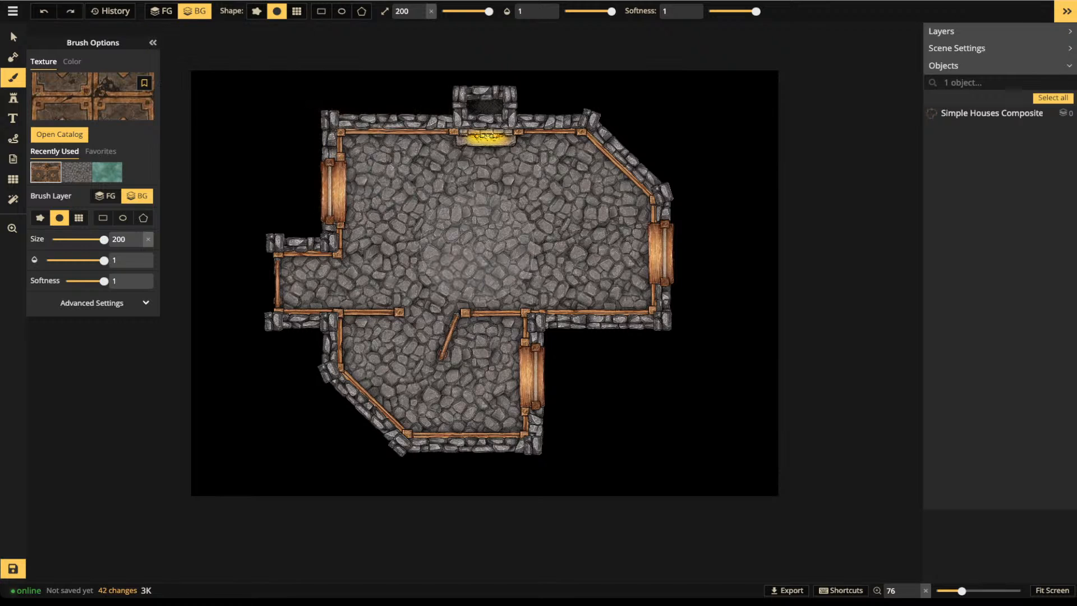
Paint the whole house floor with a wood plank texture on the foreground layer, using brush size 200 and softness 0
left_click(93, 96)
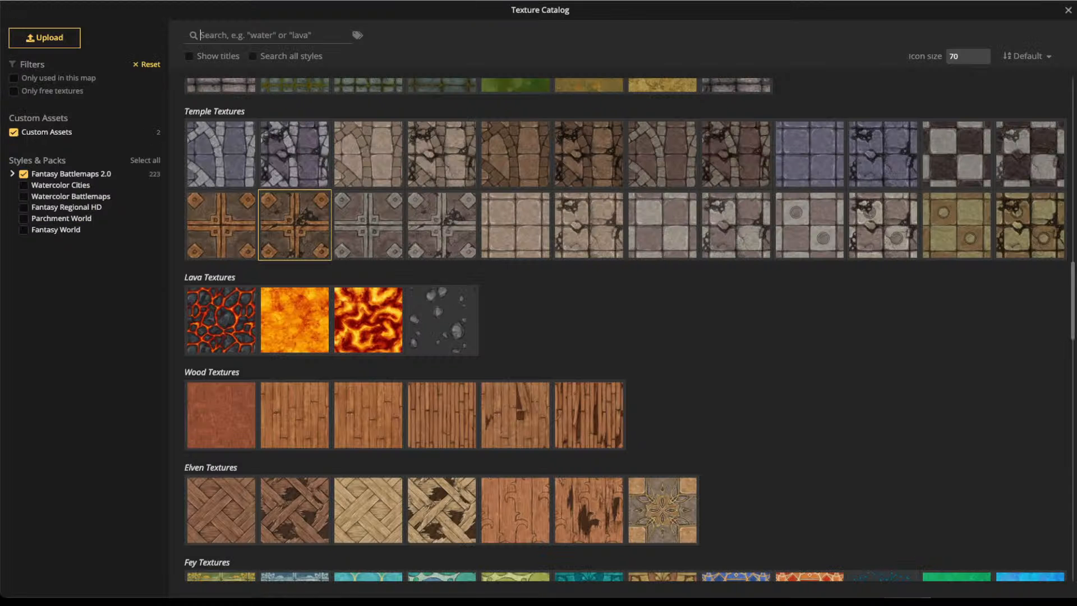
left_click(325, 418)
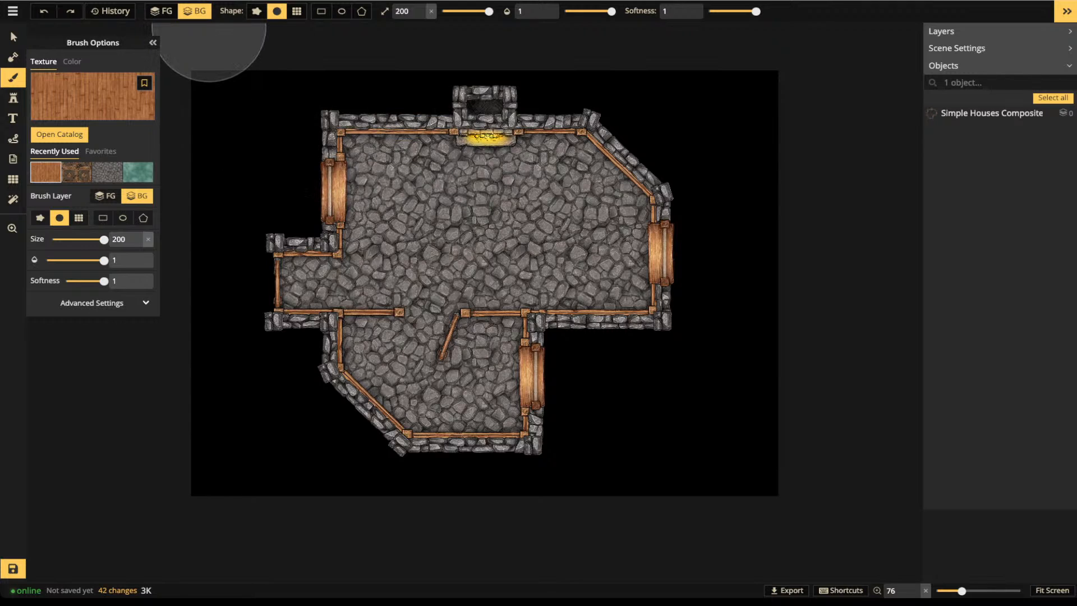
left_click(161, 11)
left_click_drag(756, 11, 709, 10)
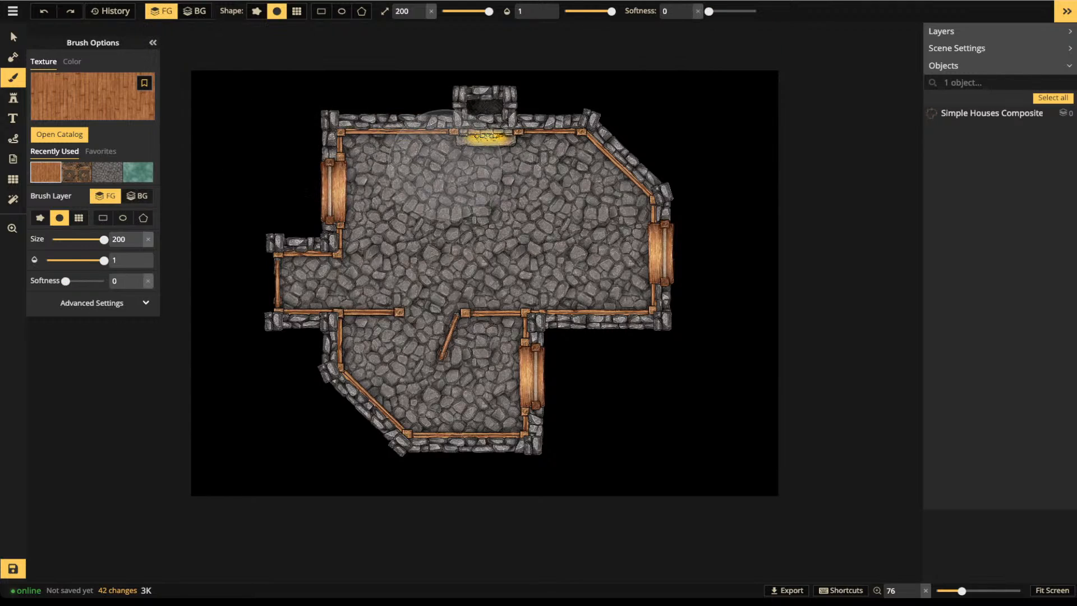
mouse_move(444, 165)
left_mouse_down()
mouse_move(346, 168)
mouse_move(767, 172)
mouse_move(272, 205)
mouse_move(627, 257)
mouse_move(275, 267)
mouse_move(603, 323)
mouse_move(314, 359)
mouse_move(522, 423)
left_mouse_up()
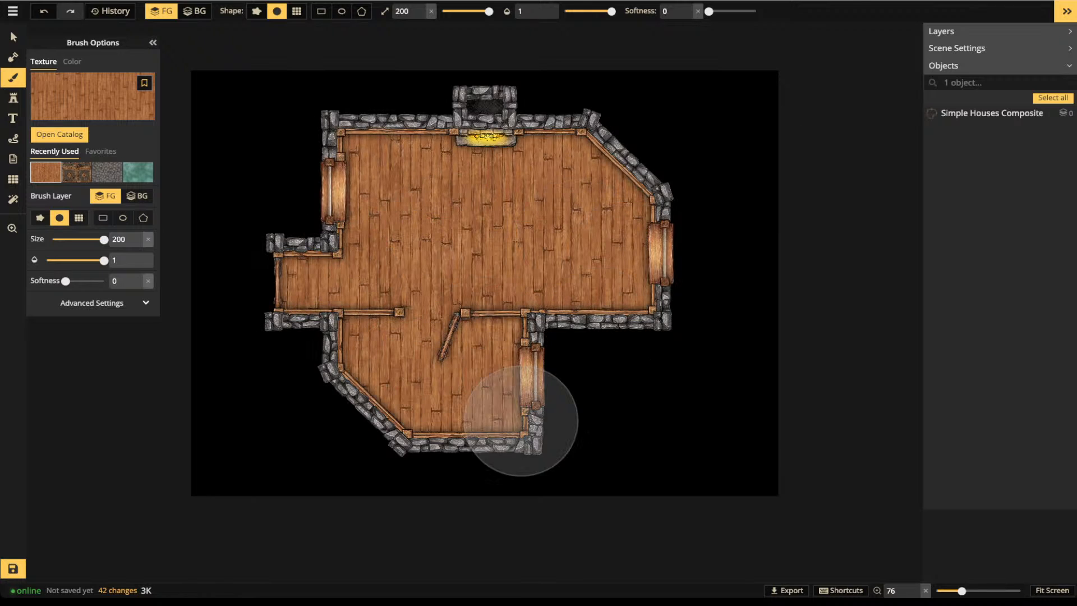
left_click(14, 37)
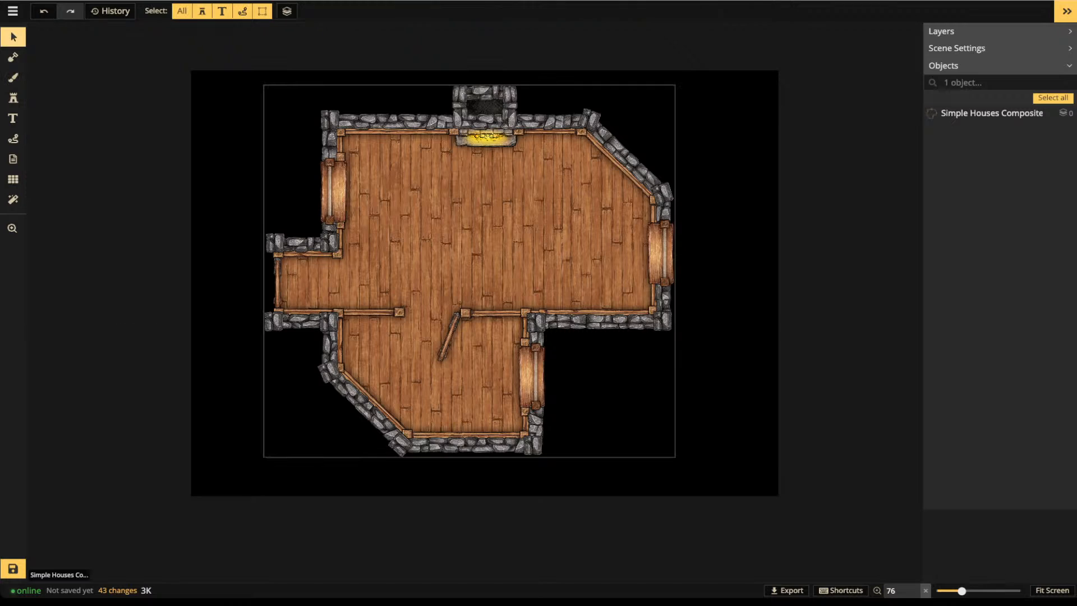
Search the stamp catalog for "STAIR" and load the first Rustic Stairs stamp from the Tavern group
scroll(554, 213, "up", 4)
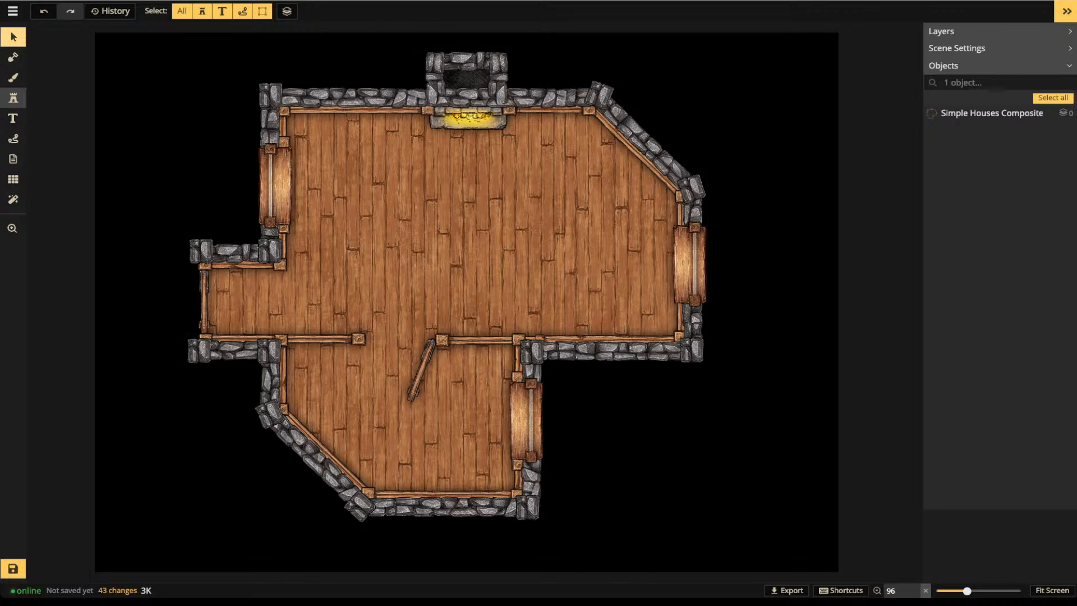
left_click(13, 98)
key("f")
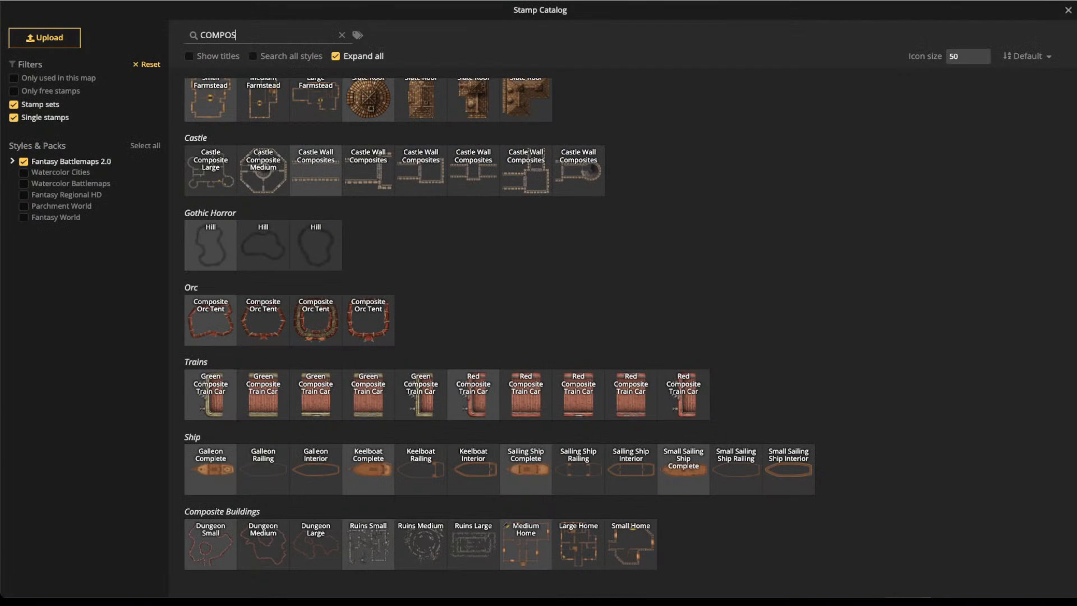
key("ctrl+a")
type("STAIR")
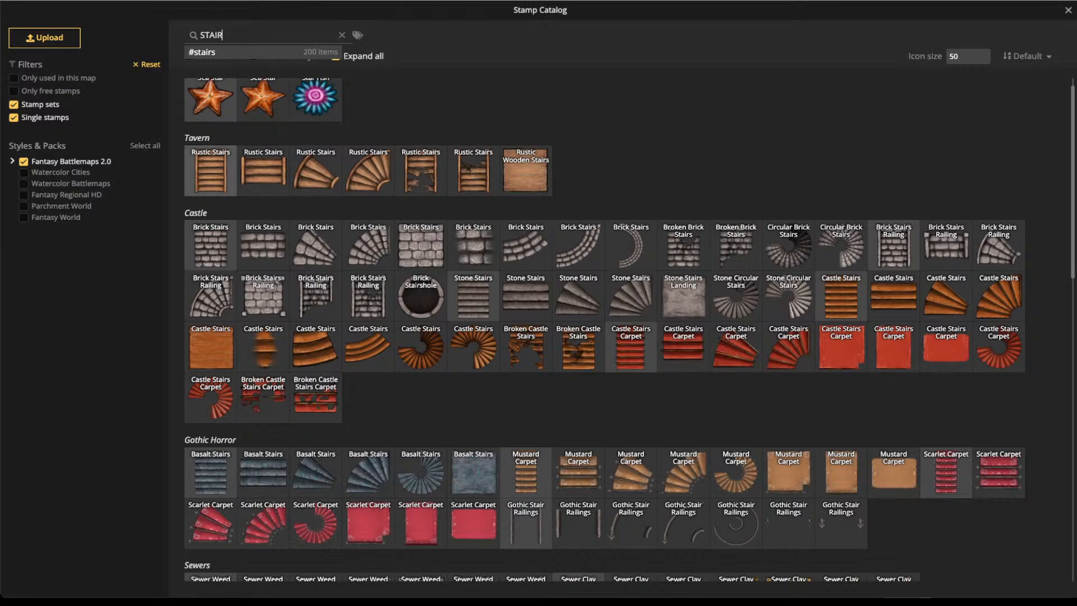
left_click(210, 173)
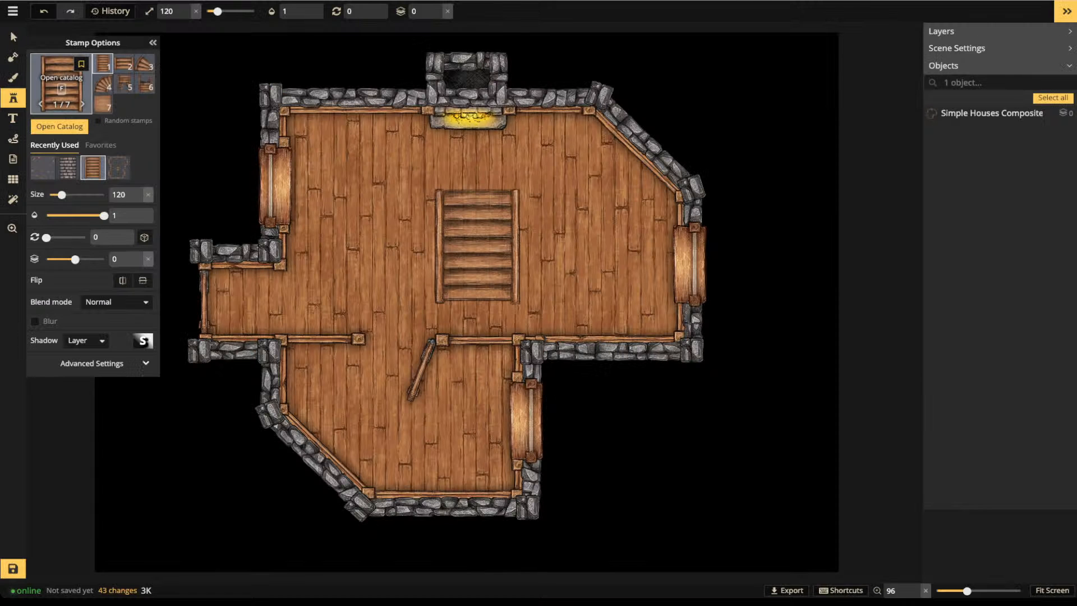
Place the second Ship Stairs stamp at size 120, rotated 90 degrees, beside the main room's southern wall
key("f")
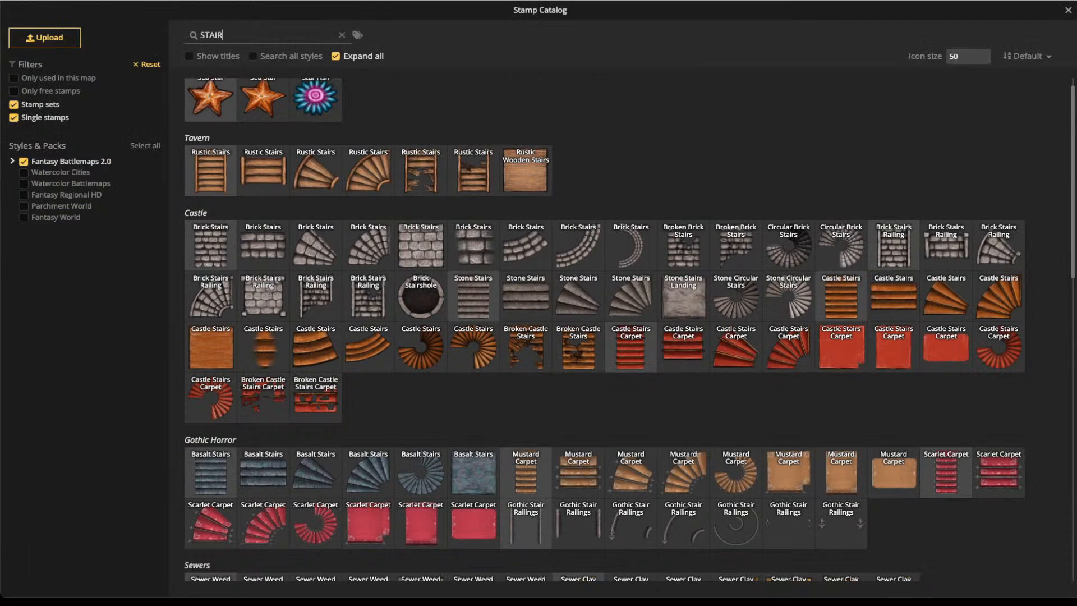
scroll(617, 337, "down", 10)
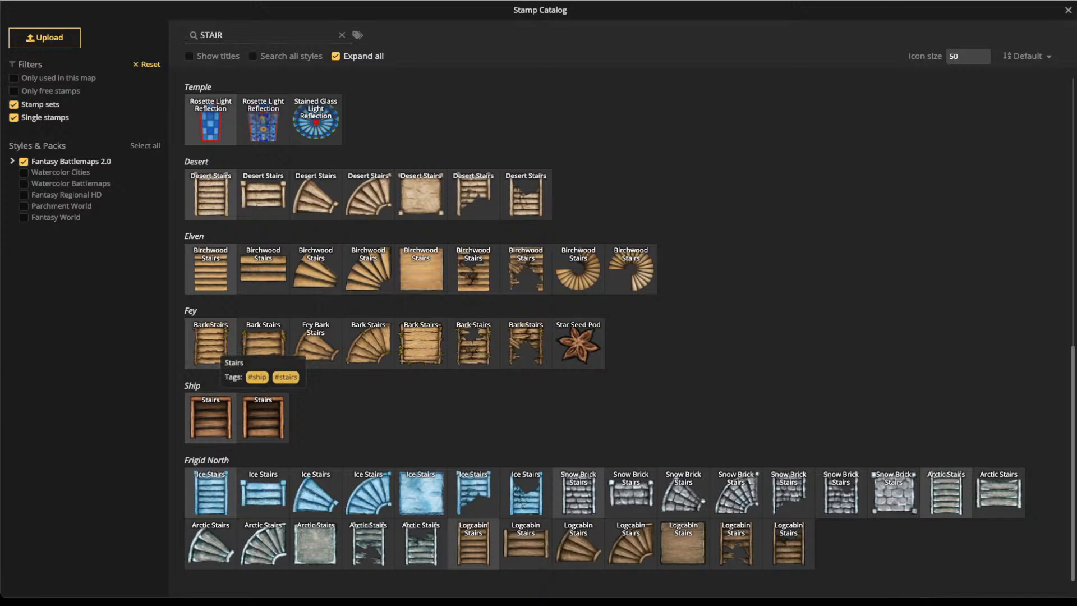
left_click(210, 420)
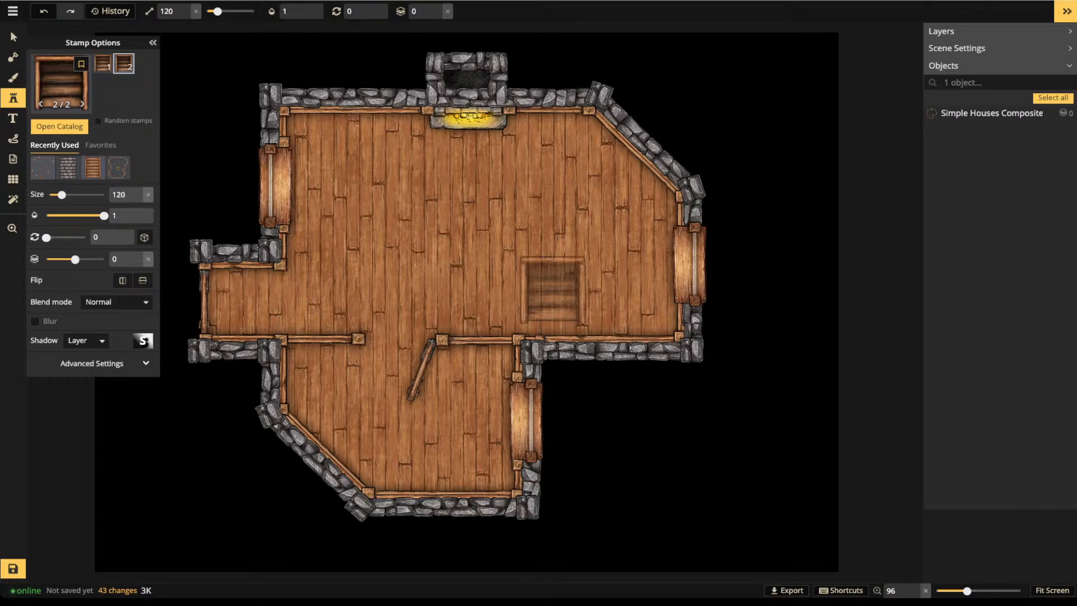
scroll(555, 290, "up", 5)
scroll(555, 291, "up", 1)
left_click(553, 295)
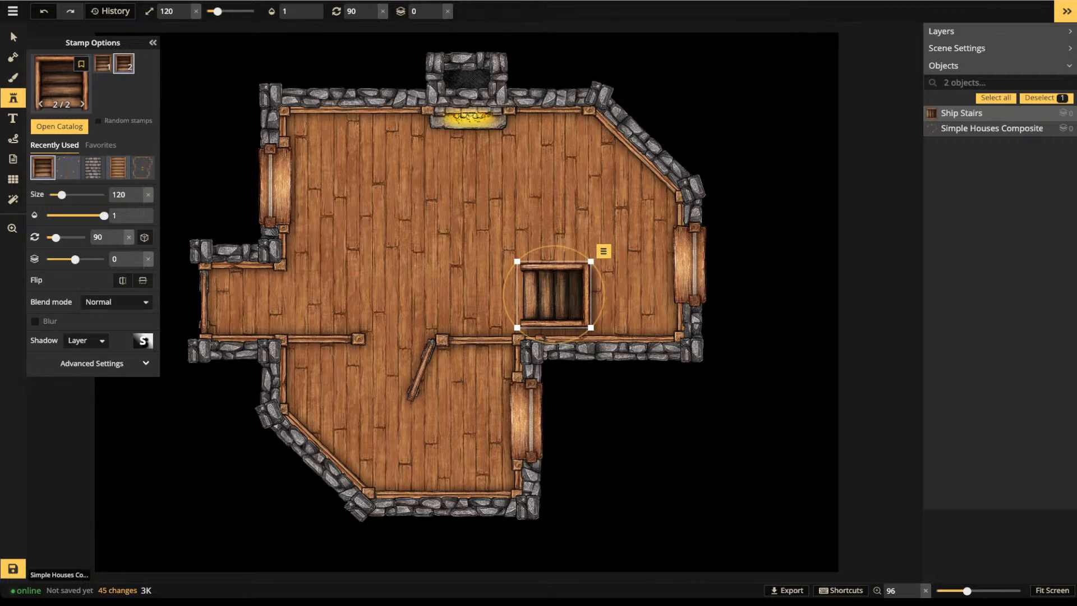
Set the ship stairs' shadow to None and move them west along the wall, close to the interior doorway
left_click(85, 341)
left_click(94, 364)
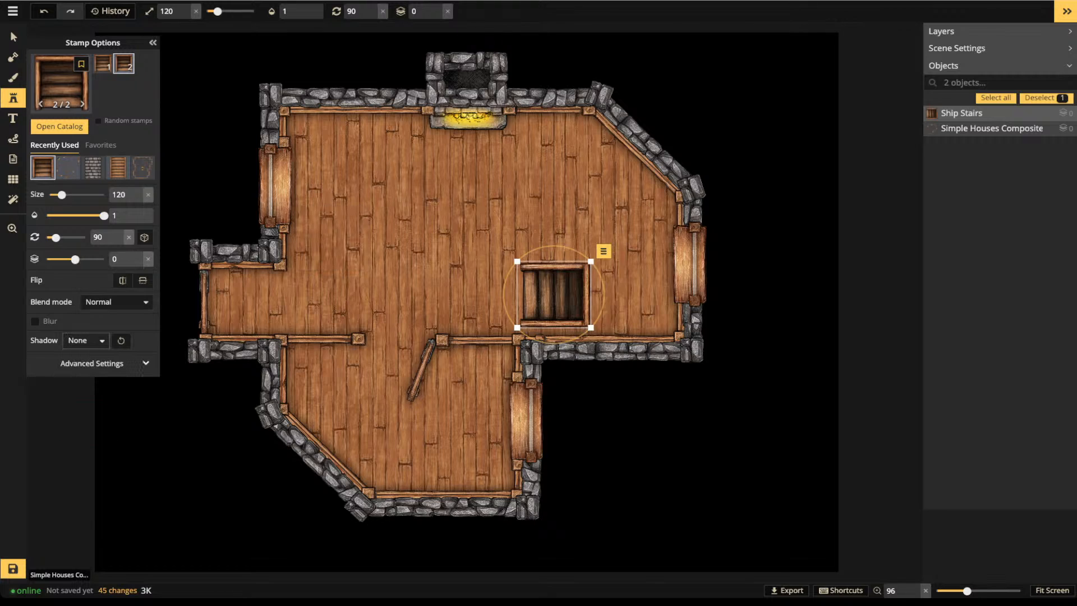
left_click(13, 37)
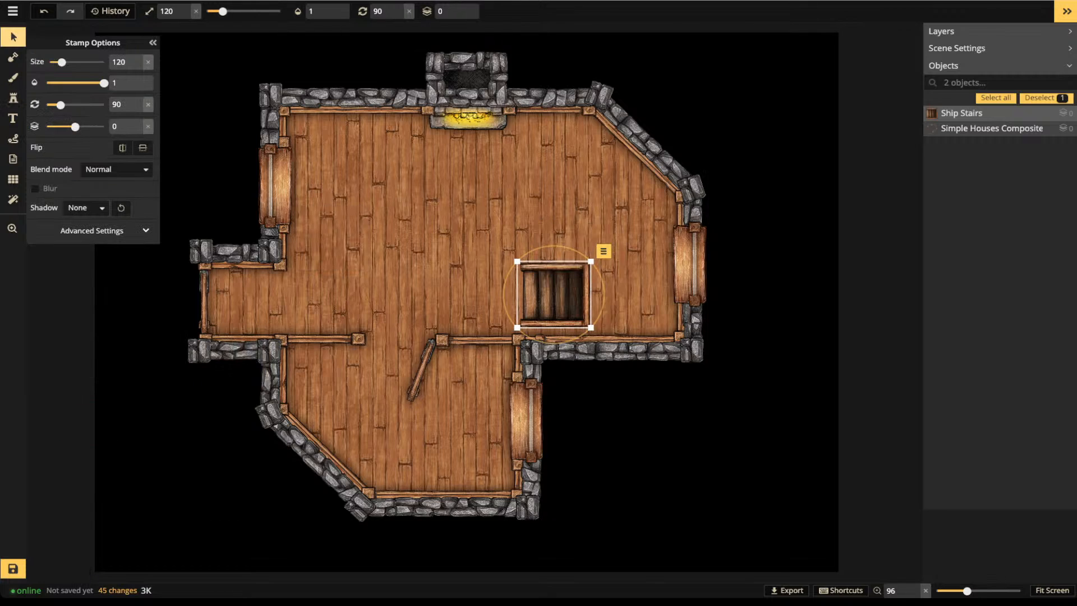
left_click_drag(554, 295, 526, 296)
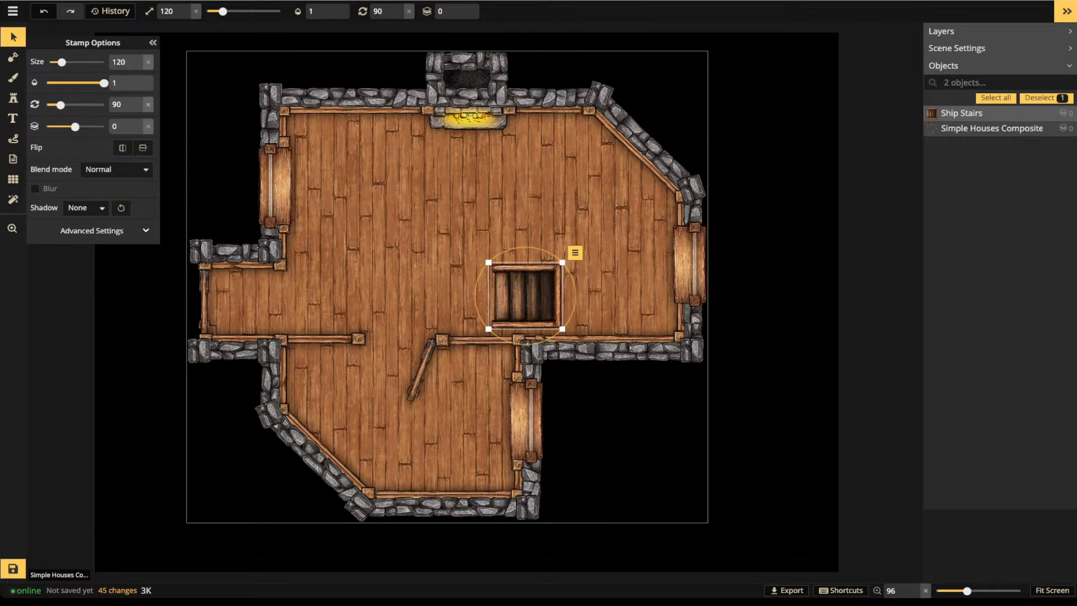
left_click_drag(526, 296, 508, 296)
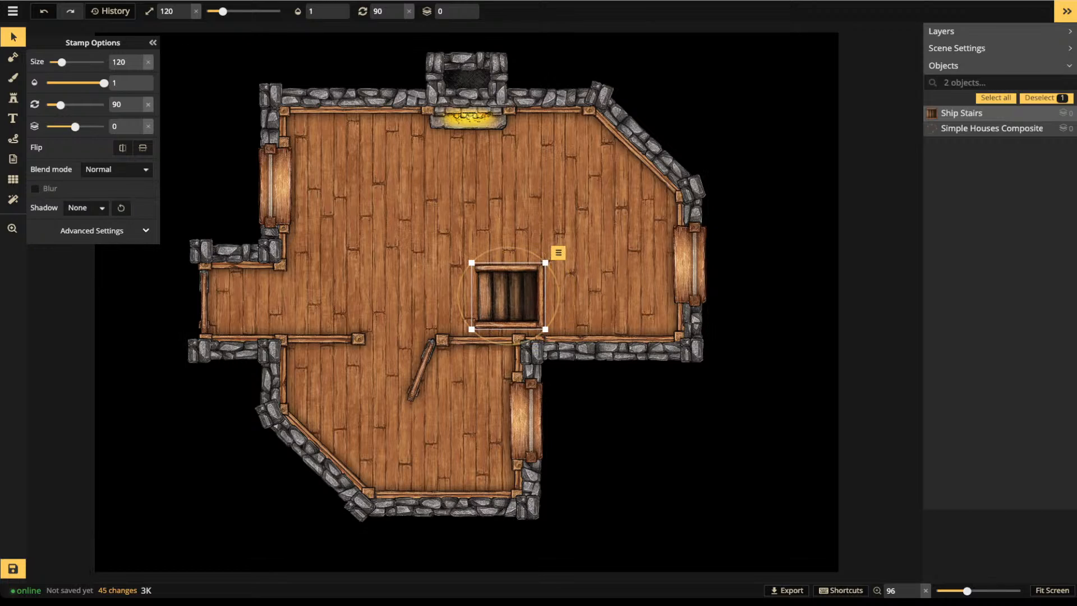
Open the ship stairs' transform settings, set their blend mode to Luminosity, and reselect them after viewing them unselected
left_click(124, 230)
left_click(75, 251)
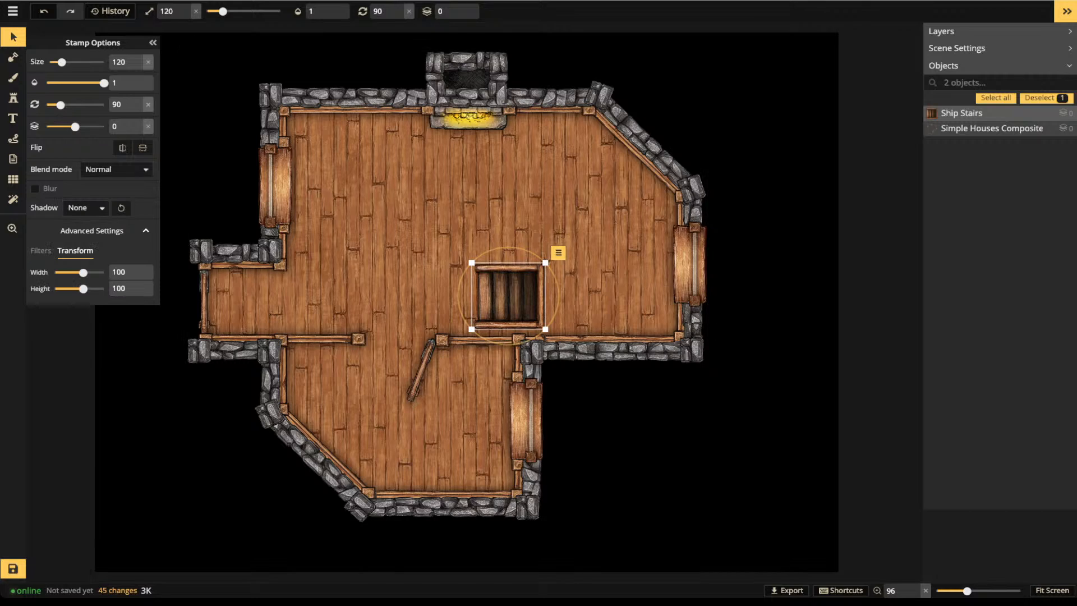
left_click(115, 169)
scroll(84, 336, "down", 3)
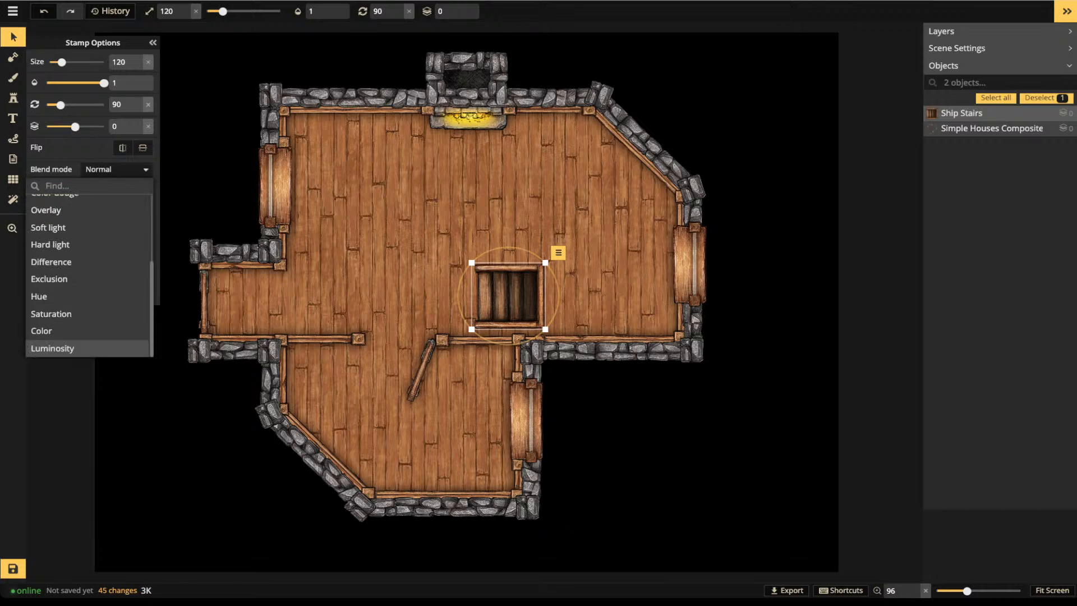
left_click(61, 348)
left_click_drag(508, 296, 508, 296)
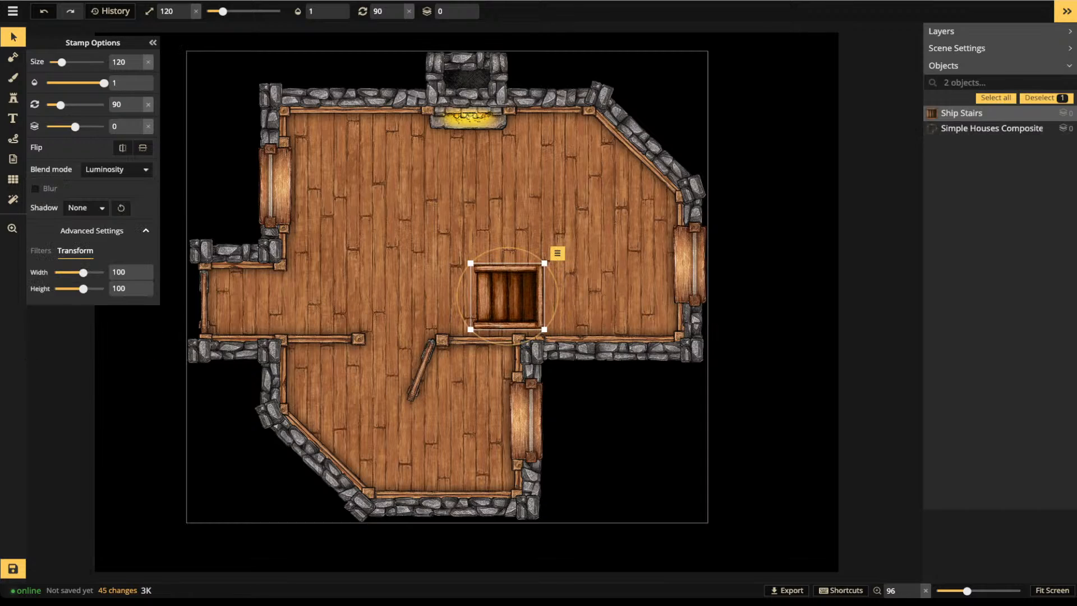
left_click(589, 241)
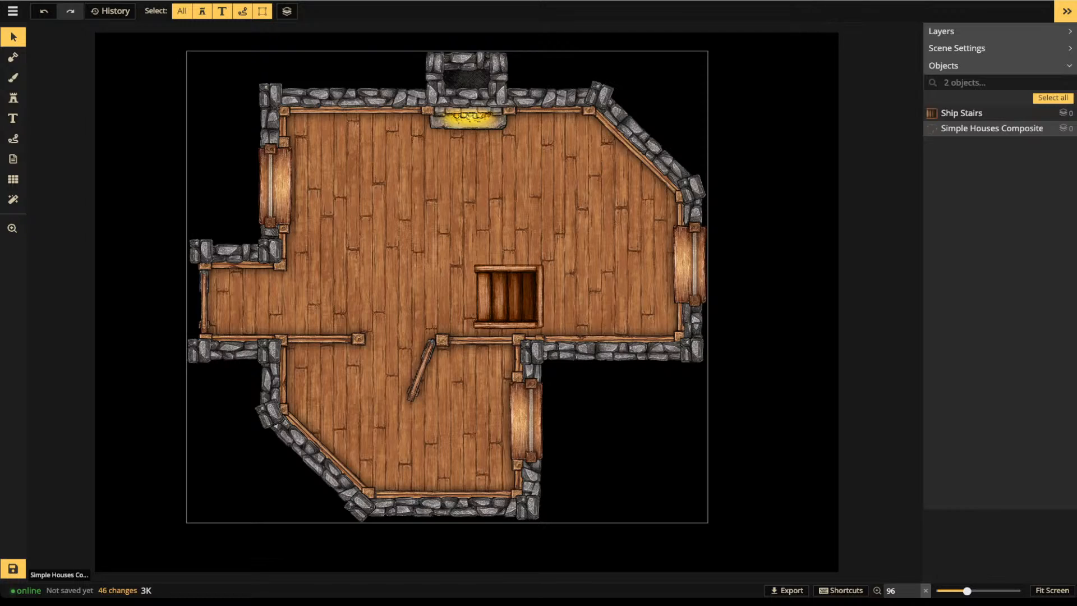
left_click(508, 296)
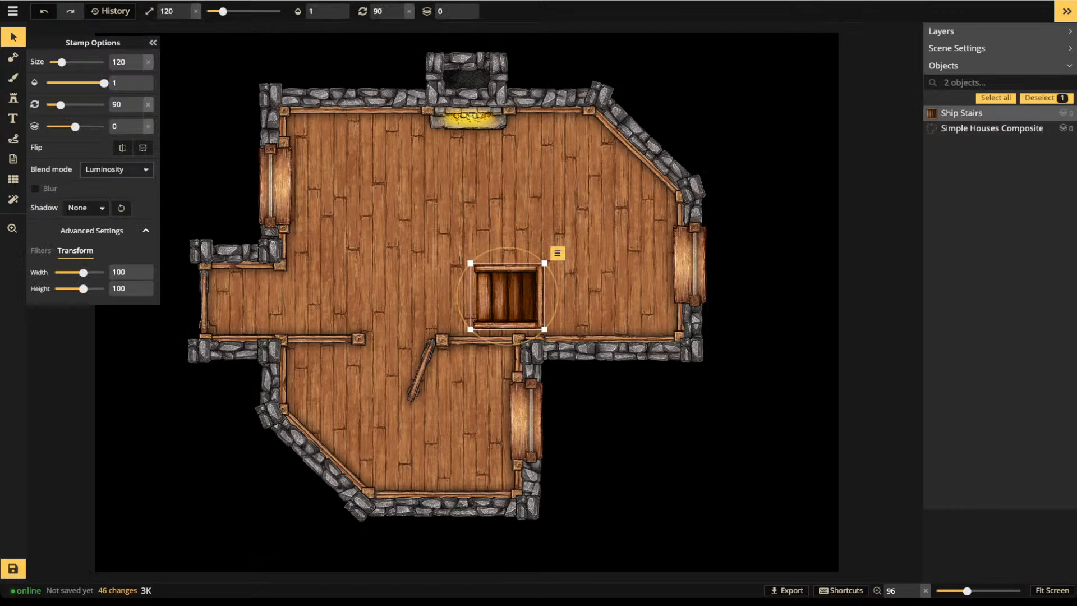
Try the ship stairs' blend modes in turn, starting from Normal and ending on Luminosity
left_click(116, 169)
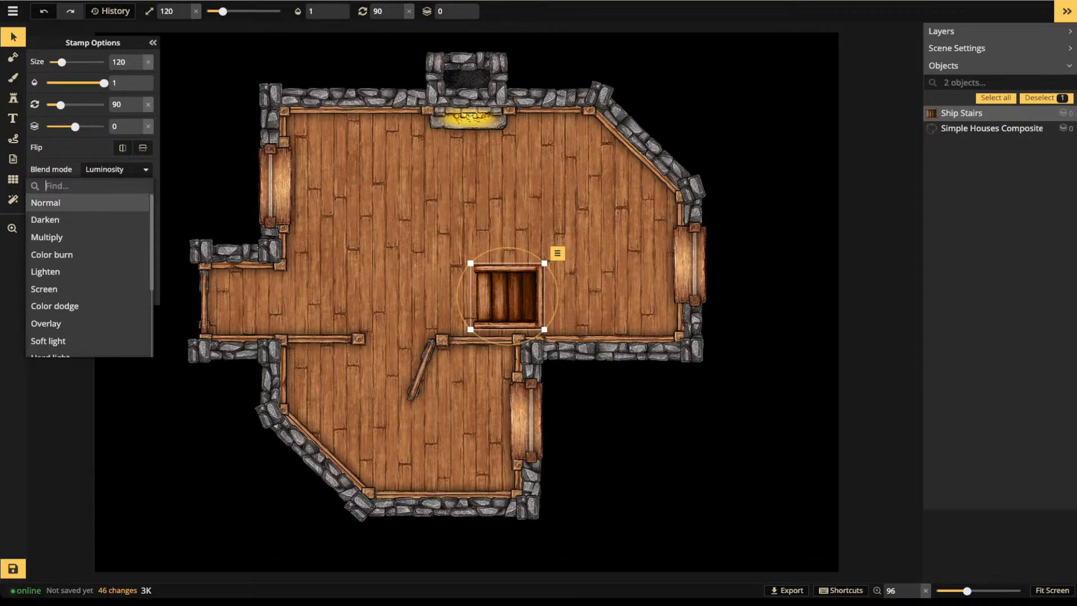
left_click(62, 203)
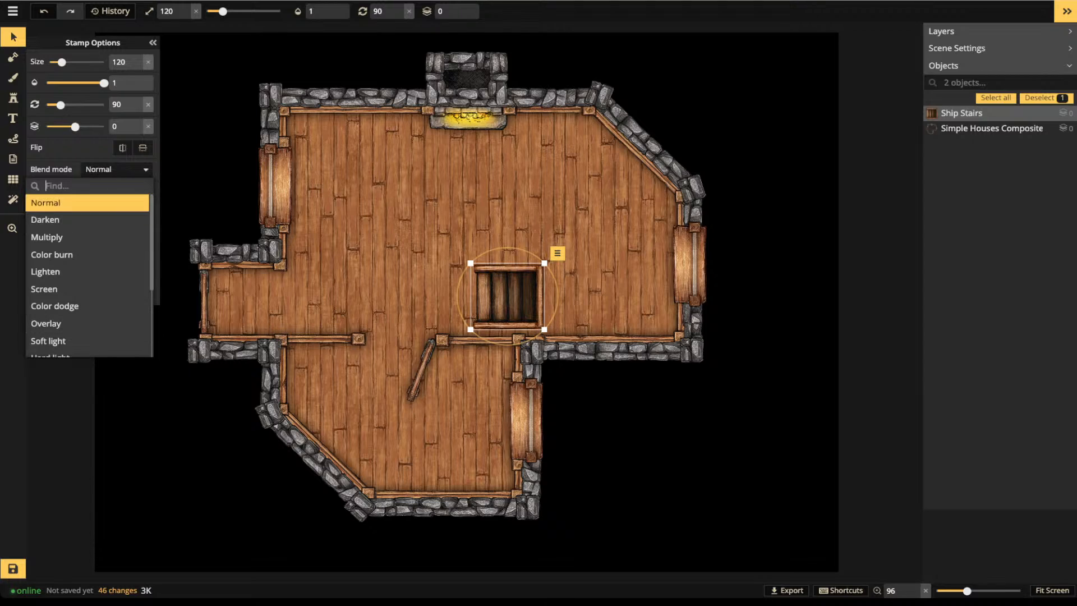
key("Down")
key("Down")
key("Down")
key("Down")
key("Down")
key("Down")
key("Down")
key("Down")
key("Down")
key("Down")
key("Down")
key("Down")
key("Down")
key("Down")
key("Down")
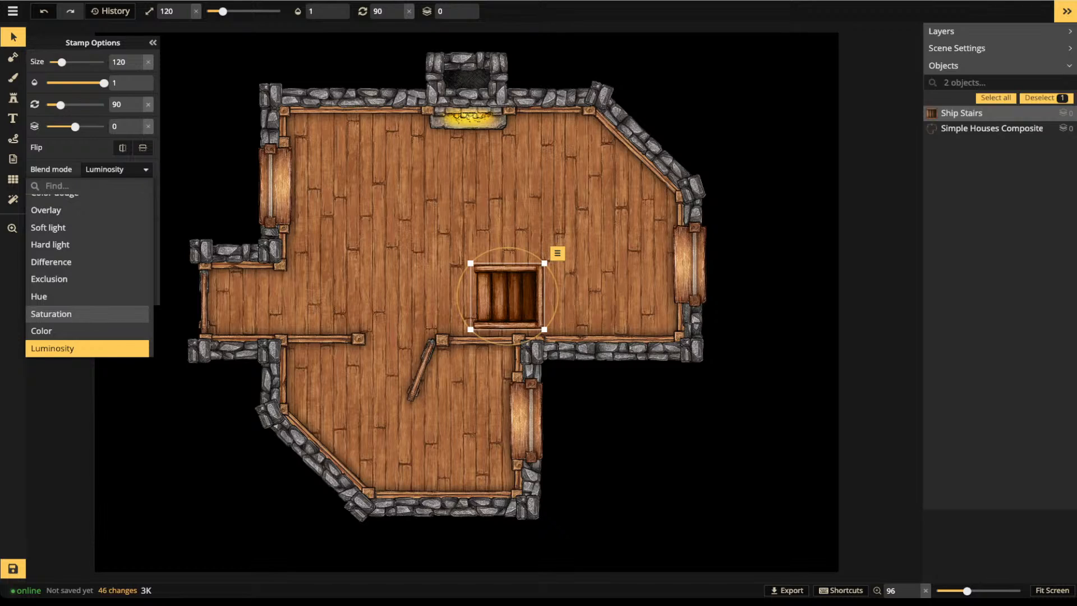
Reset the ship stairs' size to 100 and shift them slightly east along the main room's southern wall
mouse_move(508, 297)
left_mouse_down()
mouse_move(644, 439)
mouse_move(681, 428)
mouse_move(674, 449)
mouse_move(528, 231)
mouse_move(521, 291)
left_mouse_up()
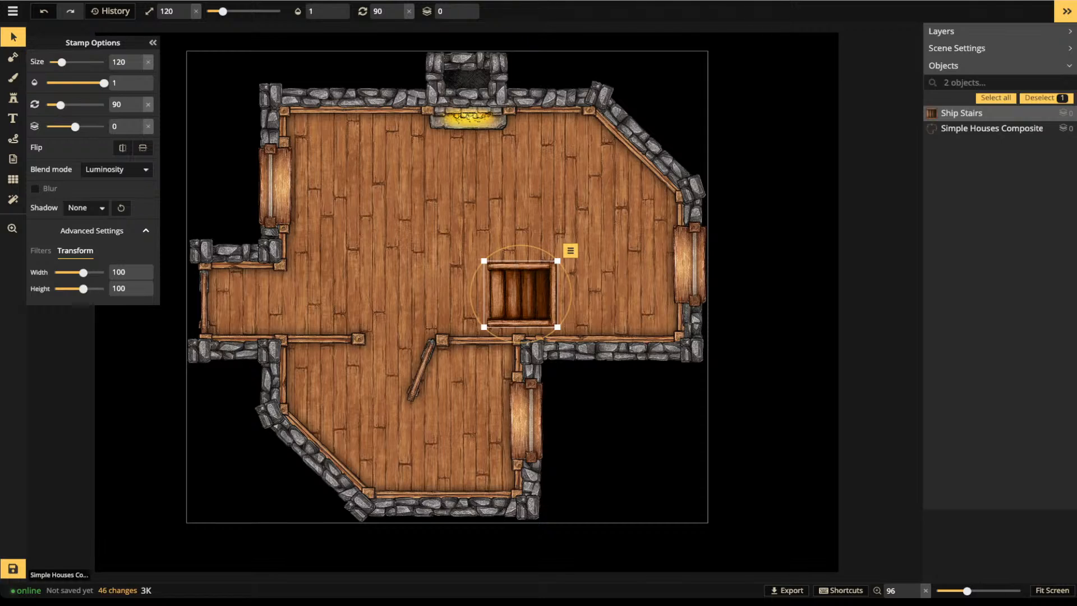
left_click(196, 11)
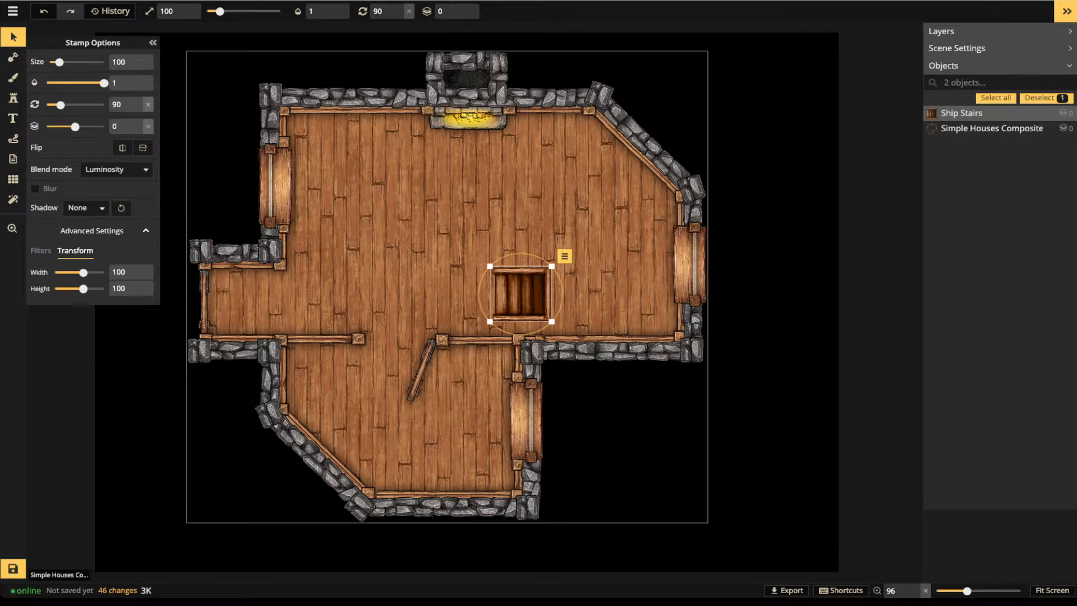
left_click_drag(520, 294, 526, 301)
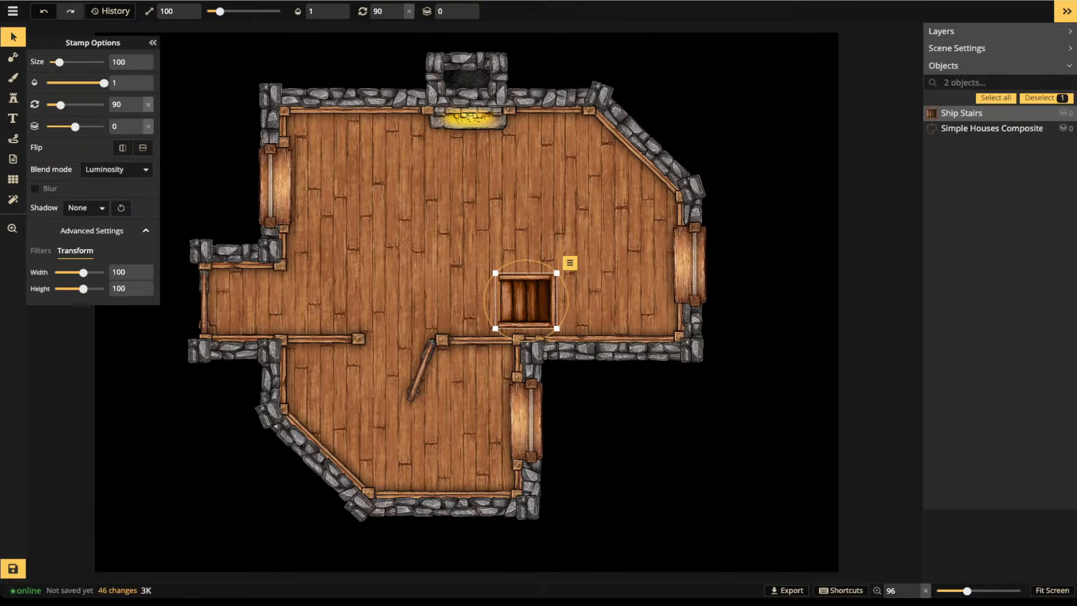
Replace the ship stairs with the first Rustic Wooden Stairs stamp at size 80, rotated 270 degrees, against the main room's southern wall
key("Delete")
left_click(13, 98)
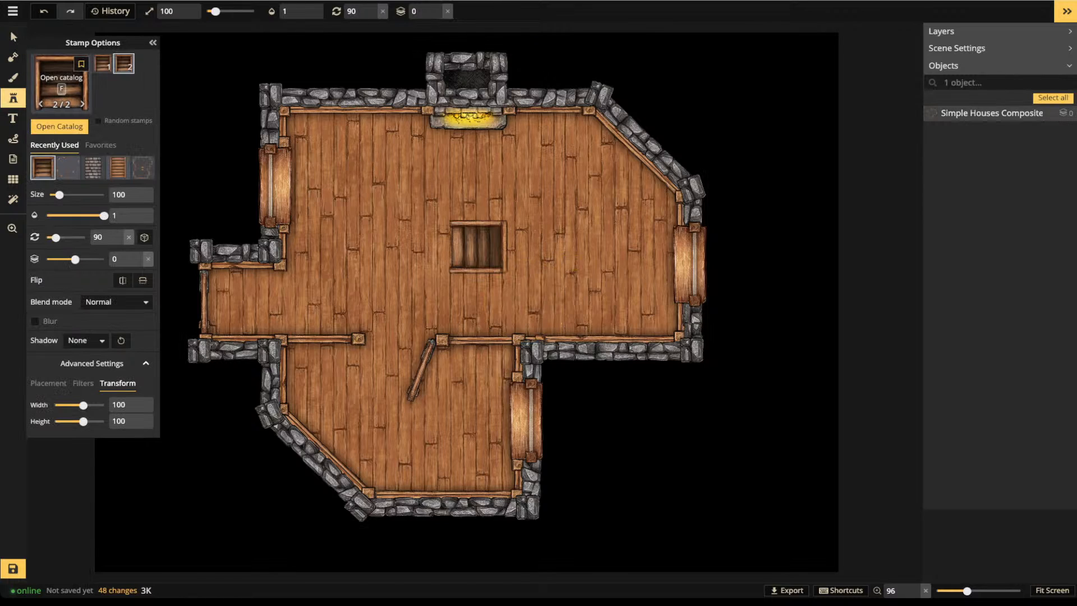
left_click(118, 167)
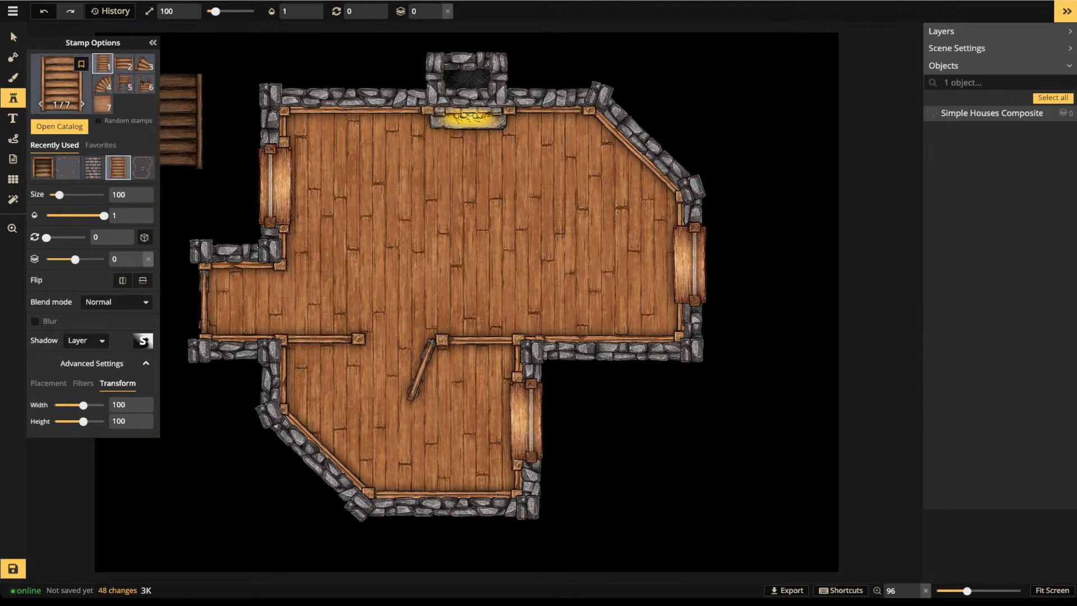
left_click(103, 64)
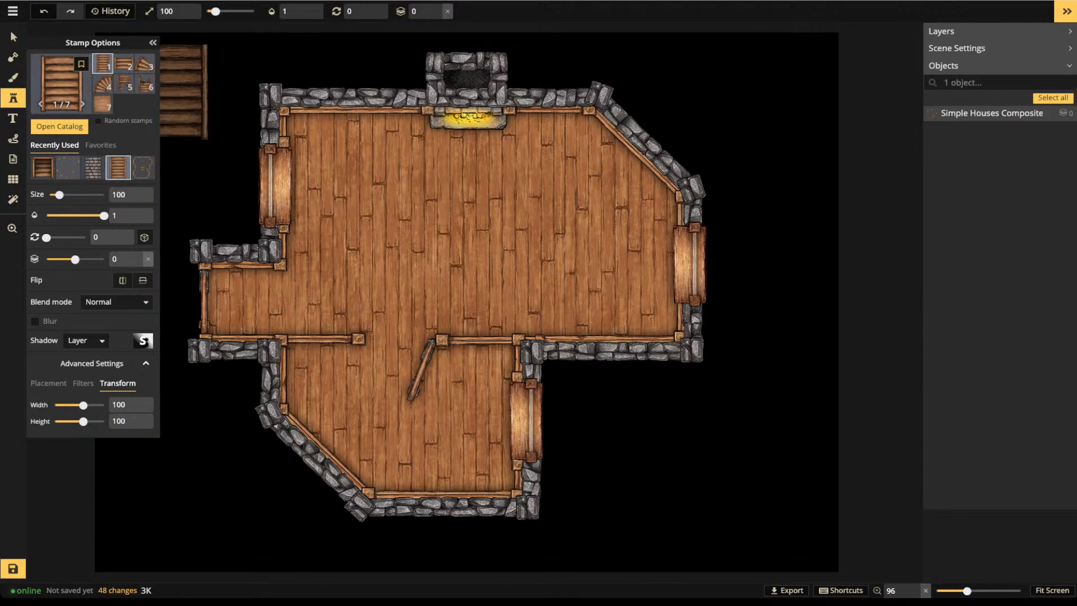
scroll(611, 206, "up", 2)
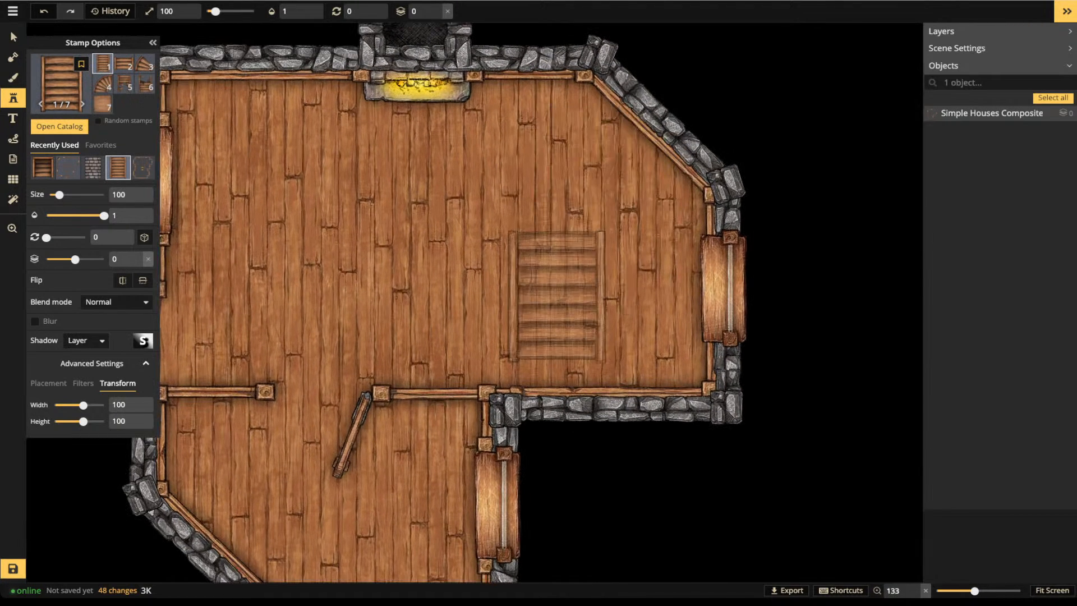
scroll(561, 303, "down", 6)
scroll(553, 290, "down", 1)
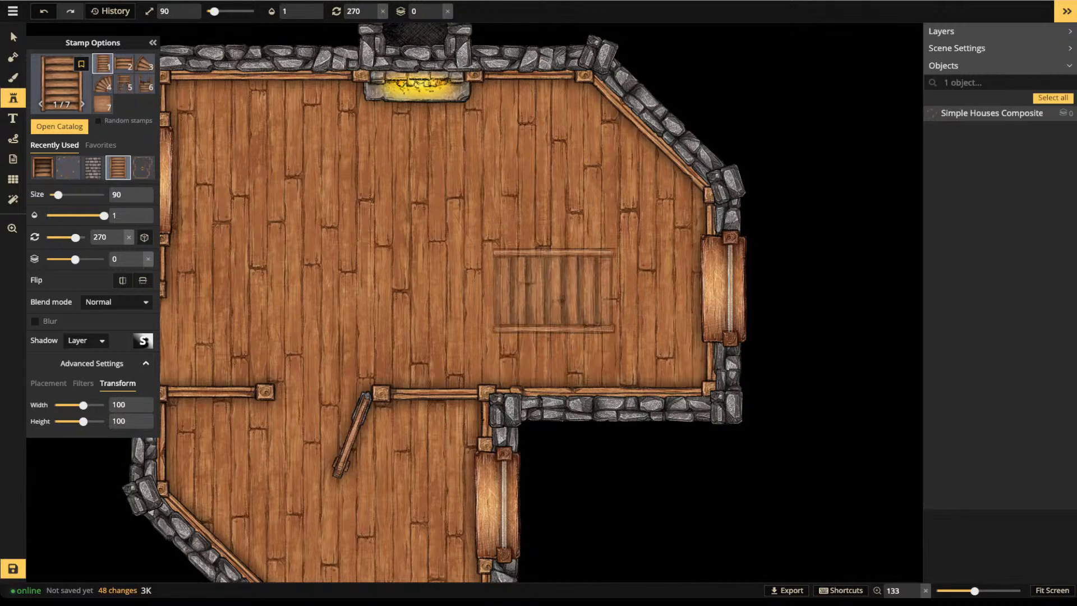
scroll(553, 297, "down", 1)
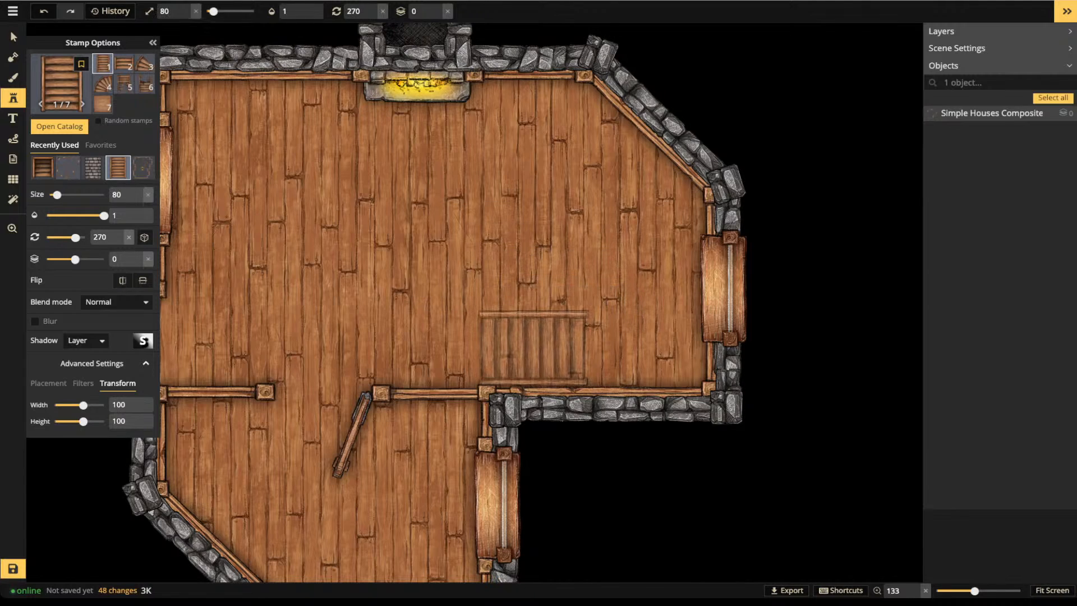
left_click(531, 350)
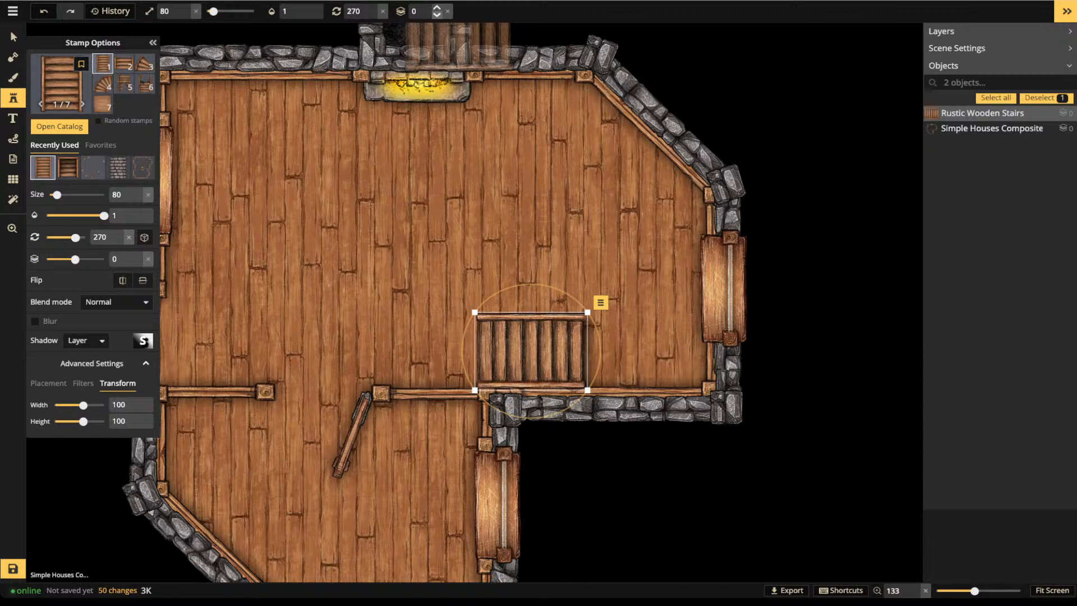
Put the rustic stairs on layer -1 and set their shadow to None
left_click(437, 15)
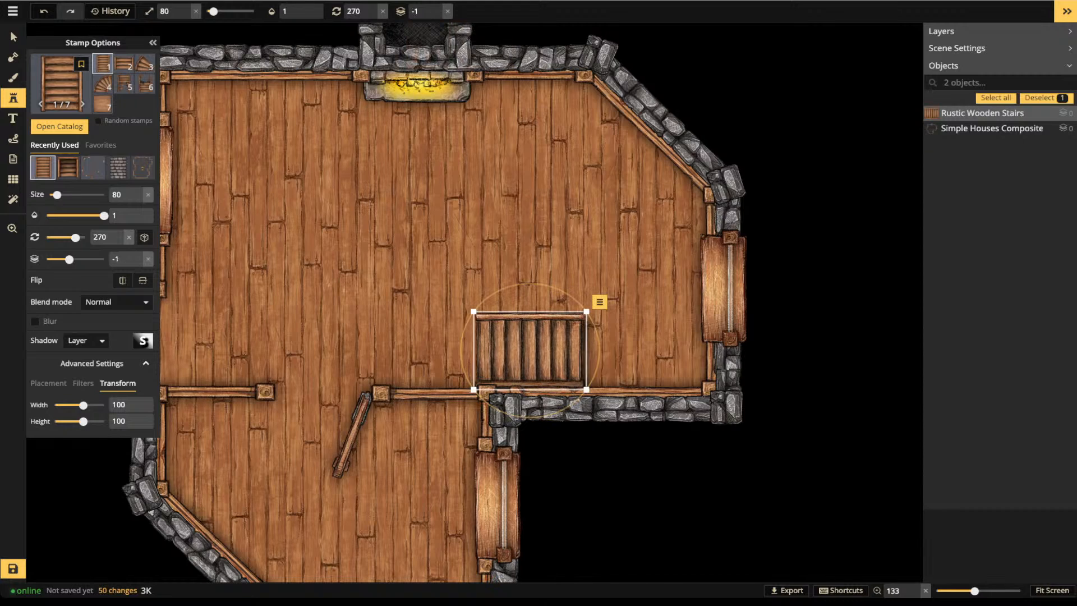
left_click(85, 340)
left_click(94, 364)
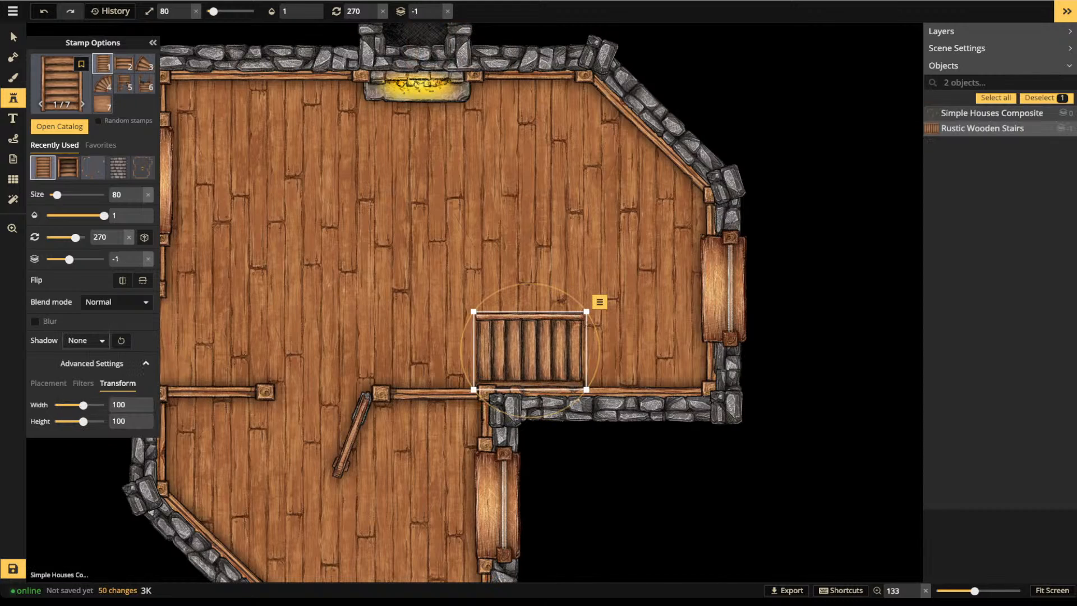
Move the rustic stairs into the open floor, rotate them to 0 and back to 270 degrees, and return them to the southern wall
left_click(10, 30)
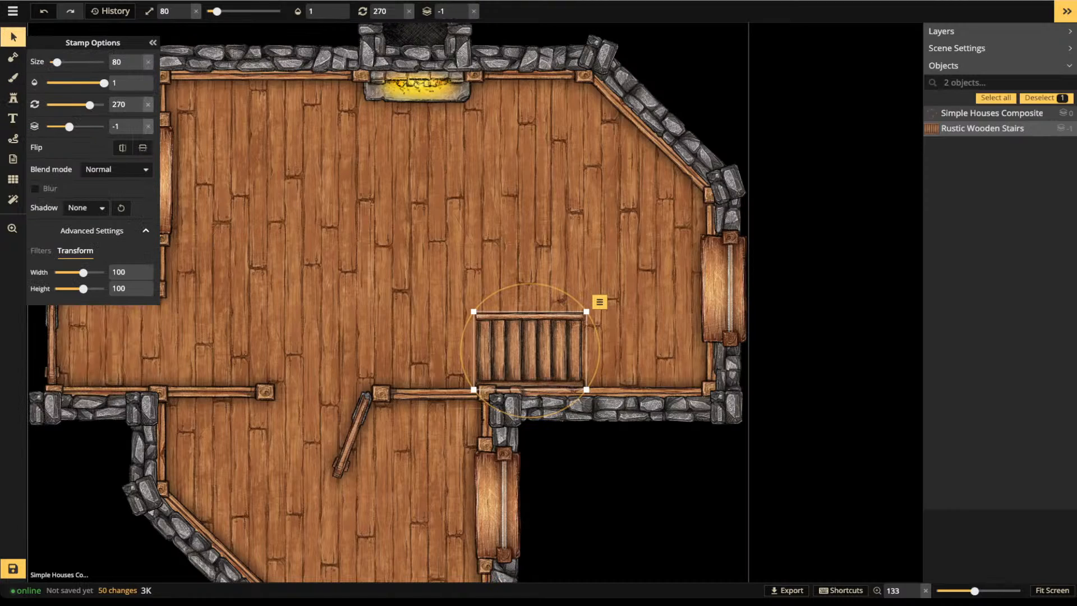
left_click_drag(530, 351, 511, 288)
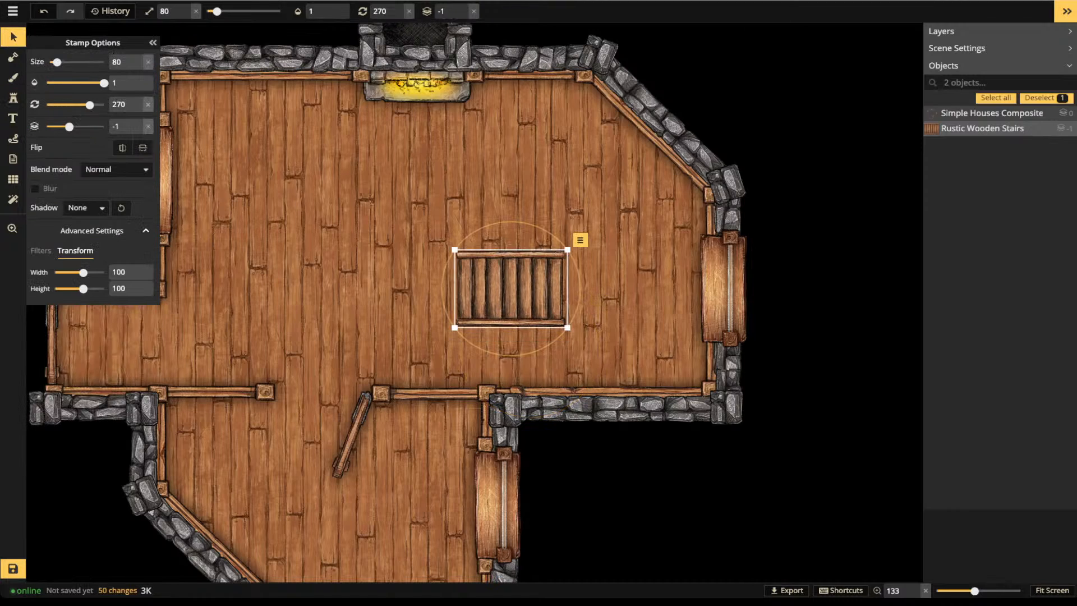
left_click_drag(579, 288, 511, 356)
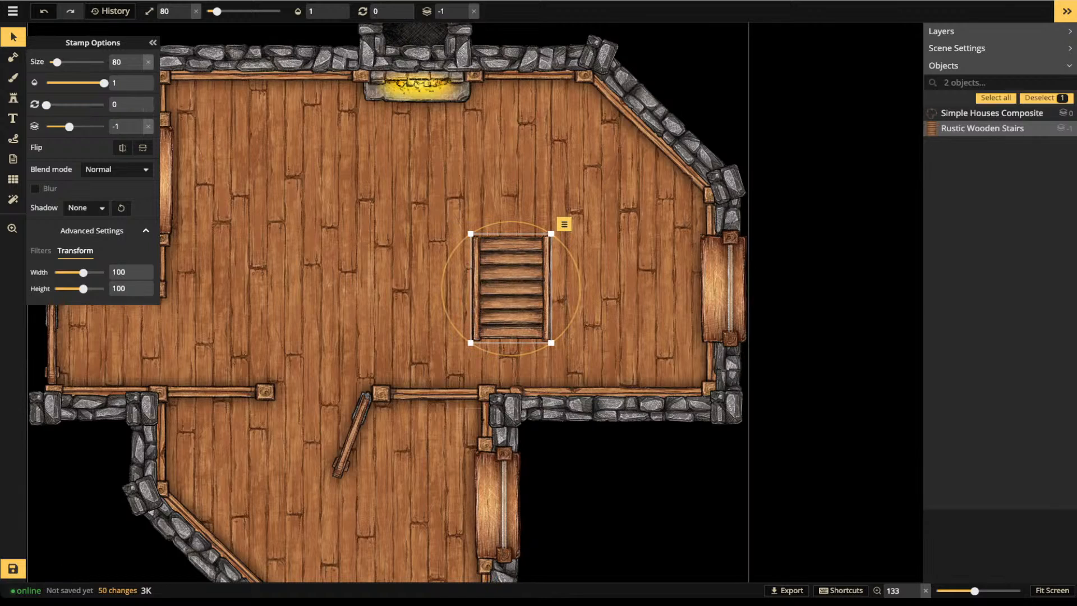
left_click_drag(511, 356, 443, 288)
left_click_drag(488, 291, 554, 351)
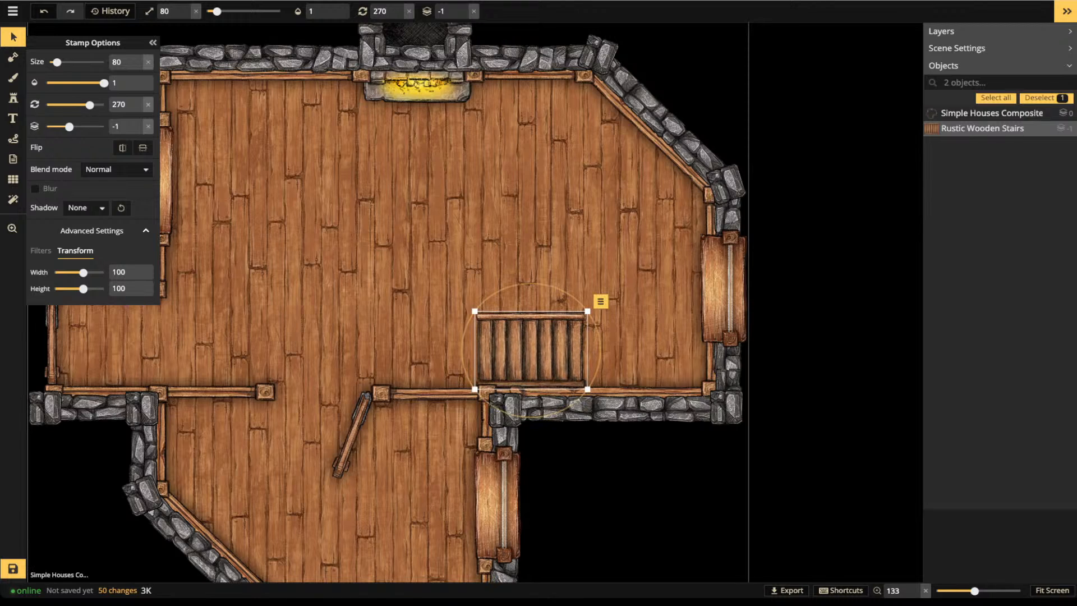
Search the stamp catalog for "WOOD" and load the short, thick Wood Walls beam from the Tavern group
left_click(13, 98)
left_click(62, 84)
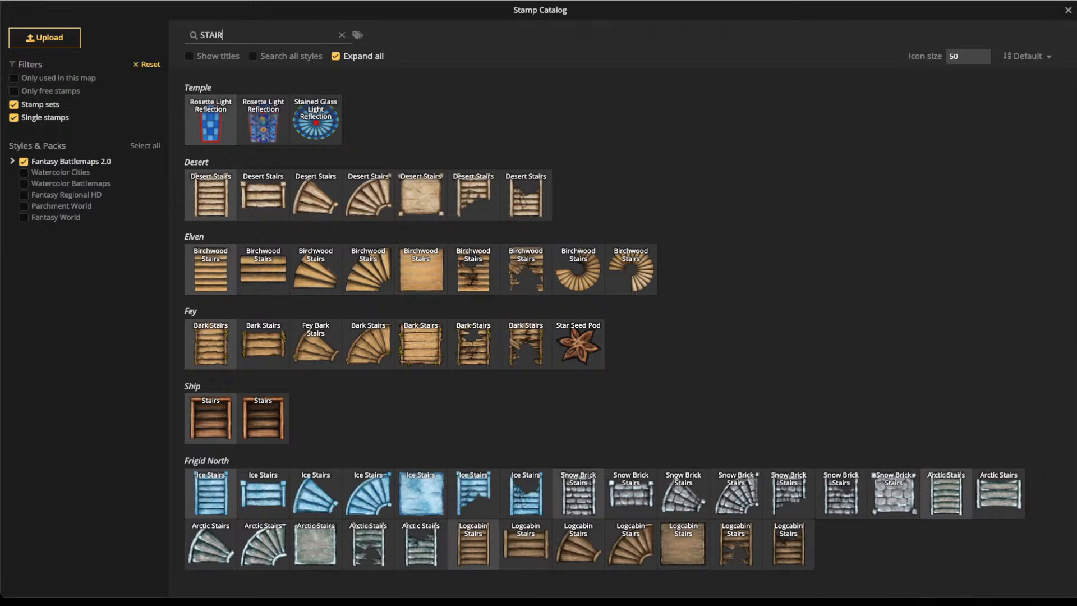
key("ctrl+a")
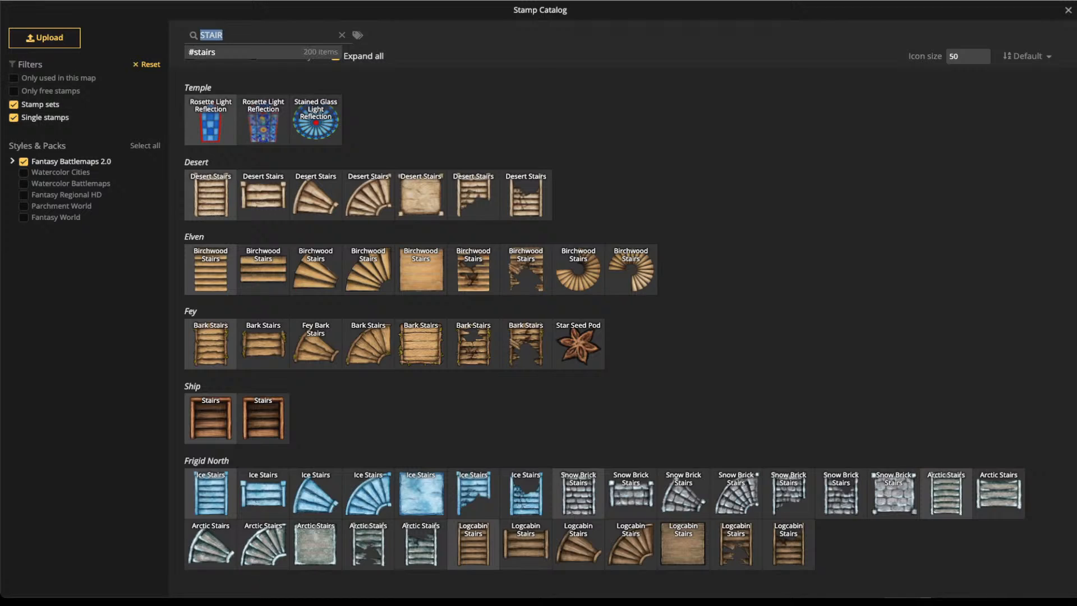
type("WOOD")
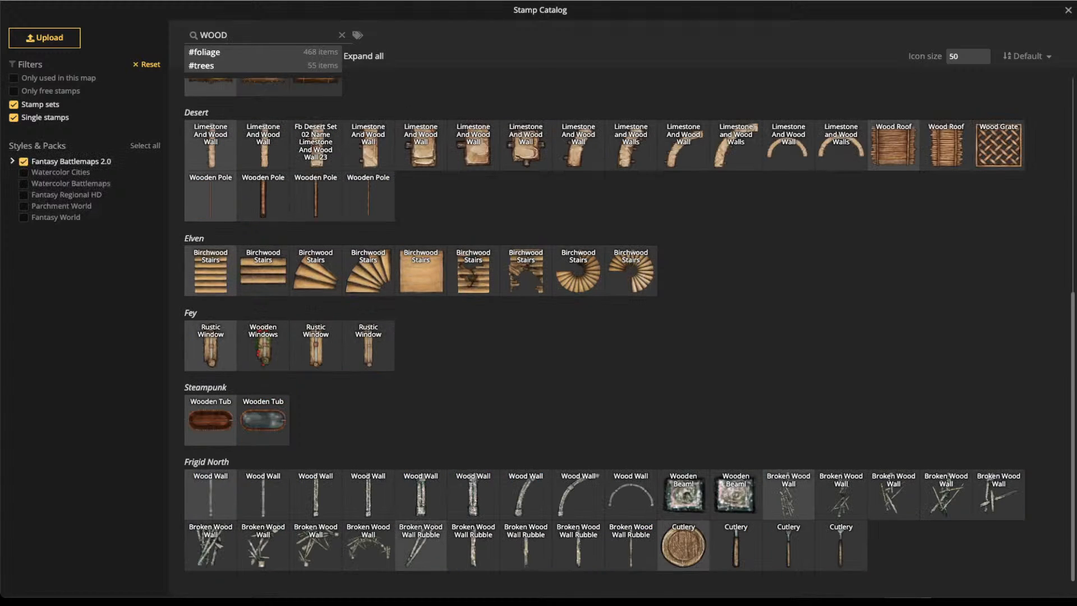
scroll(604, 325, "up", 7)
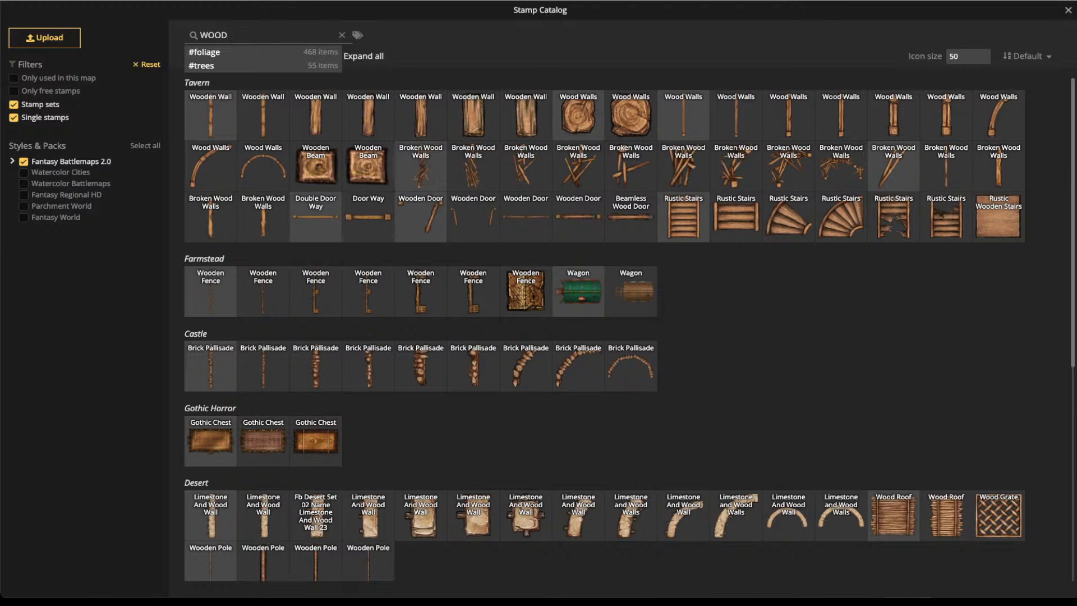
left_click(893, 117)
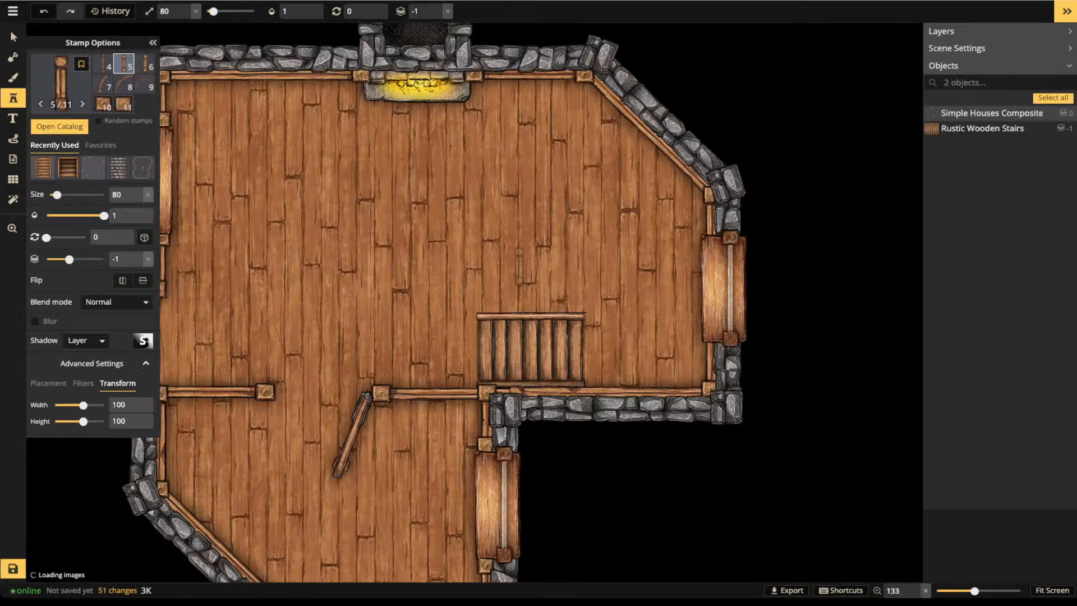
Place the wood wall beam vertically at size 160 across the eastern end of the rustic stairs
scroll(569, 339, "up", 2)
scroll(591, 348, "up", 9)
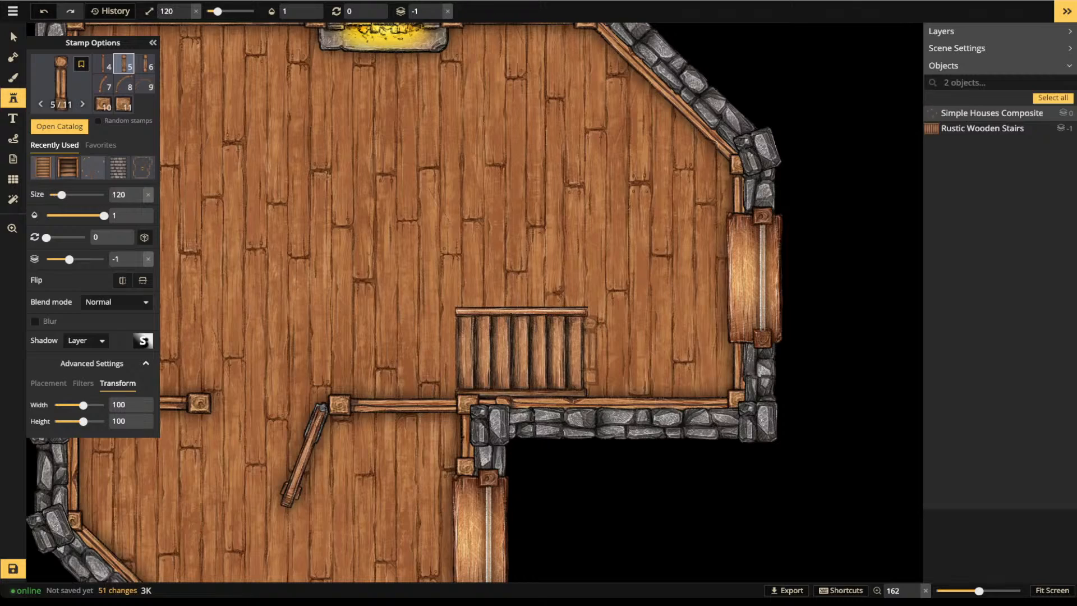
scroll(577, 350, "down", 1)
left_click(578, 350)
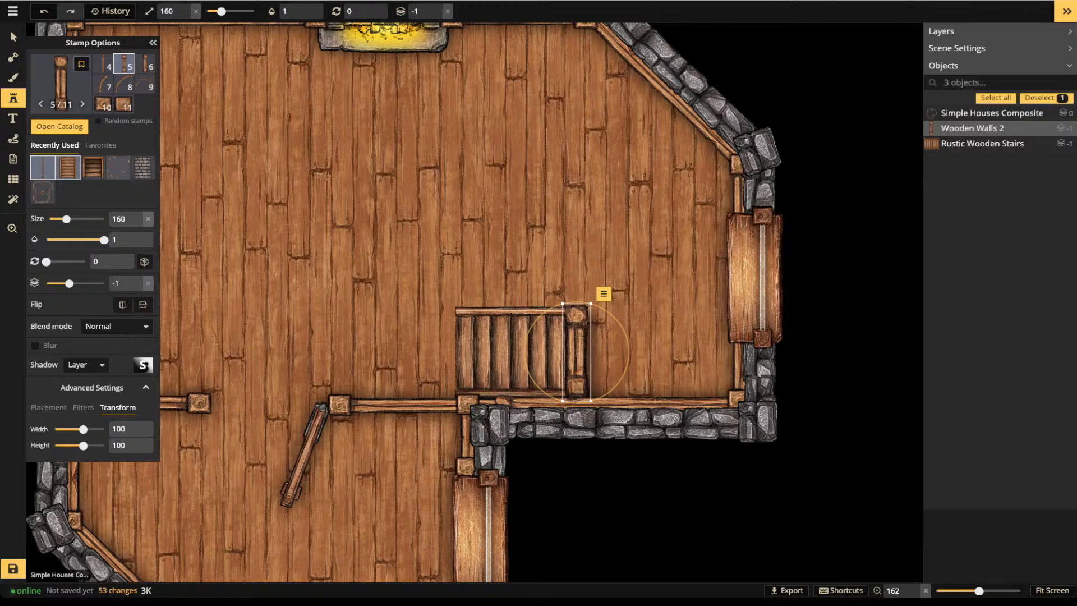
Set the beam's shadow to Object with horizontal and vertical offsets of 0
left_click(85, 365)
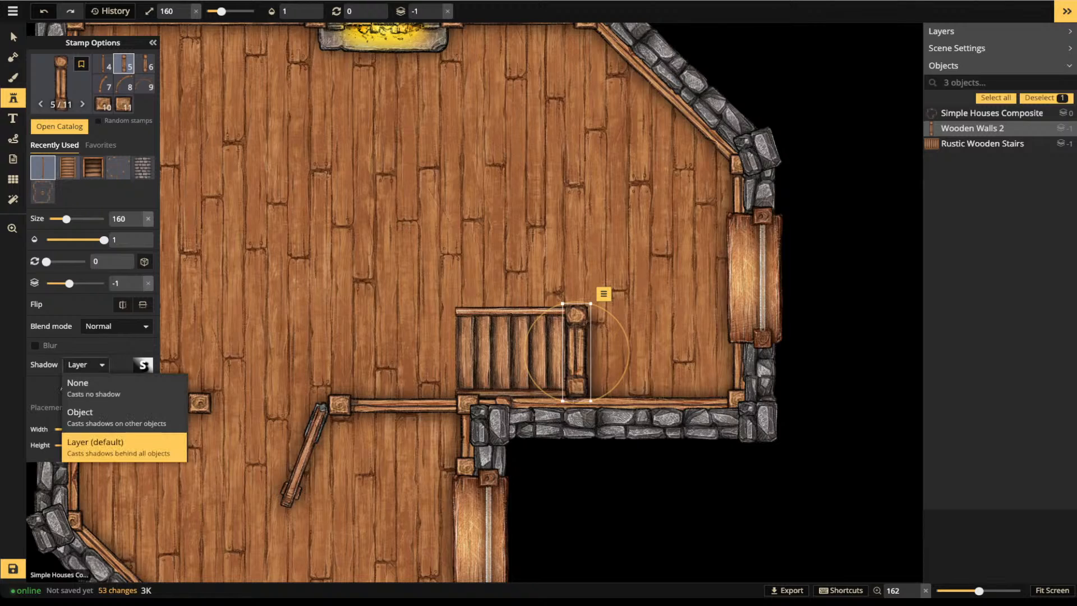
left_click(117, 417)
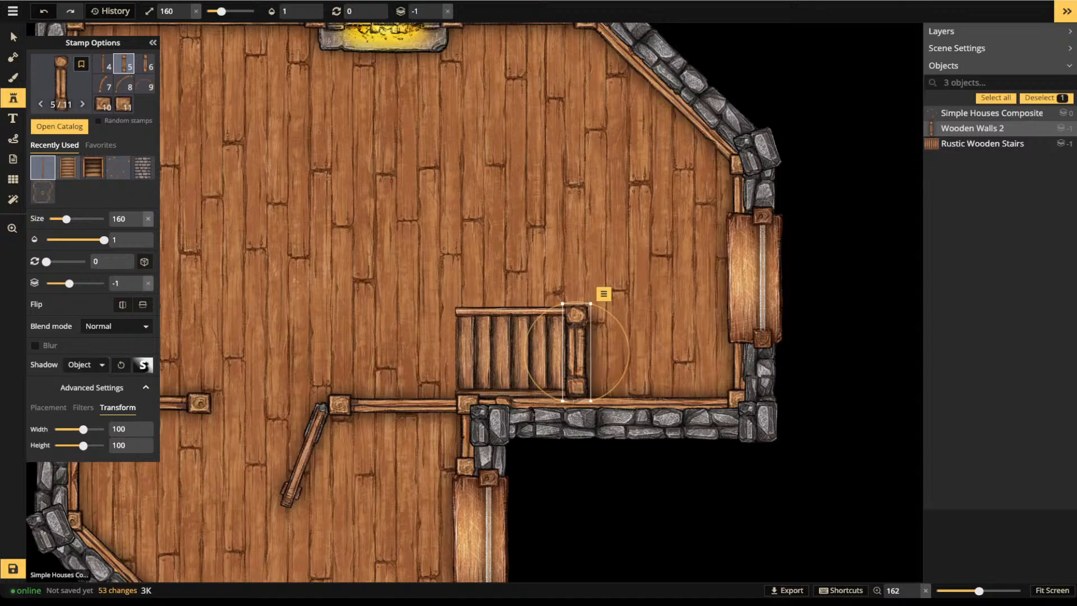
left_click(143, 365)
double_click(276, 290)
type("0")
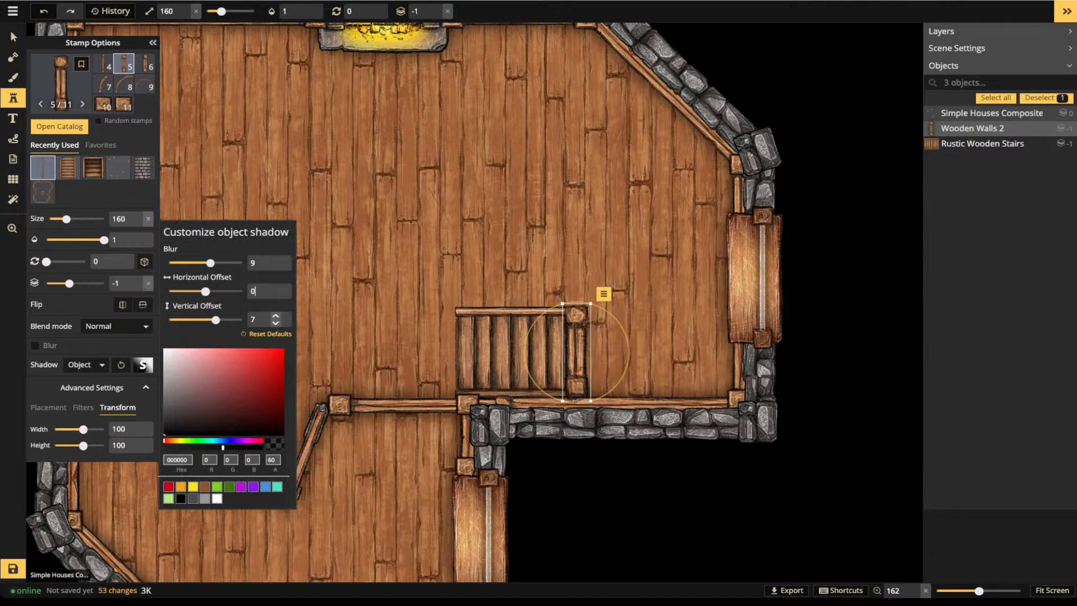
key("Tab")
type("0")
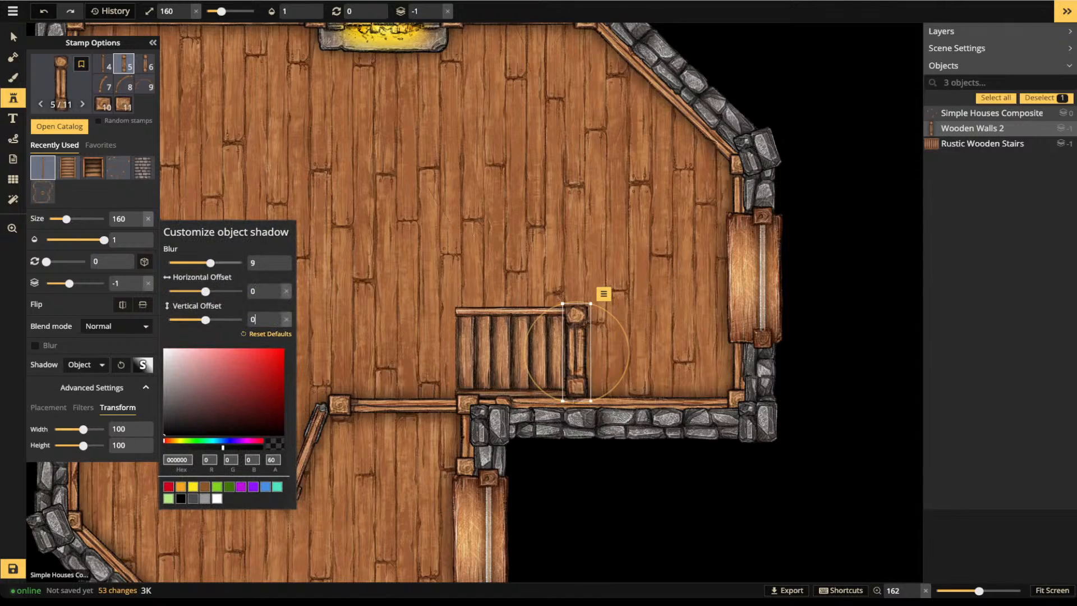
Cast the beam's shadow west over the stairs with a horizontal offset of -11.5 and an opacity of 72
left_click_drag(205, 291, 182, 291)
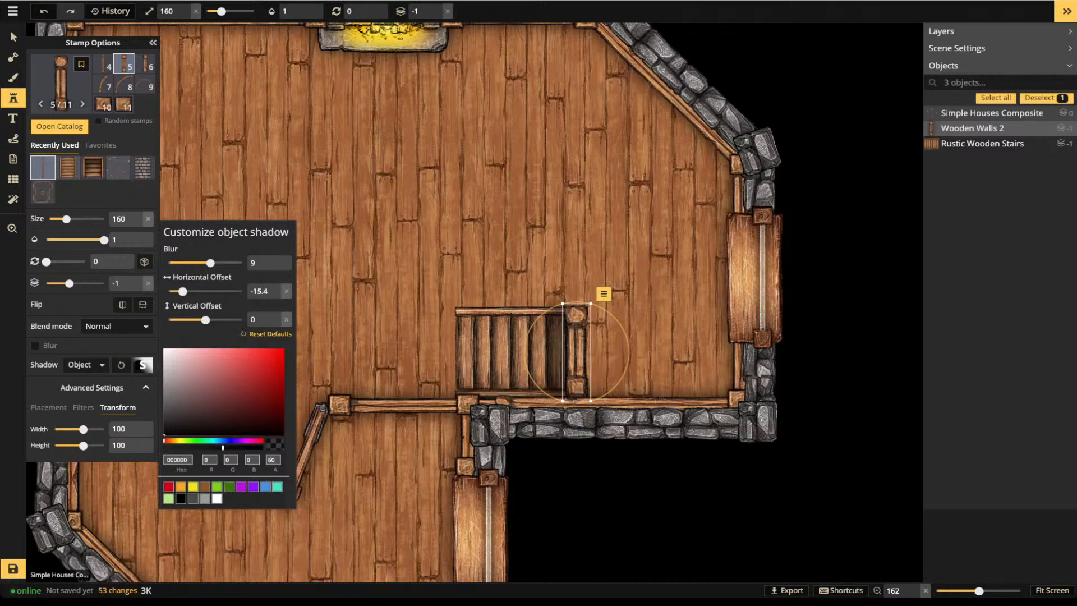
left_click_drag(223, 448, 235, 448)
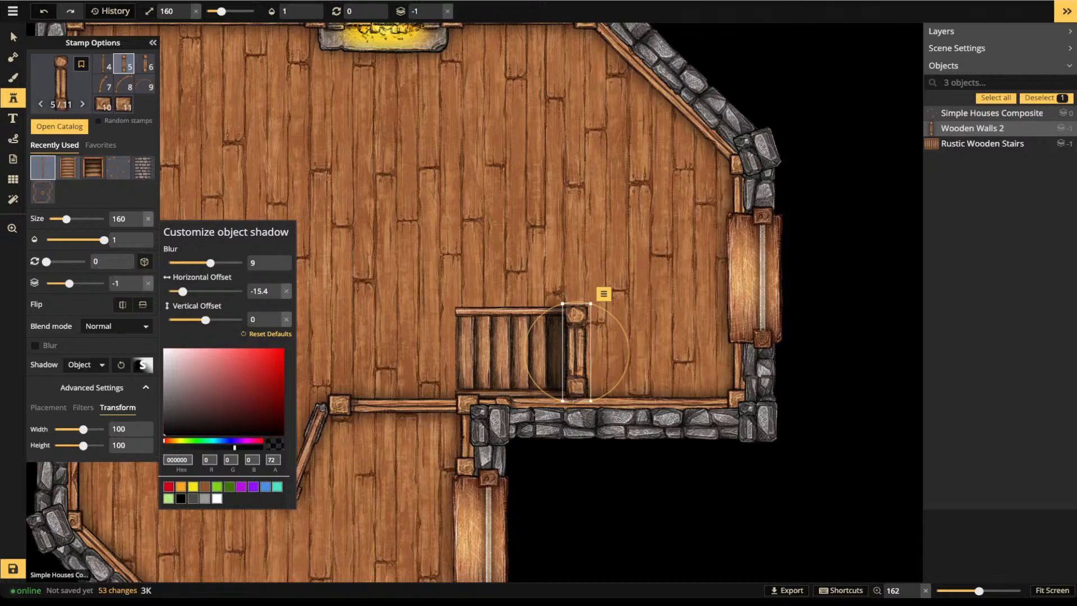
left_click_drag(182, 291, 188, 291)
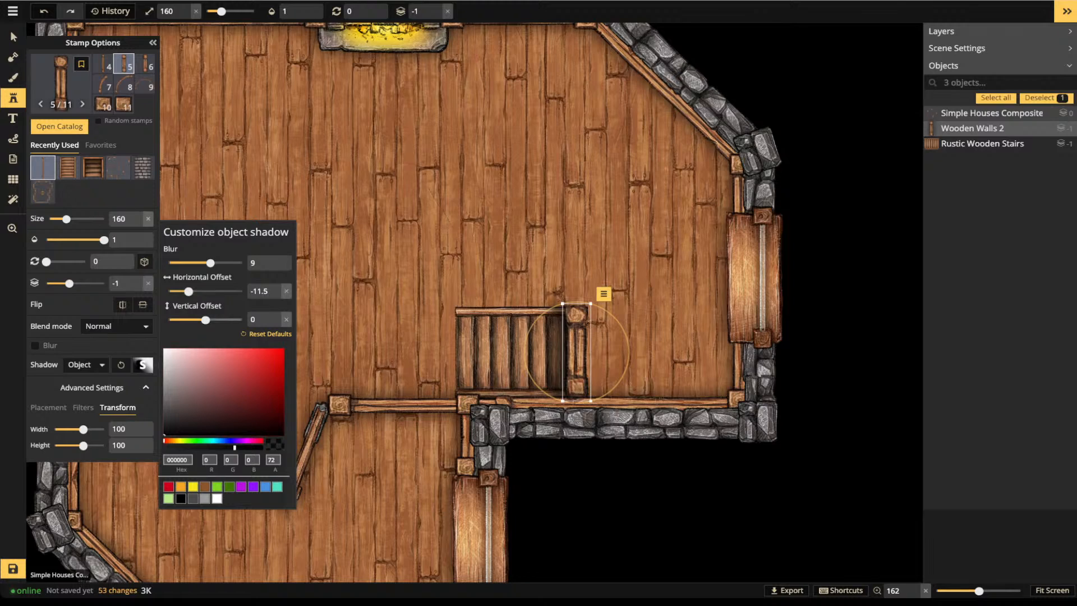
left_click(427, 307)
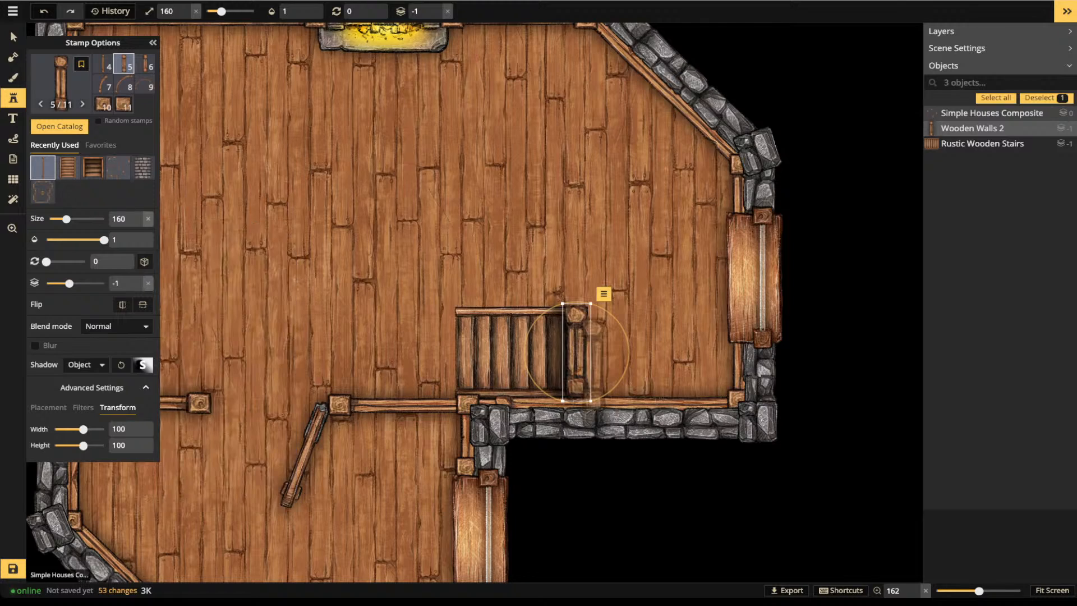
Place the long, thin Wood Walls beam, rotated 90 degrees at size 140, along the northern edge of the rustic stairs
left_click(103, 64)
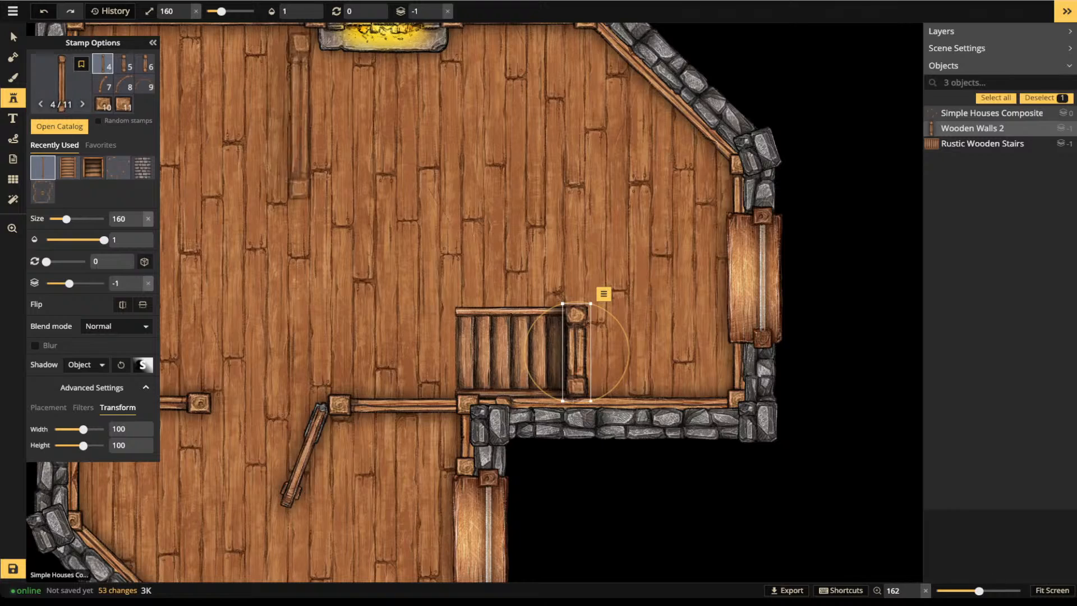
left_click(510, 275)
scroll(511, 275, "up", 4)
scroll(511, 298, "up", 3)
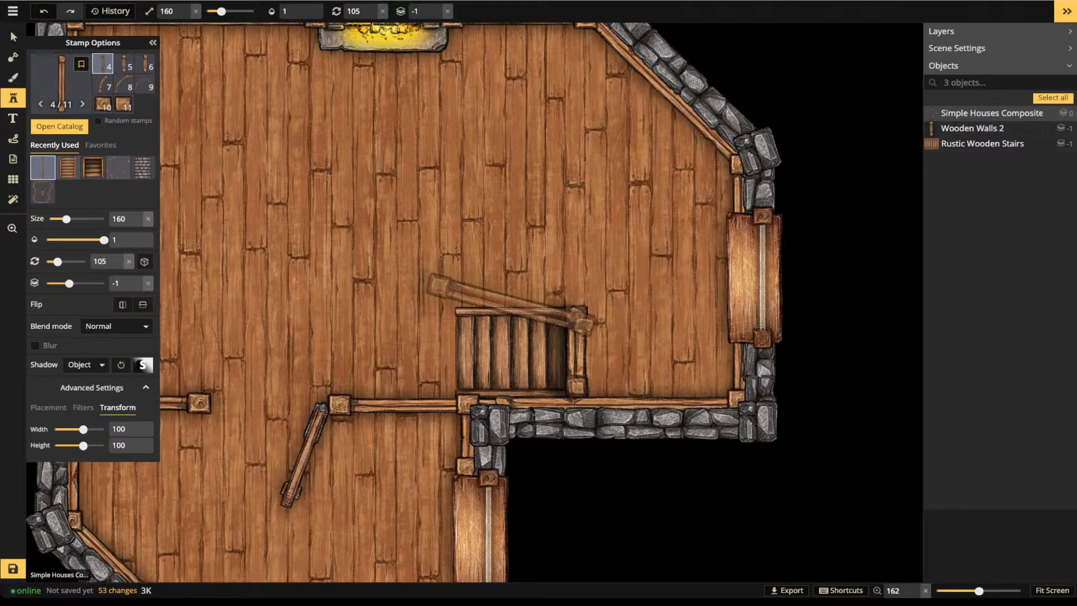
scroll(509, 310, "down", 1)
scroll(510, 312, "down", 3)
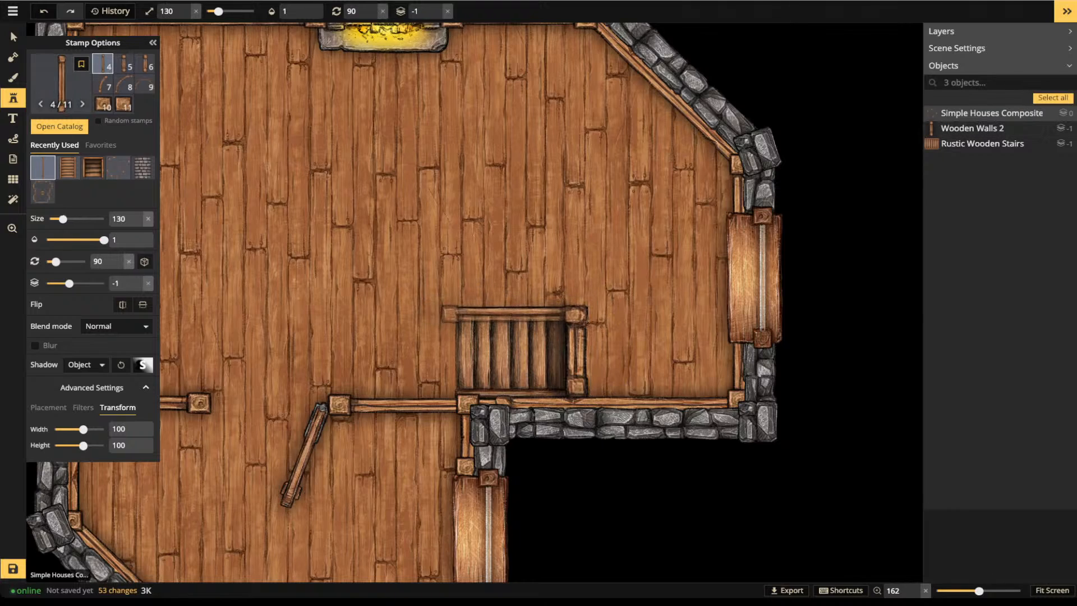
scroll(510, 312, "down", 1)
left_click(511, 313)
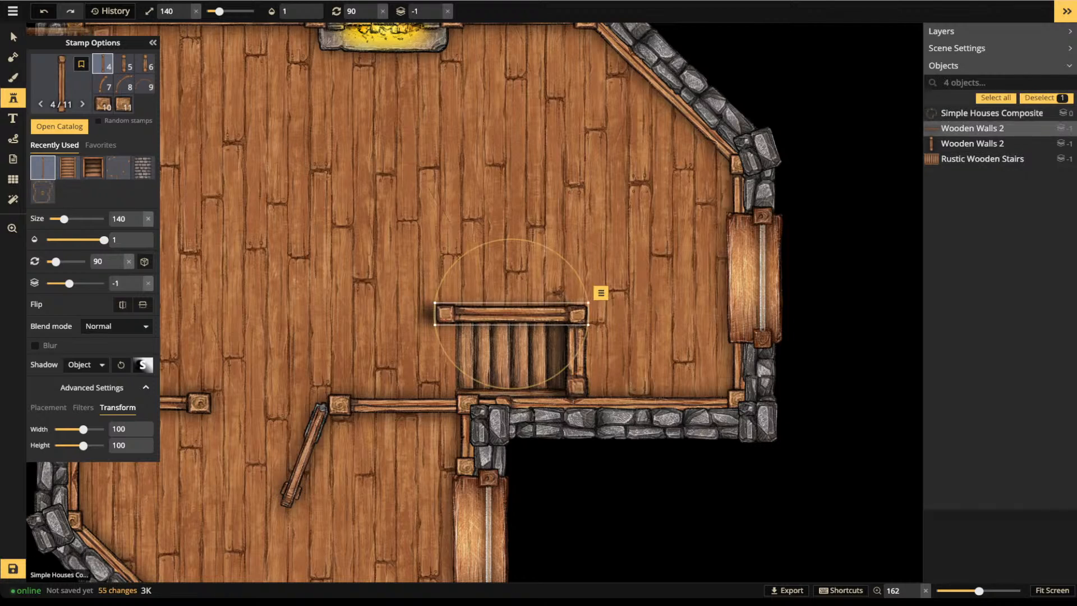
Move the rustic stairs out from between the beams and back, shifted slightly west of their former position
left_click(14, 36)
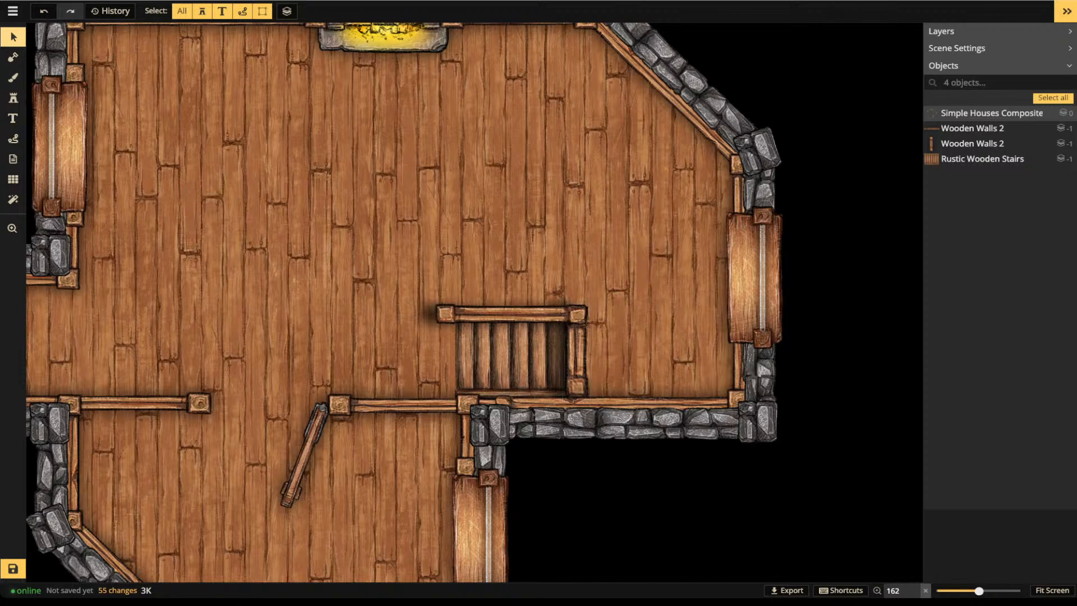
scroll(491, 224, "down", 3)
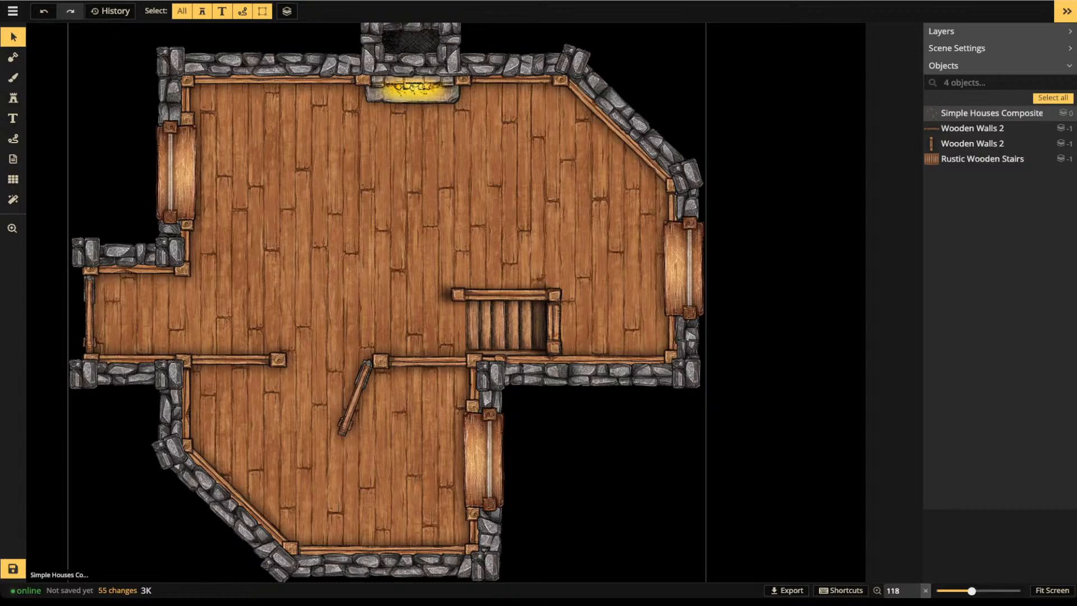
left_click(505, 326)
left_click_drag(505, 325, 332, 308)
left_click_drag(399, 306, 504, 326)
Pull the eastern beam's shadow back off the stairs by increasing its horizontal offset
left_click(554, 323)
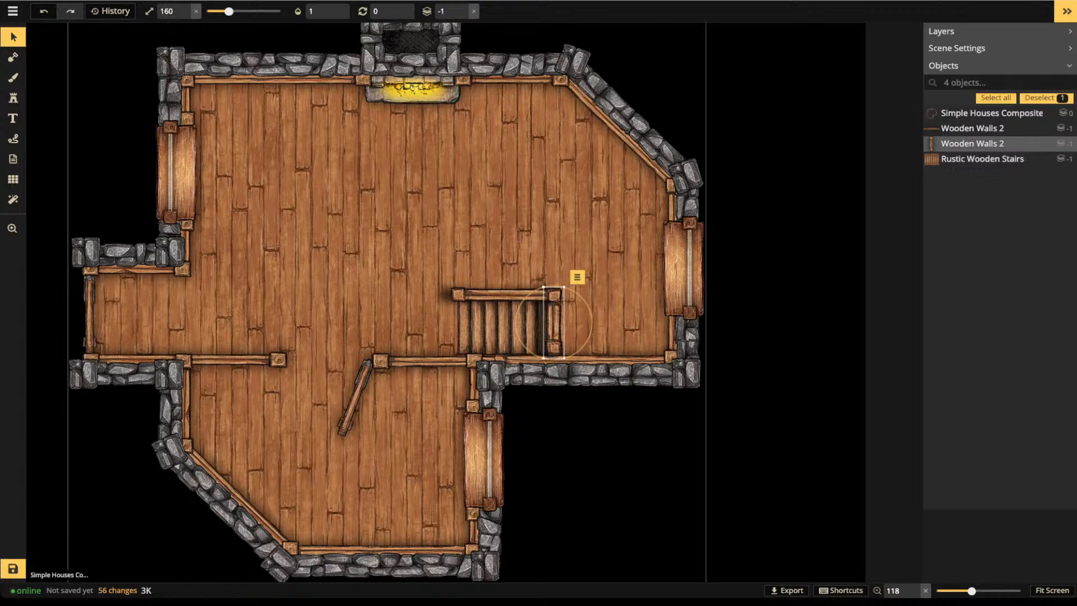
left_click(14, 37)
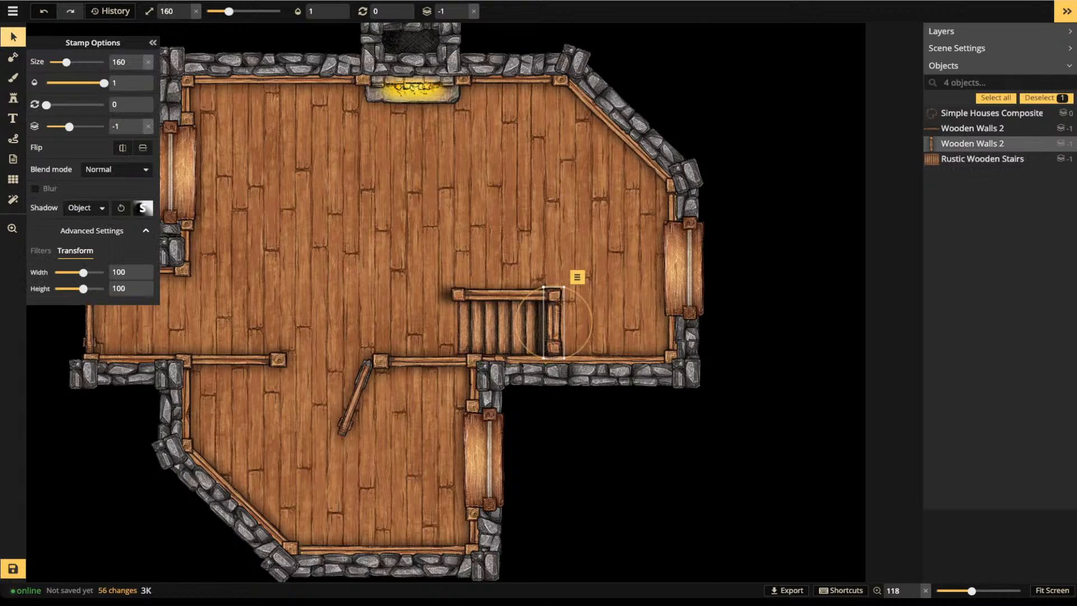
left_click(143, 208)
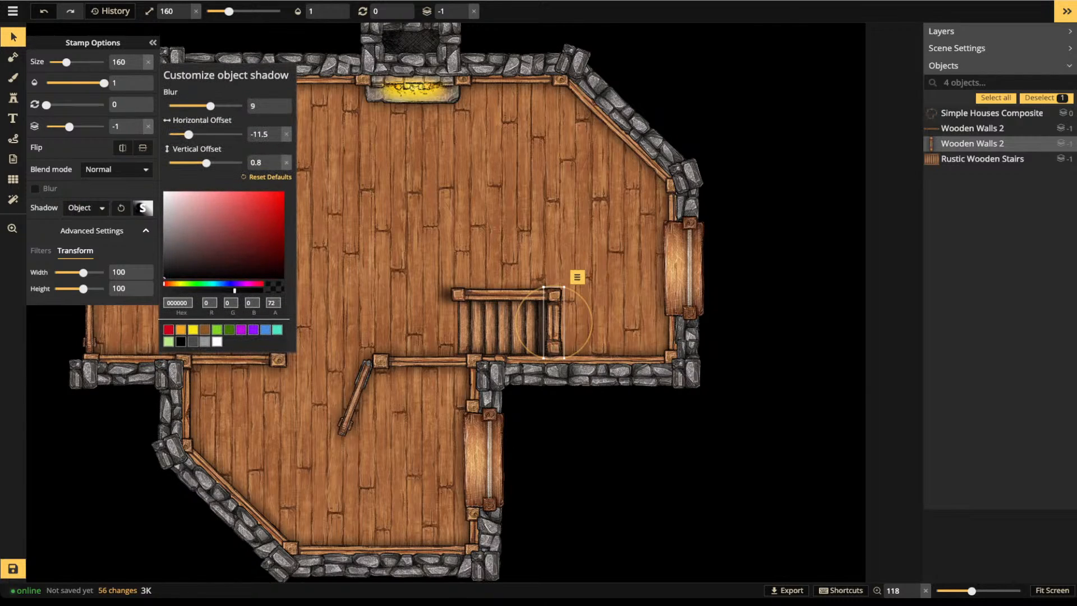
left_click_drag(189, 135, 212, 134)
Select the beam along the stairs' northern edge and choose Object as its shadow type
left_click(502, 295)
left_click(502, 294)
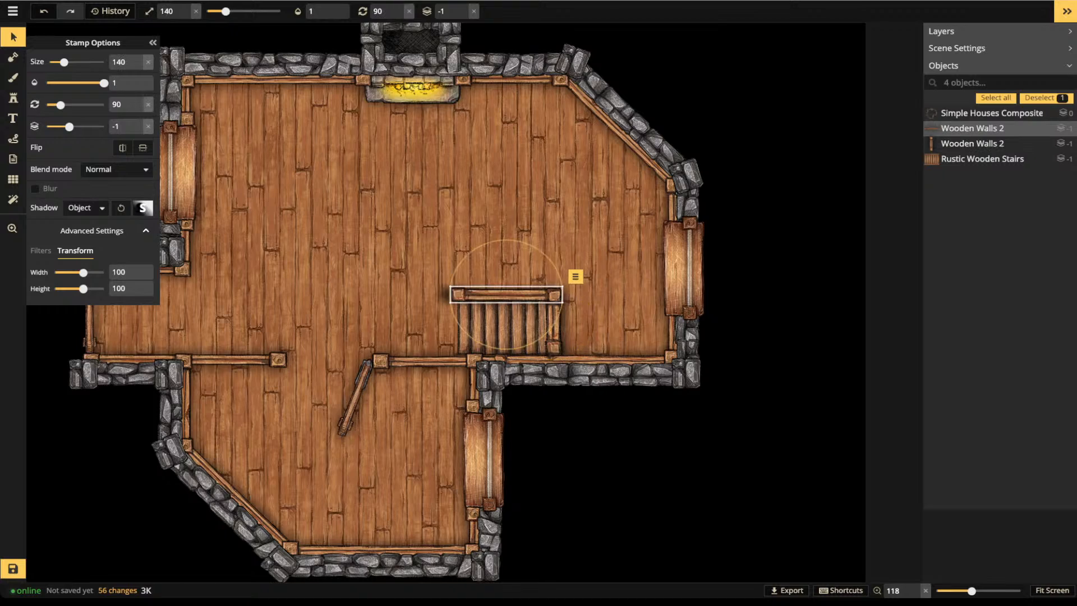
left_click(86, 208)
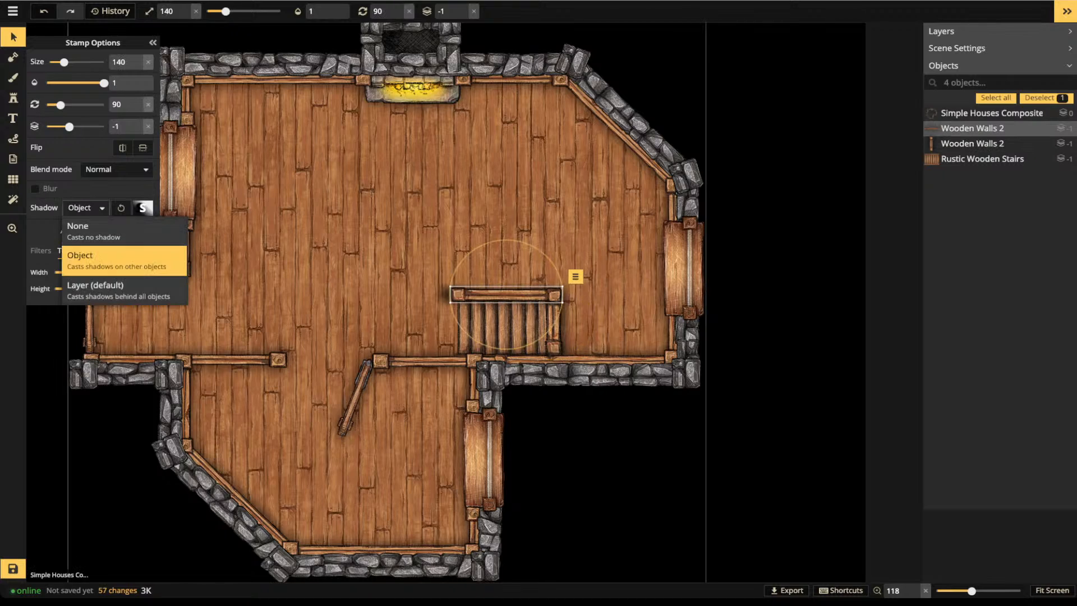
left_click(124, 261)
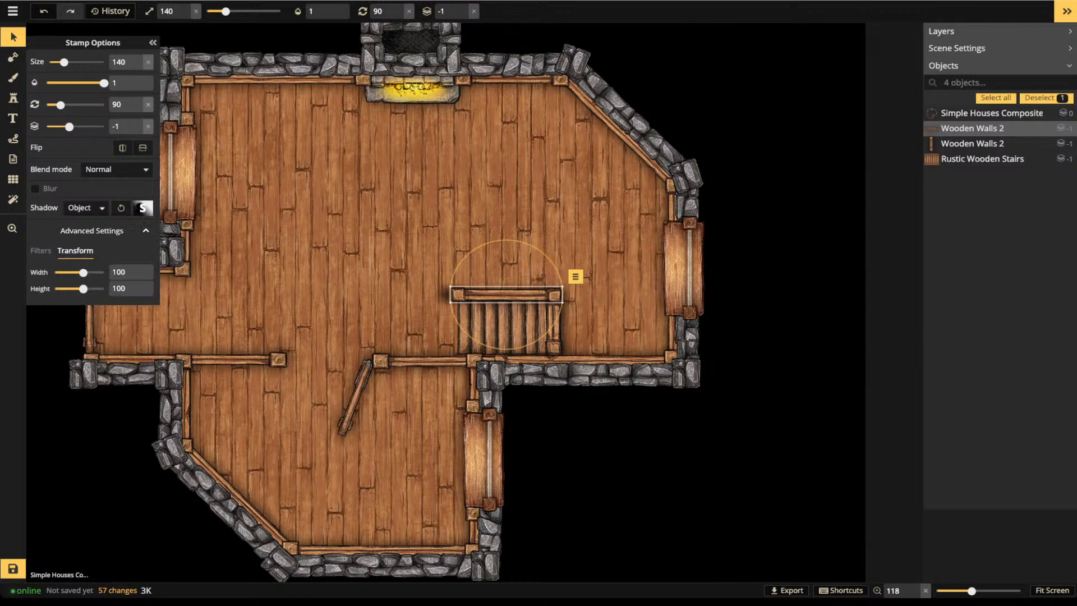
scroll(544, 312, "up", 5)
key("Escape")
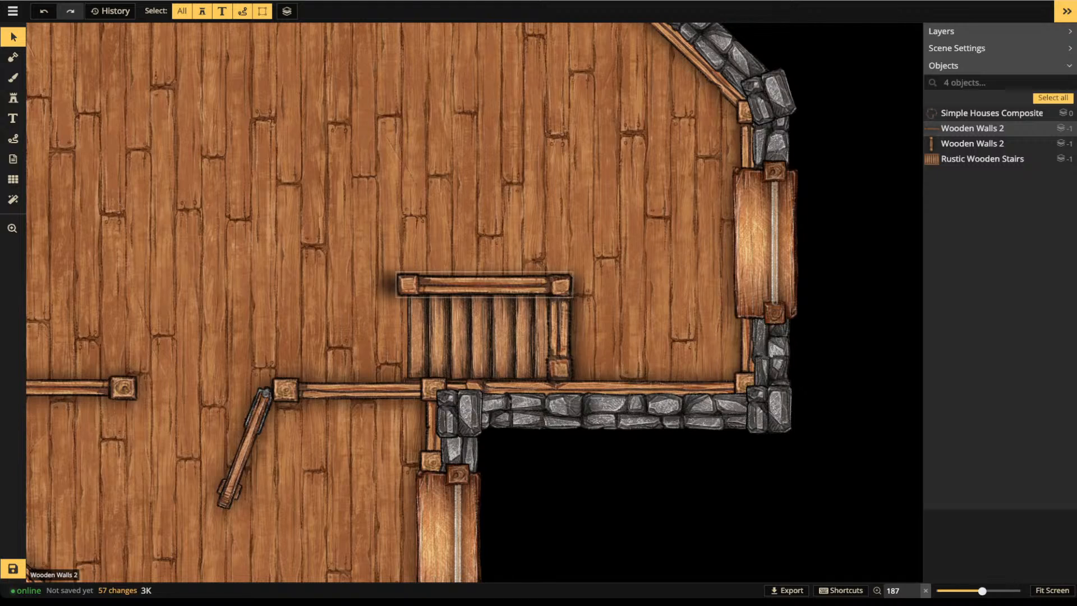
Set the northern beam's shadow to a horizontal offset of 0 and a vertical offset of -3.5
left_click(482, 284)
left_click(143, 207)
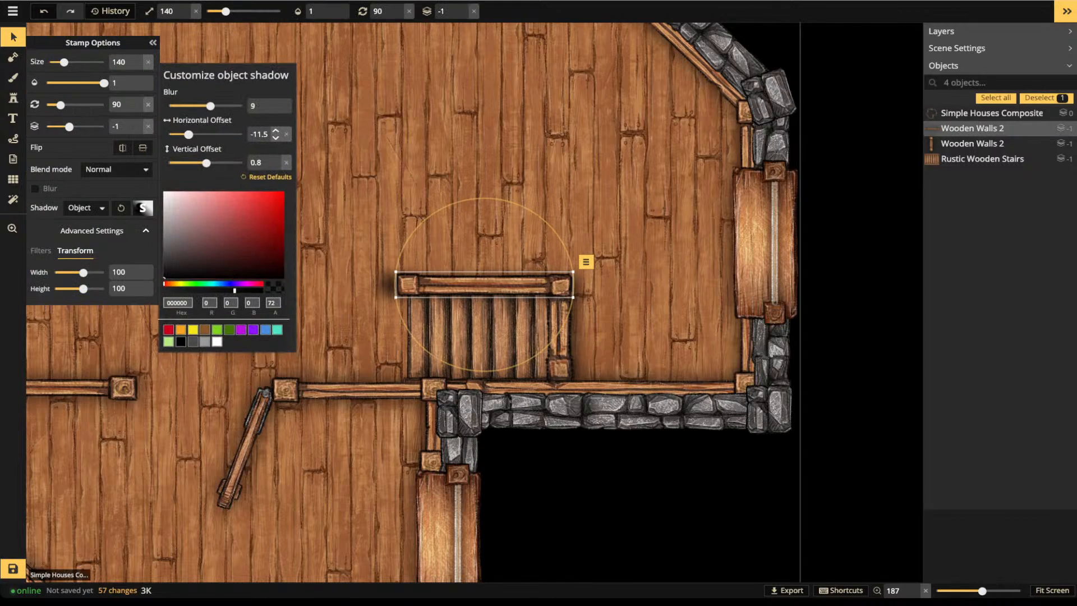
left_click_drag(264, 134, 245, 134)
type("-11.5")
key("Tab")
type("0")
left_click_drag(269, 134, 242, 135)
type("0")
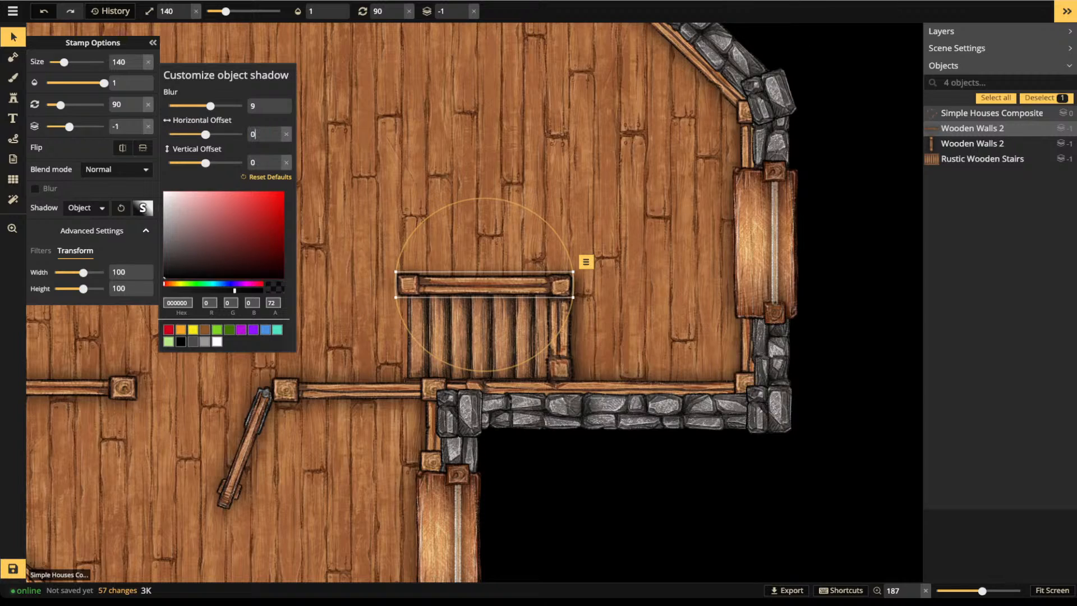
key("Tab")
type("-4")
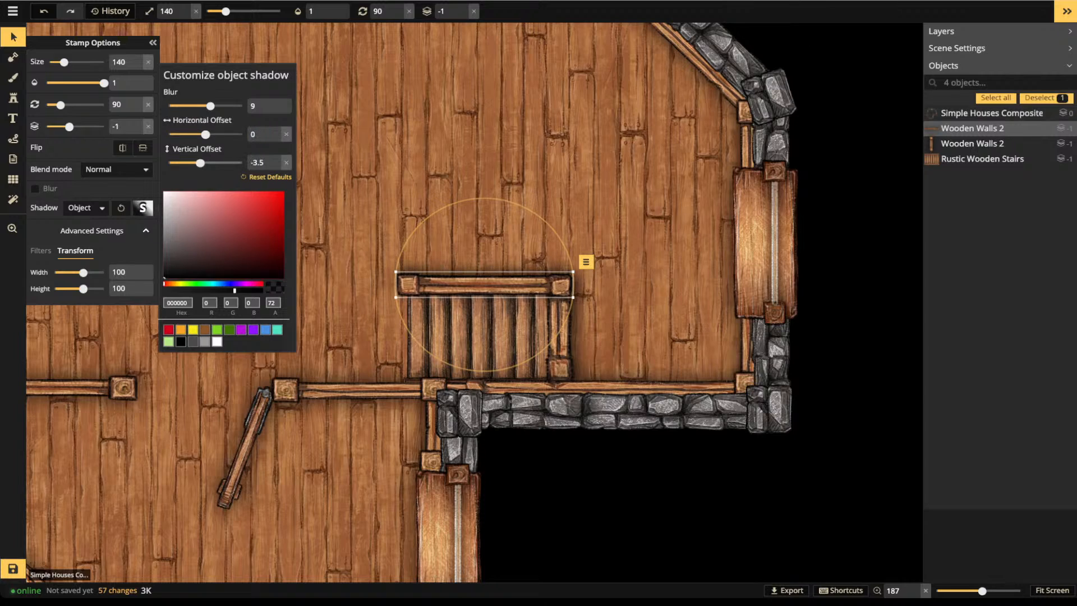
left_click(347, 208)
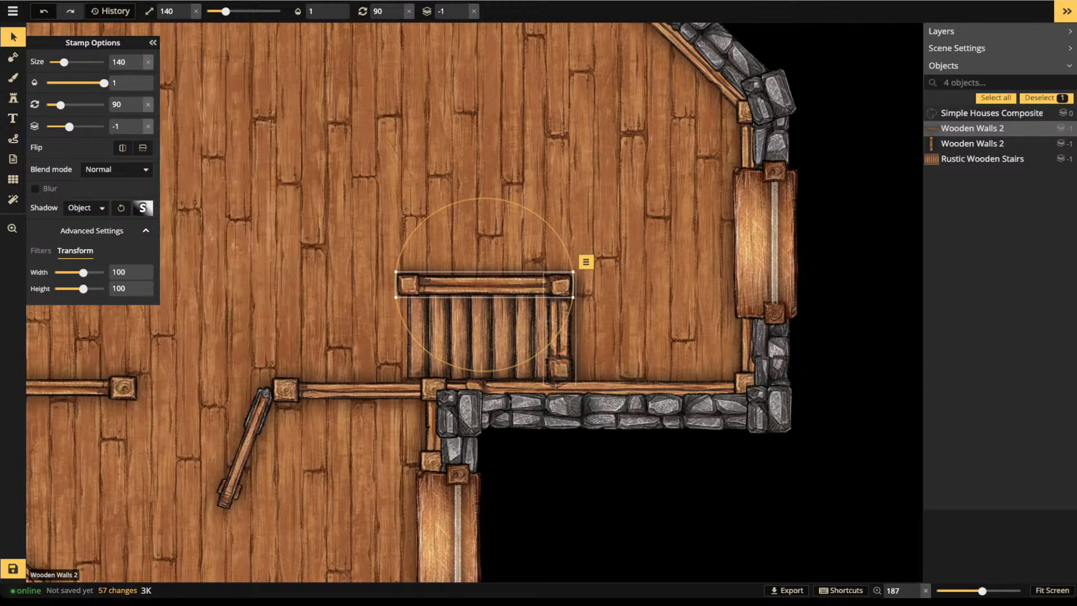
Move the vertical beam at the stairs' eastern end farther east, leaving a landing-sized gap beside the stairs
left_click(560, 343)
scroll(560, 345, "down", 4)
left_click_drag(560, 345, 556, 282)
key("Escape")
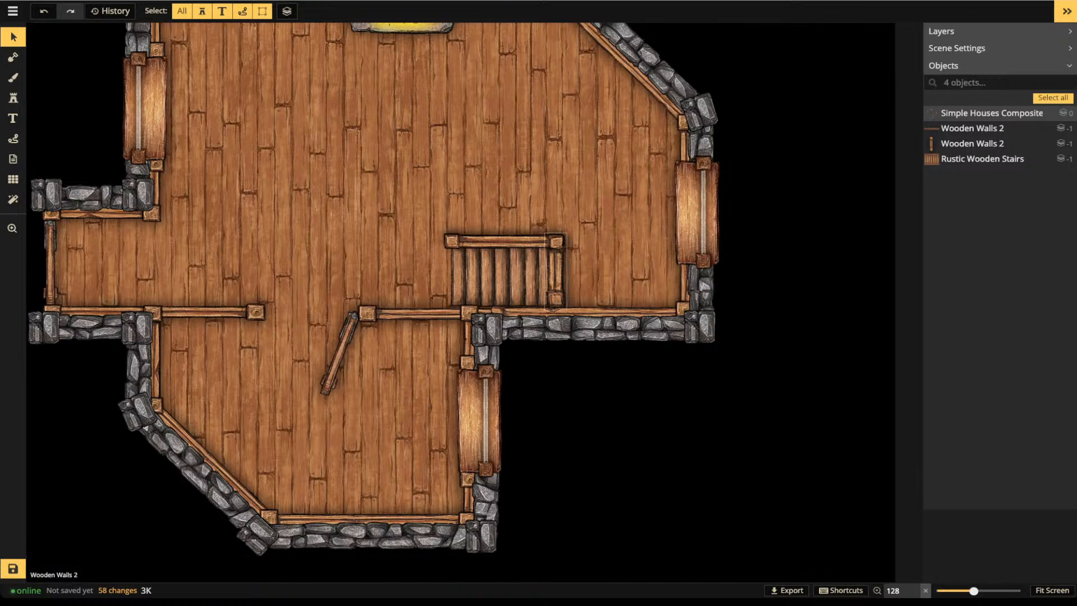
left_click_drag(556, 275, 632, 275)
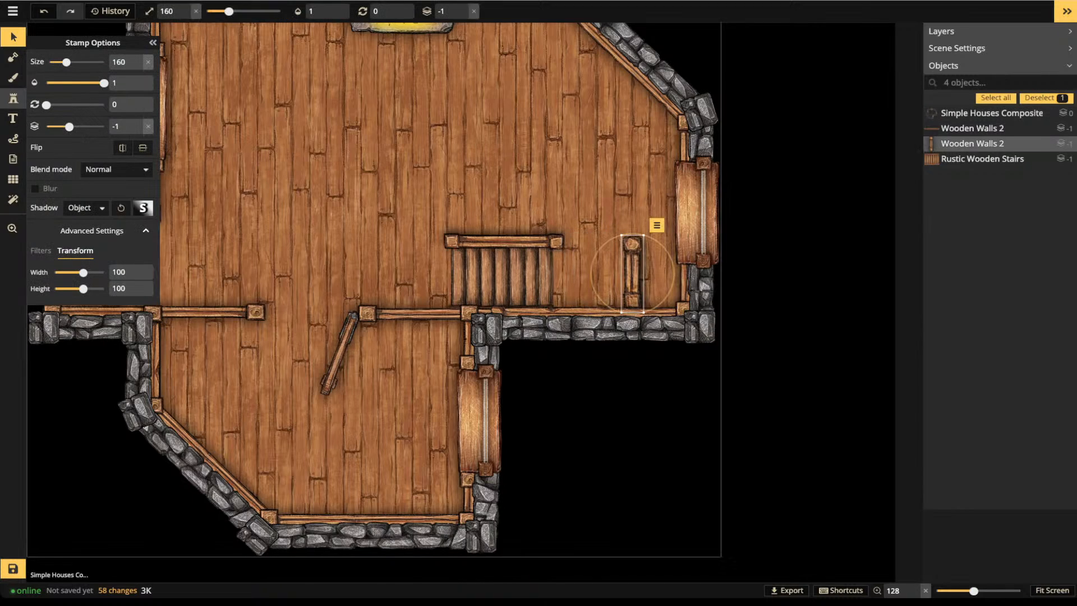
Place the square platform stamp from the Rustic Wooden Stairs set at size 80 as a landing against the stairs' eastern end
left_click(13, 98)
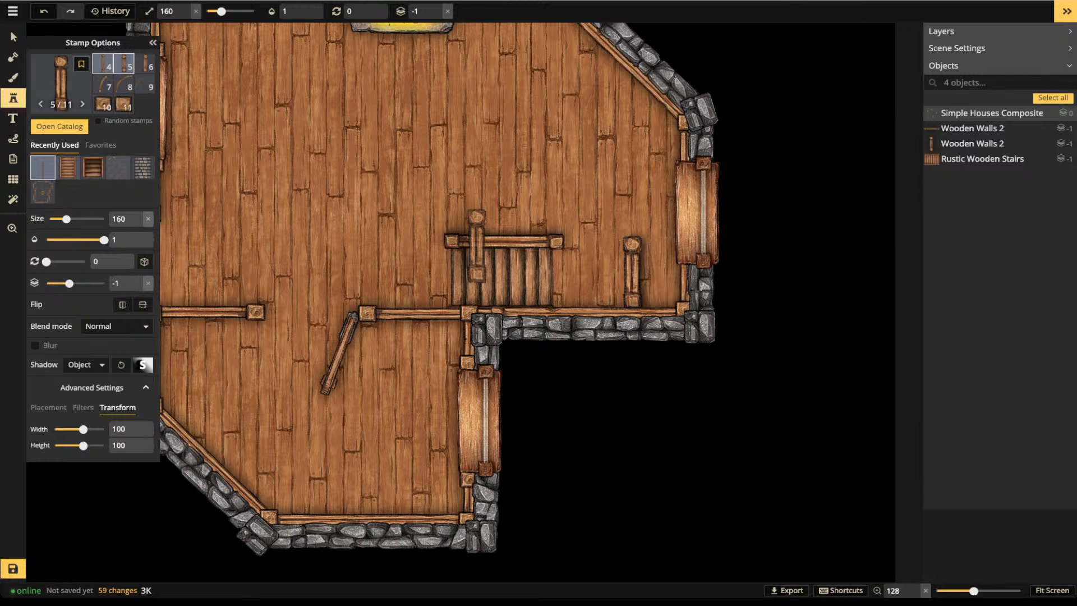
left_click(68, 167)
left_click(103, 104)
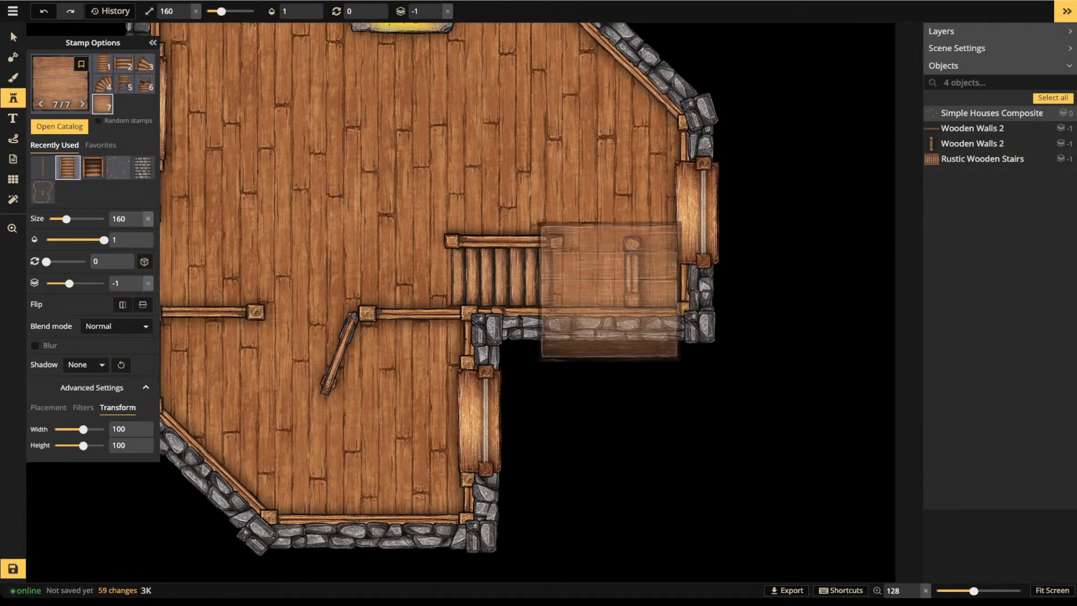
scroll(581, 283, "down", 6)
scroll(584, 284, "down", 2)
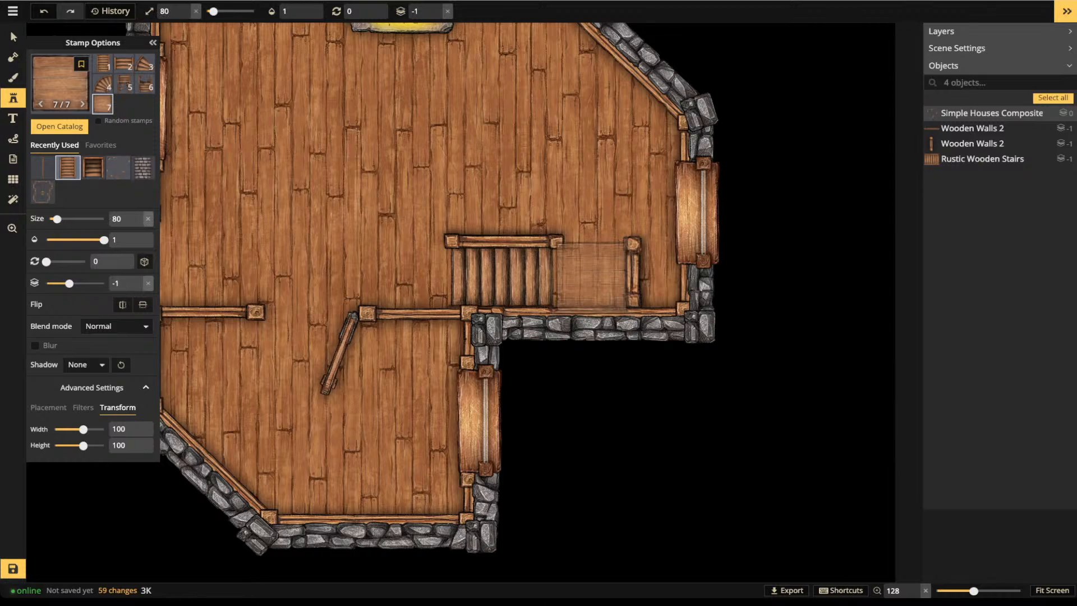
left_click(592, 275)
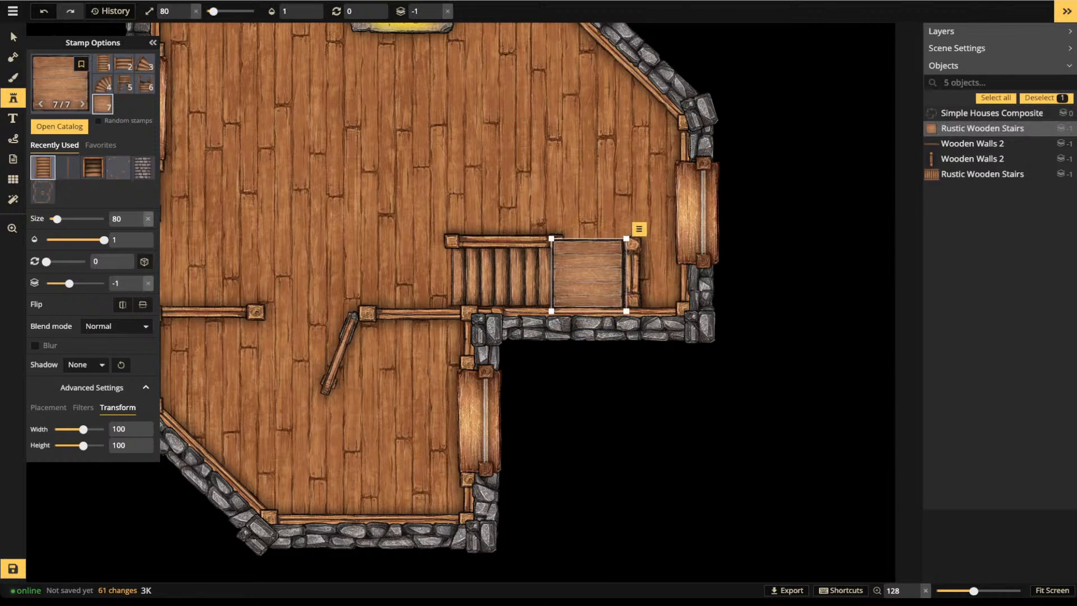
Lower the landing to layer -2 and place the short railed stair stamp at size 80 on its northern edge
left_click(437, 14)
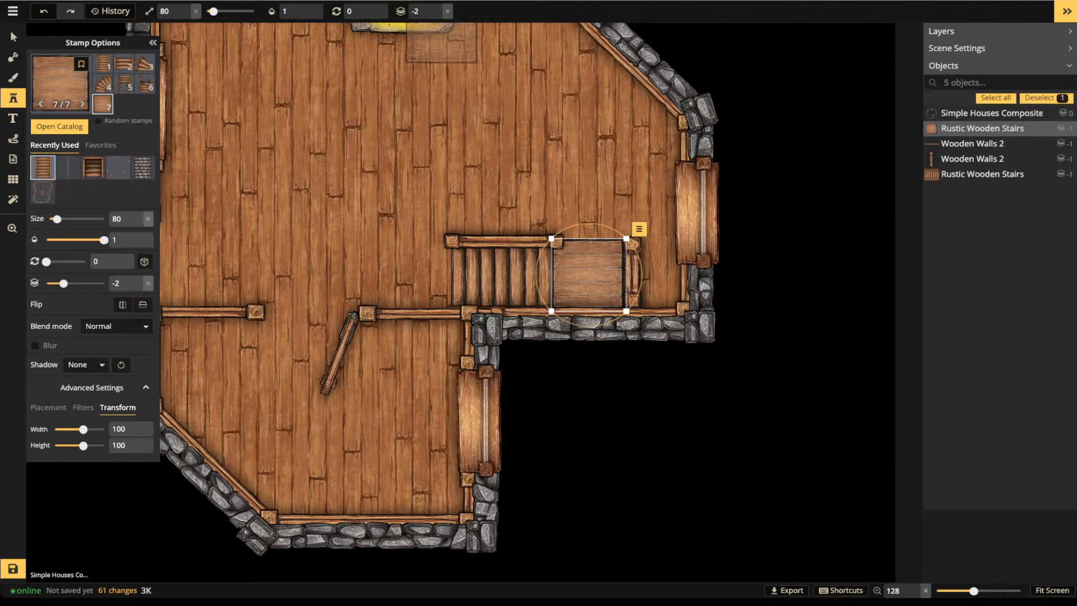
left_click(123, 64)
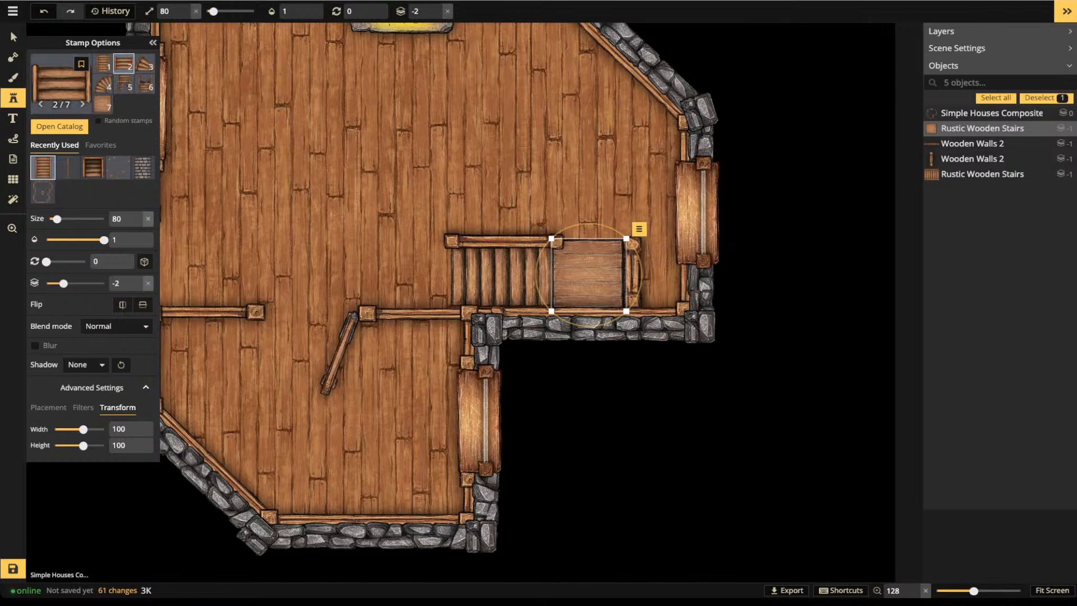
left_click(589, 242)
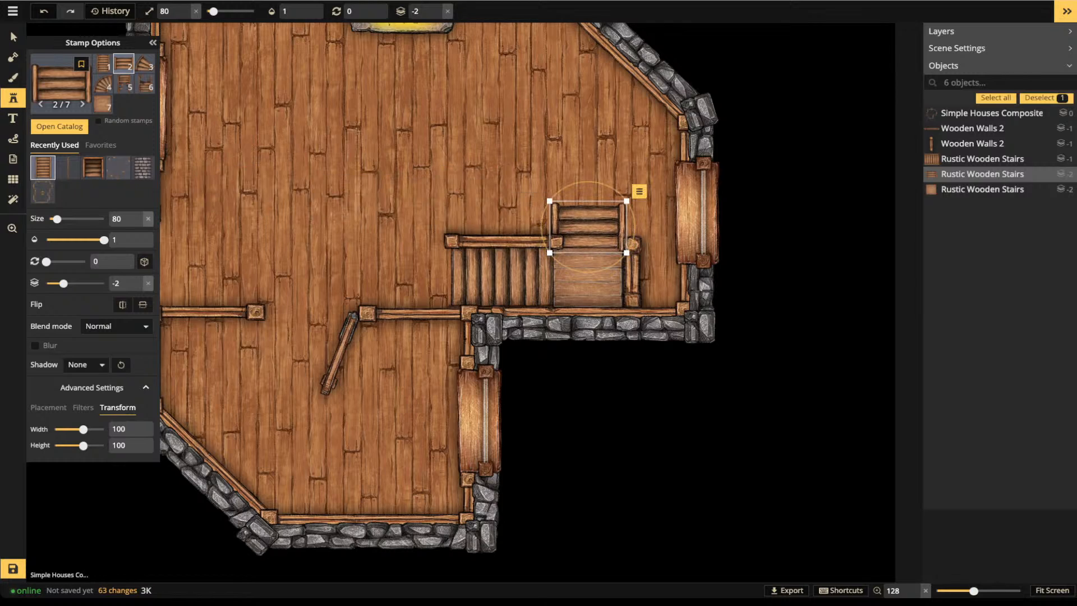
Move the loose vertical beam to the western side of the short stairs and reduce its size to 130
left_click(10, 30)
left_click_drag(633, 272, 558, 221)
scroll(566, 221, "down", 4)
Duplicate the beam, rotate the copy to 90 degrees, and enlarge it to span the northern end of the short stairs
key("ctrl+c")
key("ctrl+v")
scroll(576, 193, "up", 7)
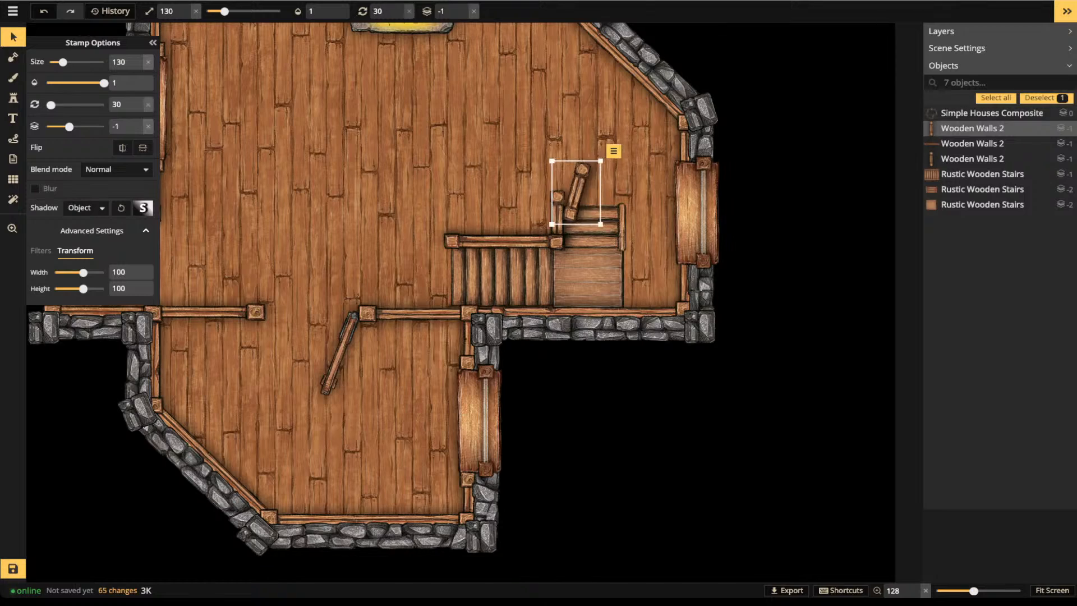
scroll(576, 192, "down", 1)
scroll(585, 196, "up", 6)
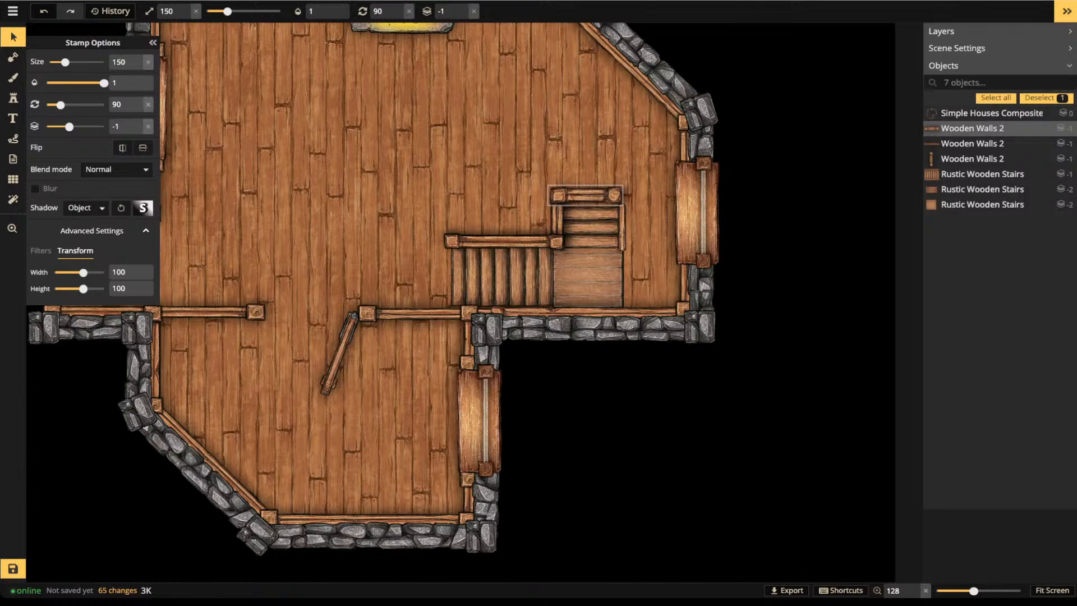
scroll(585, 197, "up", 3)
left_click_drag(585, 197, 589, 197)
key("Escape")
Copy the short stairs' western beam onto their eastern side and put the copy on layer -2
left_click(557, 220)
key("ctrl+c")
key("ctrl+v")
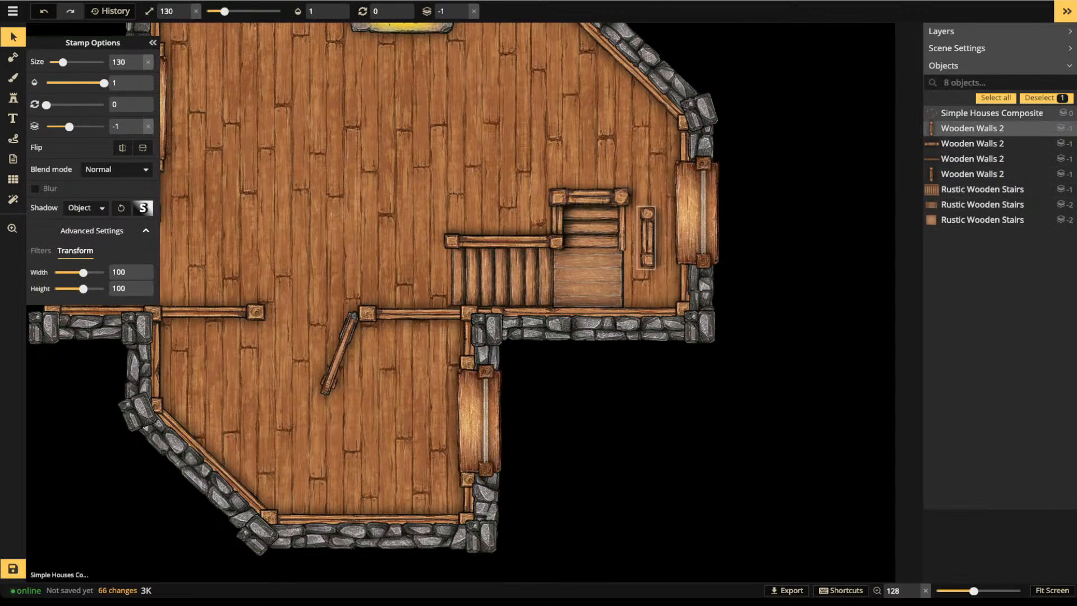
left_click_drag(647, 237, 622, 220)
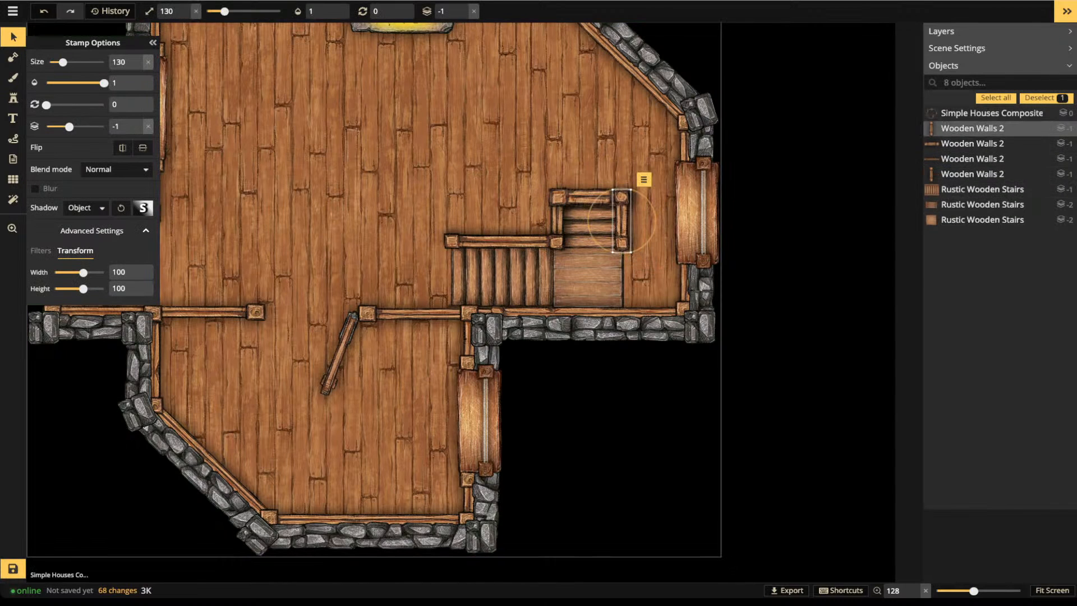
left_click(464, 14)
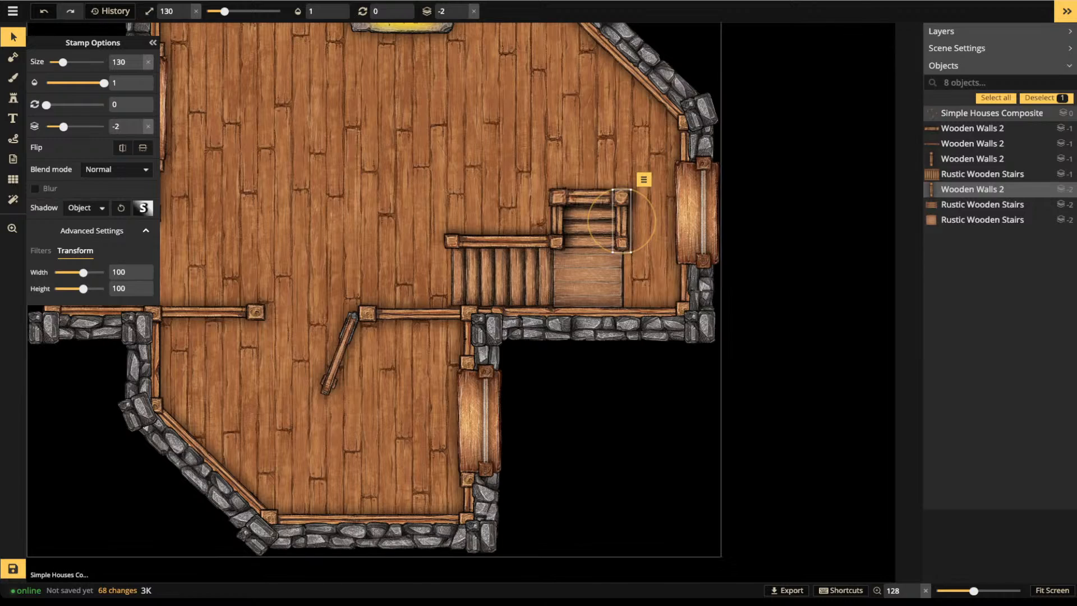
Duplicate the eastern beam and place the copy directly south of it along the landing's eastern edge
key("ctrl+c")
key("ctrl+v")
left_click_drag(623, 262, 621, 279)
key("Escape")
Free-draw a white arrow of width 1.5 from west of the stairs across the landing to the short stairs, and circle the landing
scroll(597, 274, "down", 2)
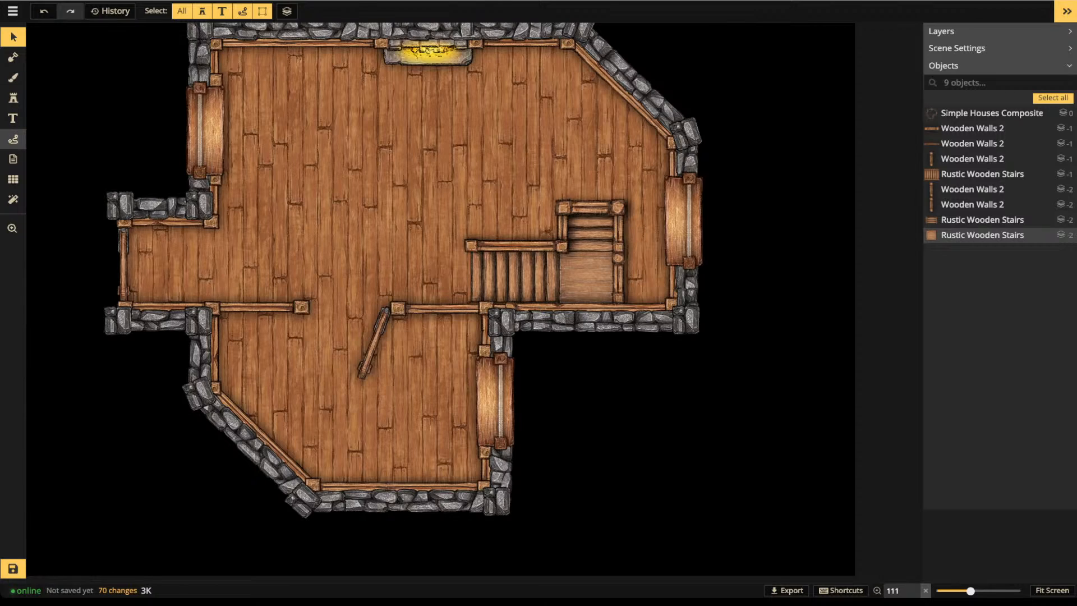
left_click(13, 139)
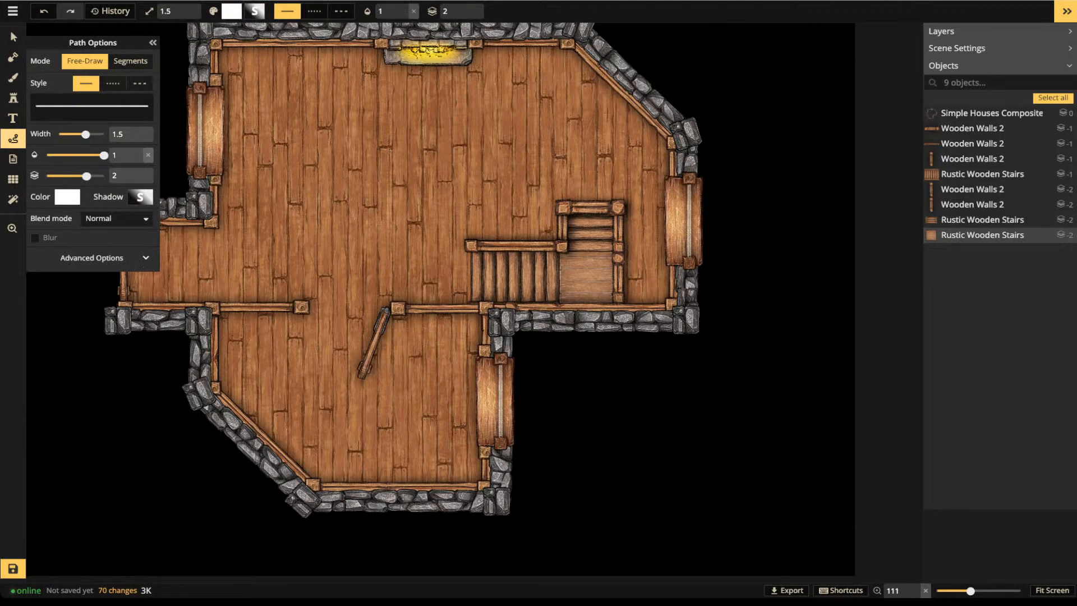
mouse_move(424, 275)
left_mouse_down()
mouse_move(507, 284)
mouse_move(588, 251)
mouse_move(603, 232)
left_mouse_up()
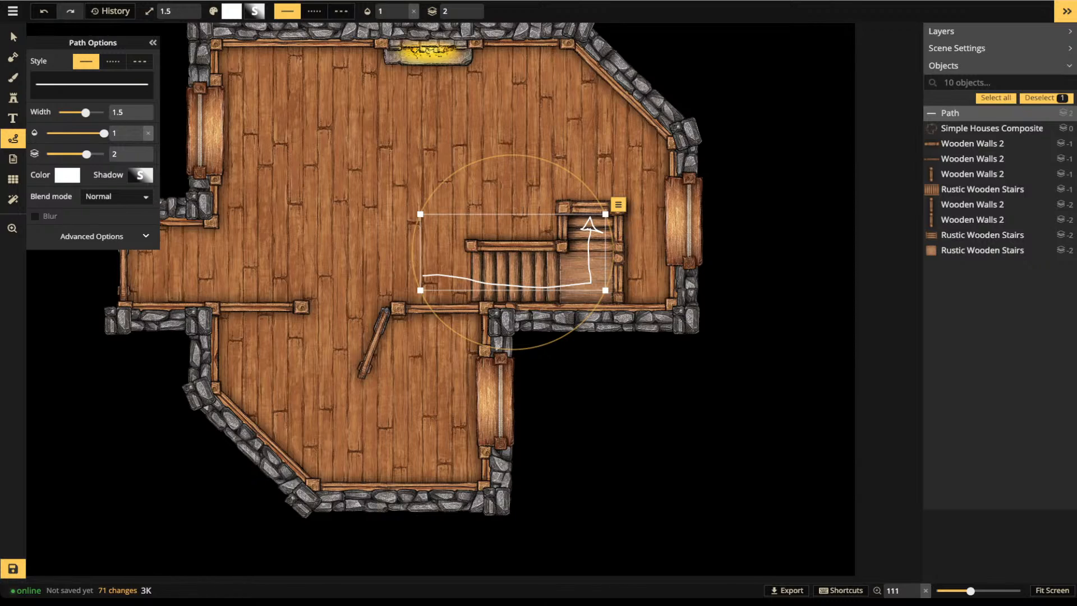
key("Escape")
left_click_drag(599, 262, 570, 270)
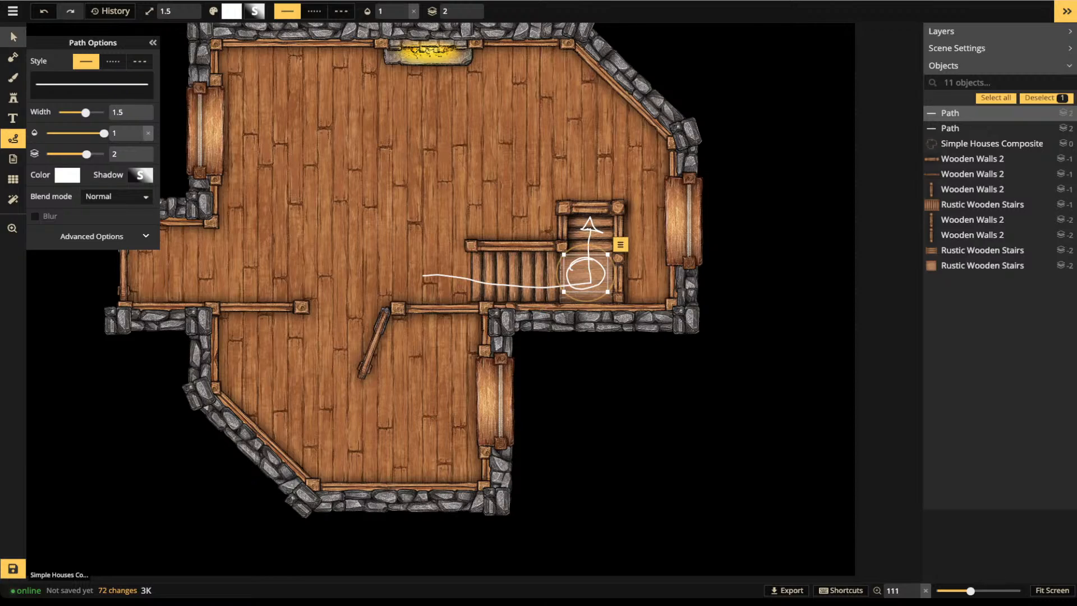
Lock the house composite and move the whole staircase with its white arrow and circle slightly west along the southern wall
left_click(10, 30)
left_click(415, 264)
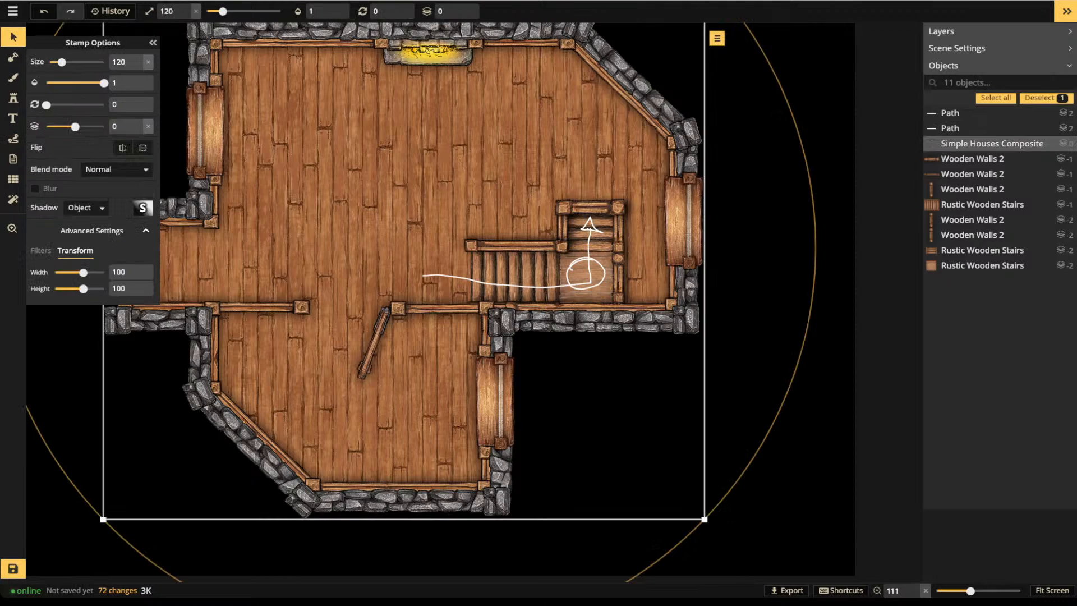
key("ctrl+l")
left_click(465, 185)
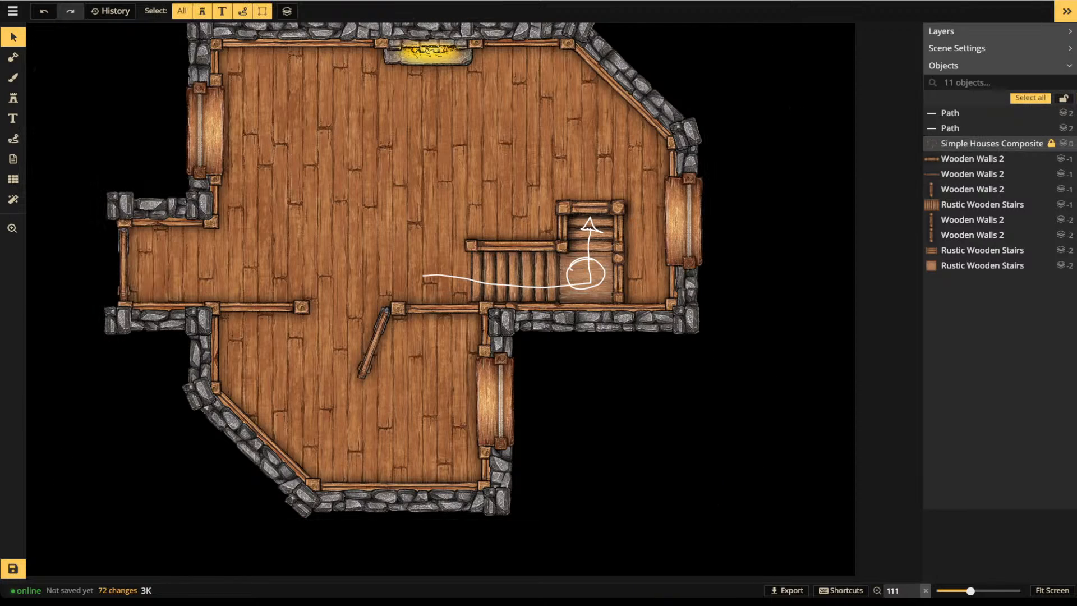
left_click_drag(465, 185, 636, 304)
left_click_drag(589, 275, 531, 279)
key("Escape")
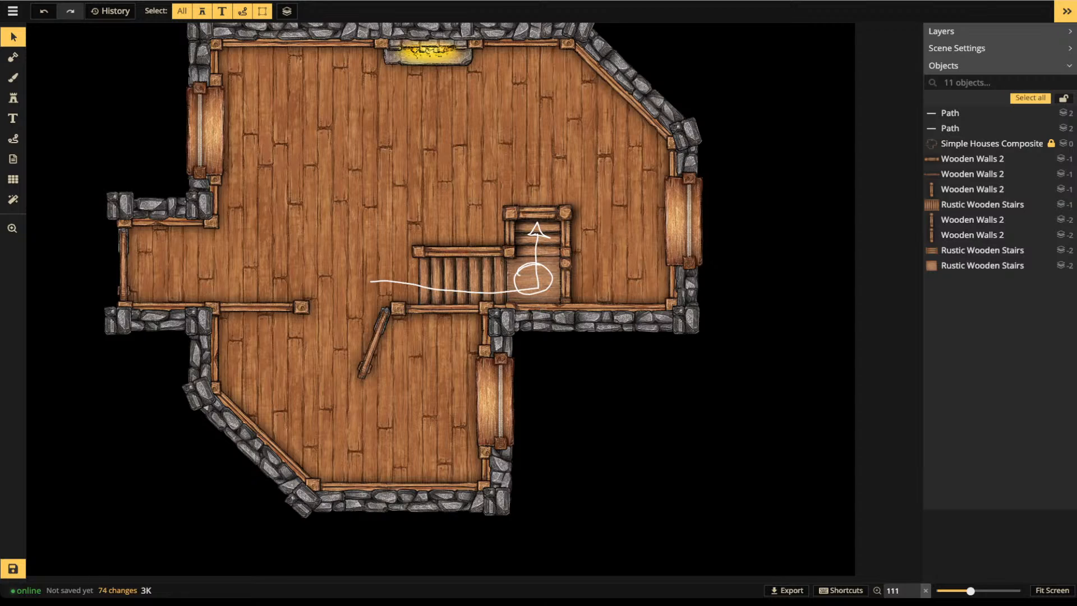
Delete all staircase pieces and drawn paths from the map, and delete the locked house composite too
scroll(262, 168, "down", 5)
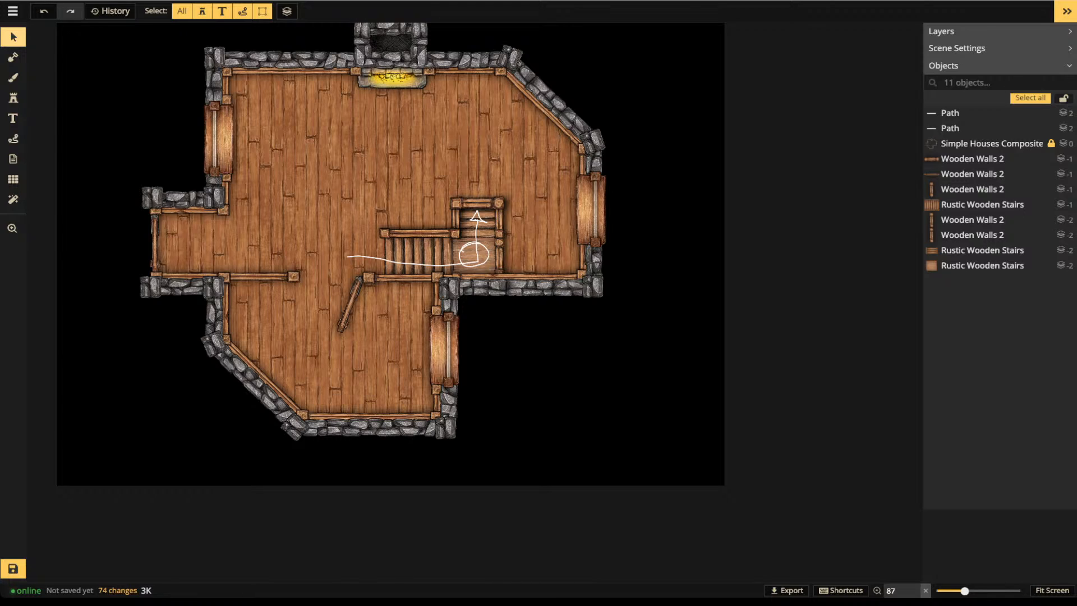
scroll(188, 114, "down", 3)
left_click_drag(146, 51, 593, 361)
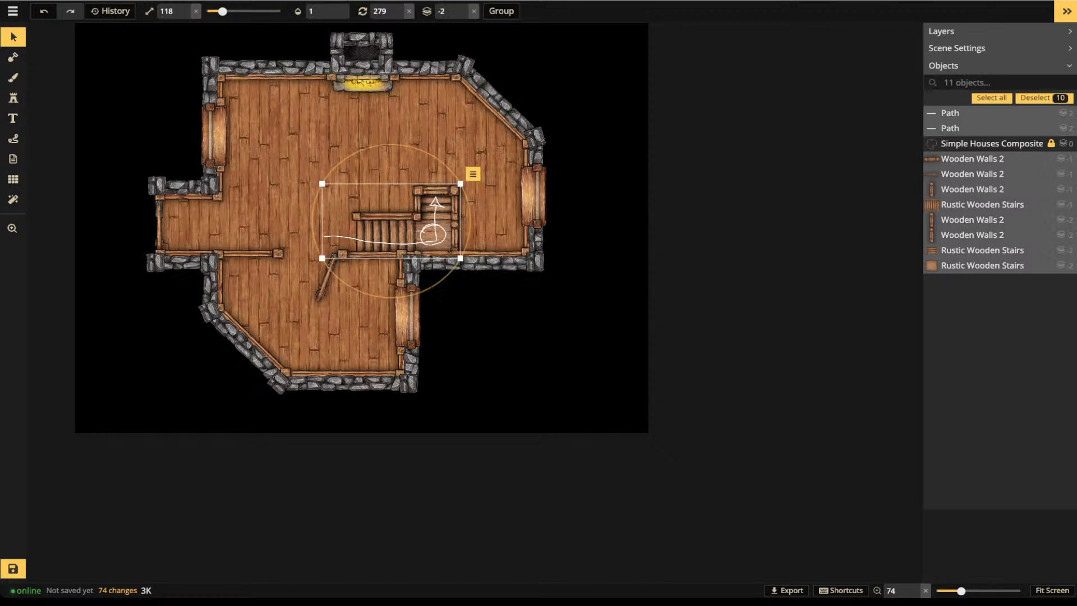
key("Delete")
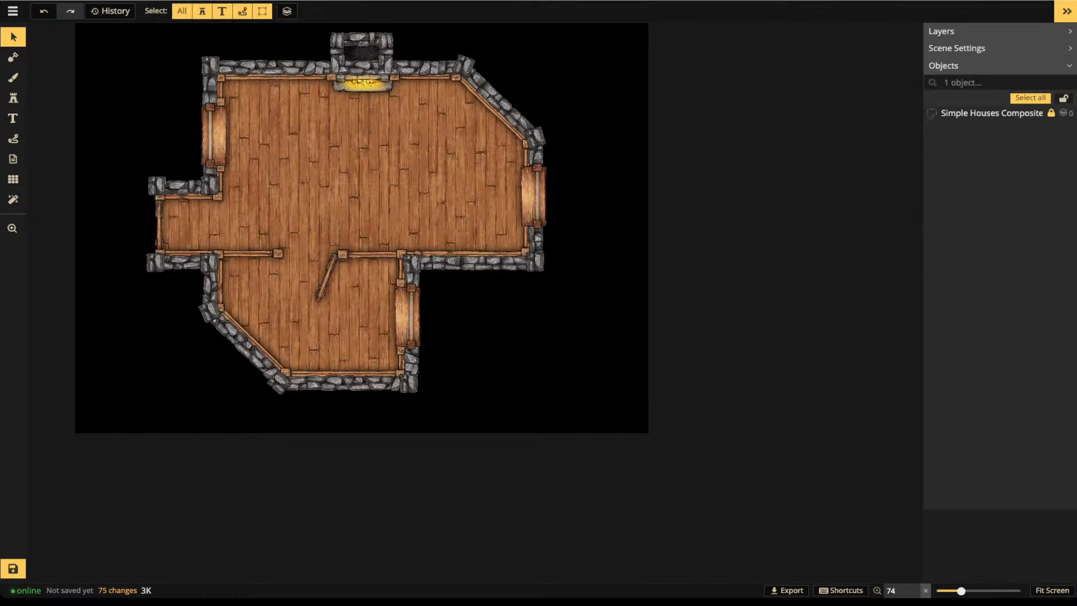
left_click(991, 113)
key("Delete")
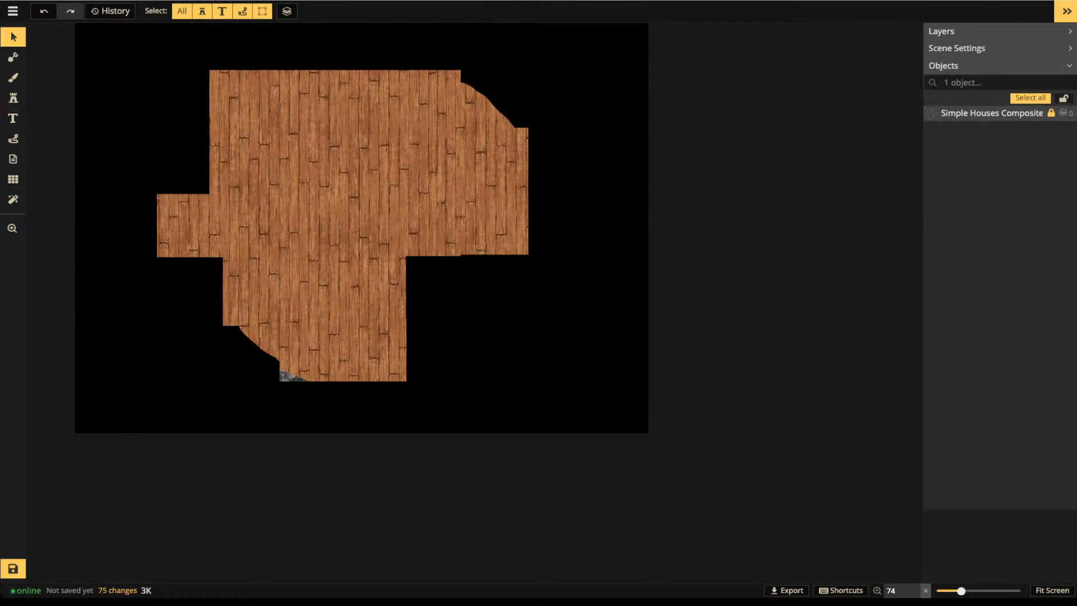
Subtract the entire remaining wooden floor from the mask with one large rectangle covering it
left_click(12, 56)
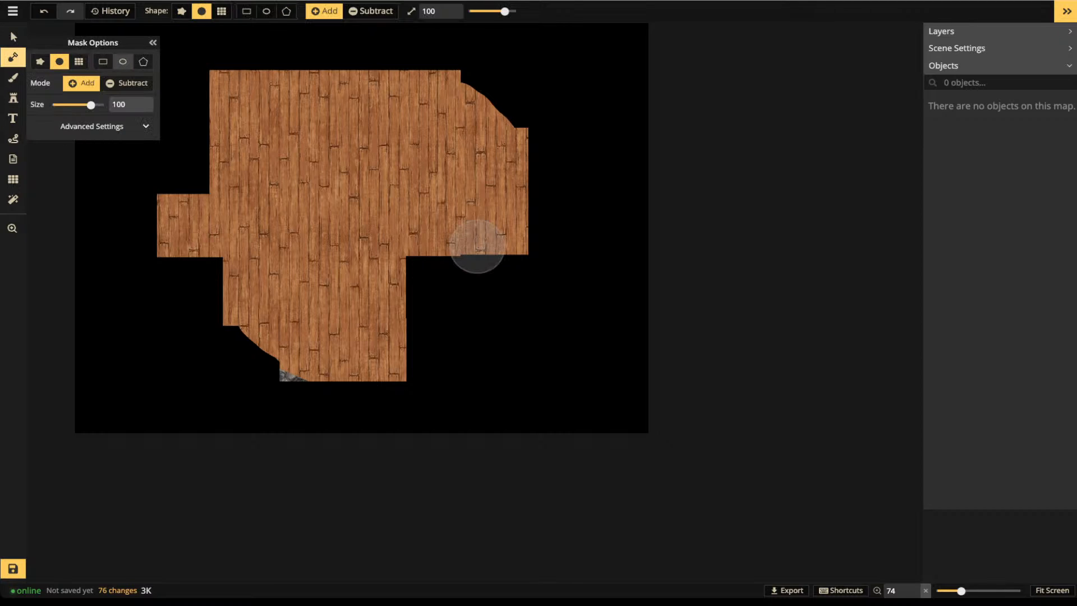
left_click(104, 62)
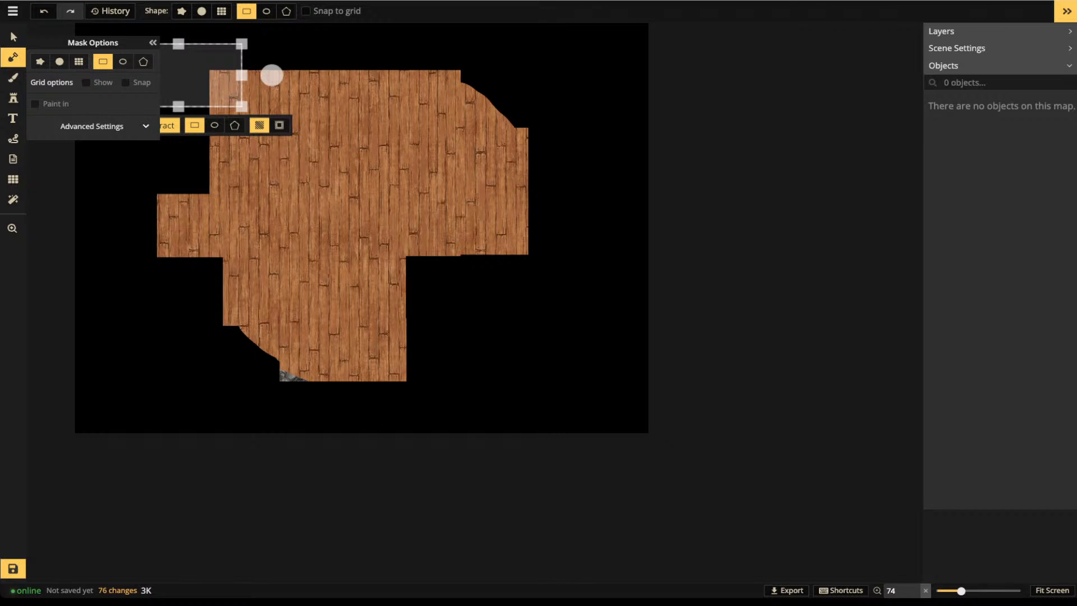
left_click_drag(241, 106, 632, 388)
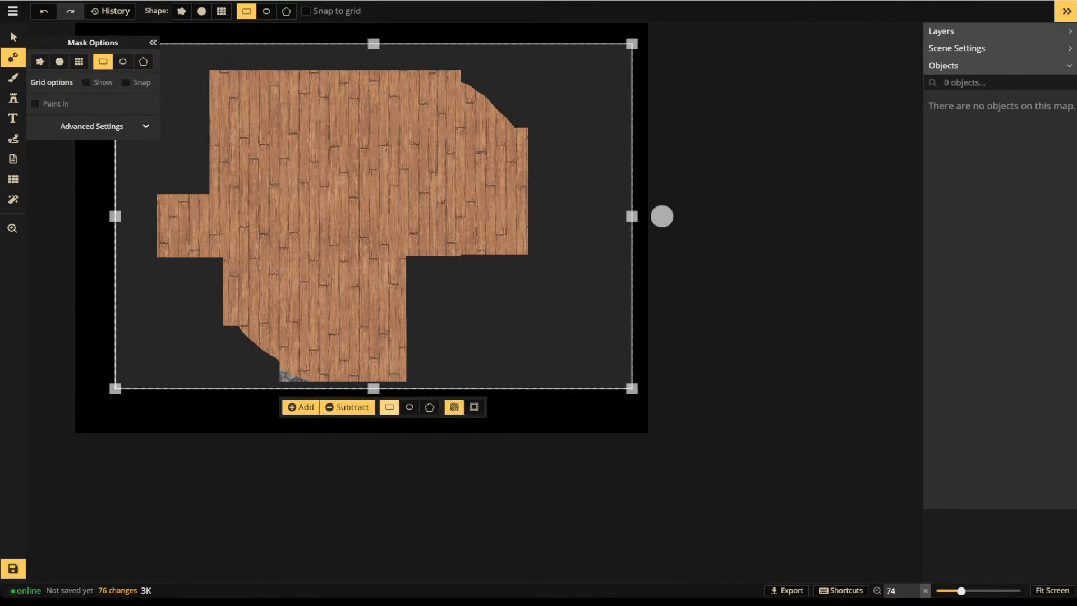
left_click(348, 407)
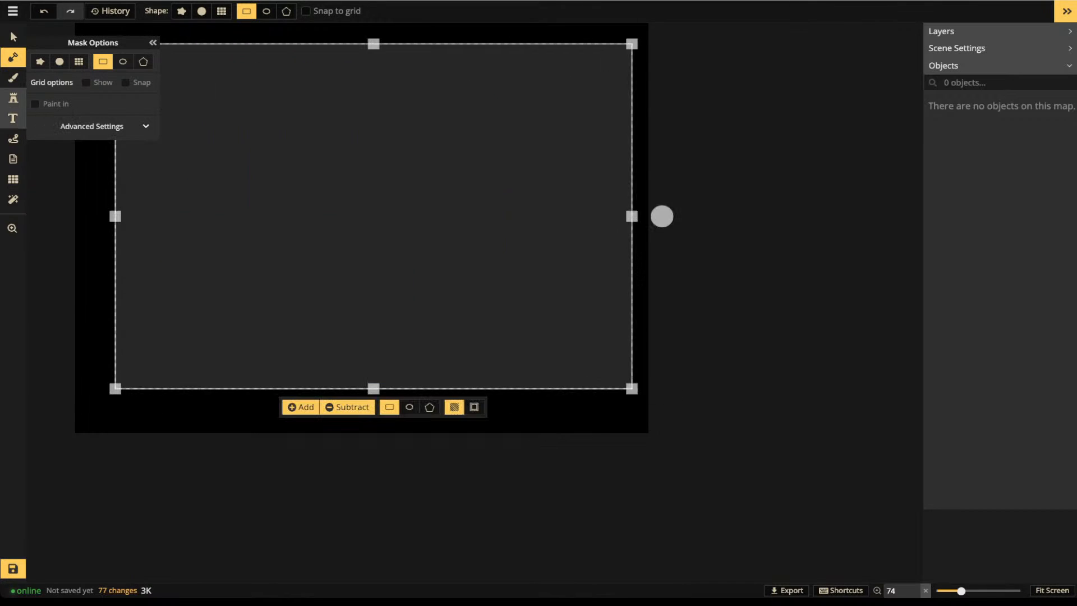
Search the stamp catalog for WALL and choose the semicircular Brick Walls stamp from the Castle set
left_click(13, 98)
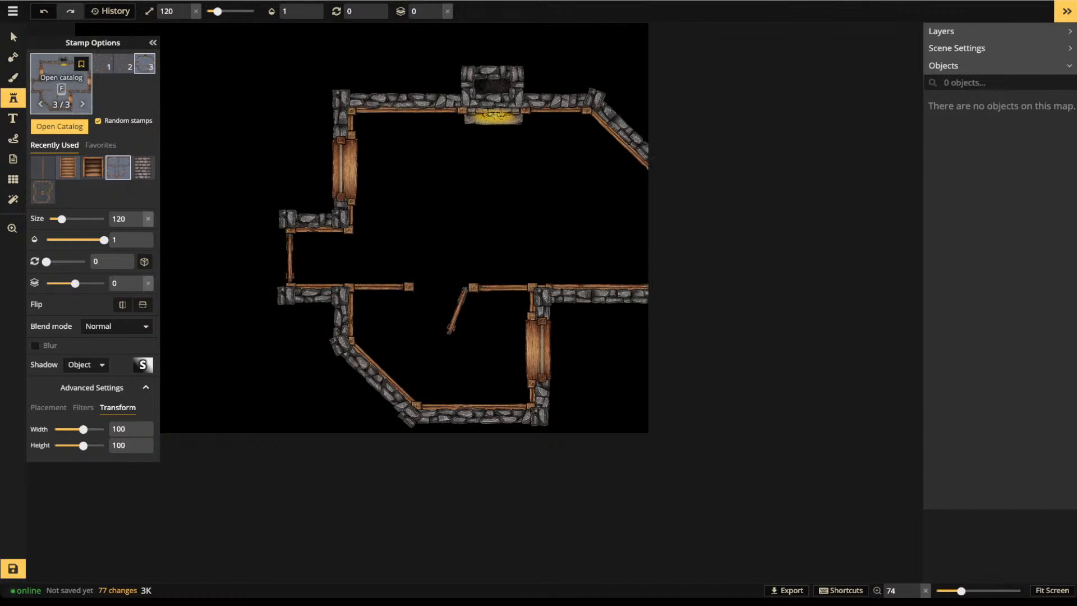
left_click(61, 78)
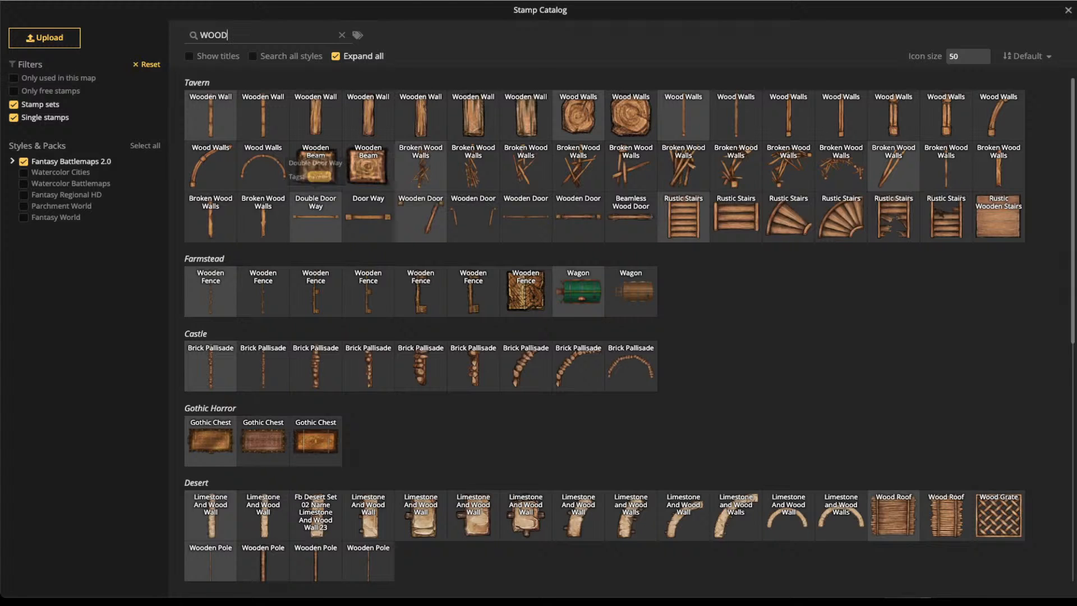
scroll(604, 329, "down", 7)
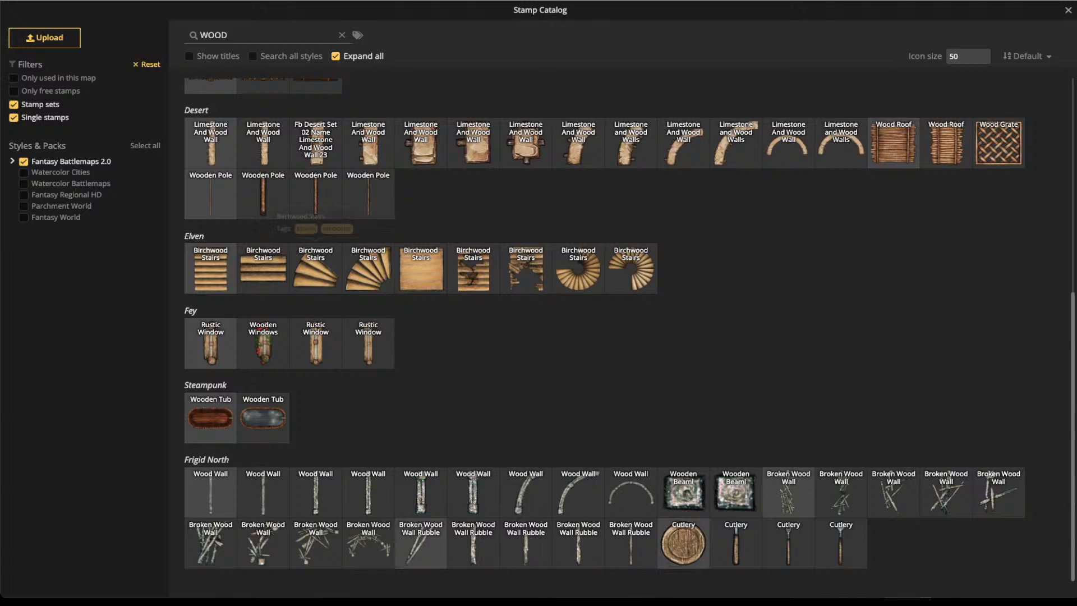
scroll(605, 330, "up", 3)
key("shift+Left")
key("shift+Left")
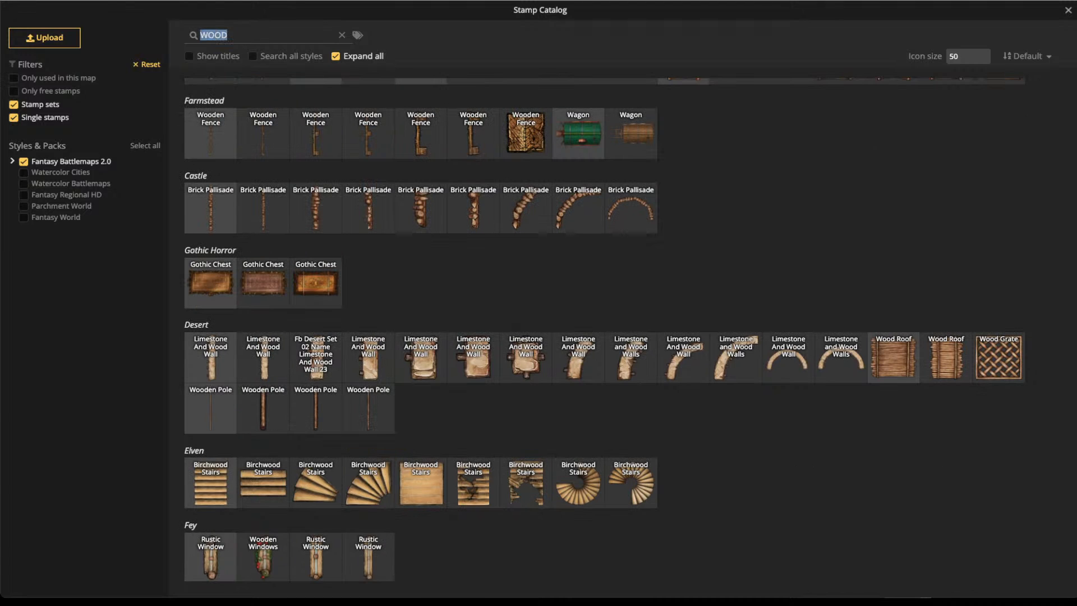
type("WALL")
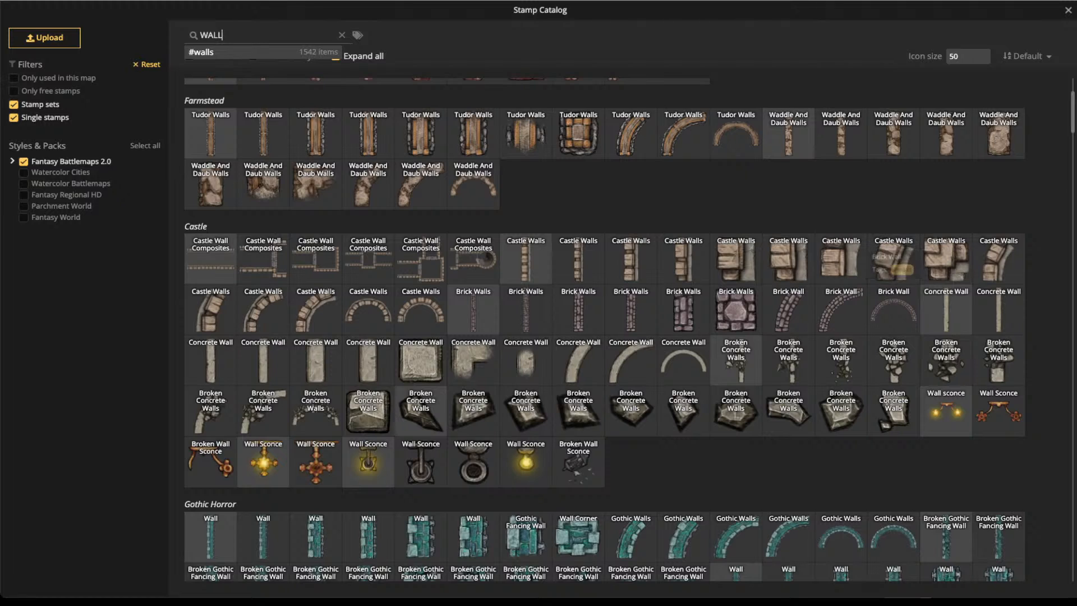
scroll(894, 264, "up", 3)
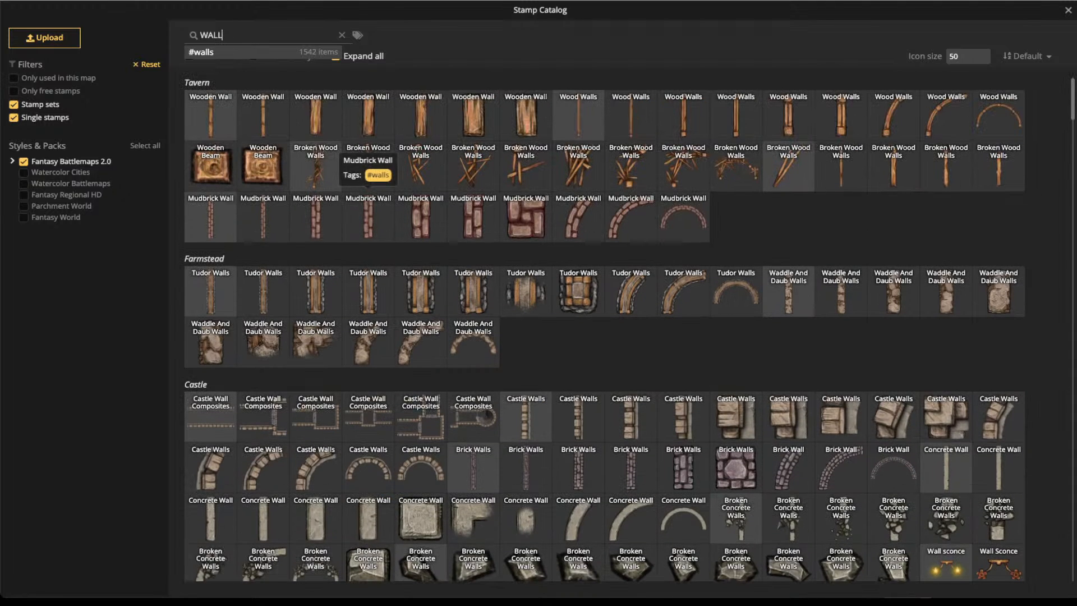
scroll(368, 168, "down", 1)
left_click(894, 401)
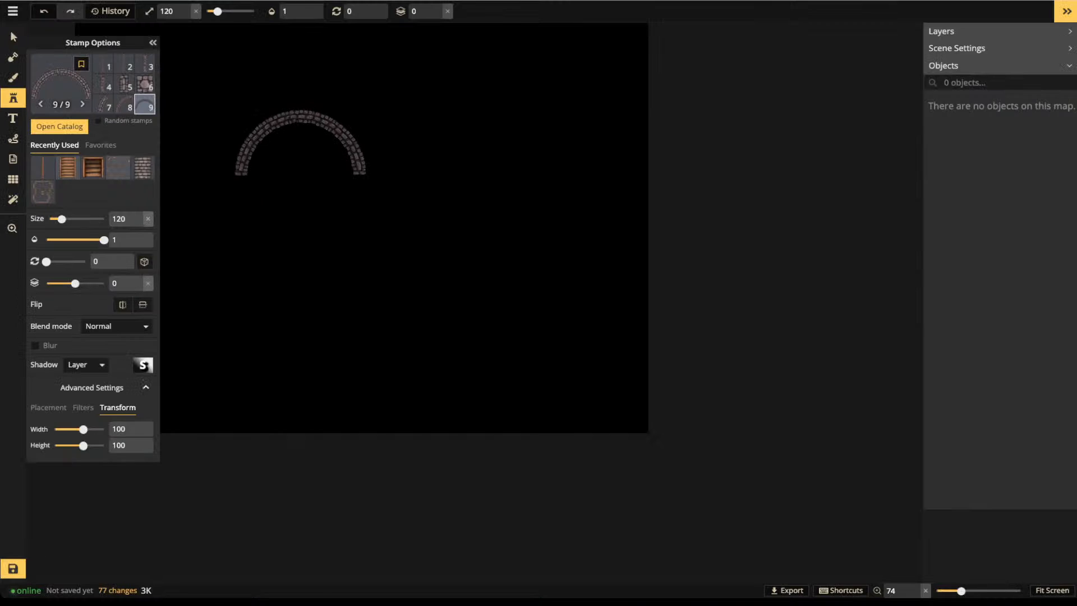
Place one semicircular brick wall and a second one rotated to 180 degrees directly below it, forming a closed ring
left_click(365, 169)
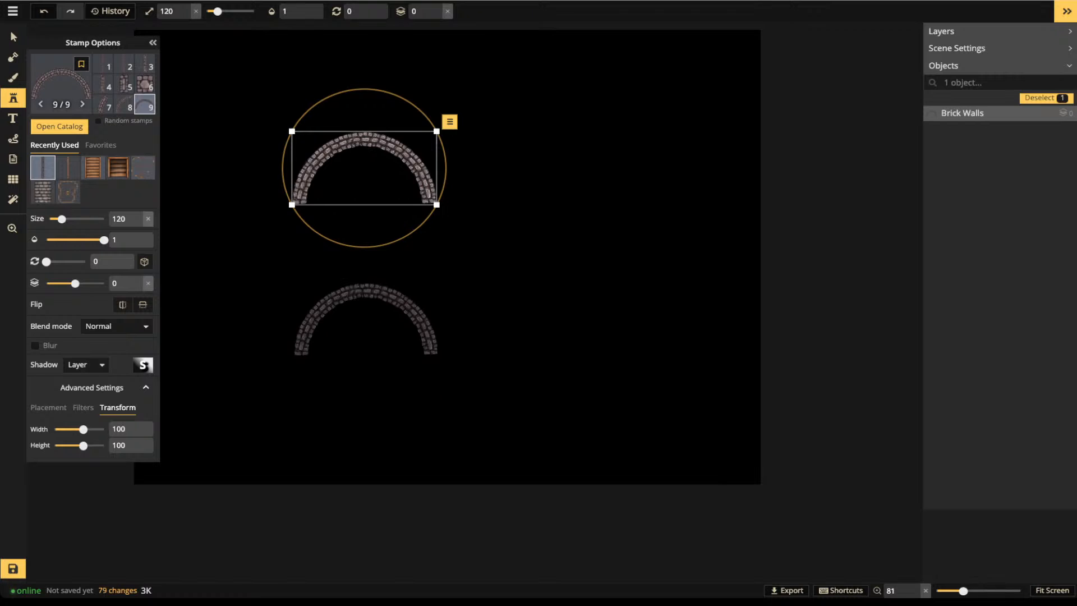
scroll(366, 262, "up", 4)
scroll(366, 262, "up", 8)
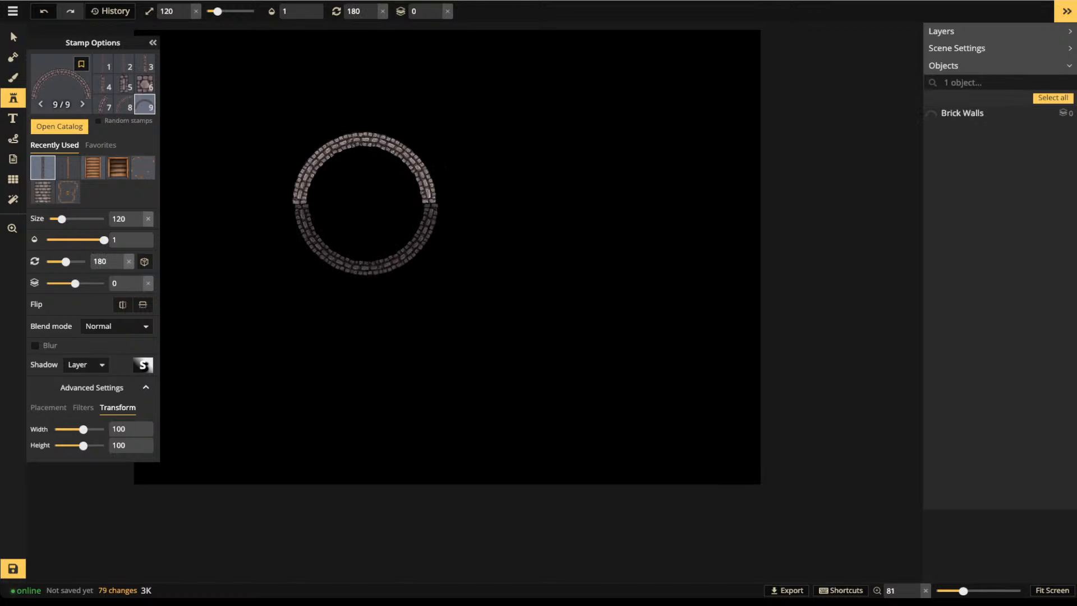
left_click(365, 238)
left_click_drag(365, 238, 364, 239)
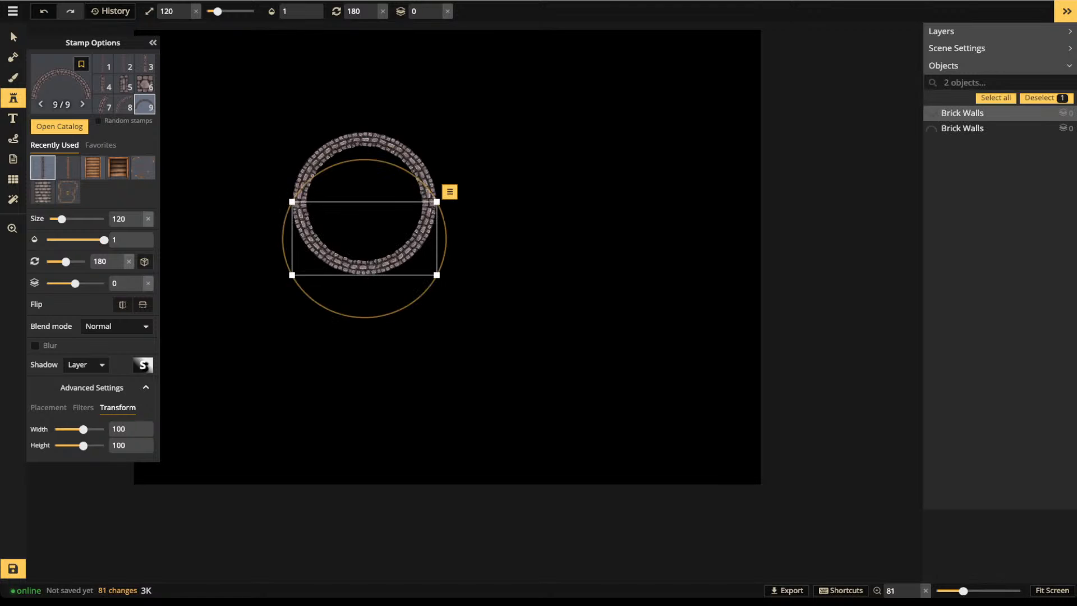
Scale both brick wall halves together to size 146 and shift the ring slightly southeast
left_click(14, 37)
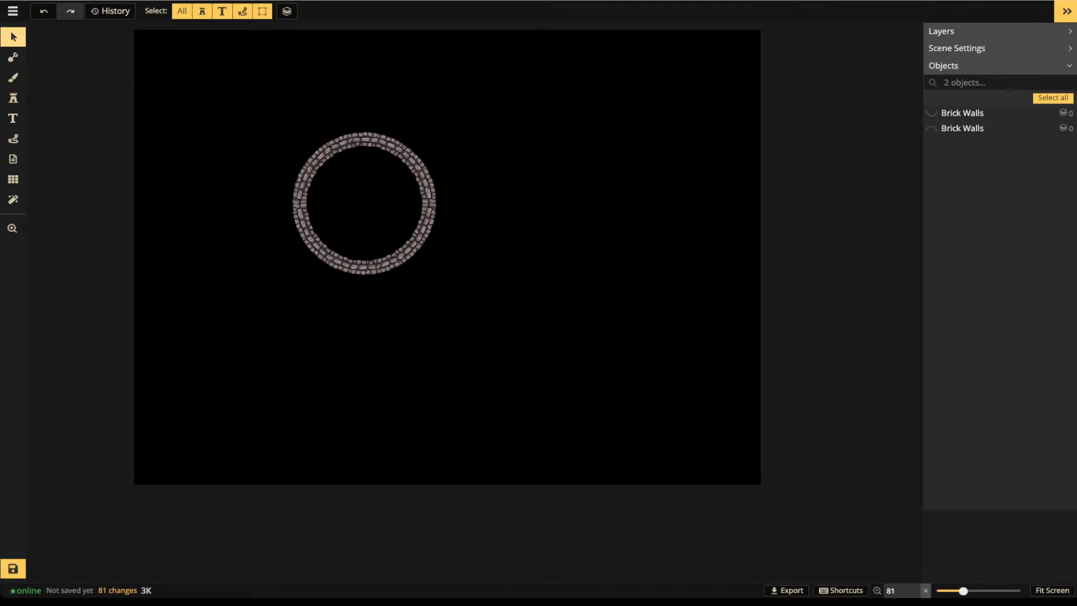
left_click_drag(231, 95, 468, 306)
left_click_drag(403, 247, 428, 282)
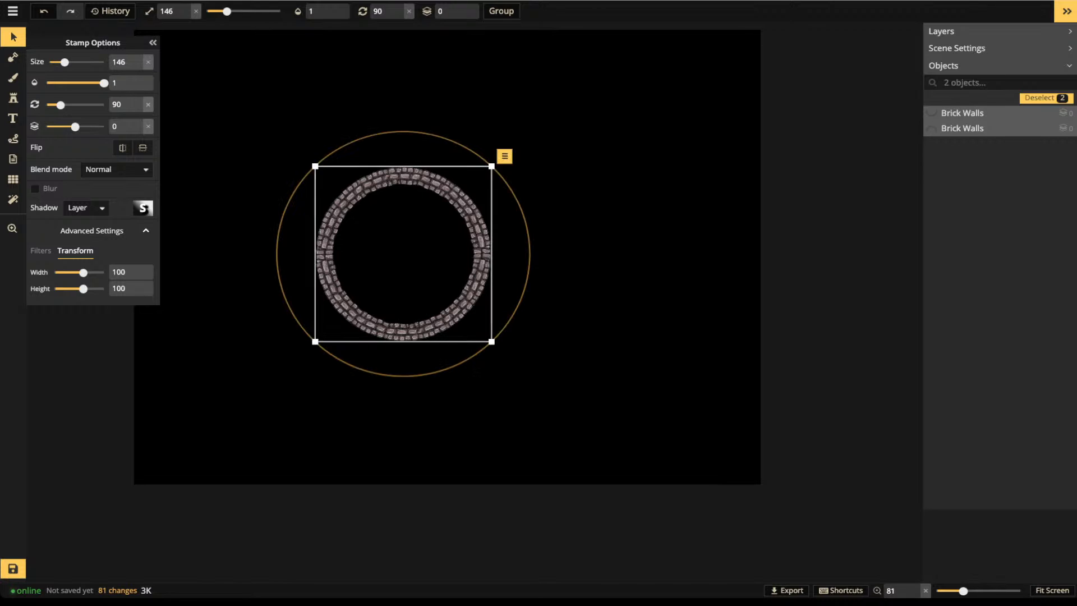
left_click(567, 252)
left_click(418, 230)
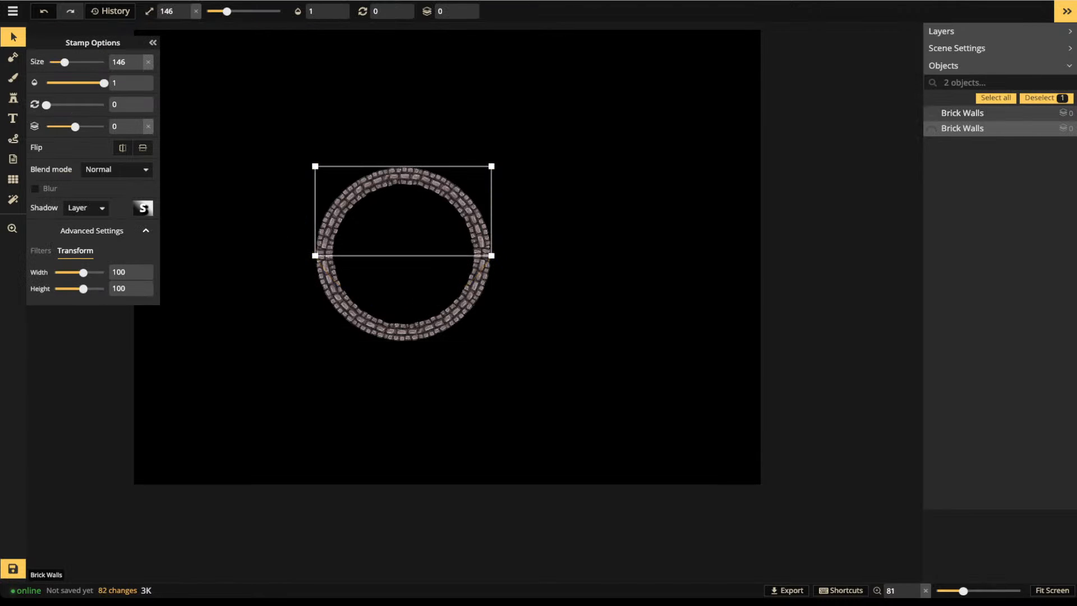
left_click(447, 292, "shift")
scroll(447, 292, "up", 4)
key("Escape")
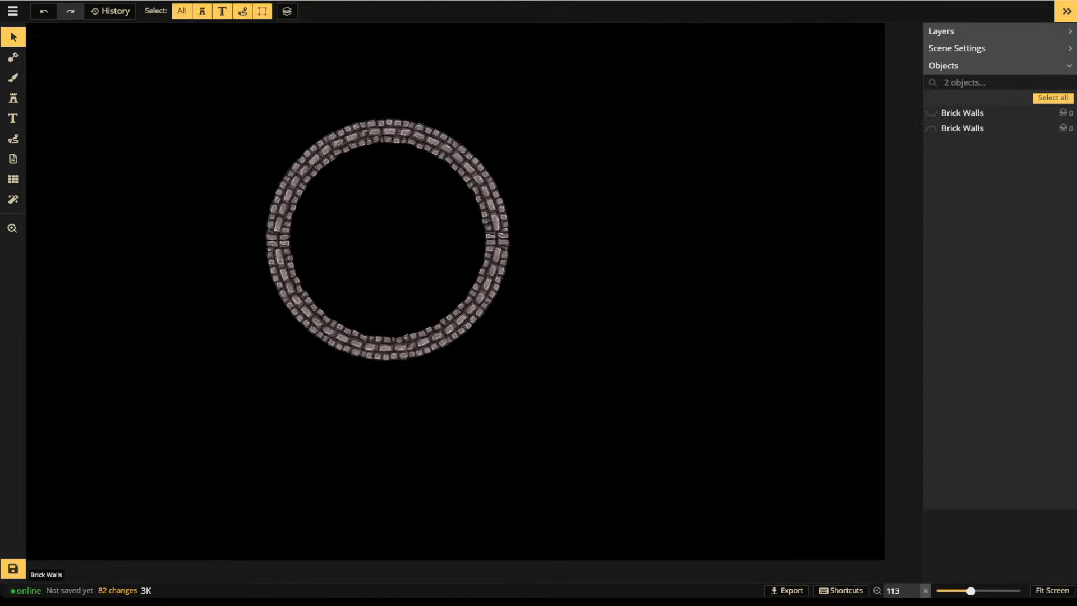
Fill the inside of the brick ring with wooden floor using a round mask brush of size 200 in Add mode
left_click(13, 57)
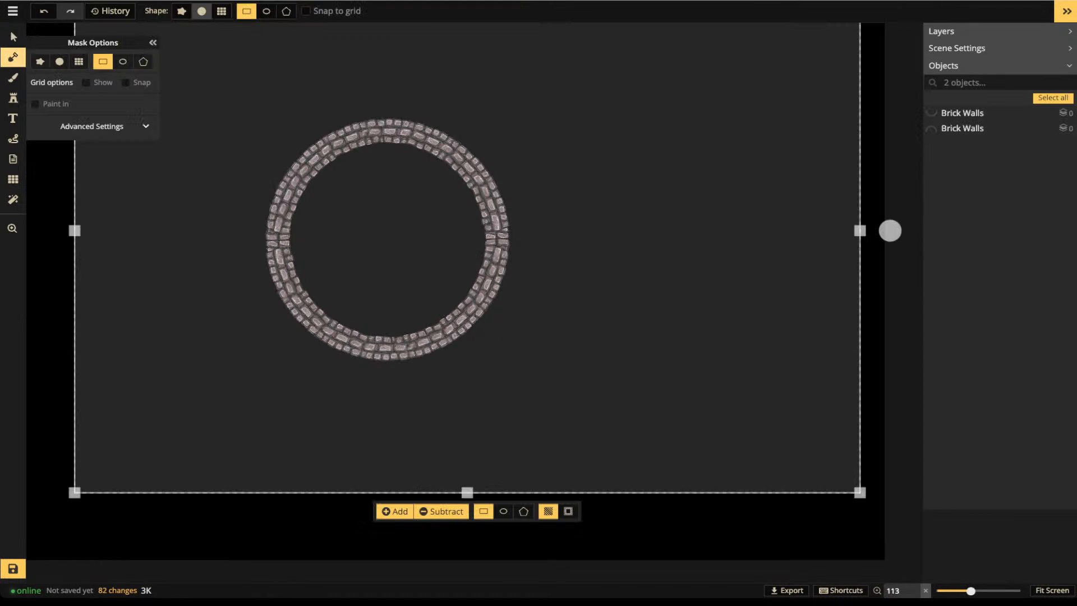
left_click(202, 11)
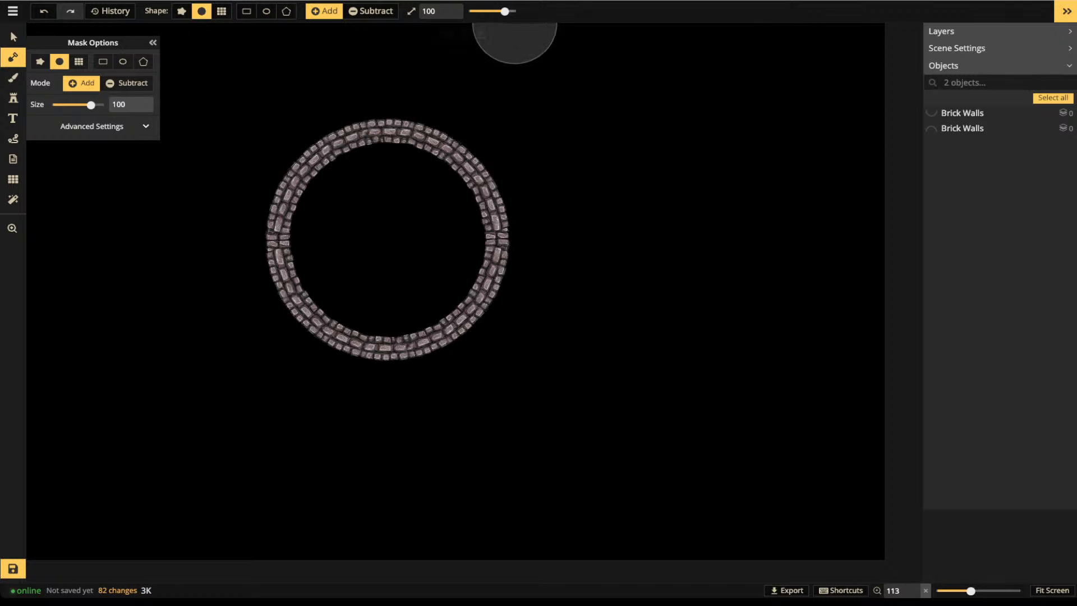
left_click_drag(505, 11, 516, 11)
mouse_move(387, 228)
left_mouse_down()
mouse_move(385, 258)
mouse_move(401, 255)
mouse_move(415, 222)
mouse_move(404, 208)
mouse_move(389, 216)
left_mouse_up()
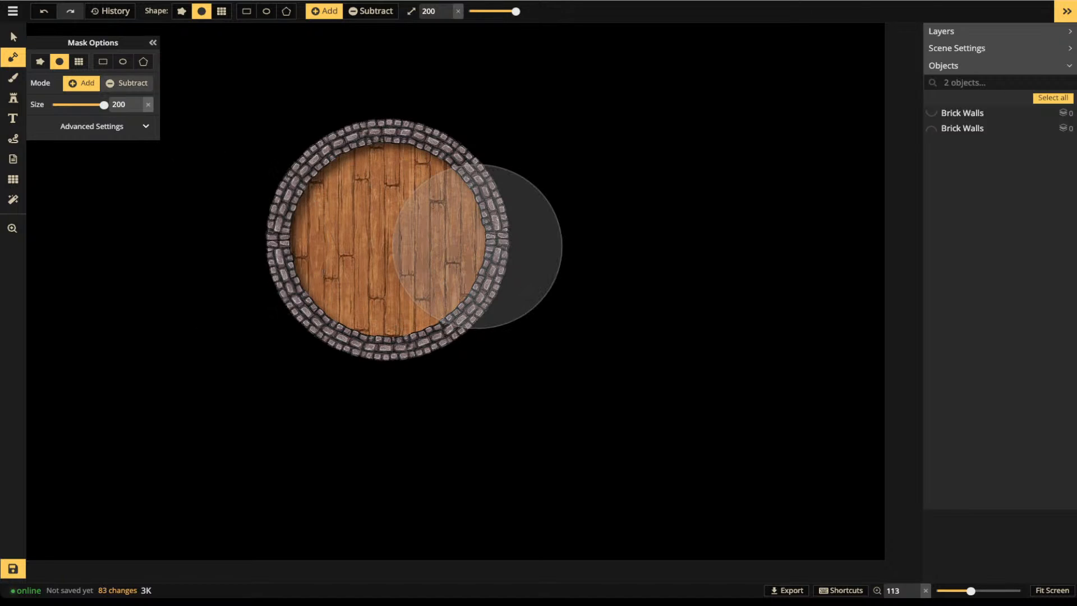
Set the shadow type of both brick wall halves to Object
left_click(14, 37)
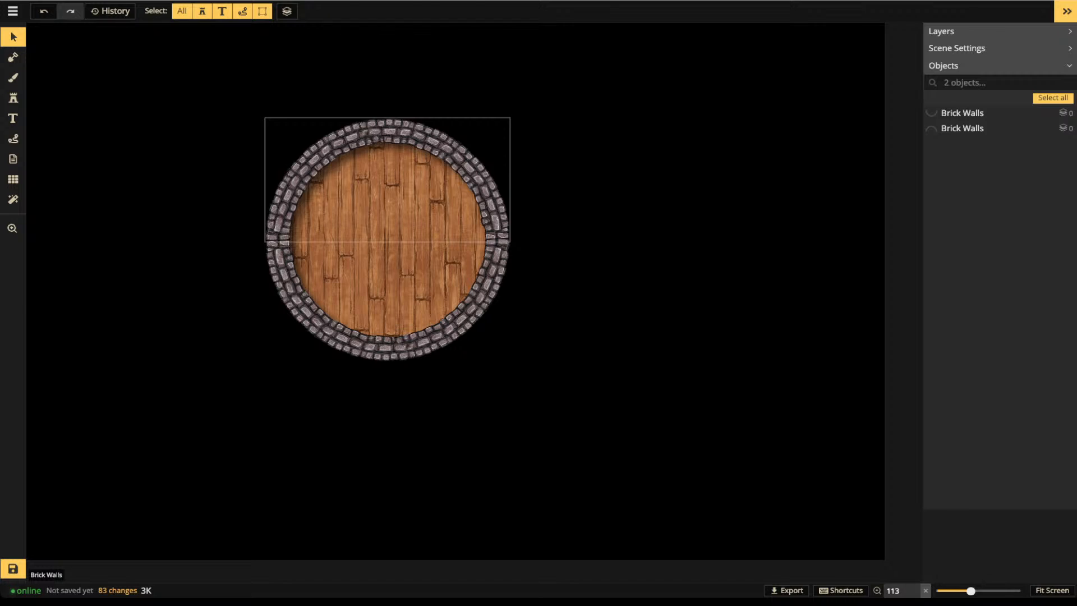
left_click(283, 208)
left_click(287, 275, "shift")
left_click(235, 241)
left_click(283, 208)
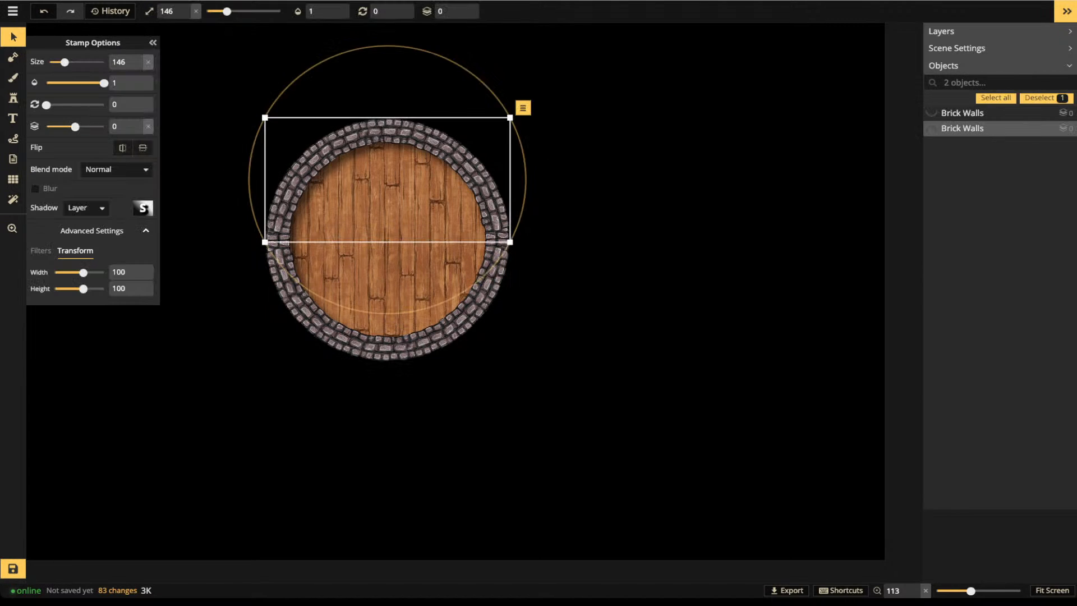
left_click(387, 297, "shift")
left_click(85, 207)
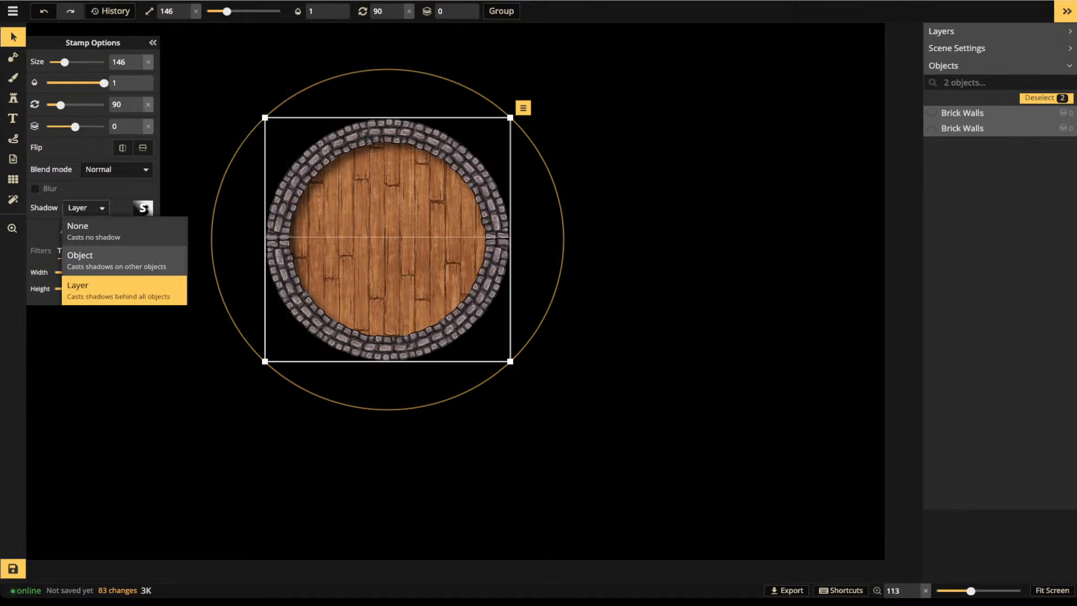
left_click(112, 259)
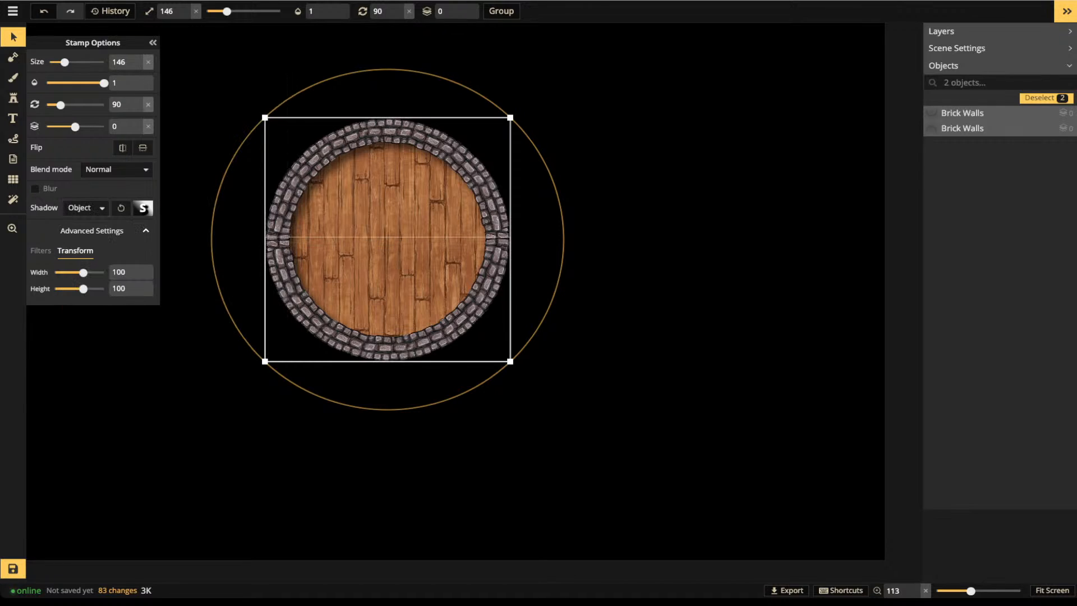
left_click(348, 298)
left_click(86, 208)
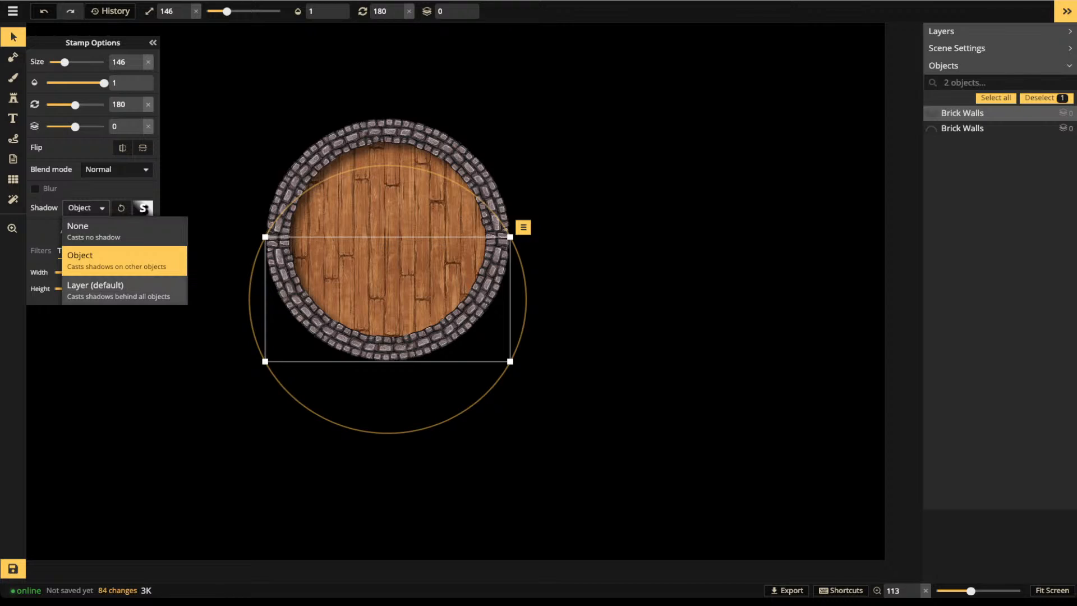
left_click(112, 260)
Customize the upper brick wall half's object shadow with horizontal and vertical offsets 0, blur 16 and opacity 100
left_click(303, 168)
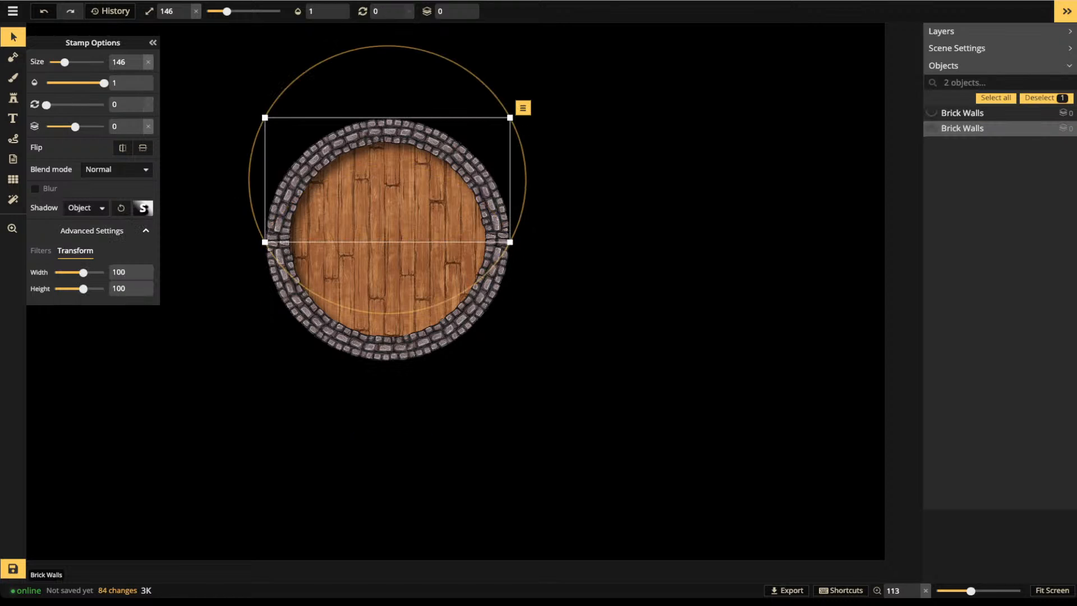
left_click(143, 208)
double_click(253, 135)
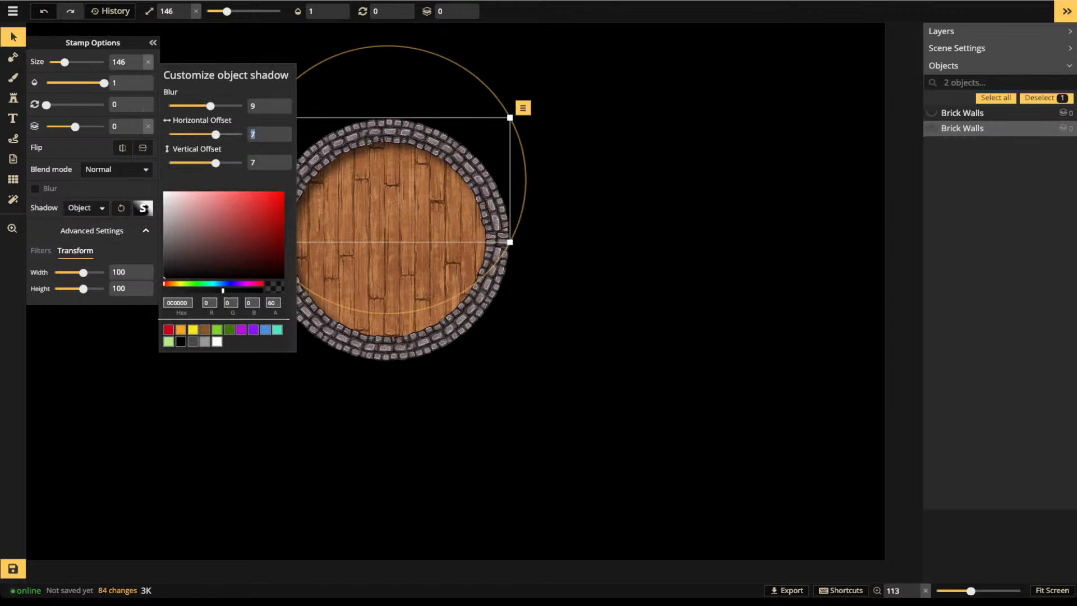
type("0")
key("Tab")
type("0")
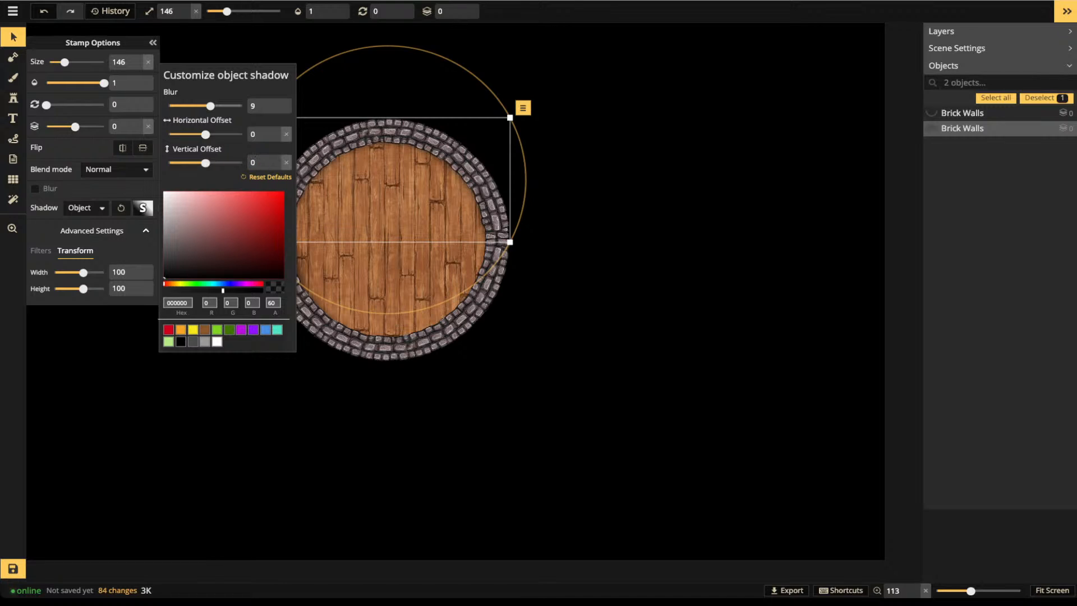
left_click_drag(210, 105, 221, 105)
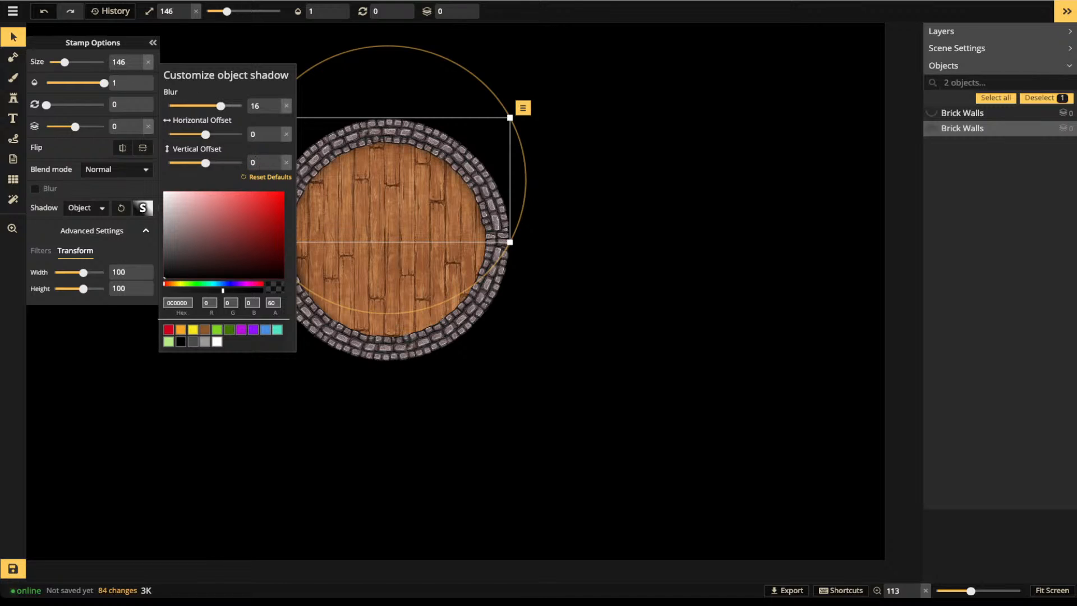
left_click_drag(222, 290, 263, 290)
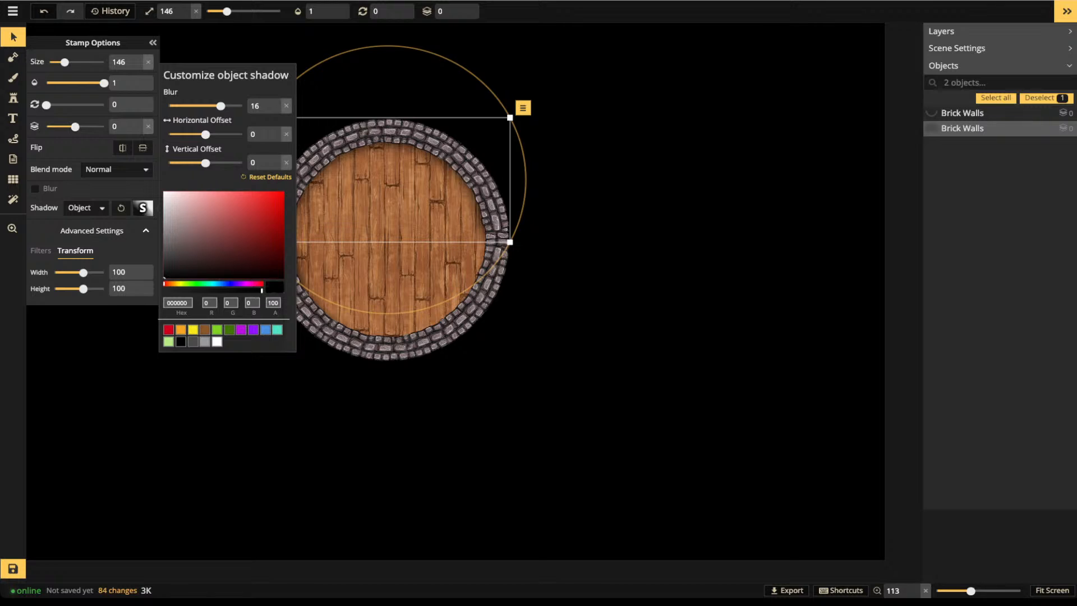
left_click(392, 185)
Set the horizontal and vertical offsets of the lower brick wall half's object shadow to 0
left_click(388, 346)
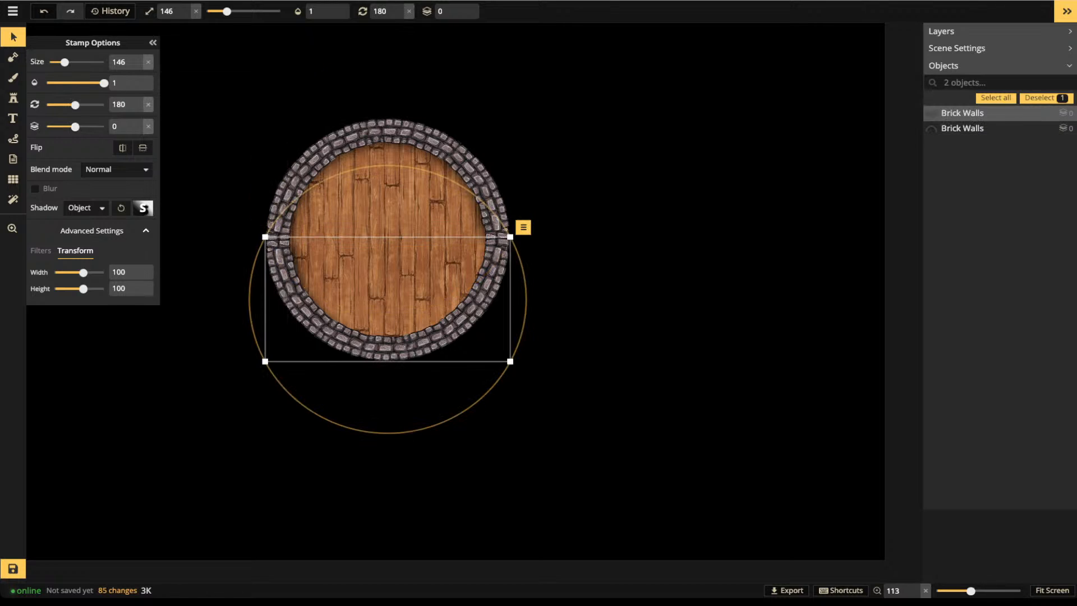
left_click(143, 208)
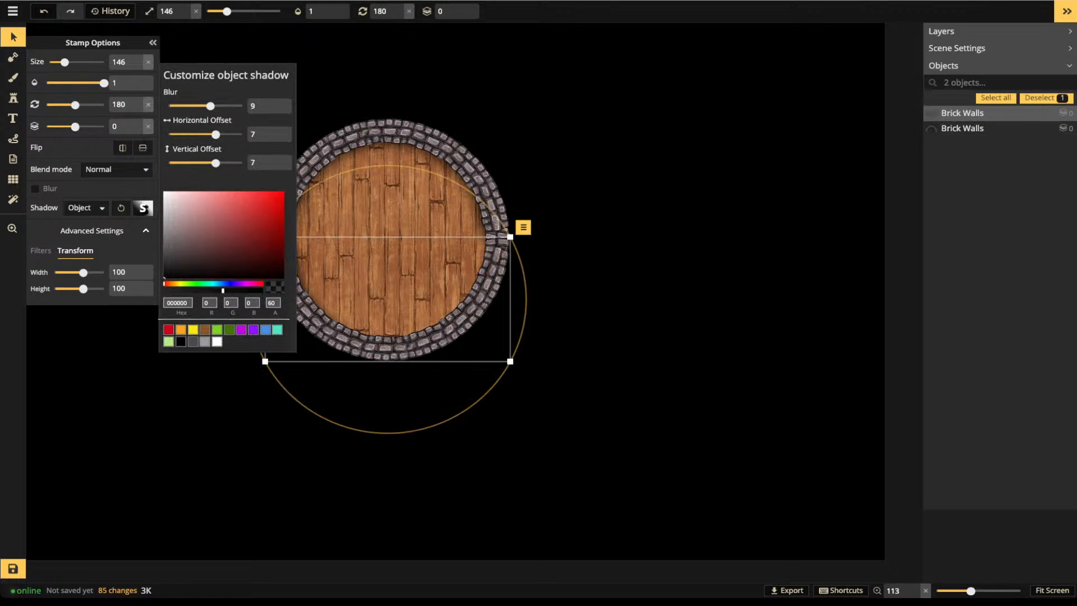
double_click(253, 134)
type("0")
key("Tab")
type("0")
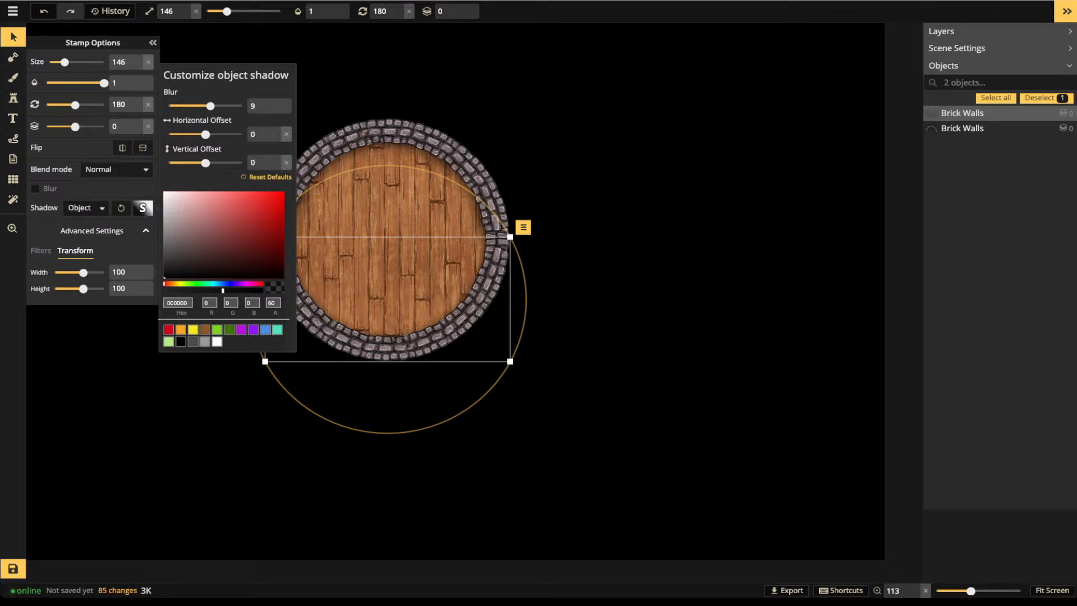
left_click(359, 180)
left_click(358, 179)
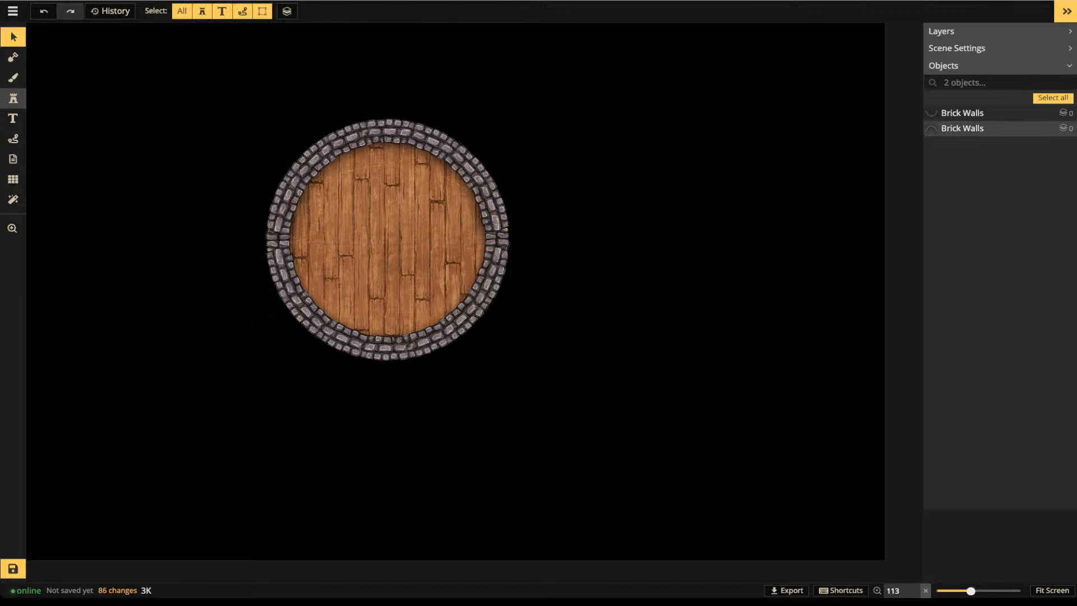
Place a Ship Stairs stamp at size 76 and rotation 0 beside the tower's west wall, and delete it again
left_click(13, 98)
left_click(118, 168)
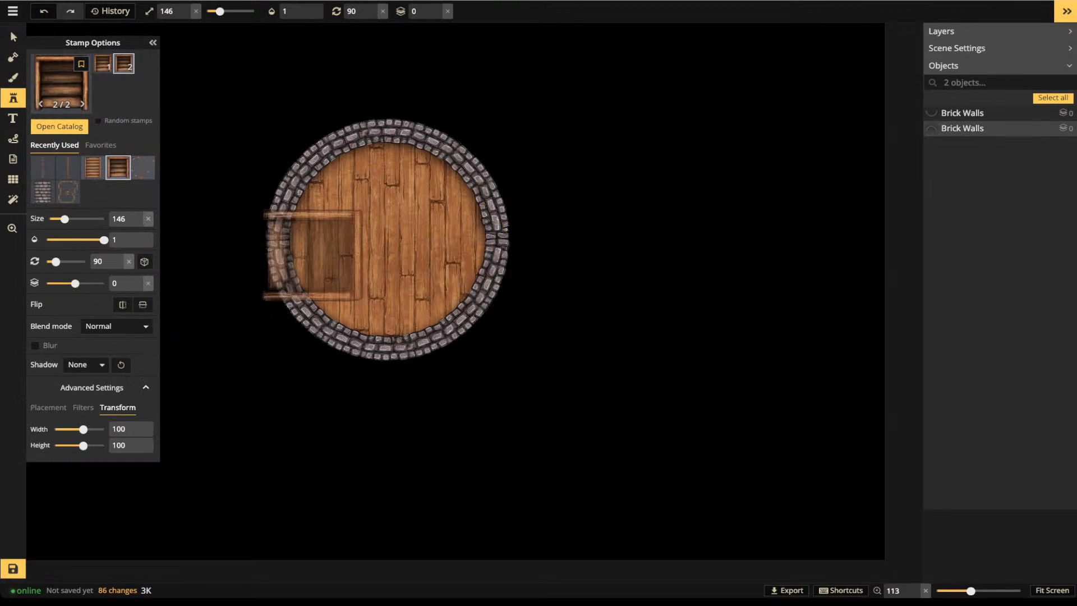
scroll(321, 255, "up", 1)
scroll(332, 249, "down", 9)
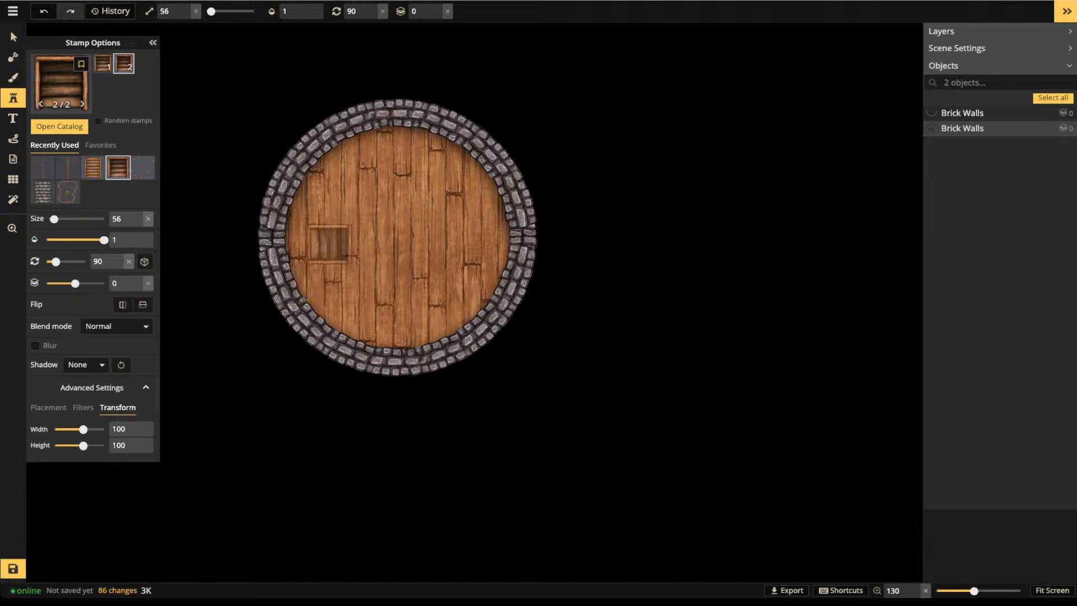
scroll(319, 240, "down", 7)
scroll(318, 238, "up", 1)
scroll(319, 237, "up", 2)
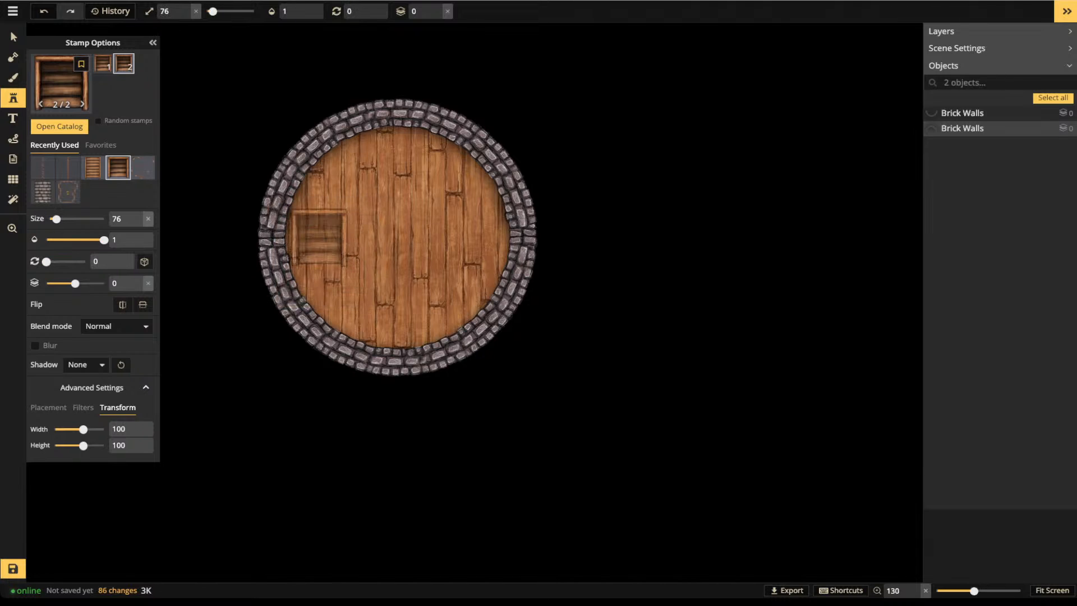
left_click(319, 238)
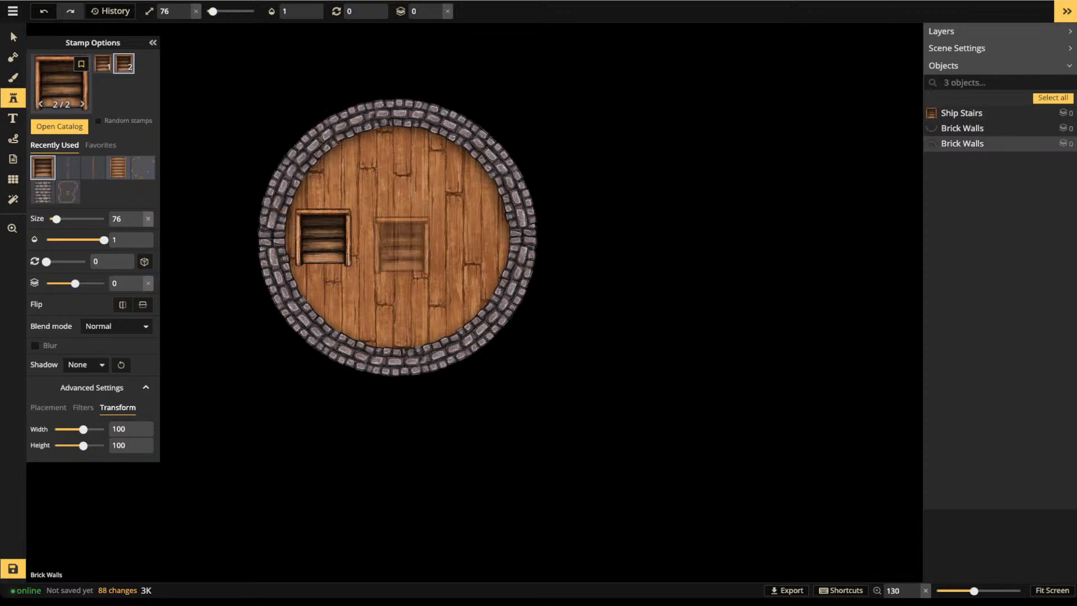
left_click(13, 36)
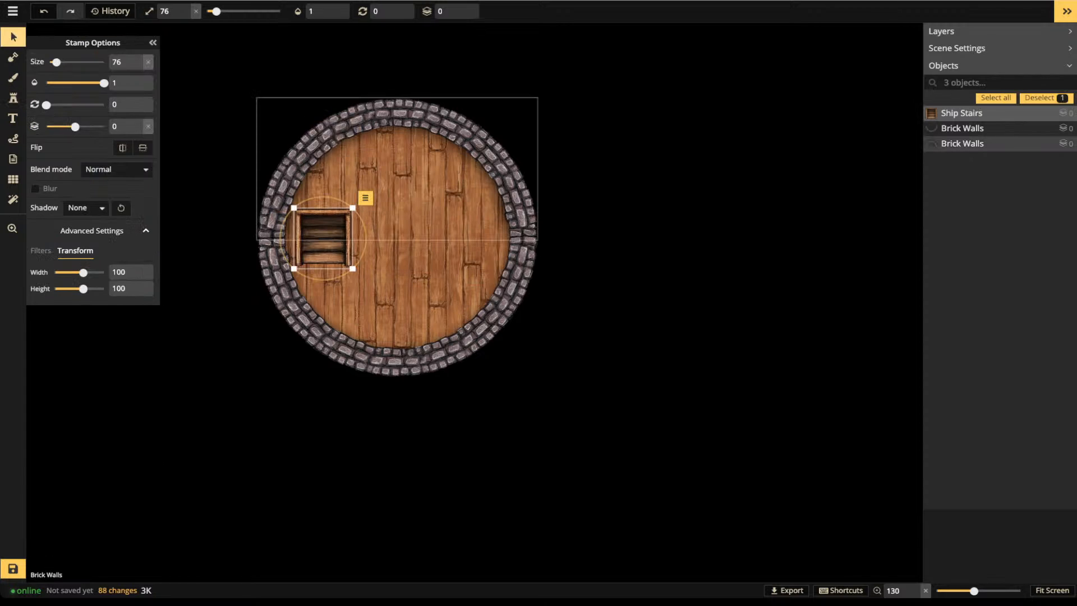
key("Delete")
Find the open-ended Circular Brick Stairs among the STAIR stamps and place one at size 76 just east of the round tower
left_click(13, 99)
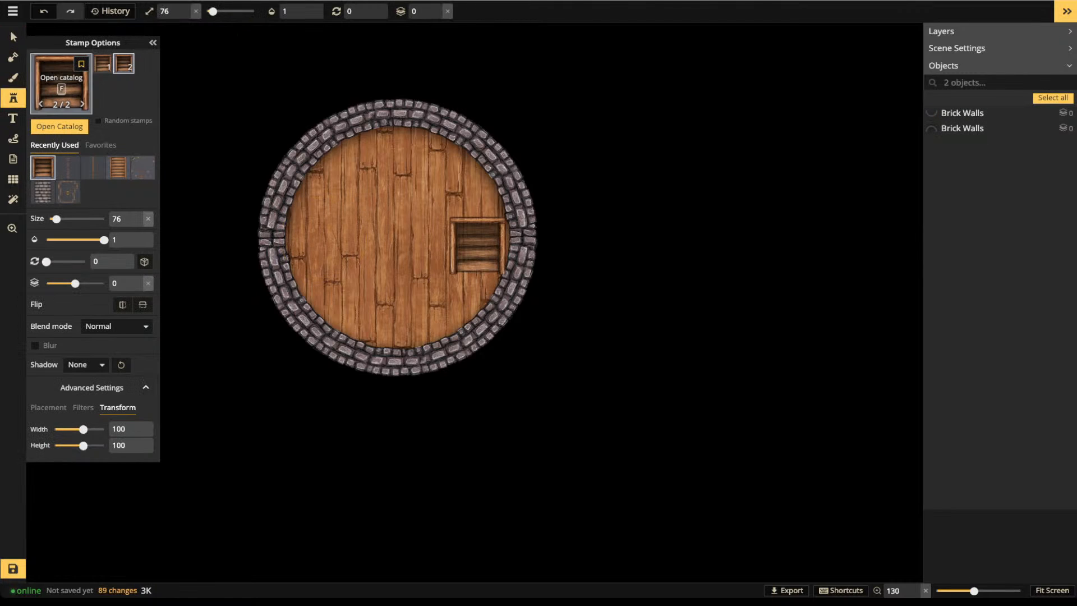
key("f")
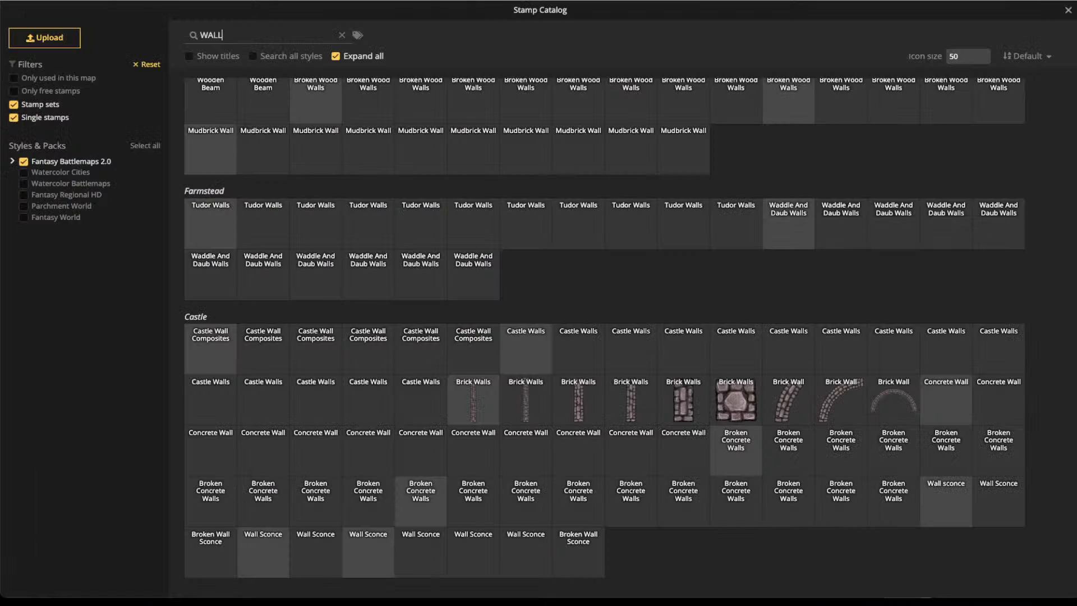
key("ctrl+a")
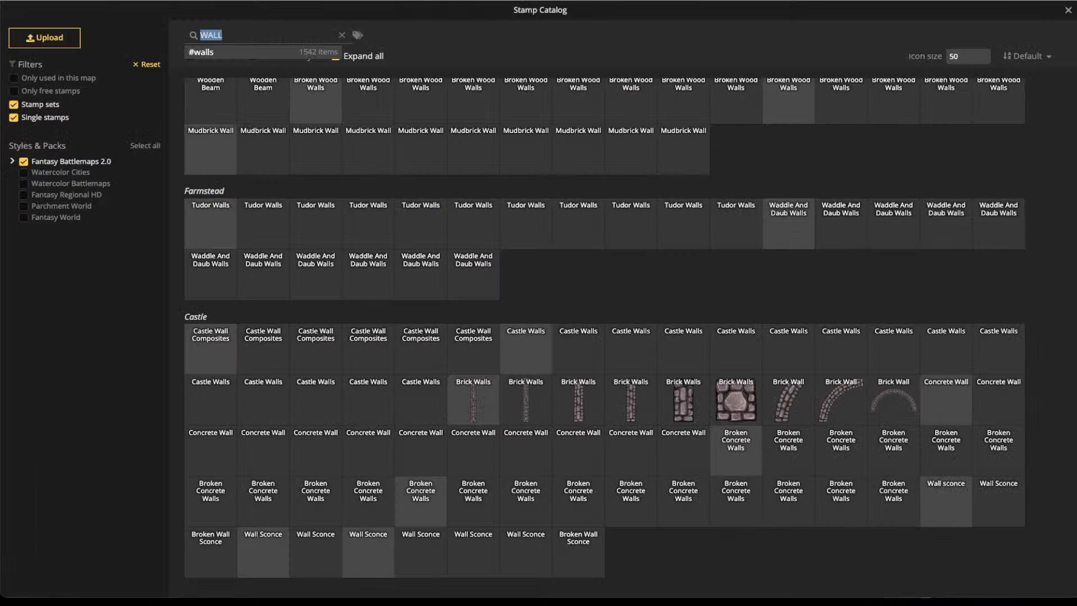
type("STAIR")
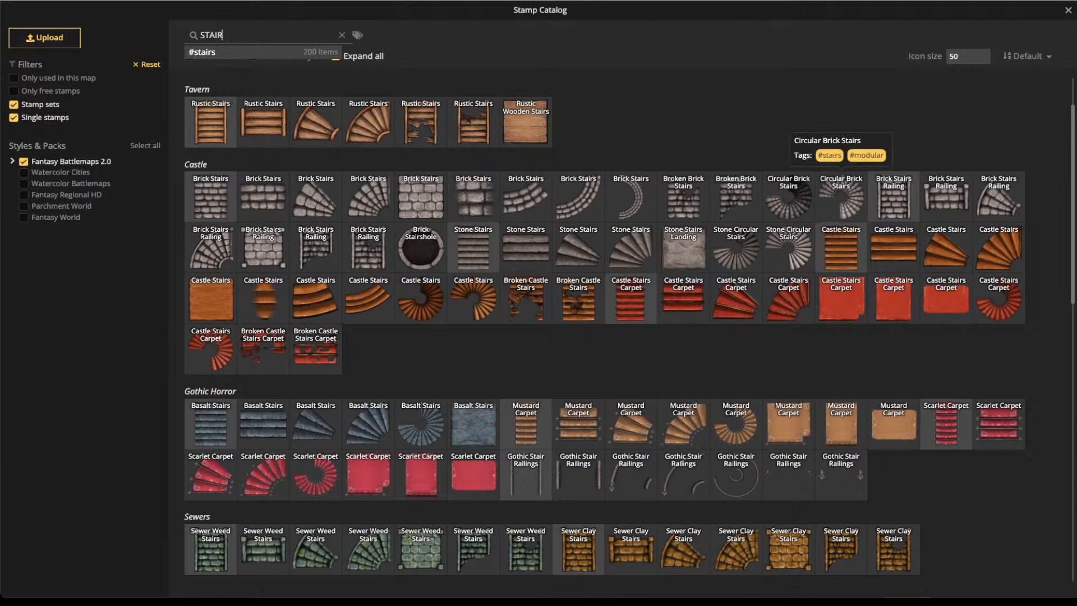
left_click(840, 196)
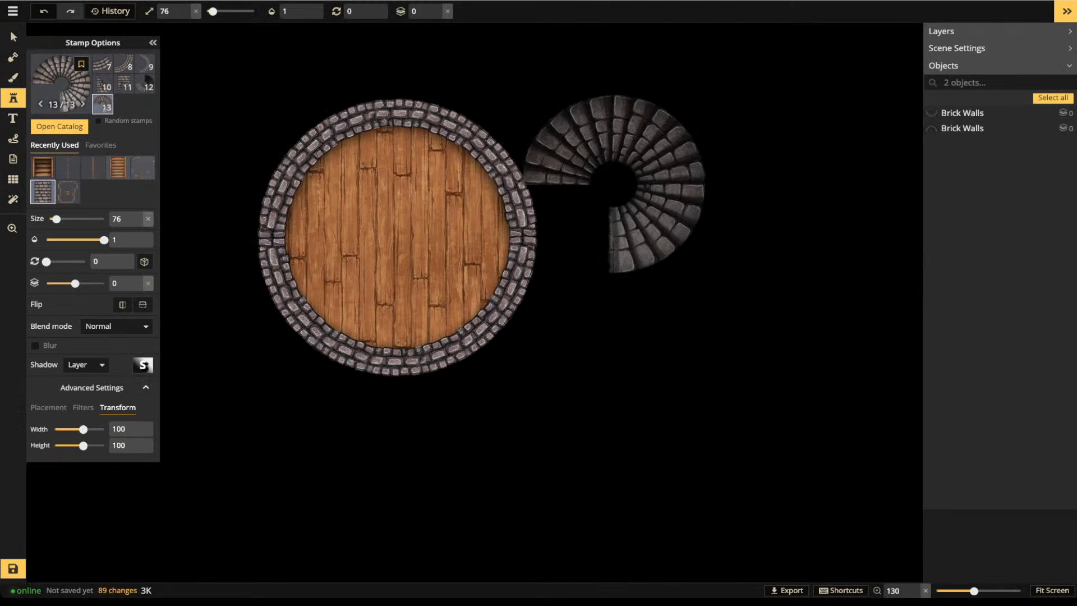
left_click(614, 184)
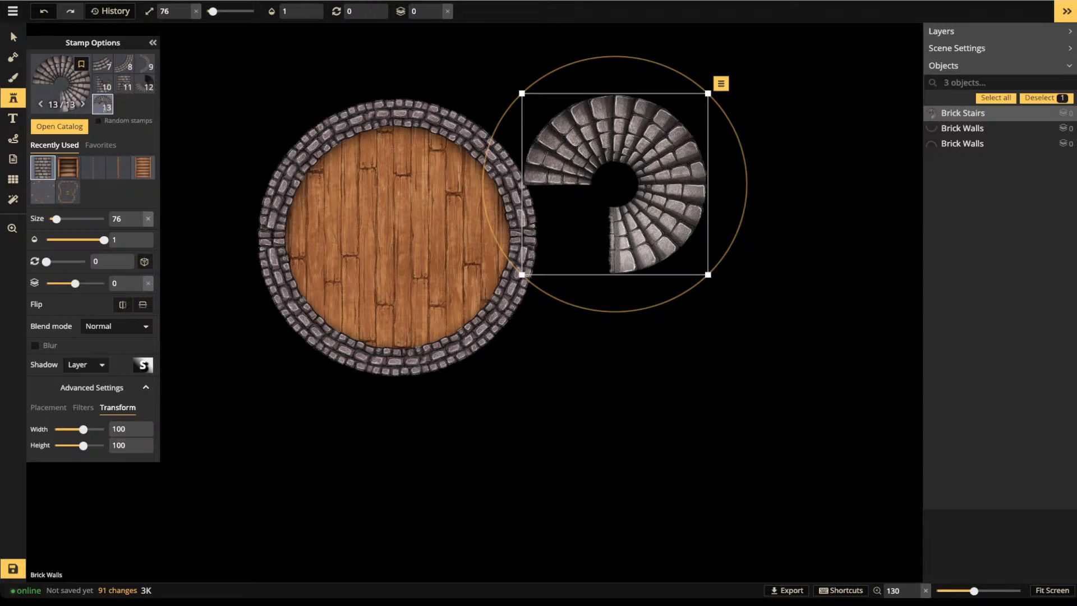
left_click(13, 38)
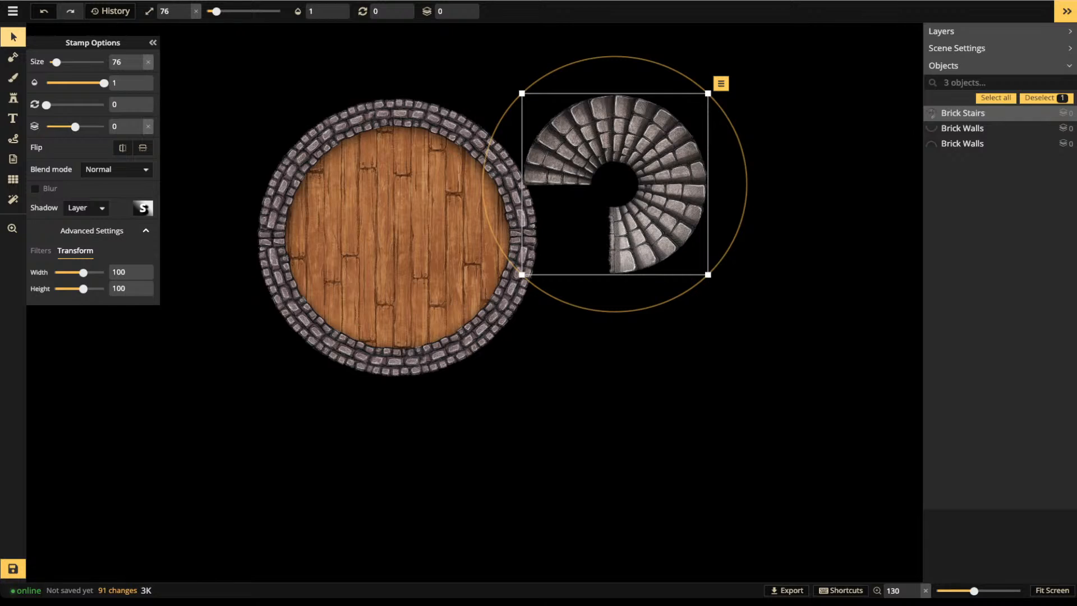
Sketch free-draw path annotations over the circular brick stairs, including an arrow following their curve, and delete them
left_click(12, 139)
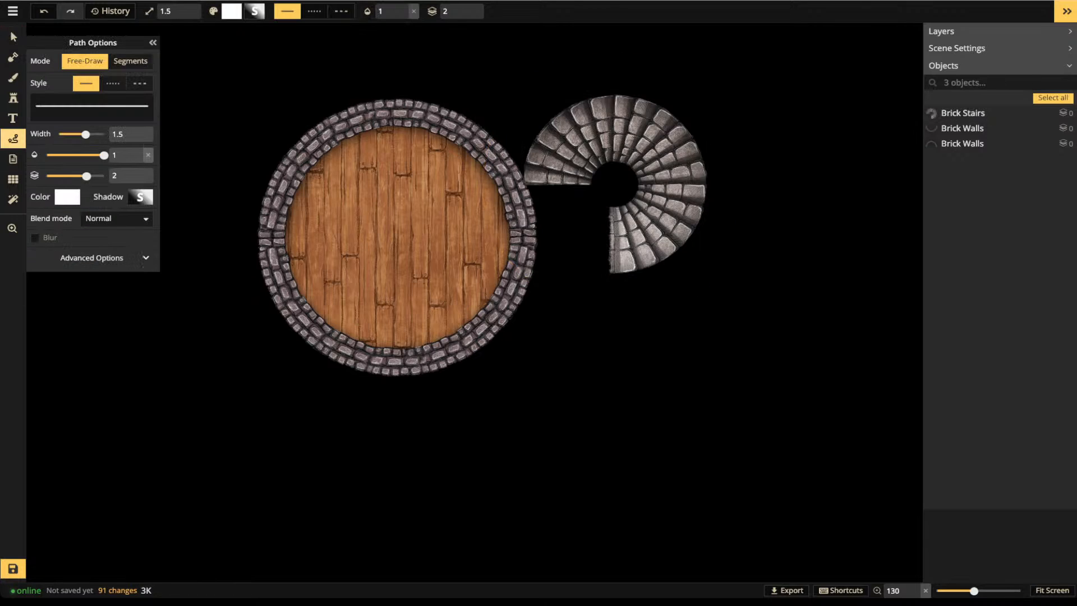
mouse_move(688, 241)
left_mouse_down()
mouse_move(663, 219)
mouse_move(640, 221)
mouse_move(690, 256)
mouse_move(676, 225)
left_mouse_up()
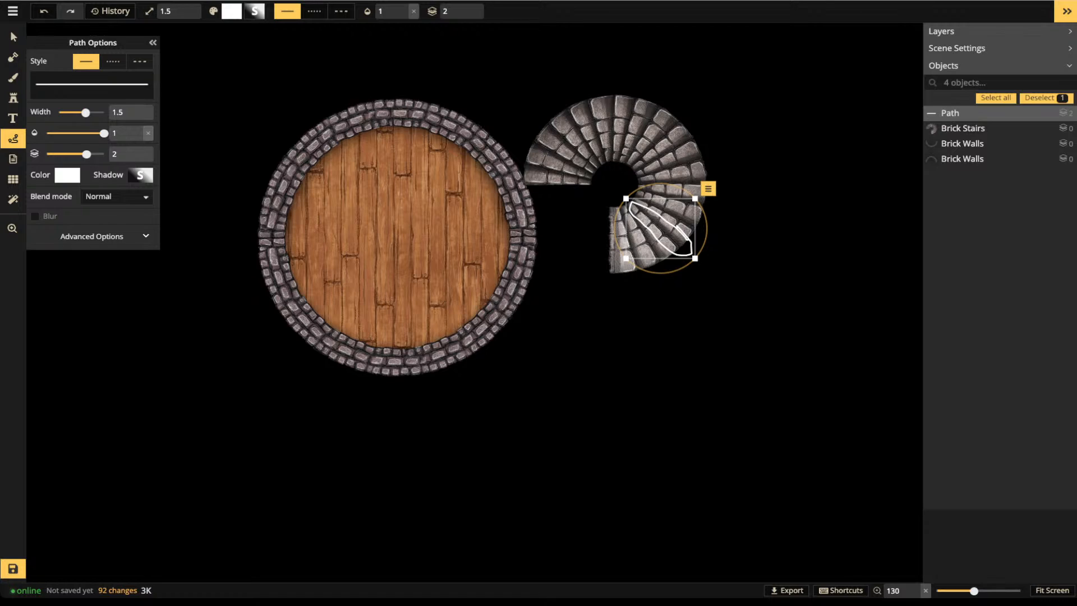
key("Delete")
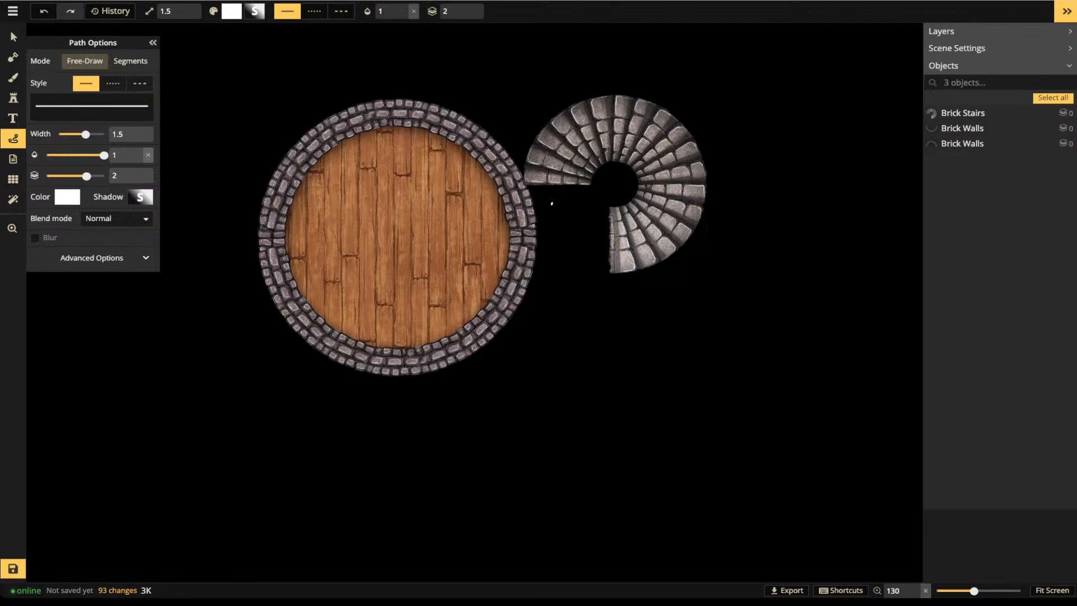
mouse_move(553, 203)
left_mouse_down()
mouse_move(582, 150)
mouse_move(648, 141)
mouse_move(671, 196)
mouse_move(615, 247)
mouse_move(595, 235)
mouse_move(580, 242)
mouse_move(597, 258)
mouse_move(688, 190)
mouse_move(636, 136)
mouse_move(555, 188)
mouse_move(543, 200)
mouse_move(564, 199)
left_mouse_up()
key("Delete")
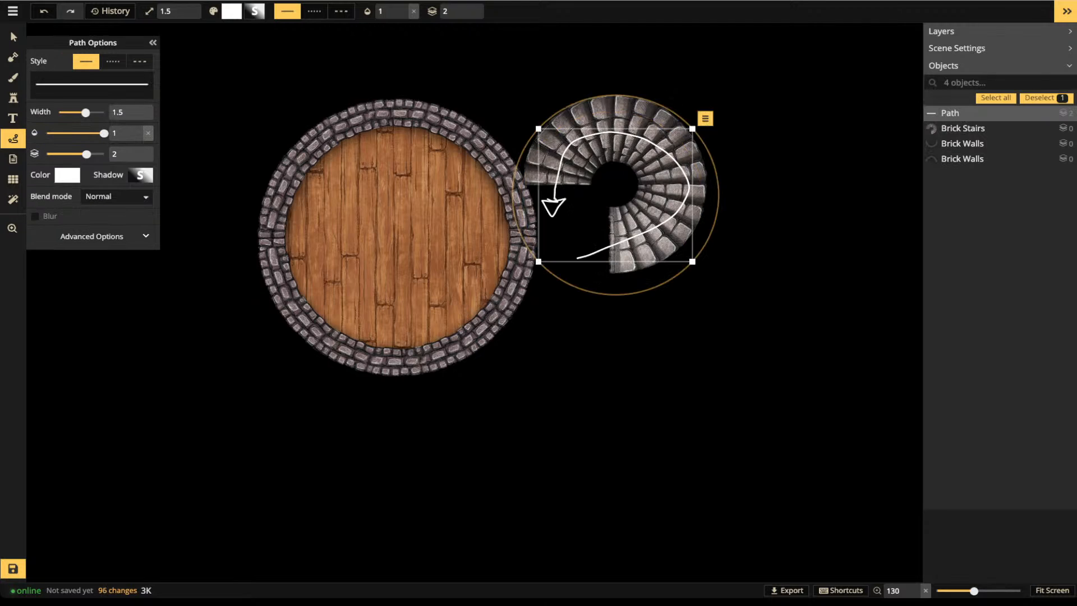
key("Delete")
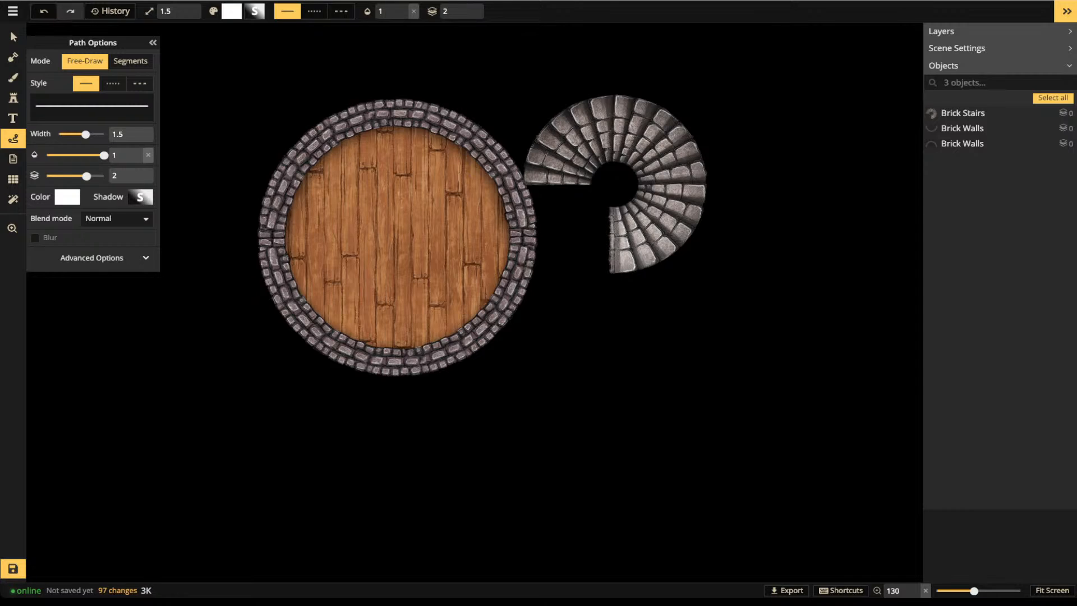
Move the circular brick stairs southeast, clear of the tower wall
left_click(13, 37)
left_click_drag(611, 147, 702, 227)
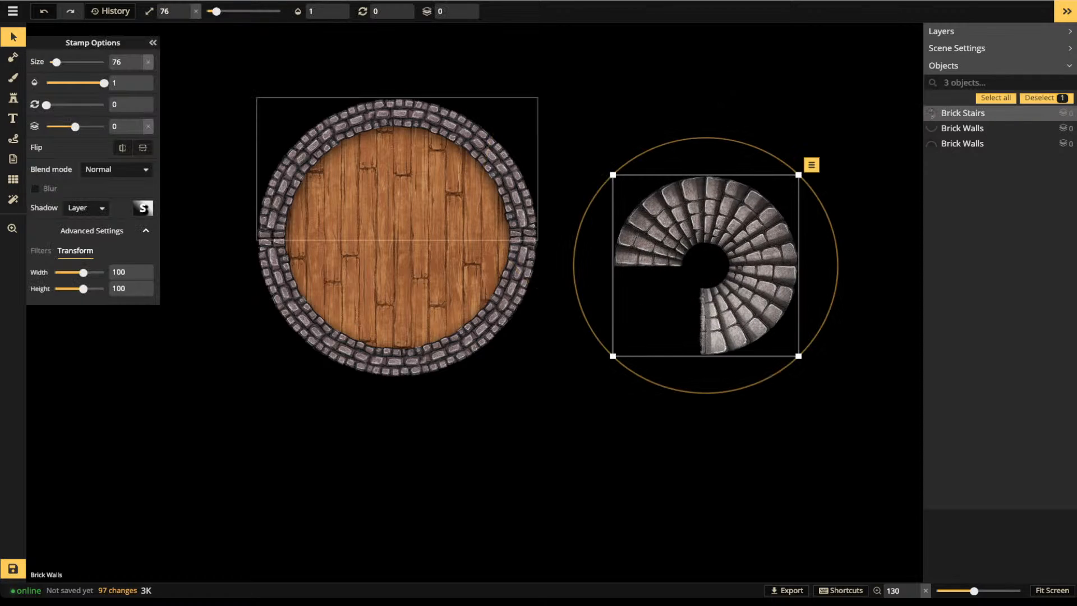
left_click(399, 115)
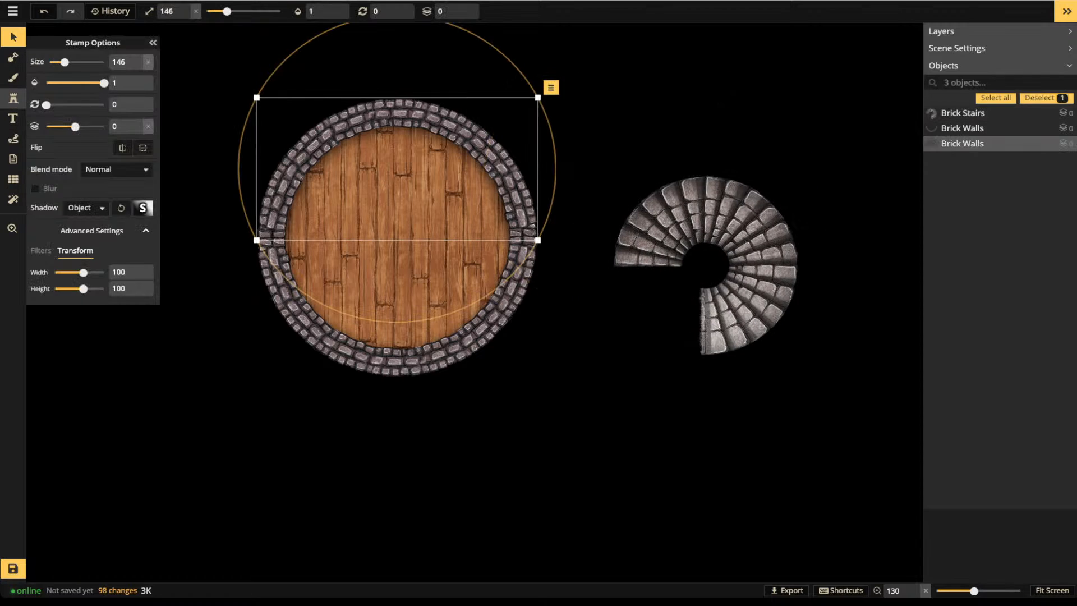
left_click(14, 98)
scroll(707, 319, "down", 3)
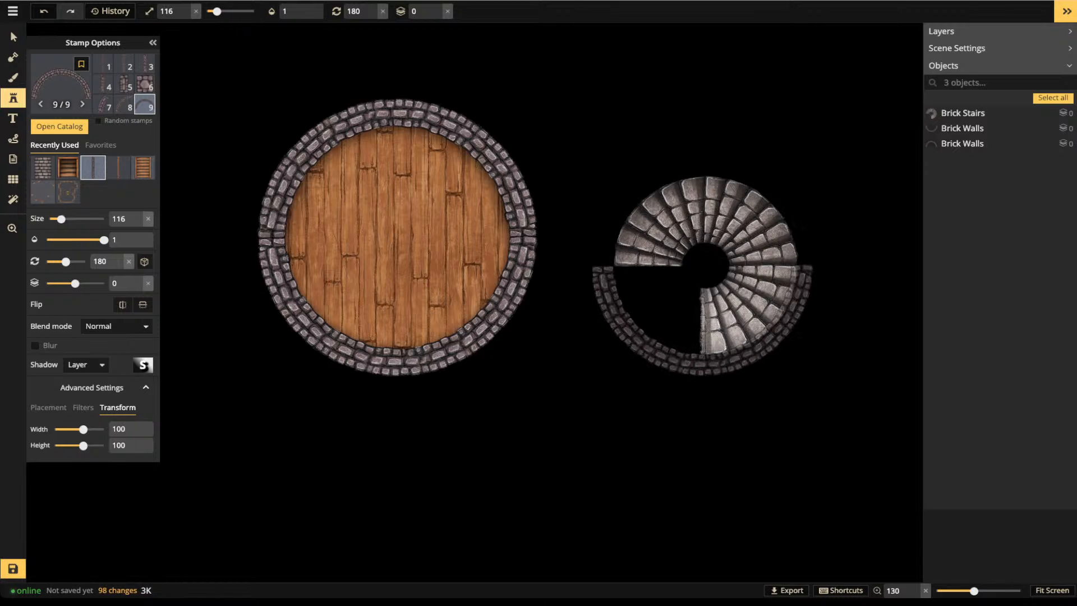
scroll(780, 316, "down", 3)
scroll(781, 315, "down", 3)
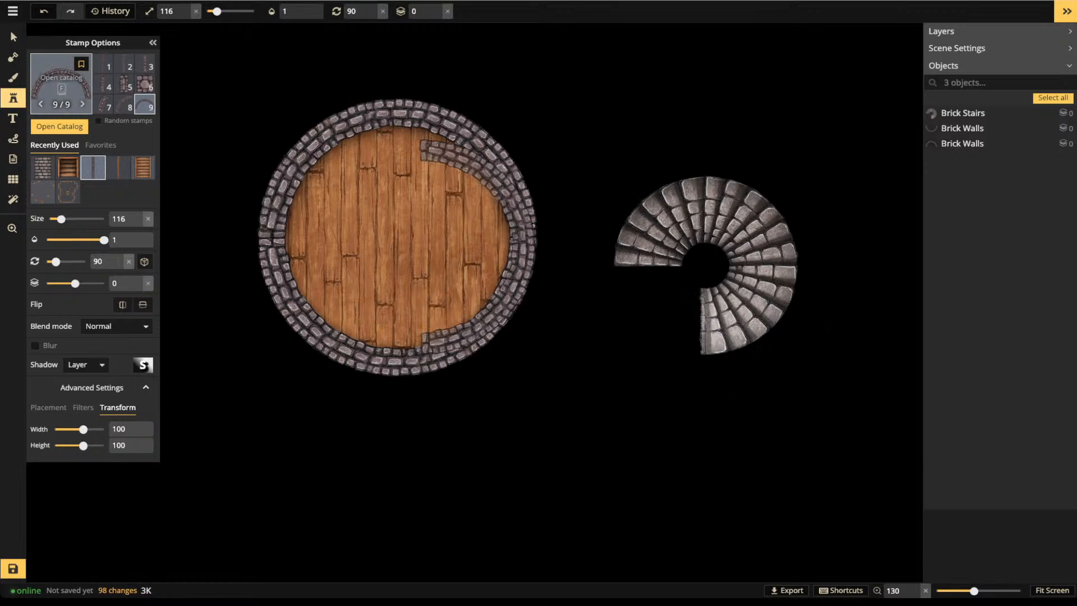
Find the spiral Gothic Stair Railings among the Gothic Horror stamps in the STAIR results and choose it for placement
key("f")
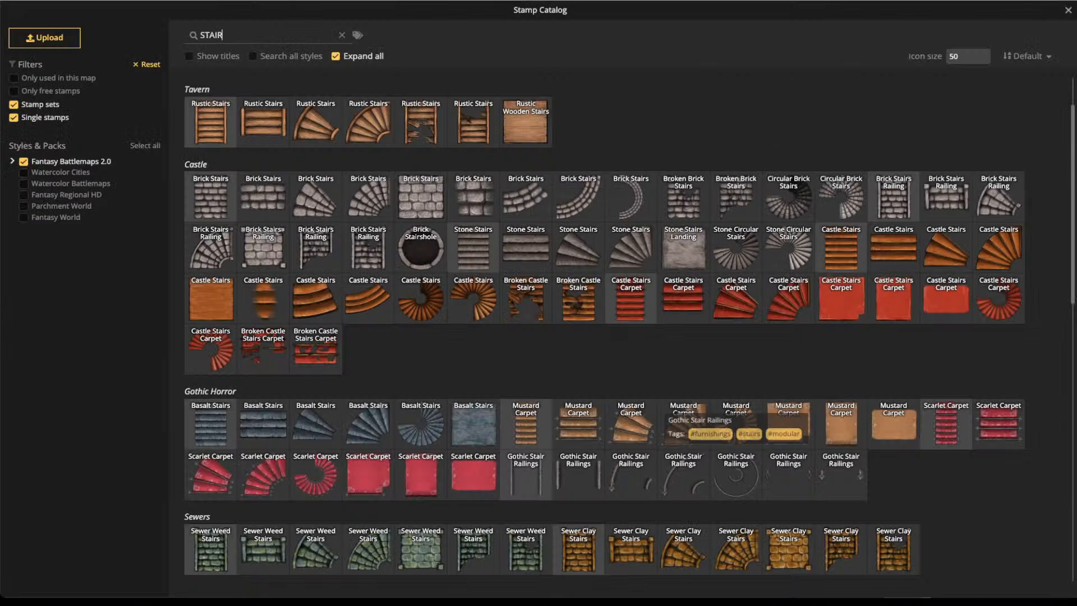
scroll(604, 331, "down", 3)
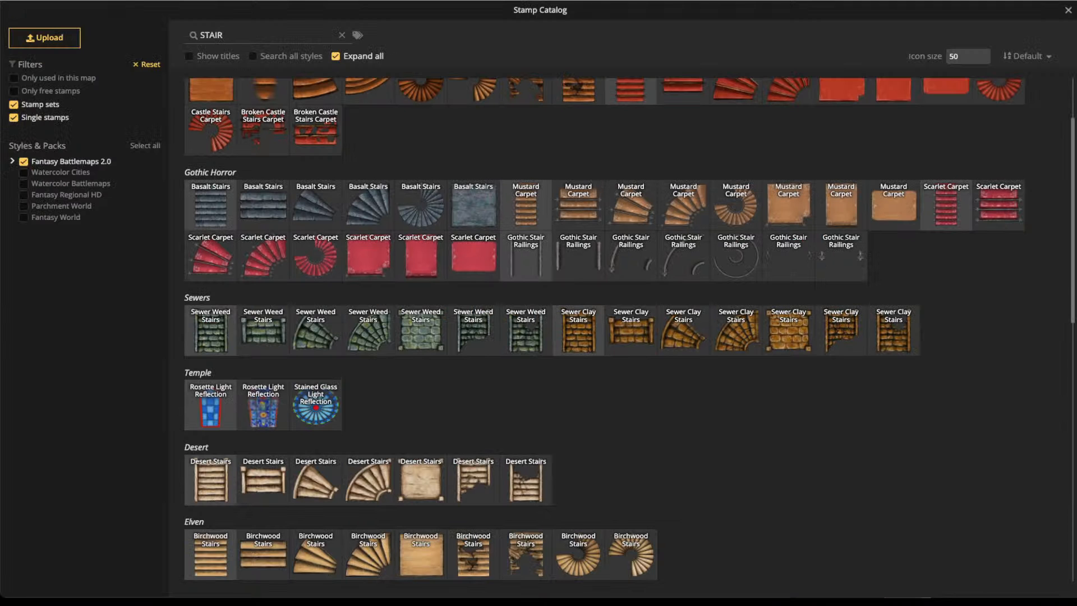
scroll(604, 331, "down", 4)
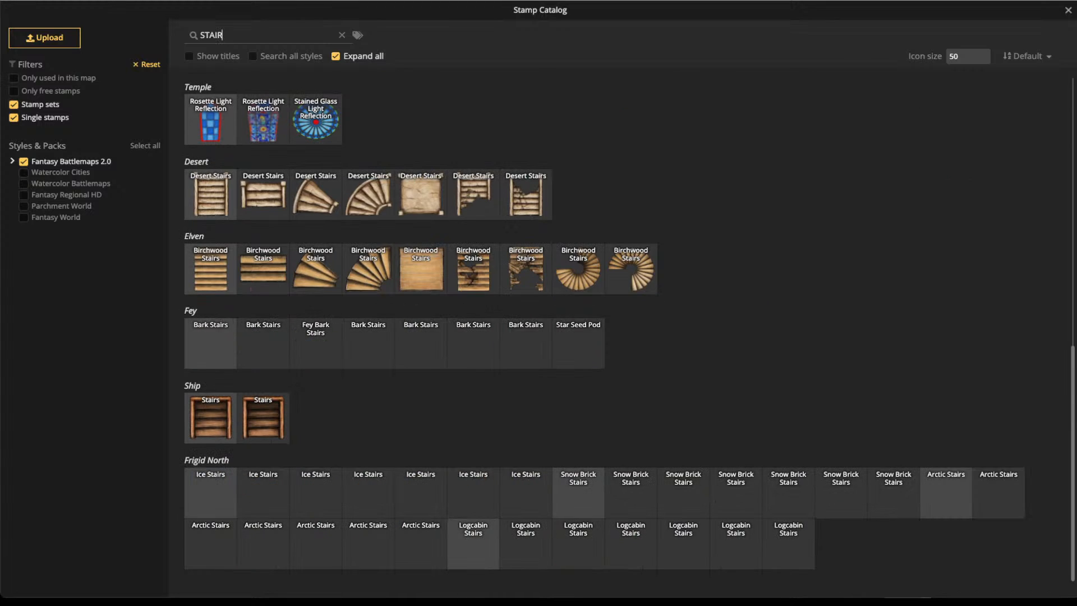
scroll(629, 330, "up", 3)
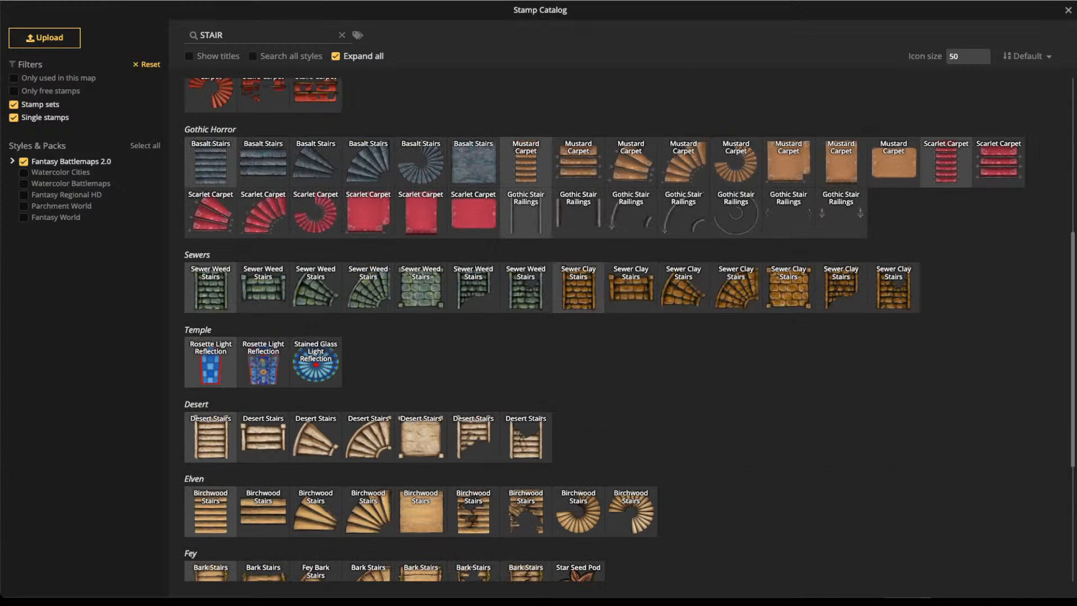
left_click(736, 214)
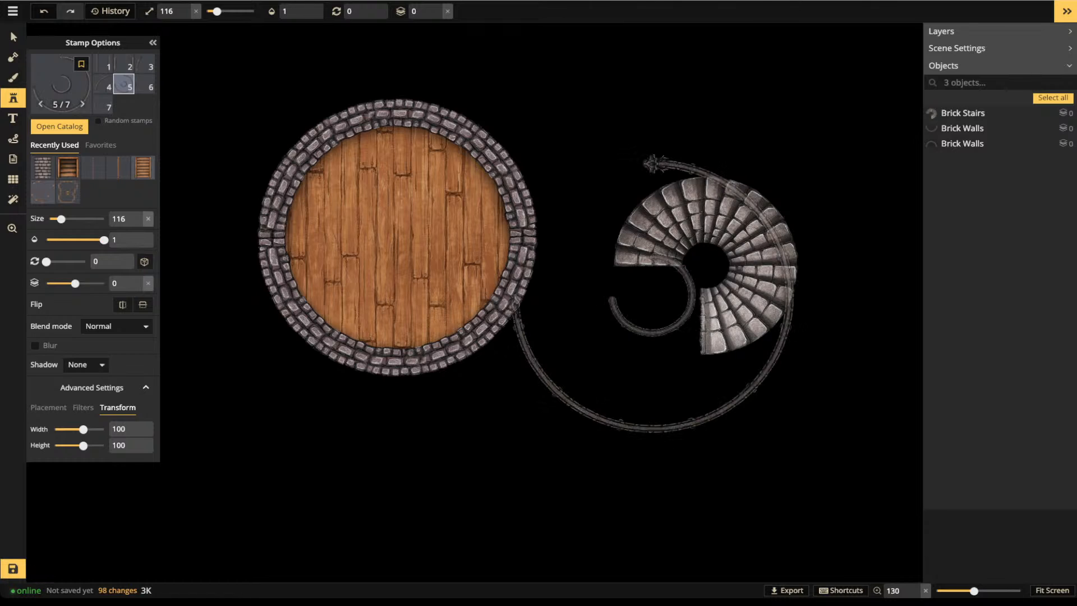
Place the spiral Gothic railing over the circular brick stairs at size 86 and rotation 270
left_click_drag(652, 294, 605, 292)
scroll(646, 276, "down", 4)
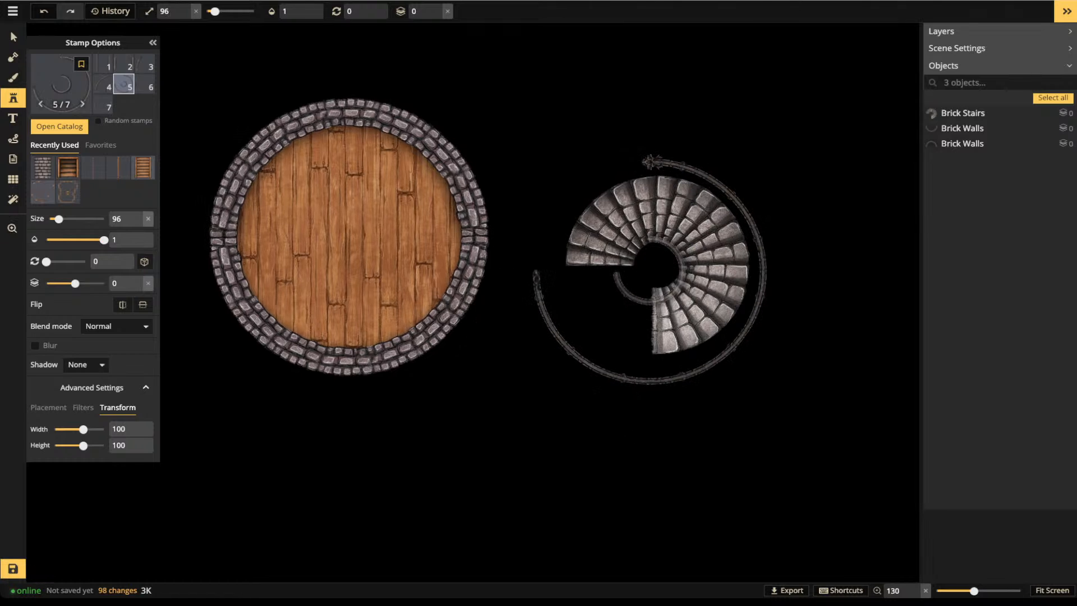
scroll(653, 268, "down", 2)
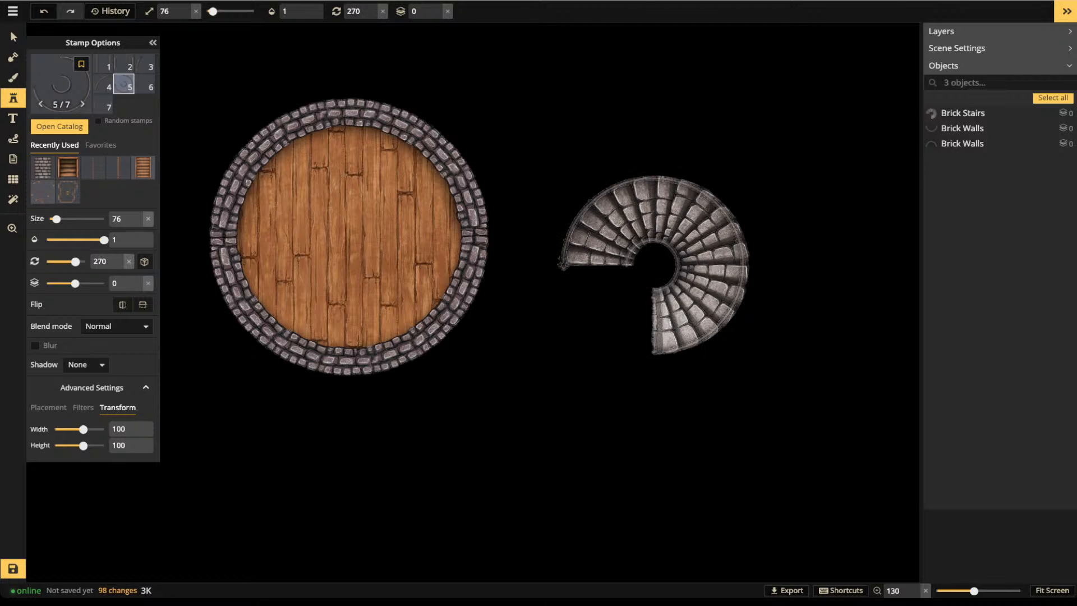
scroll(657, 266, "up", 1)
left_click(656, 266)
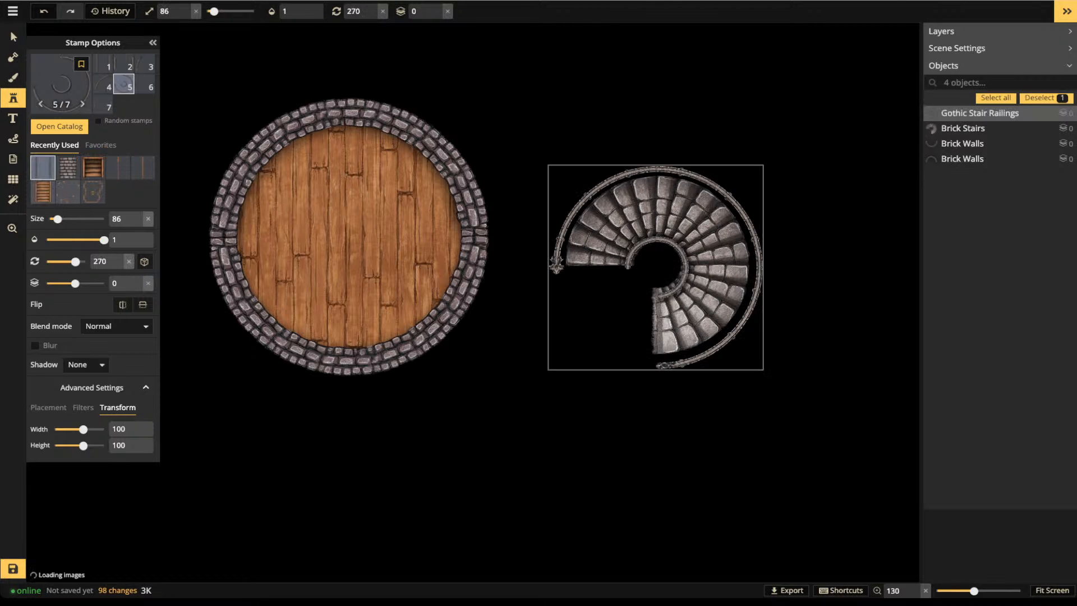
Scale the placed spiral railing down to size 79 and align it with the inner and outer edges of the brick stairs
scroll(707, 301, "up", 2)
left_click_drag(779, 385, 764, 371)
left_click_drag(710, 316, 717, 323)
left_click_drag(772, 378, 767, 373)
left_click_drag(718, 323, 717, 324)
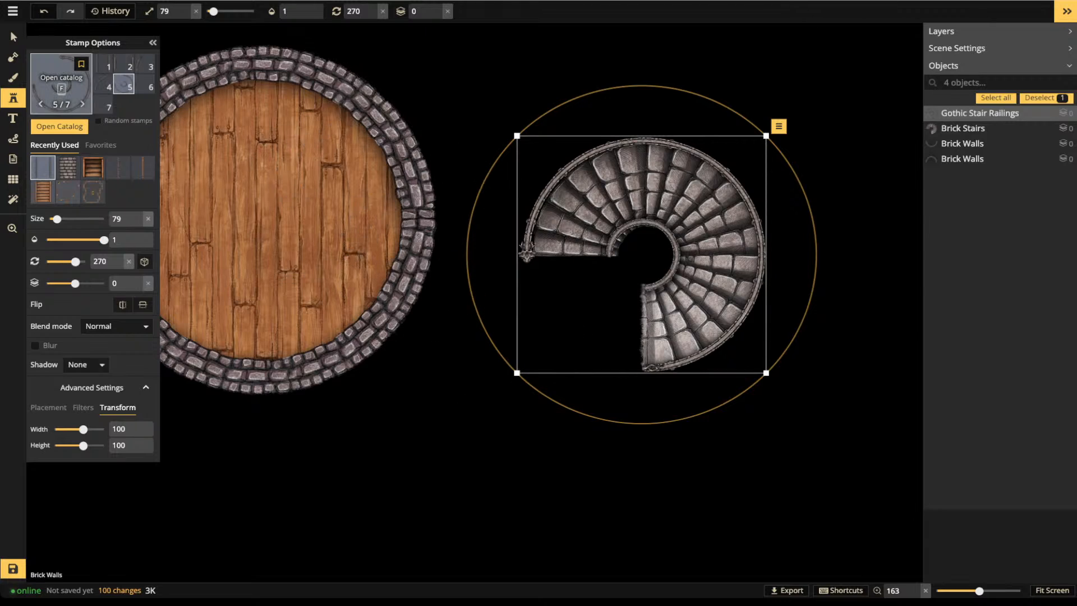
left_click(62, 84)
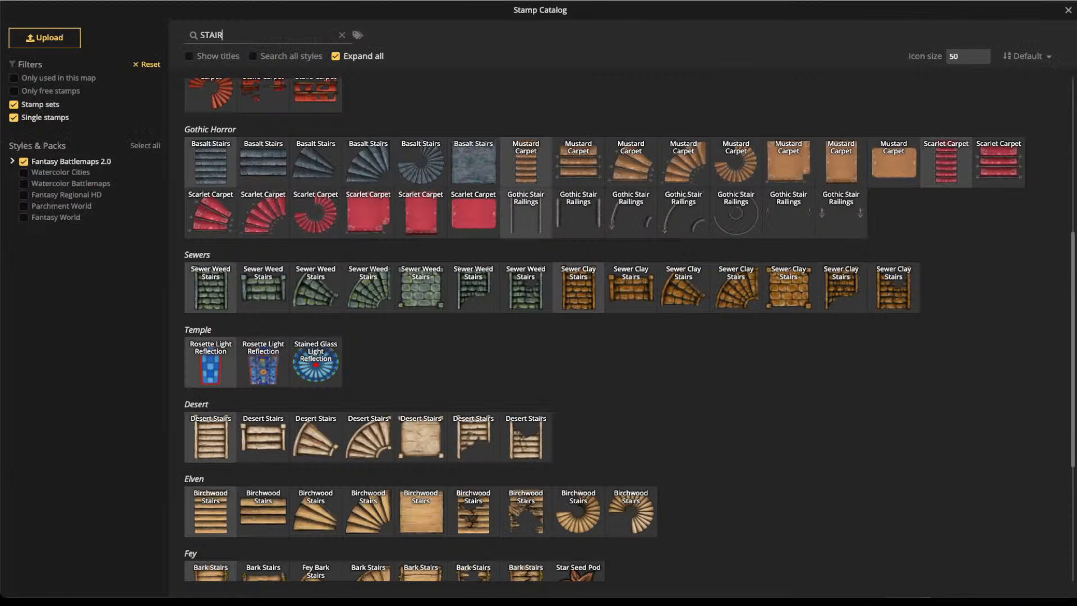
key("Escape")
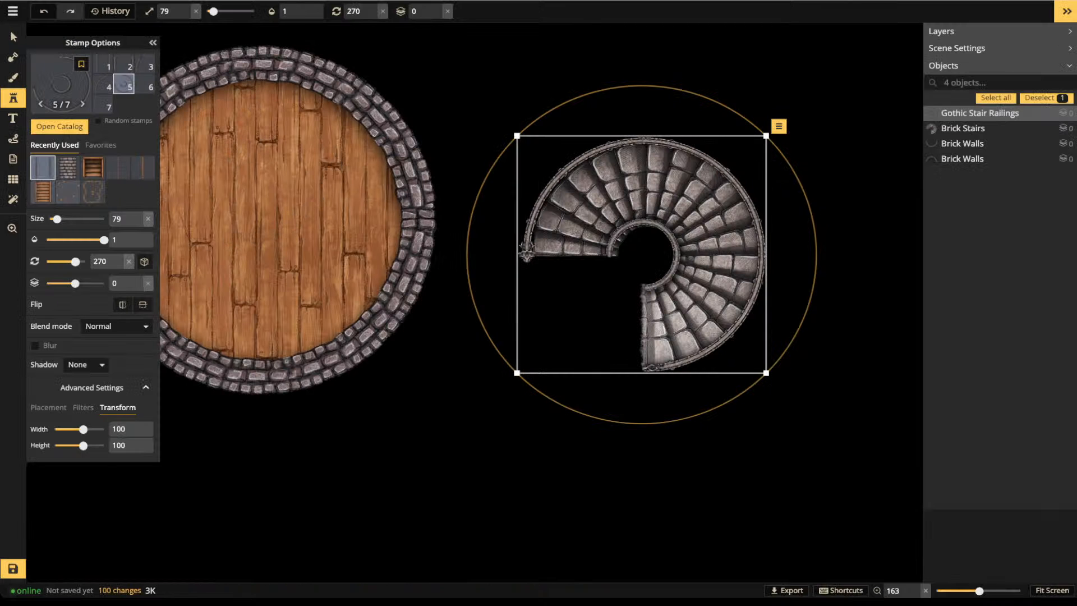
left_click_drag(641, 254, 643, 256)
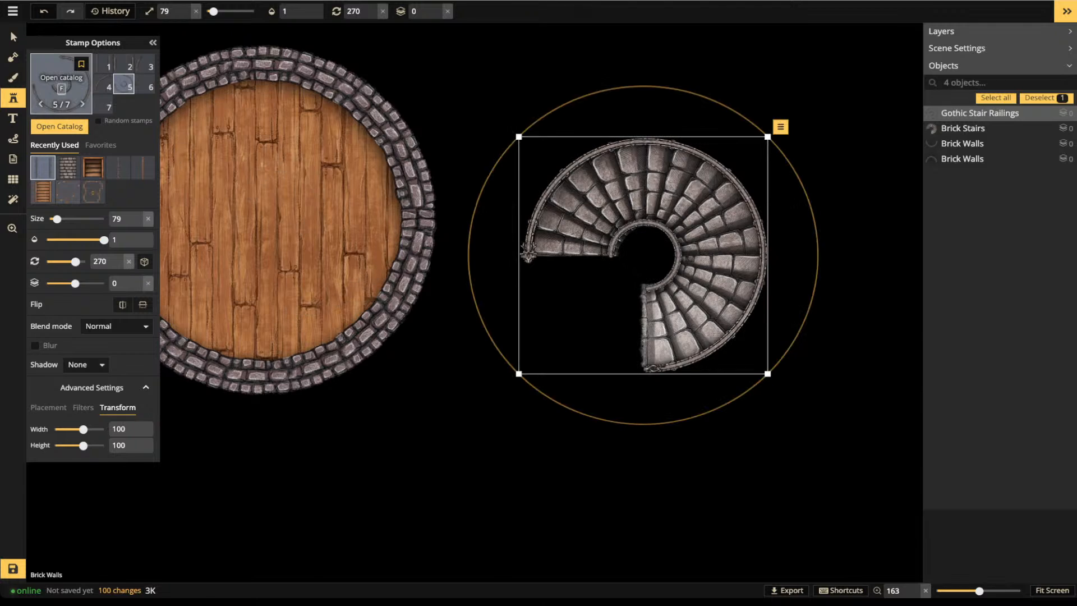
Search the stamp catalog for PILLAR
left_click(61, 84)
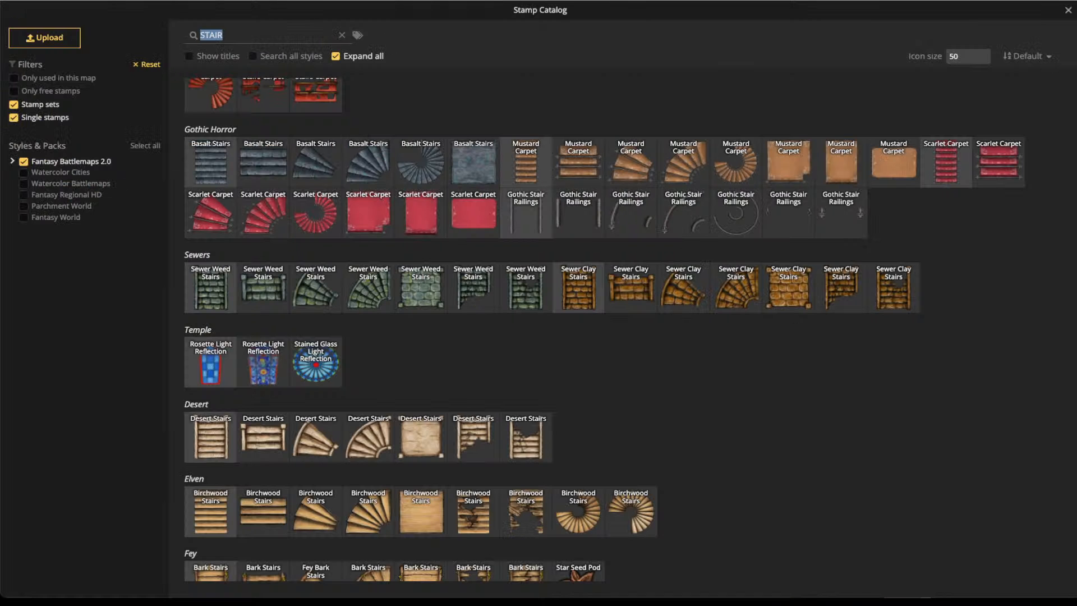
type("P")
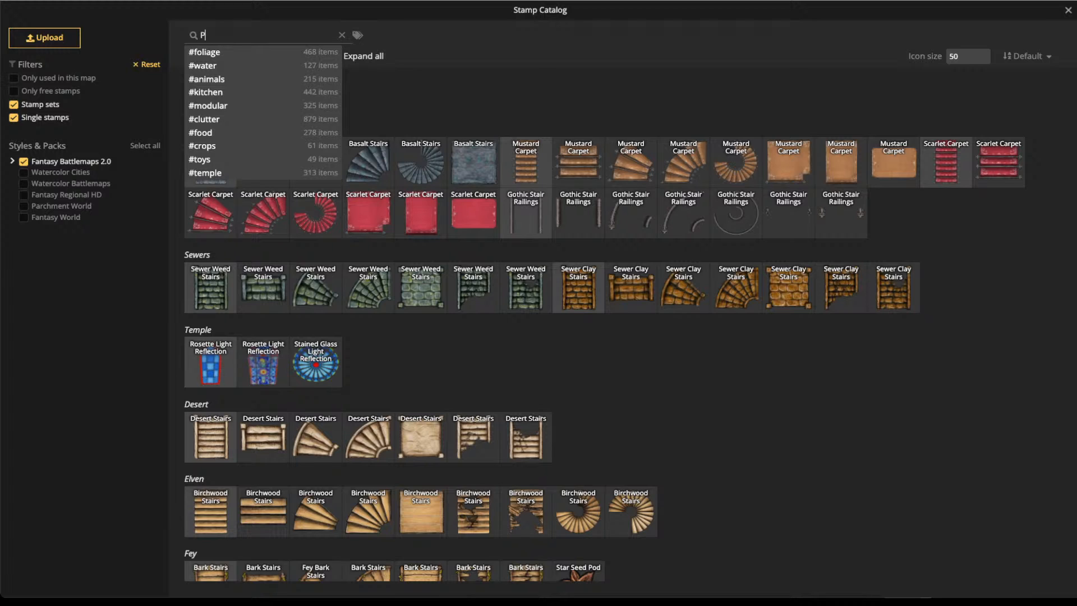
type("ILLAR")
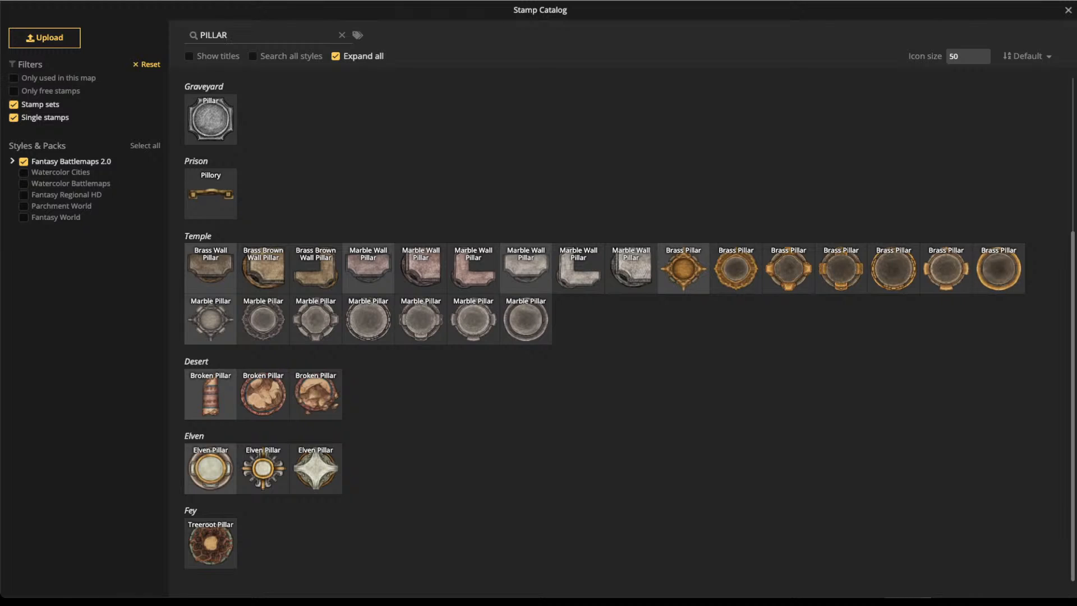
Place the round Marble Pillar stamp, variant 7, at size 79 over the open centre of the spiral stairs
left_click(526, 320)
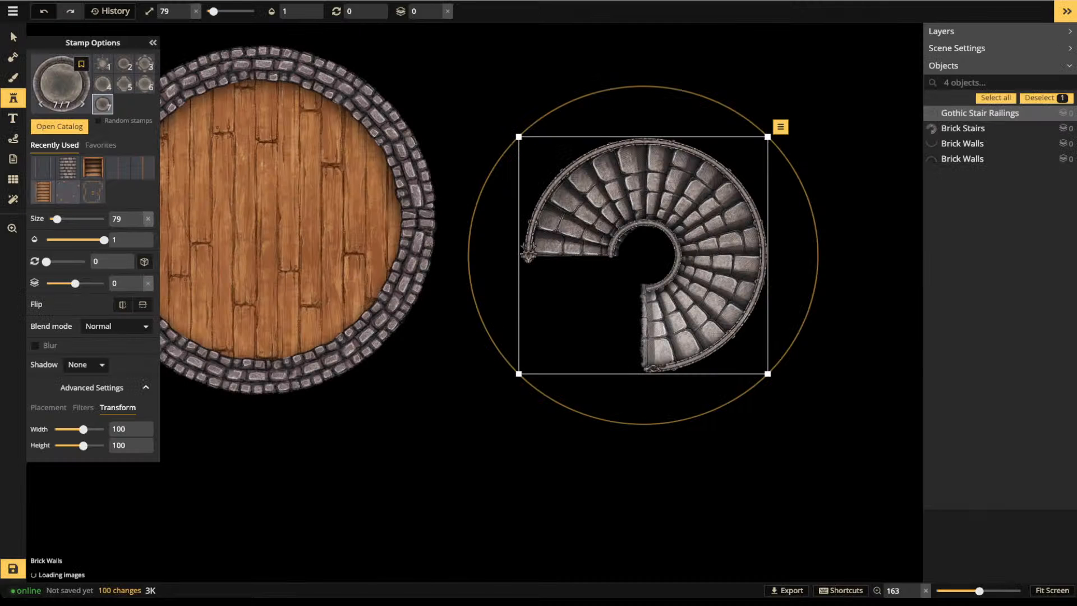
left_click(644, 247)
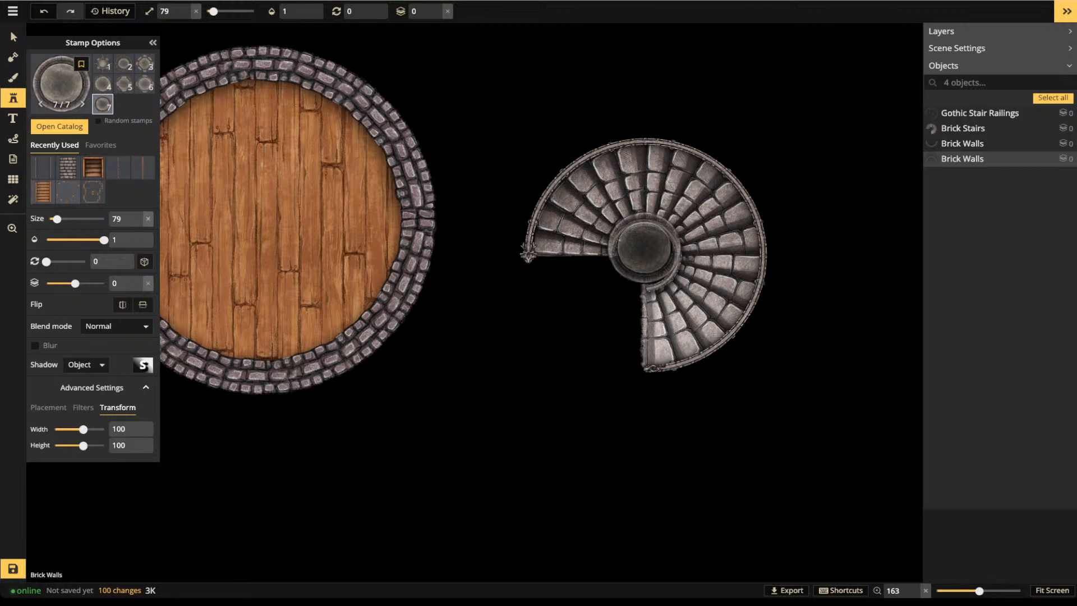
left_click(644, 255)
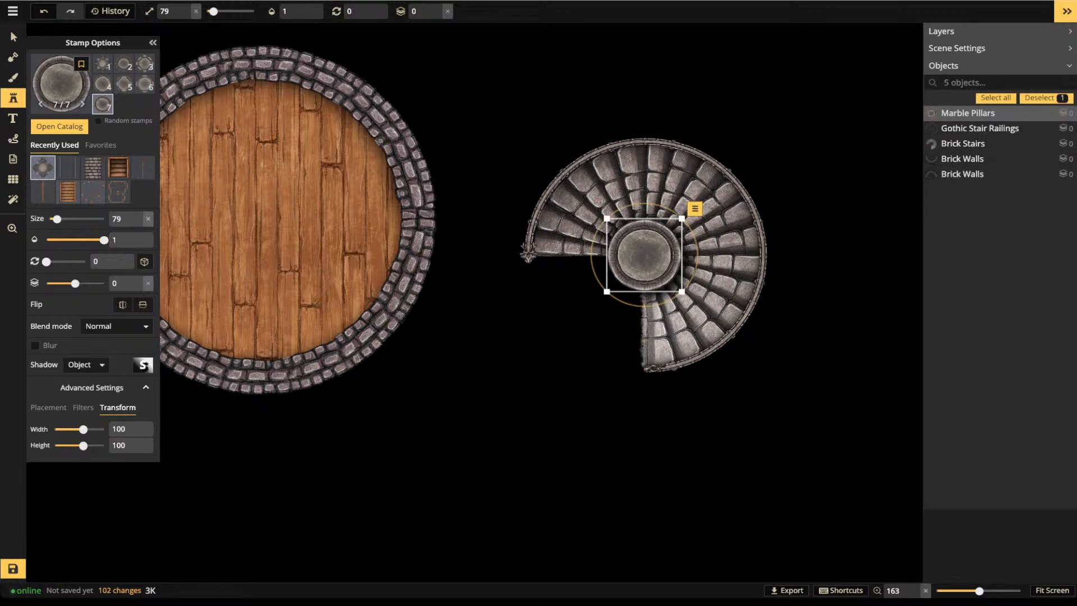
left_click_drag(645, 257, 643, 256)
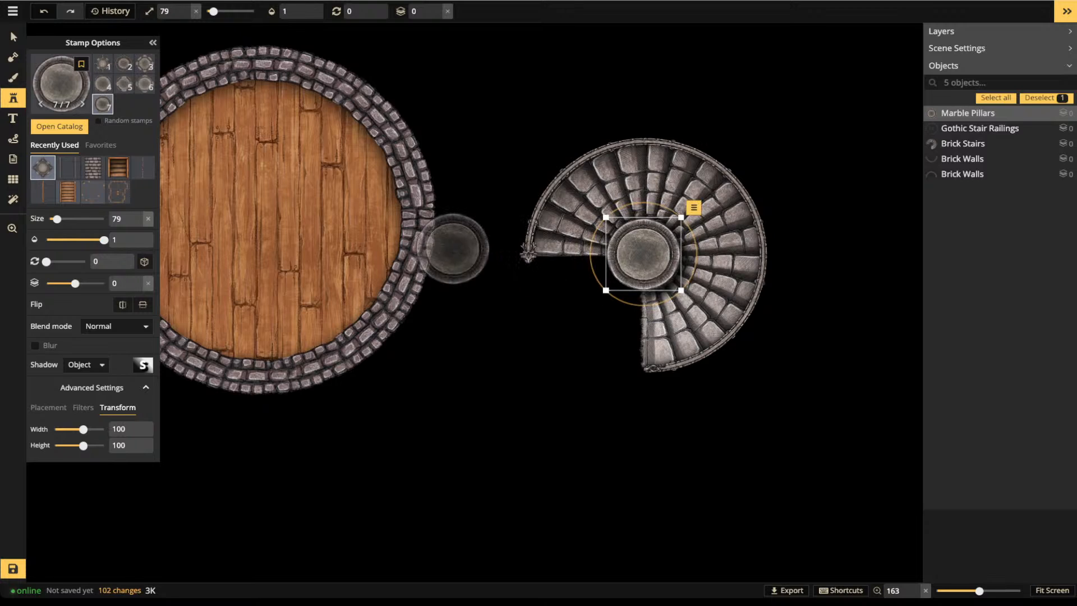
Customize the marble pillar's object shadow with horizontal and vertical offsets of 0, a blur of 12 and an opacity of 100
left_click(143, 365)
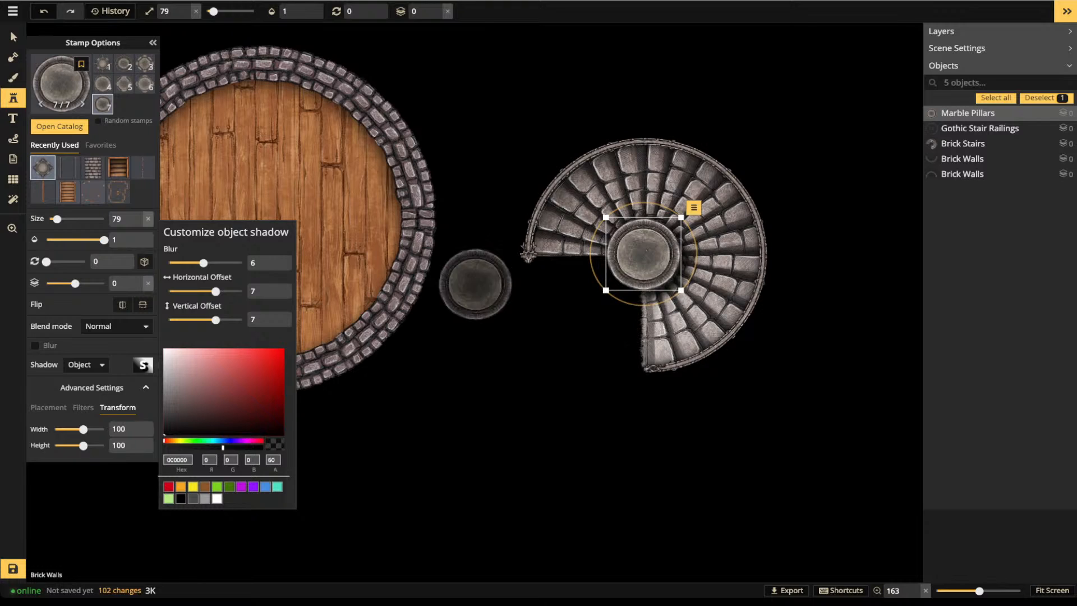
left_click(263, 291)
key("BackSpace")
type("0")
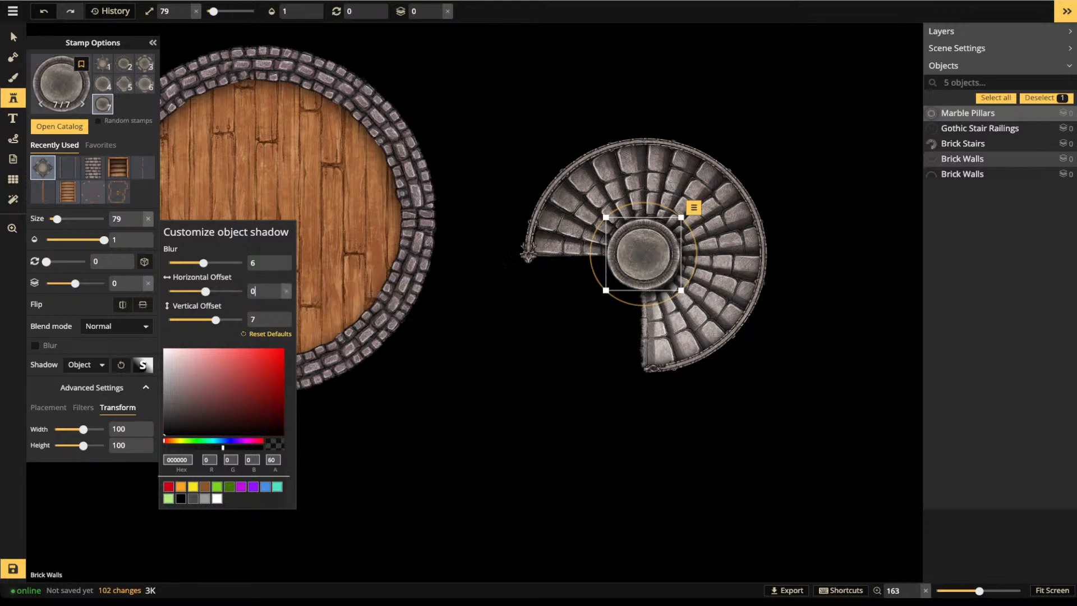
key("Tab")
type("0")
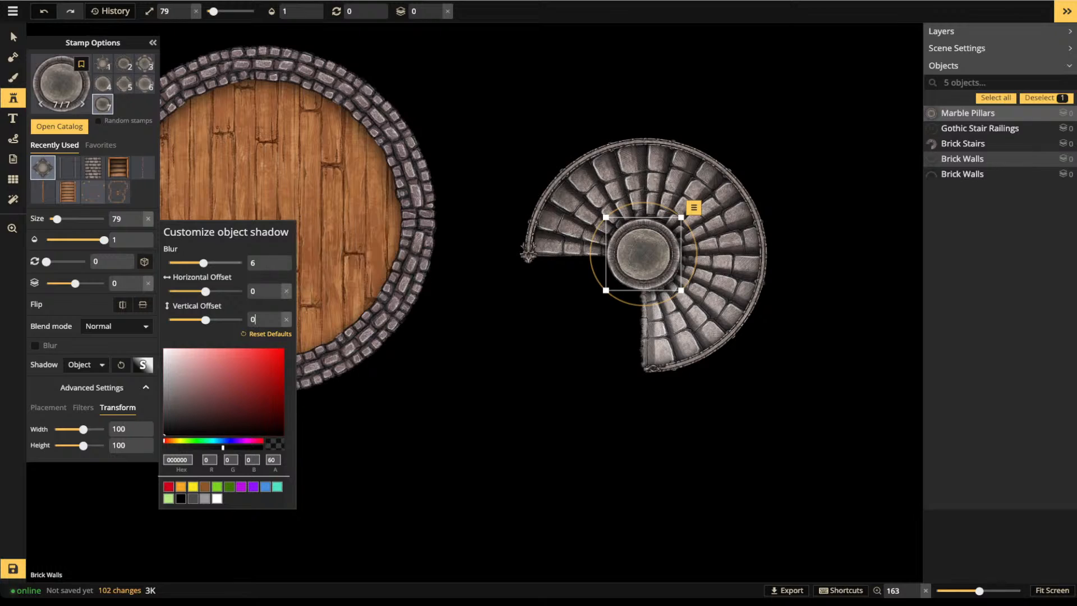
left_click_drag(204, 263, 216, 263)
left_click_drag(223, 448, 262, 448)
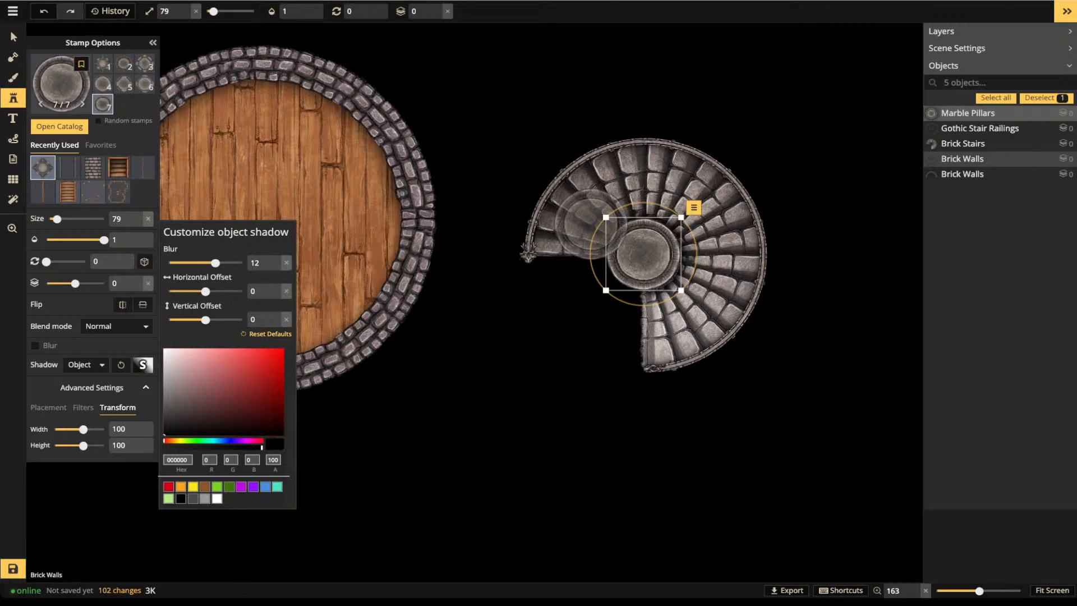
left_click(654, 243)
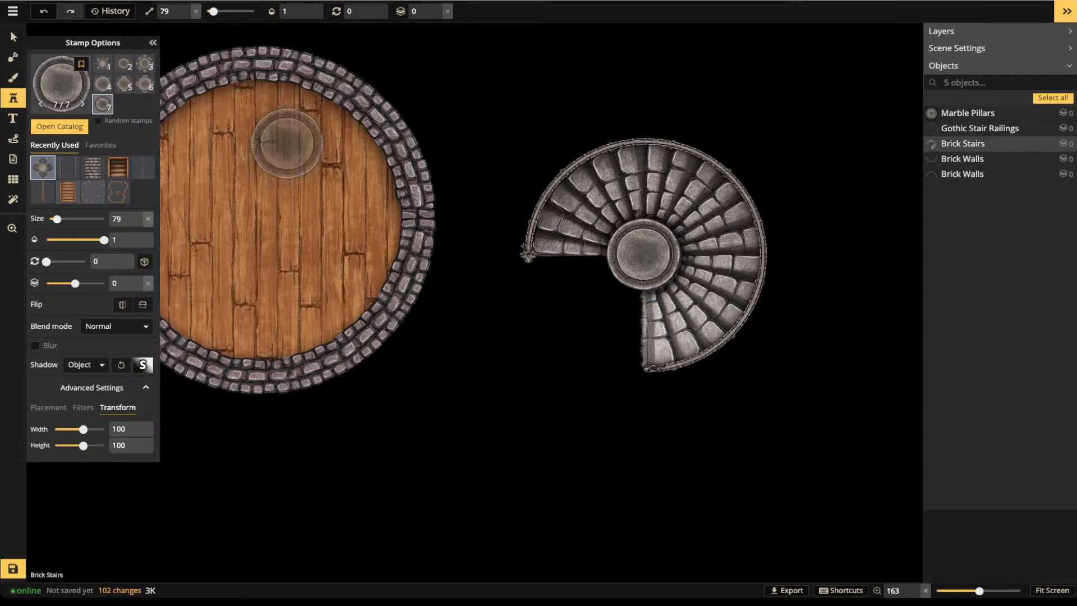
Group the marble pillar, stair railings and brick stairs together
left_click(14, 36)
left_click_drag(556, 136, 818, 394)
left_click(501, 11)
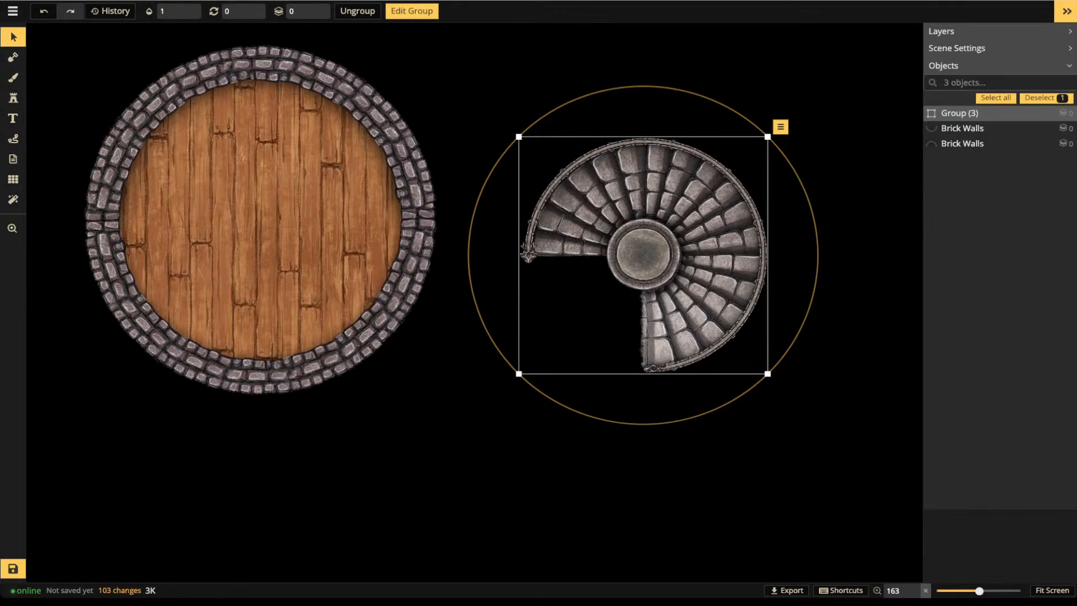
Rename the new group as STAIRS and move it over the upper-right edge of the round wooden-floored room
left_click(1038, 113)
key("Return")
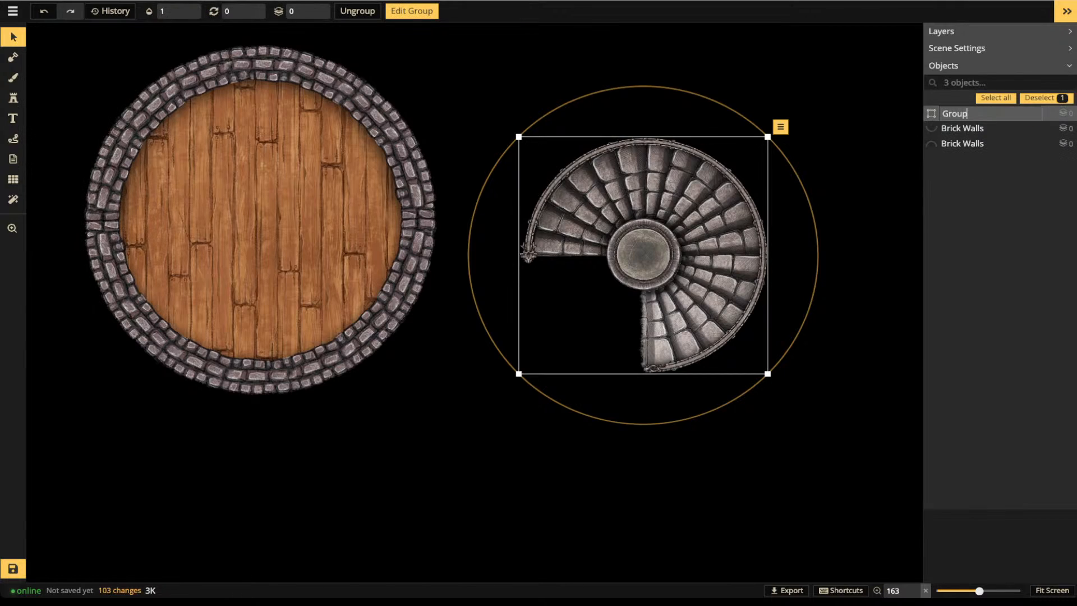
type("STAIRS")
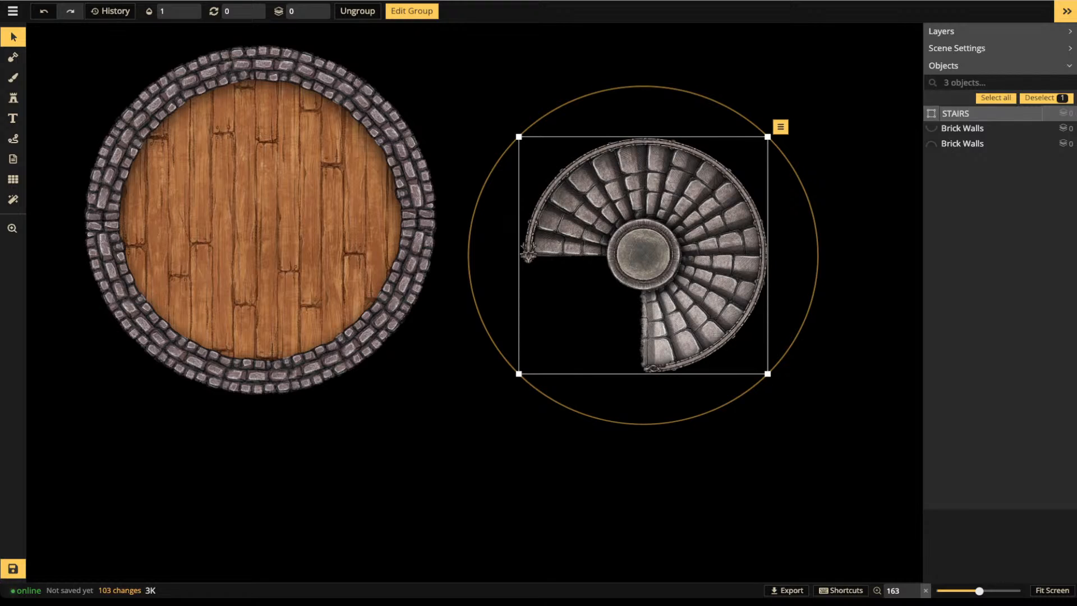
key("Return")
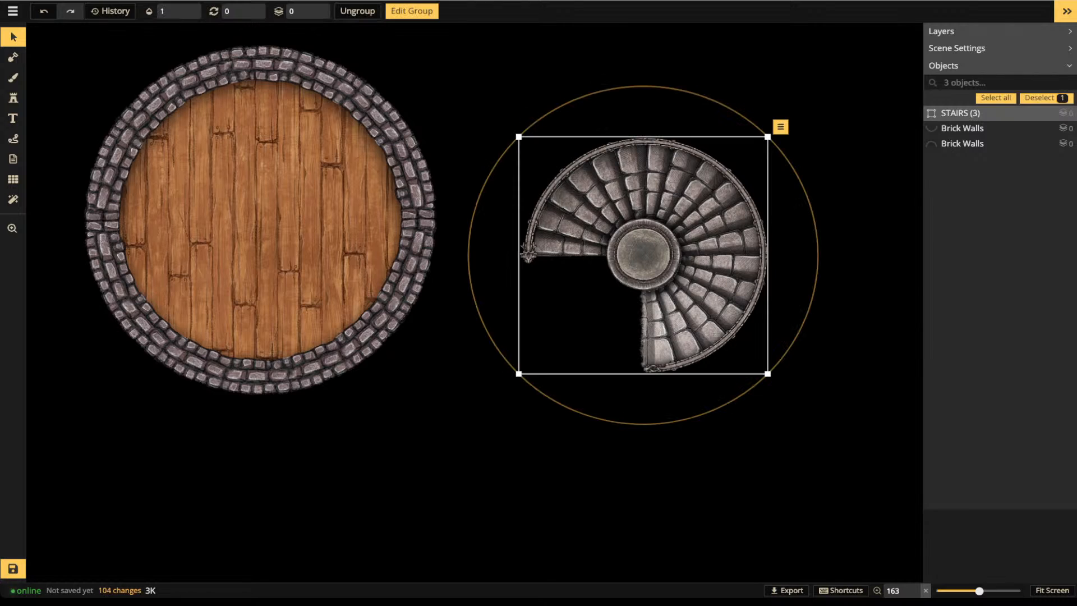
left_click_drag(642, 226, 589, 265)
key("space")
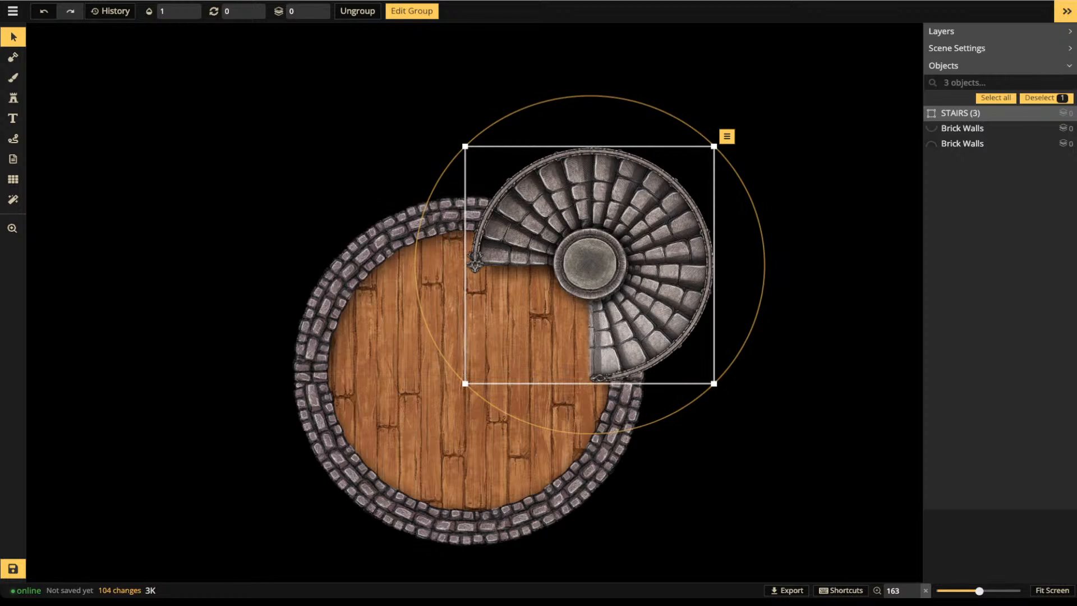
Inside the STAIRS group, set the brick stairs' shadow to None
double_click(960, 113)
left_click(963, 144)
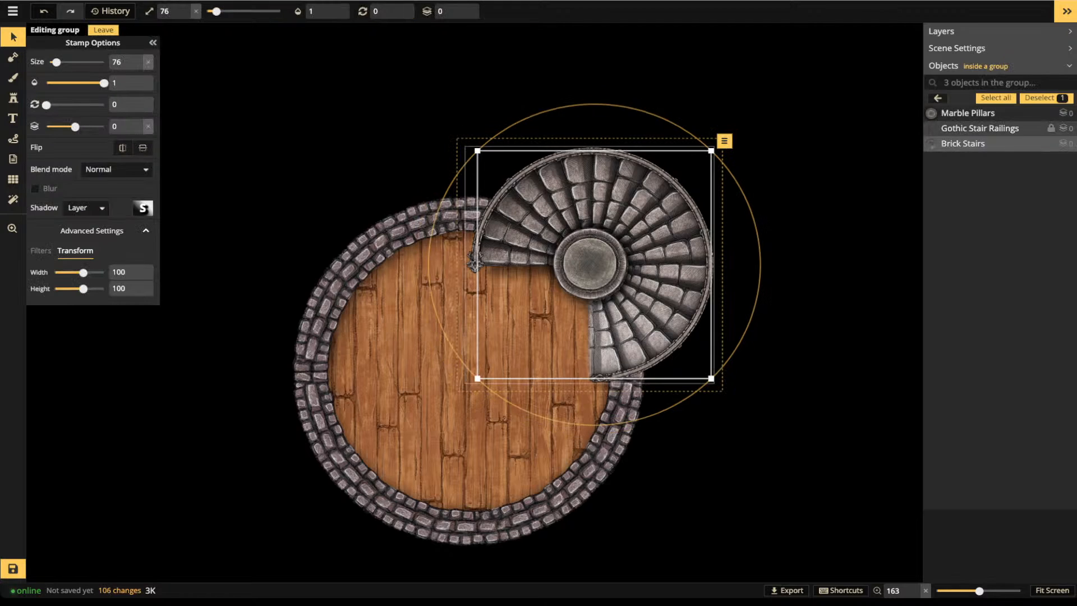
left_click(967, 114)
left_click(962, 144)
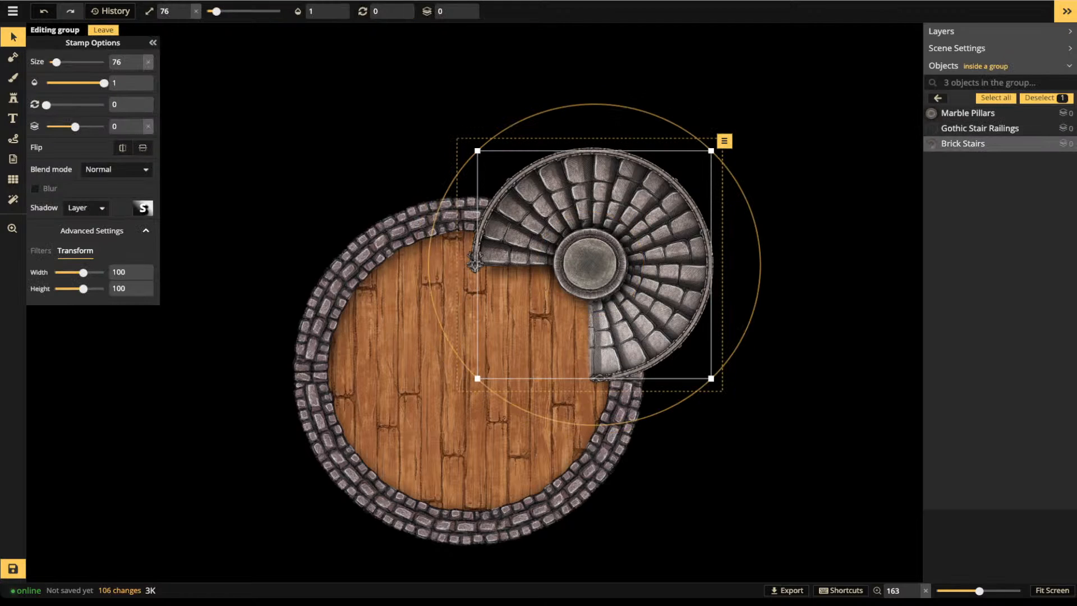
left_click(85, 207)
left_click(78, 230)
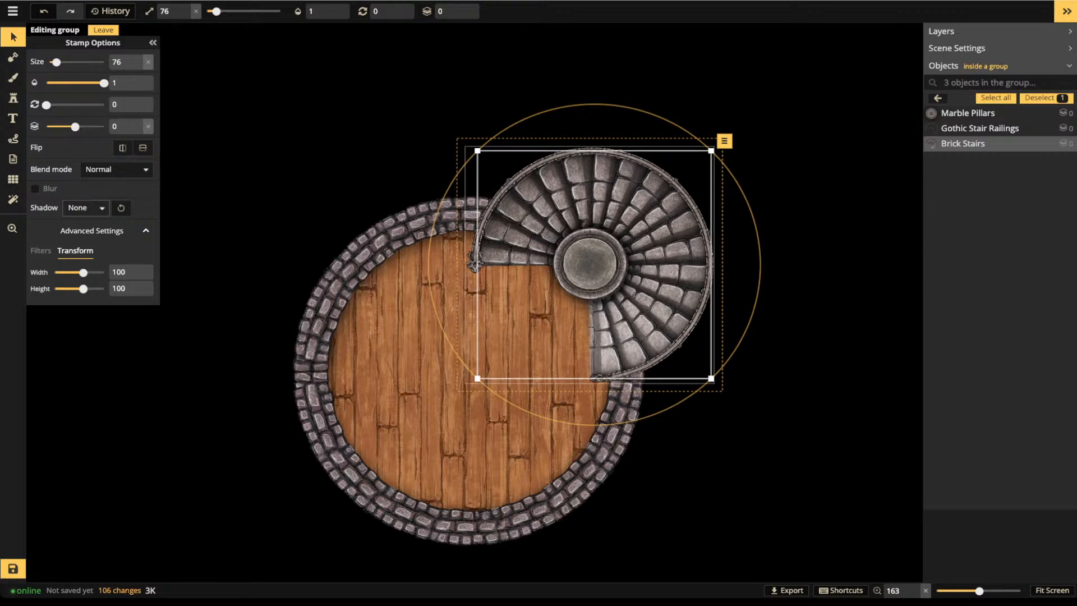
Place the straight wooden wall, variant 4, at size 86 without shadow along the stairs' lower end and try it on layer -1
left_click(13, 98)
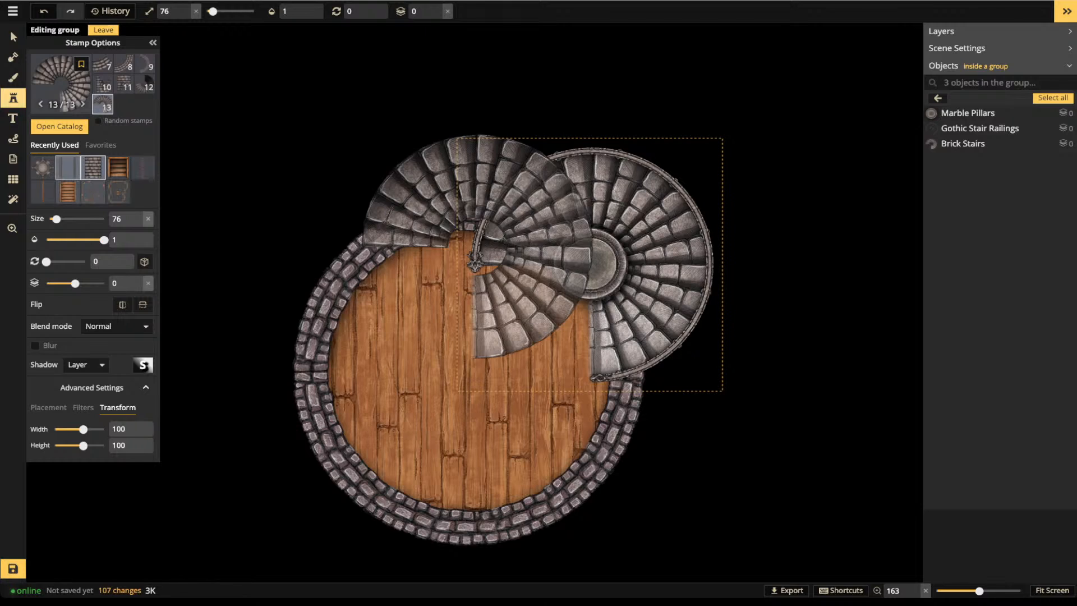
left_click(43, 191)
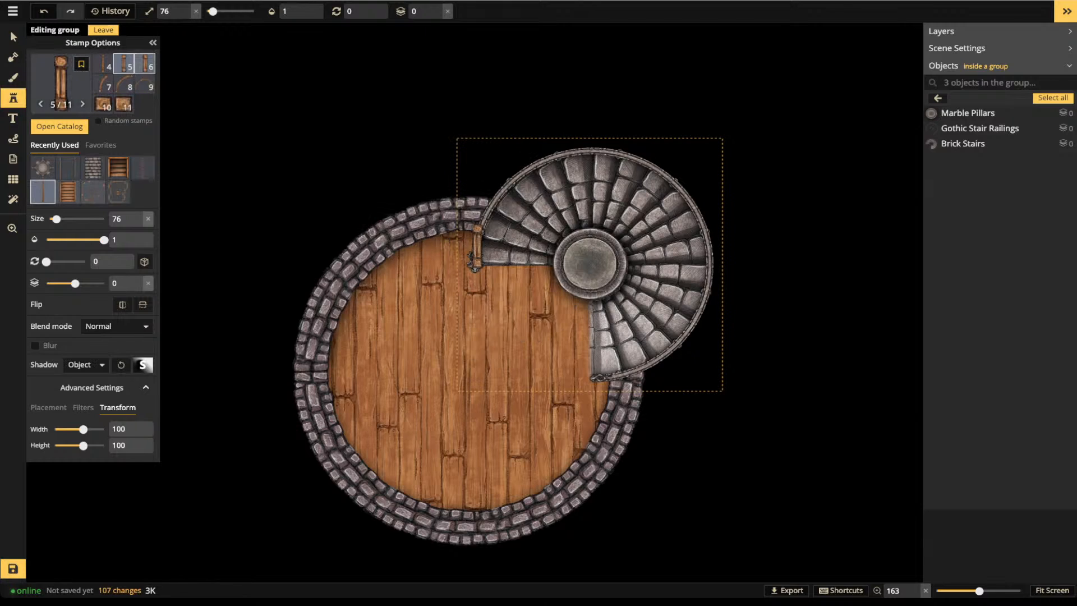
key("Right")
scroll(579, 344, "up", 3)
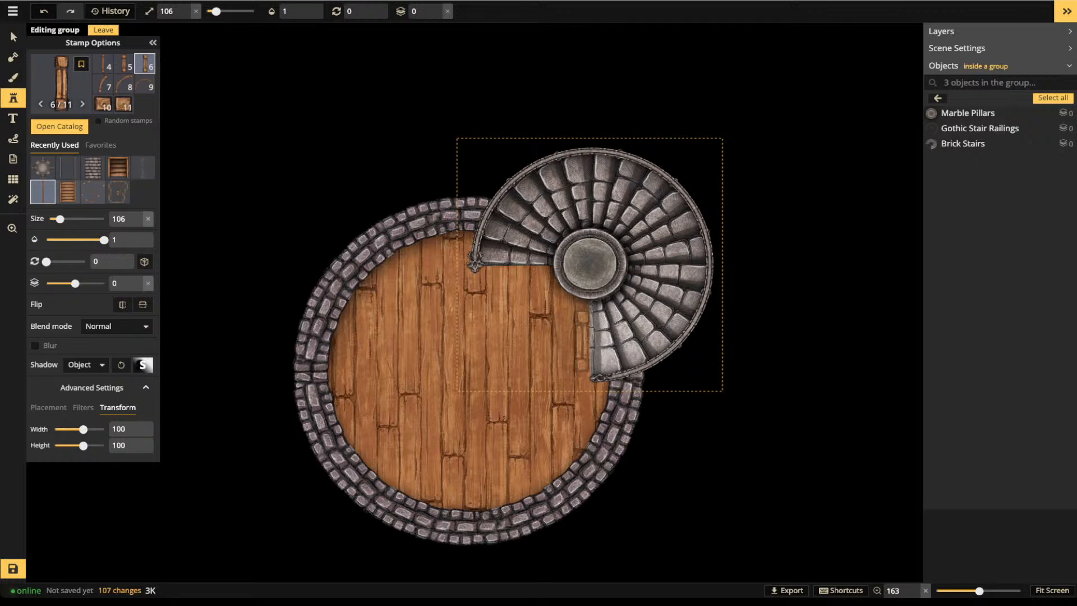
scroll(579, 345, "up", 2)
key("Left")
key("Left")
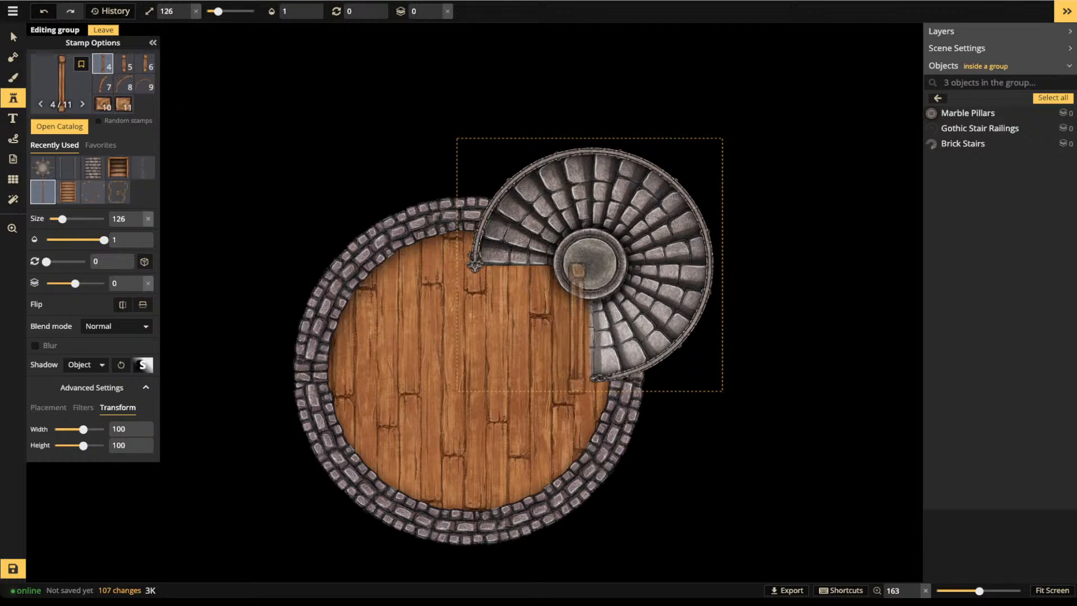
left_click(85, 364)
left_click(79, 379)
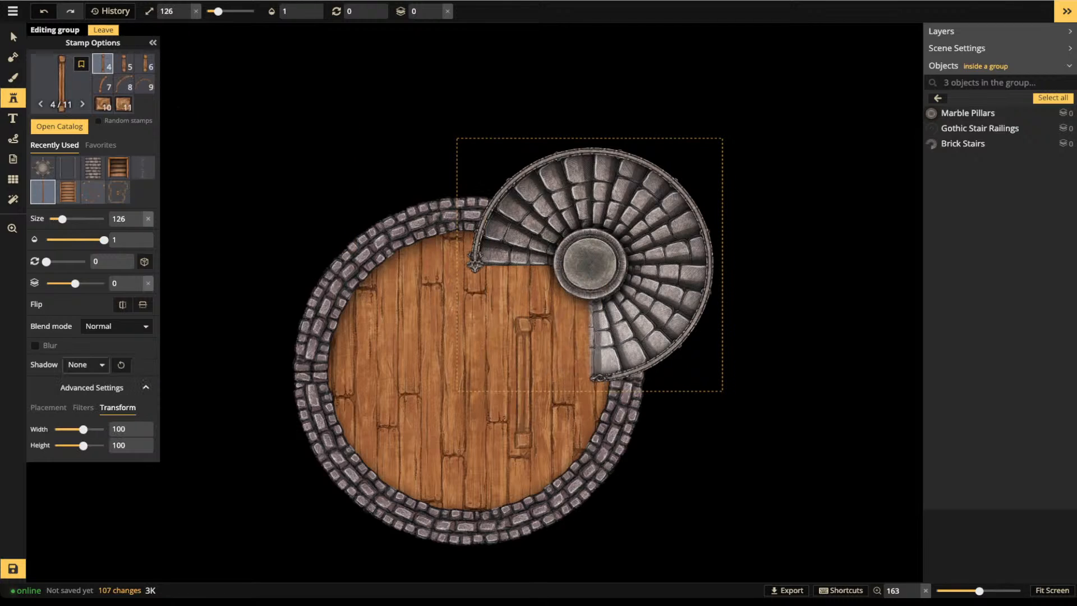
scroll(587, 326, "down", 4)
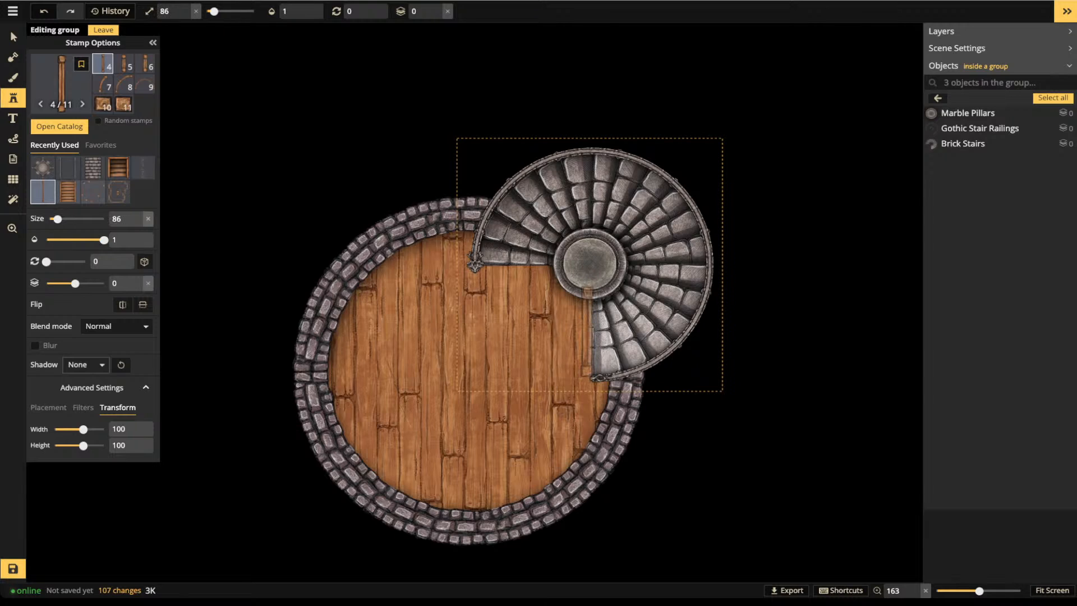
left_click(588, 335)
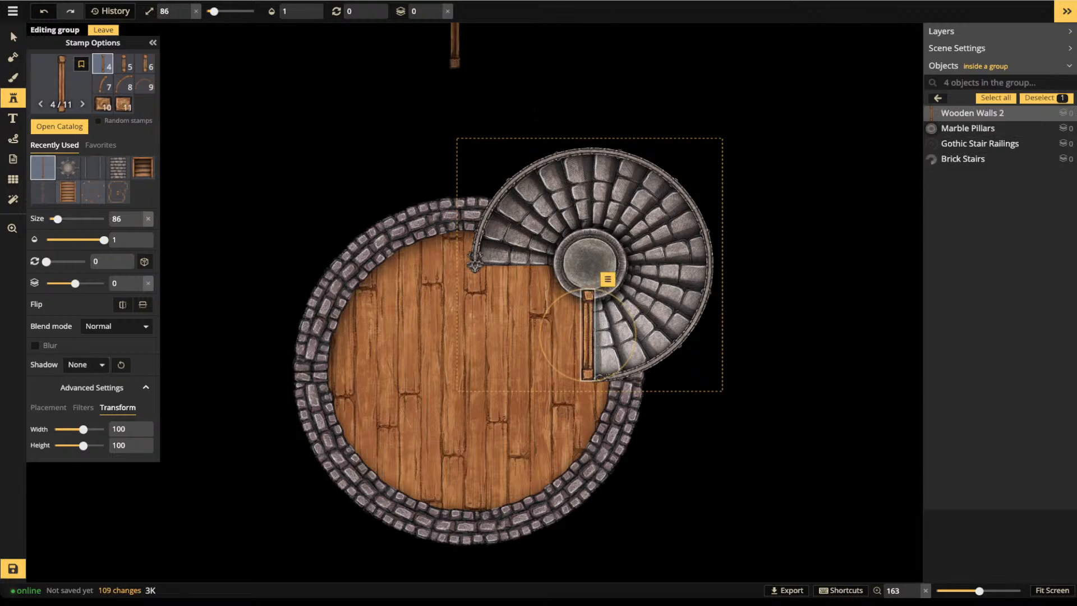
left_click(437, 14)
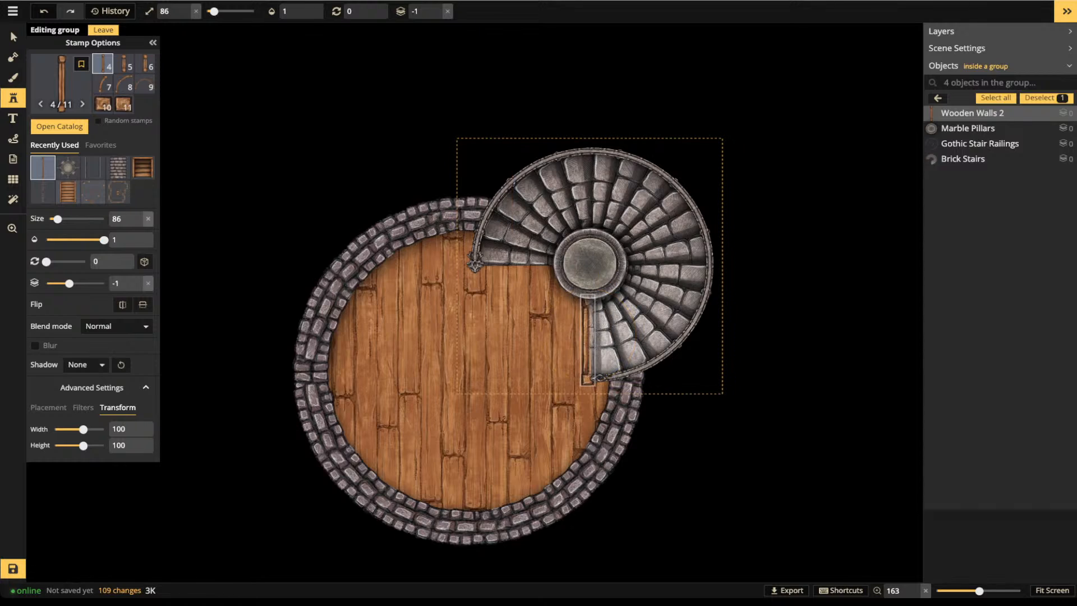
left_click(437, 7)
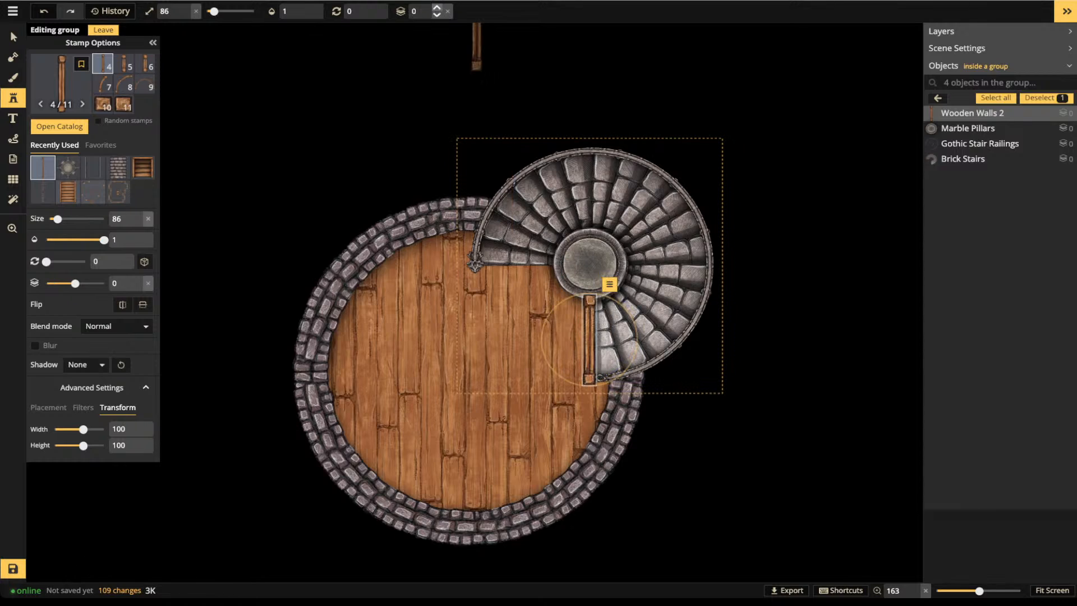
Raise the marble pillar to layer 1 so that it covers the end of the wooden wall
left_click(13, 37)
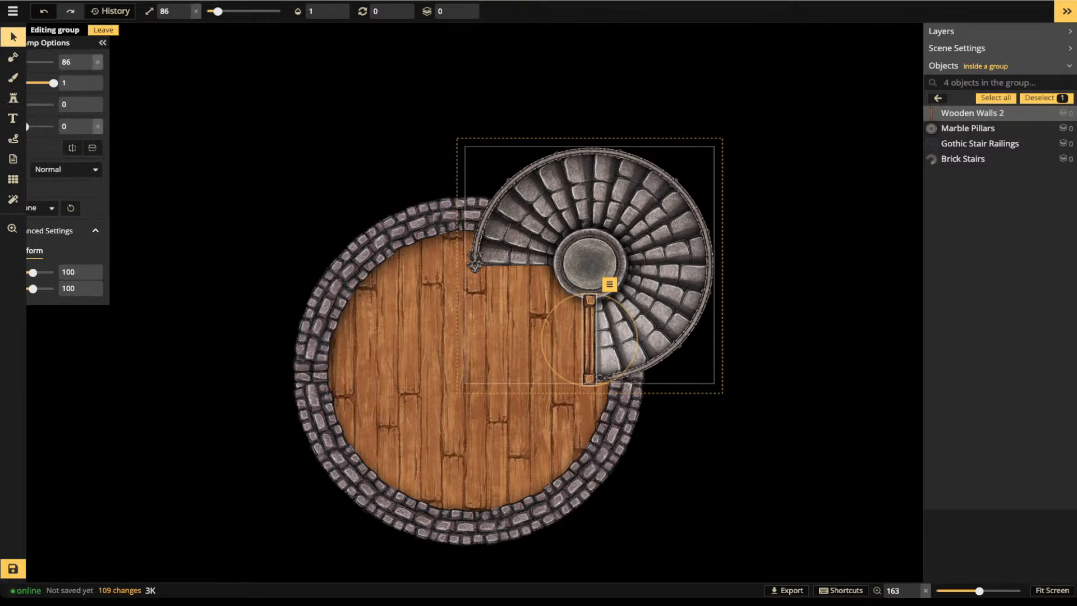
left_click(589, 264)
left_click(464, 7)
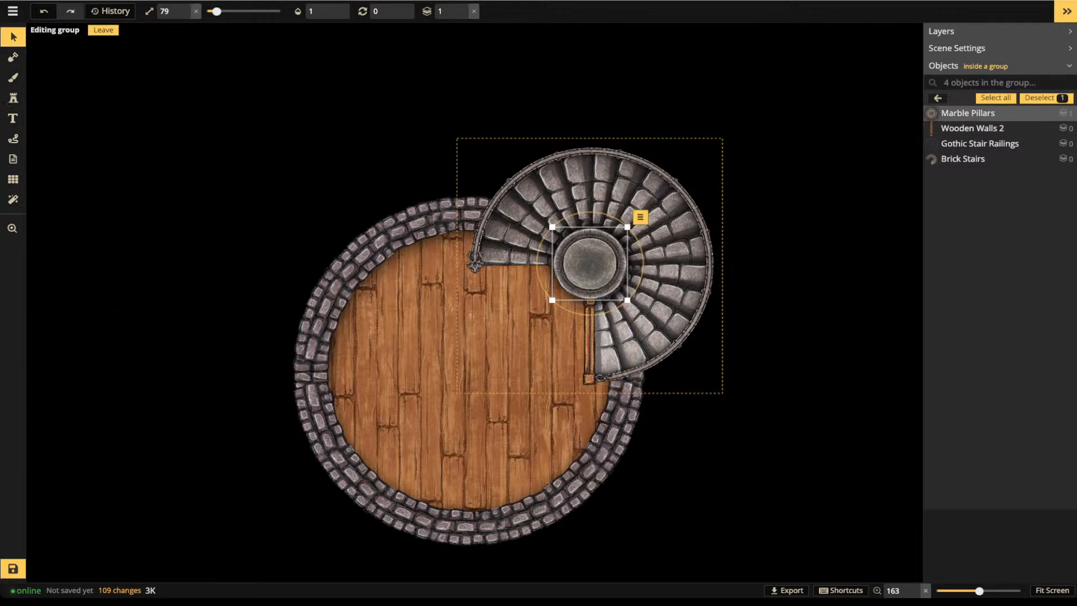
Delete the wooden wall piece at the lower end of the stairs
left_click(539, 160)
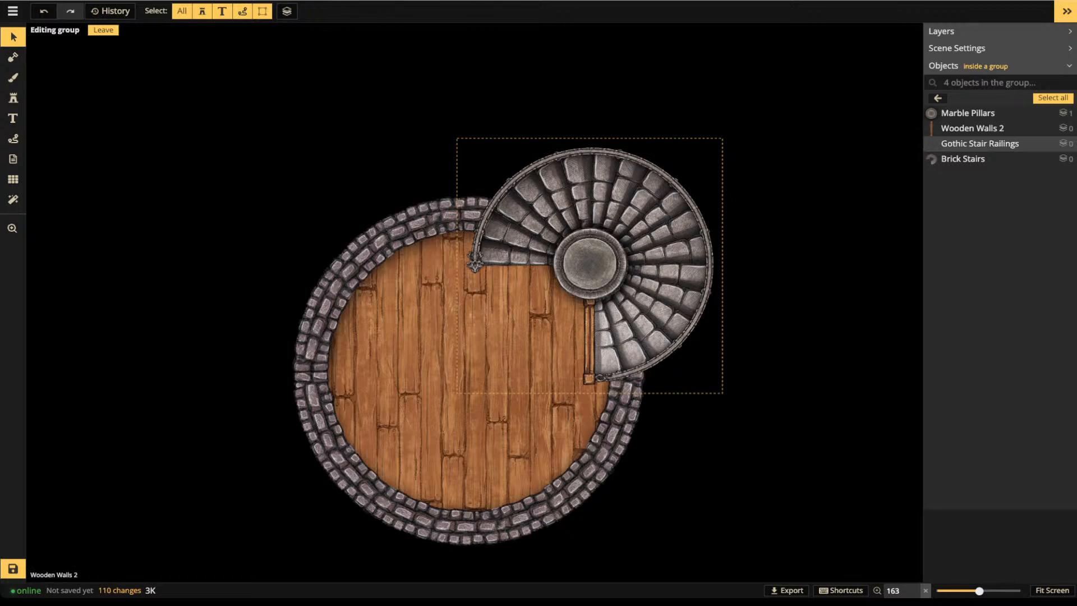
left_click(590, 341)
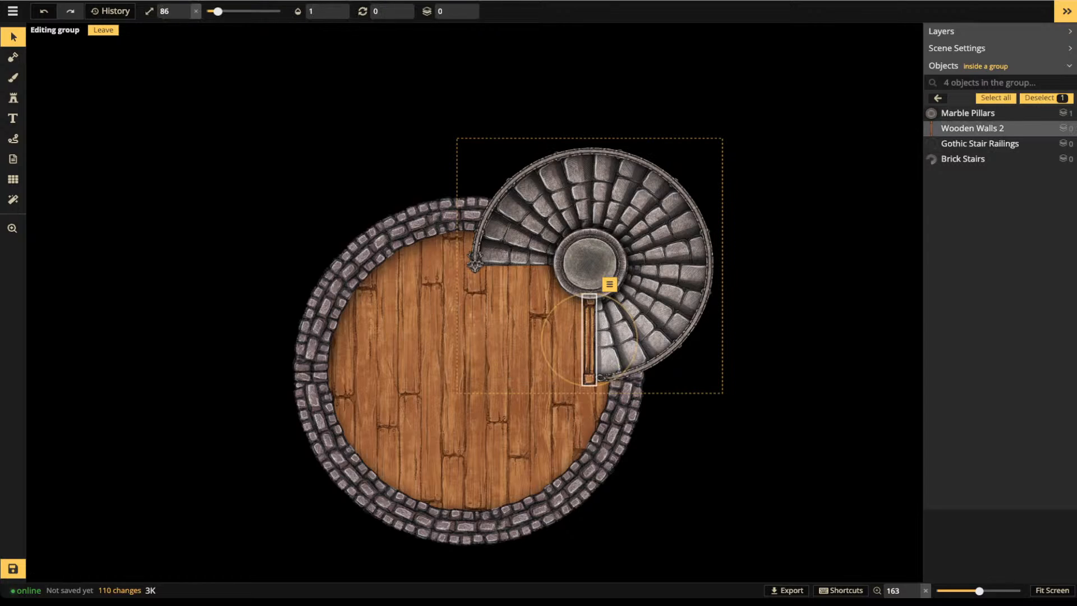
key("Delete")
Place the straight brick wall, variant 4, at size 86 and rotation 180 along the lower end of the stairs
left_click(13, 98)
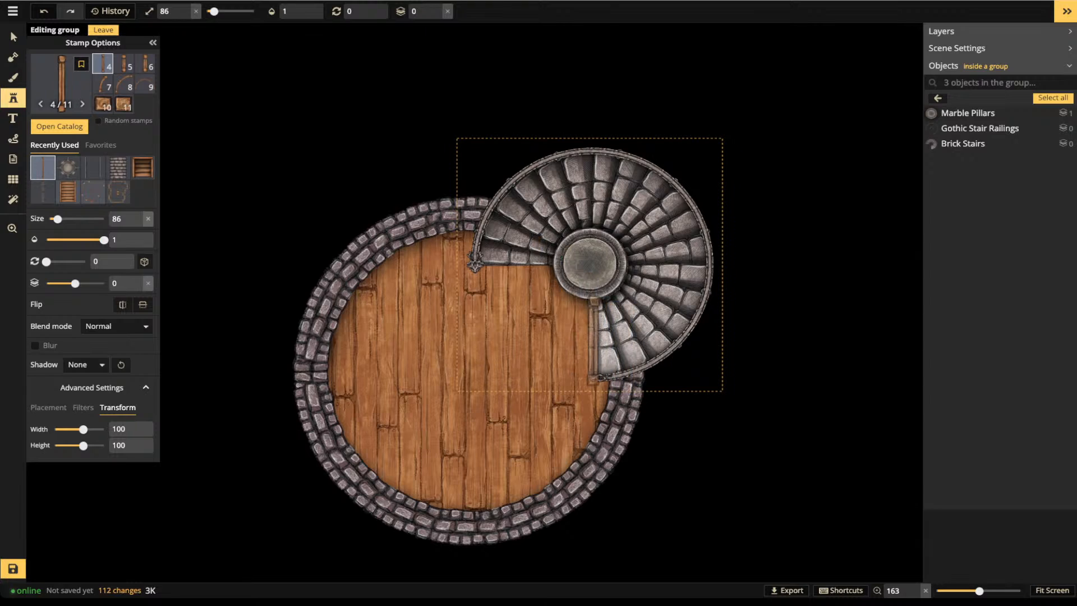
left_click(477, 247)
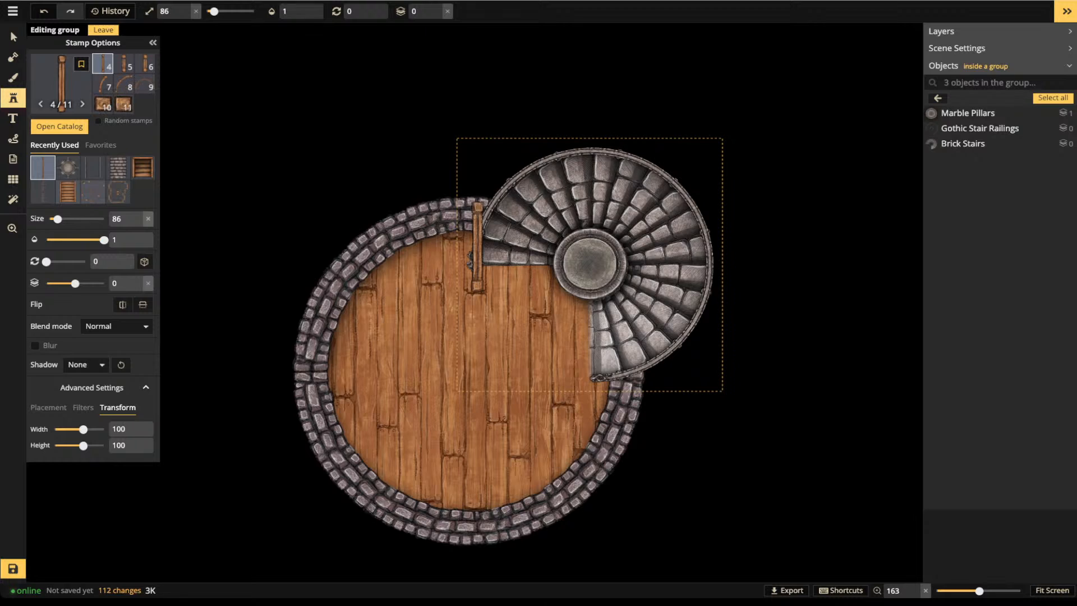
left_click(42, 191)
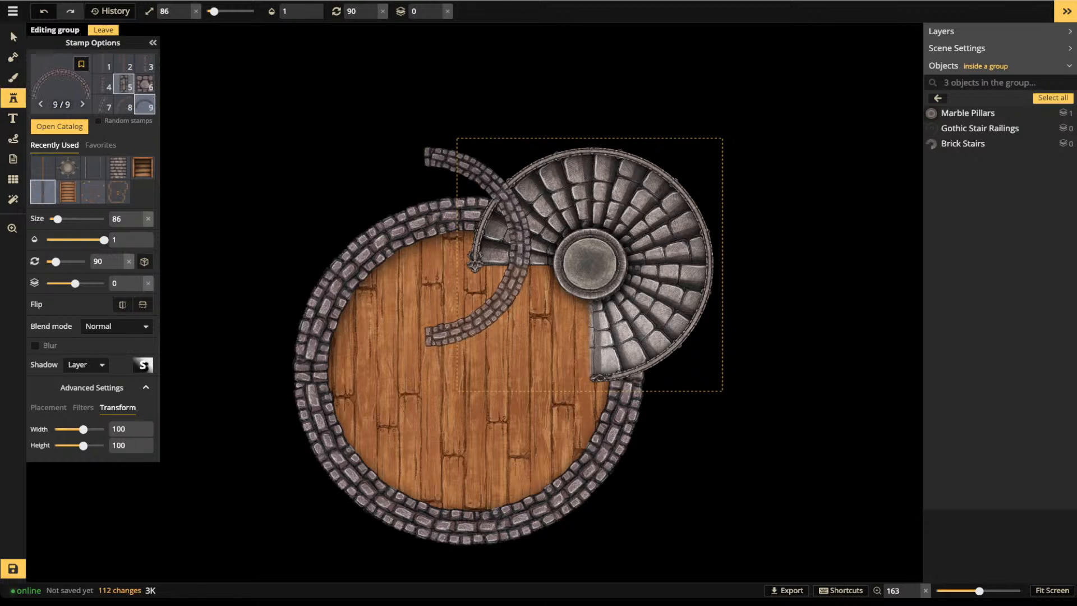
left_click(103, 84)
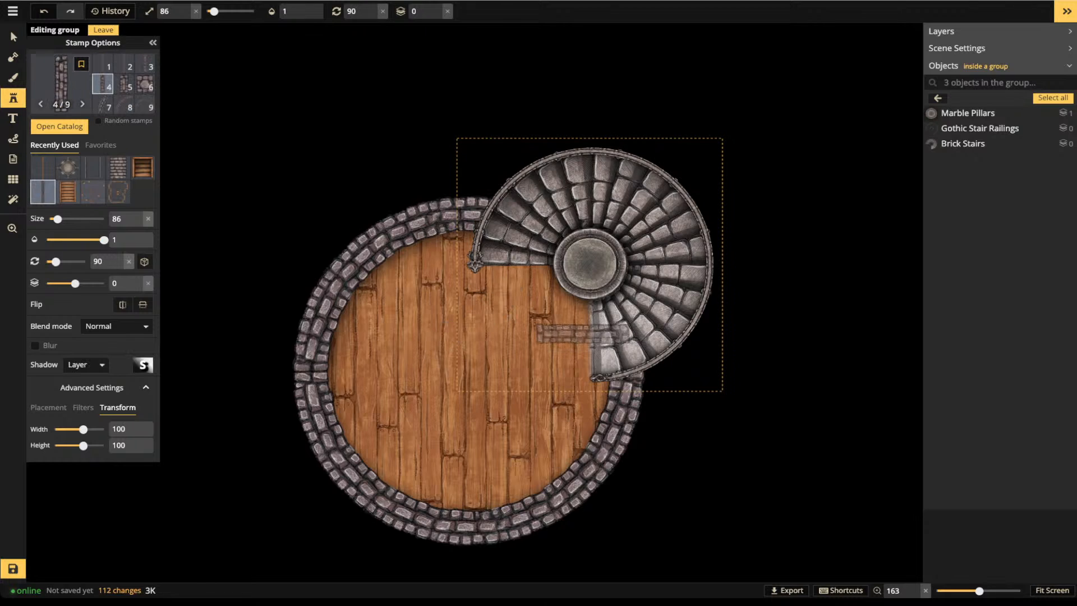
scroll(583, 334, "up", 10)
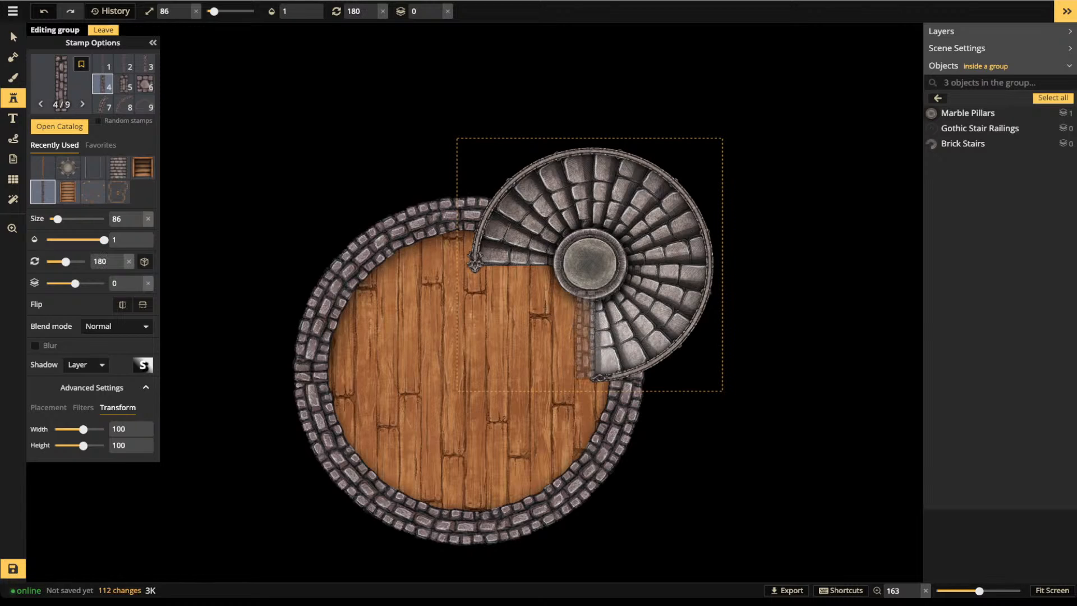
left_click(584, 335)
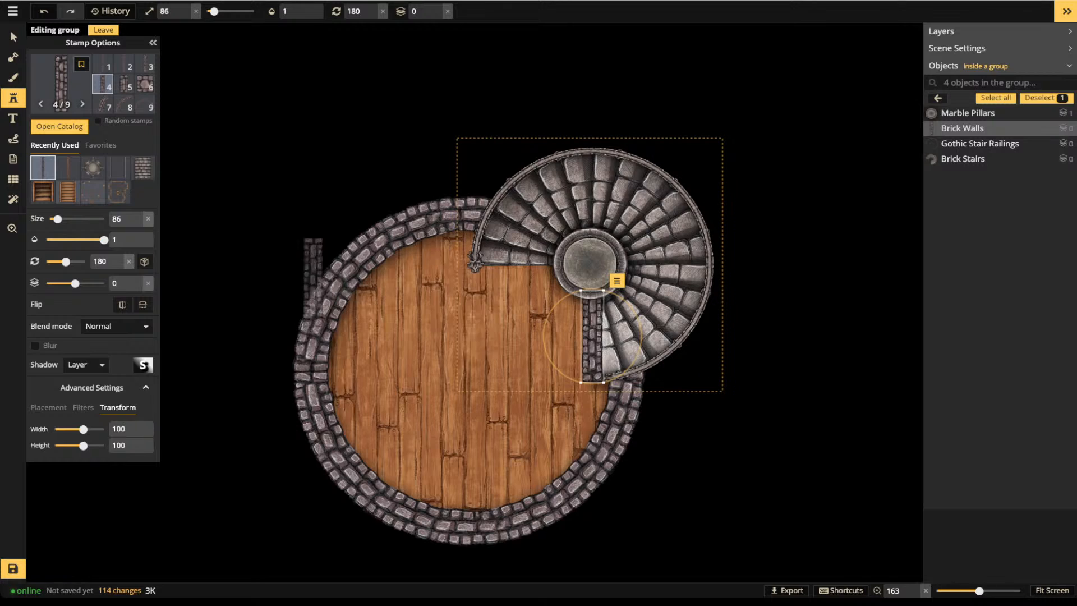
Set the brick wall's shadow to Object with horizontal and vertical offsets of 0
left_click(85, 365)
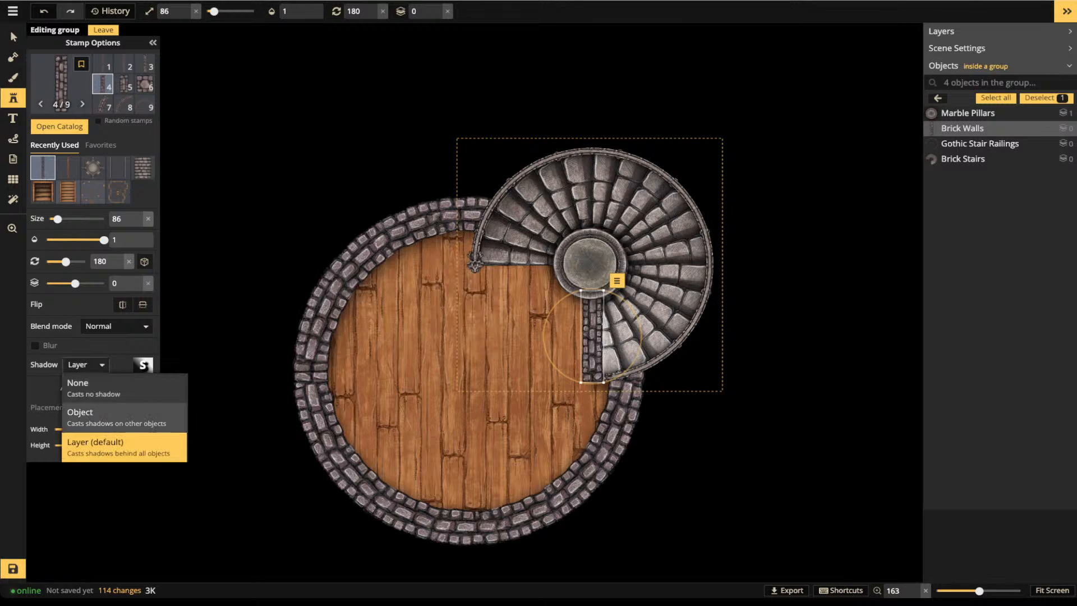
left_click(93, 418)
left_click(144, 365)
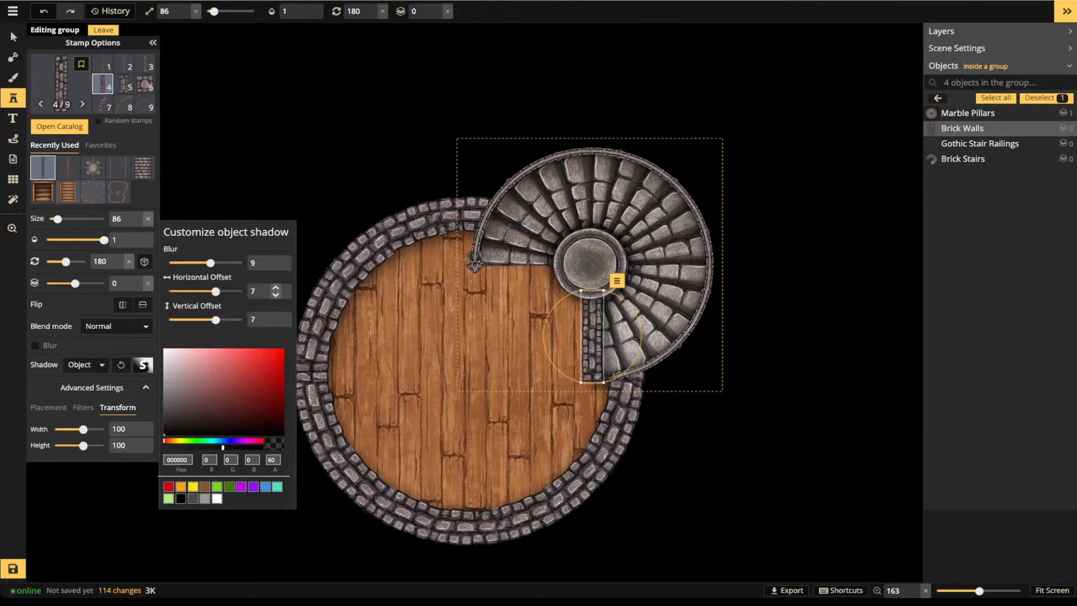
left_click_drag(270, 291, 237, 291)
type("0")
key("Tab")
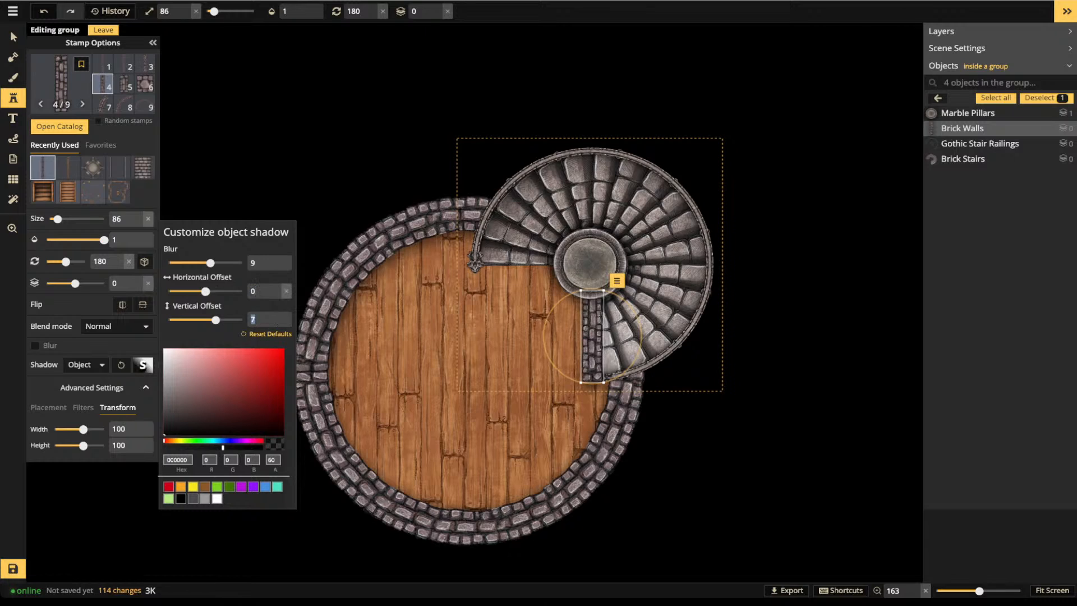
type("0")
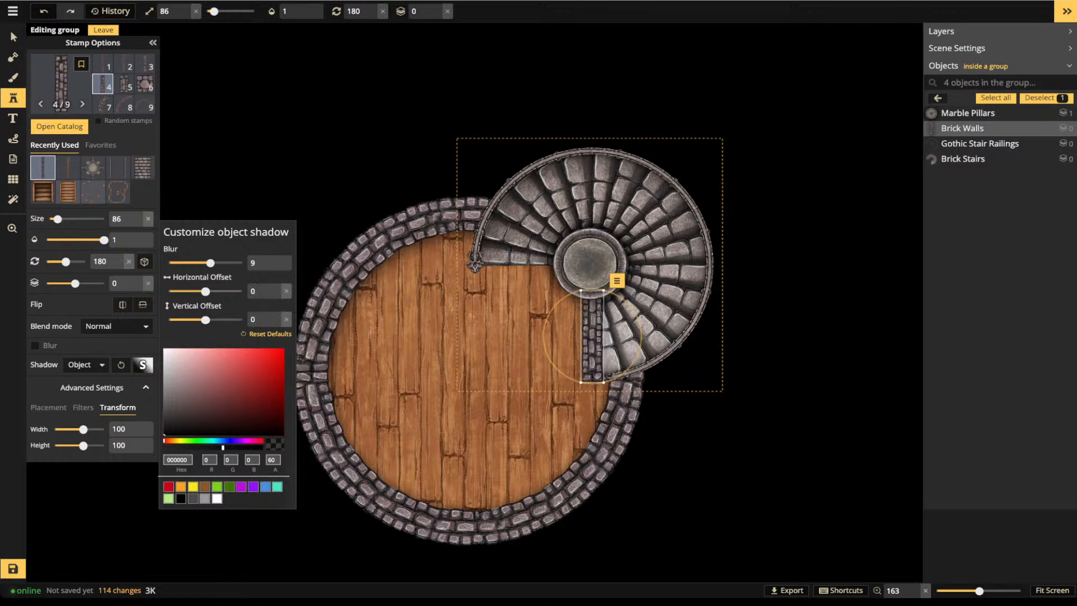
Set the brick wall's shadow to a horizontal offset of -7.5 and an opacity of 73, and leave the group
left_click_drag(205, 291, 197, 291)
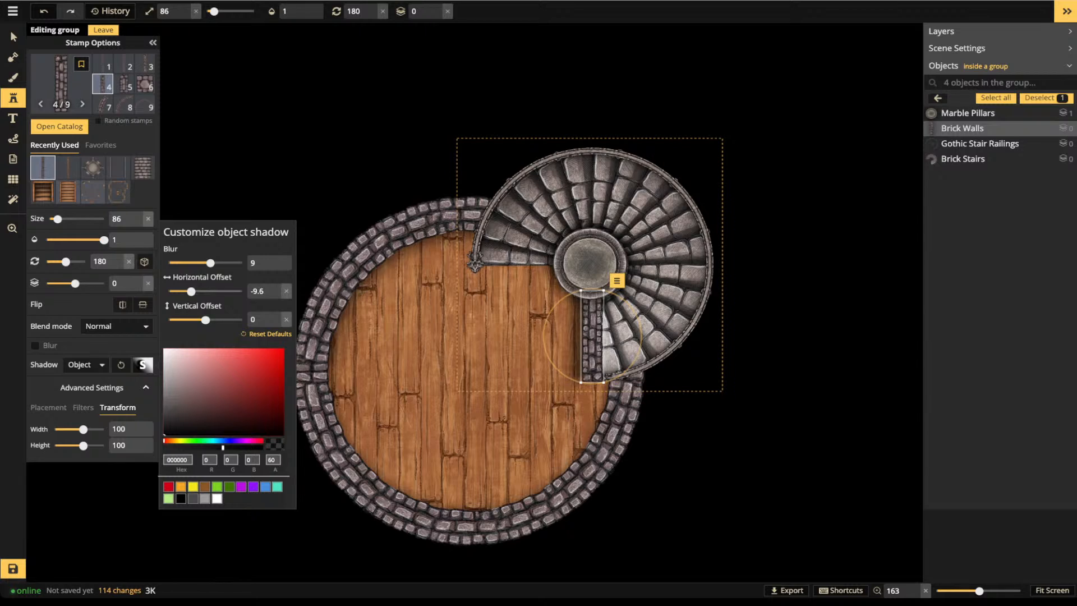
left_click_drag(222, 447, 235, 448)
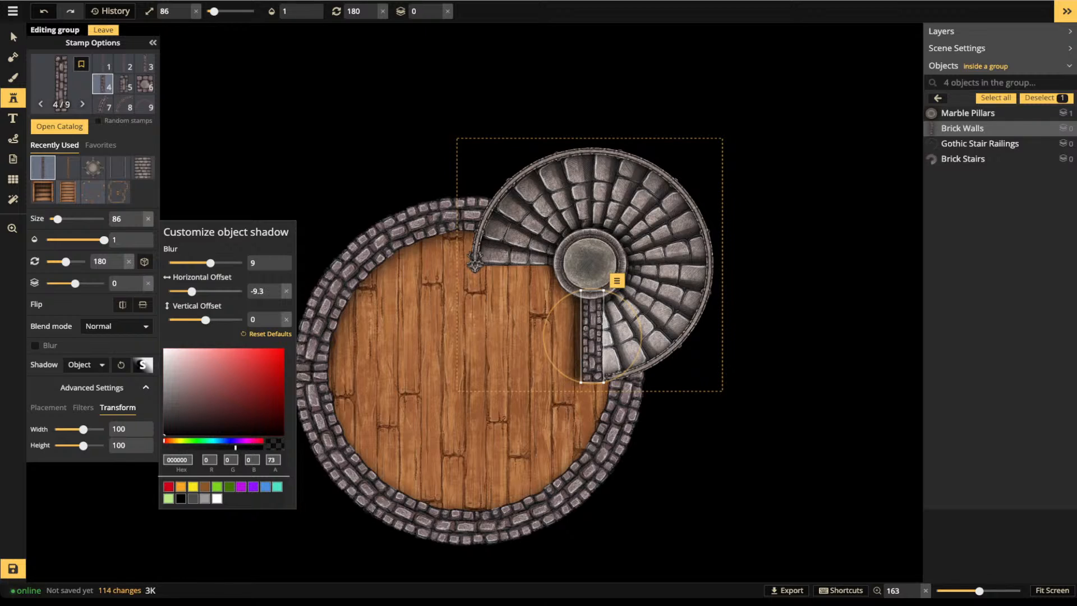
left_click_drag(191, 292, 194, 291)
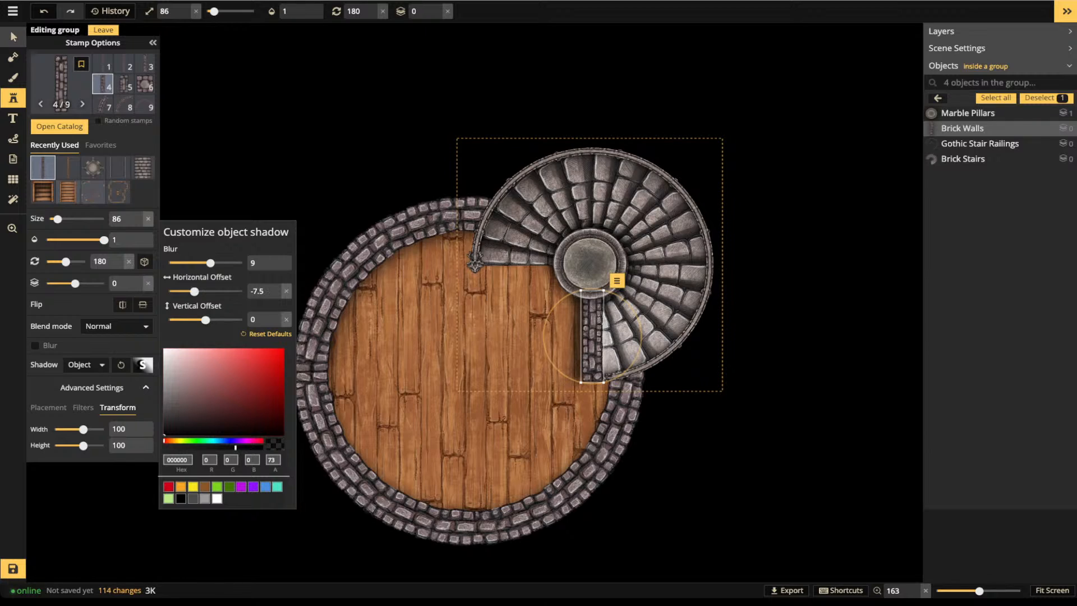
left_click(13, 37)
left_click(13, 37)
scroll(540, 241, "down", 5)
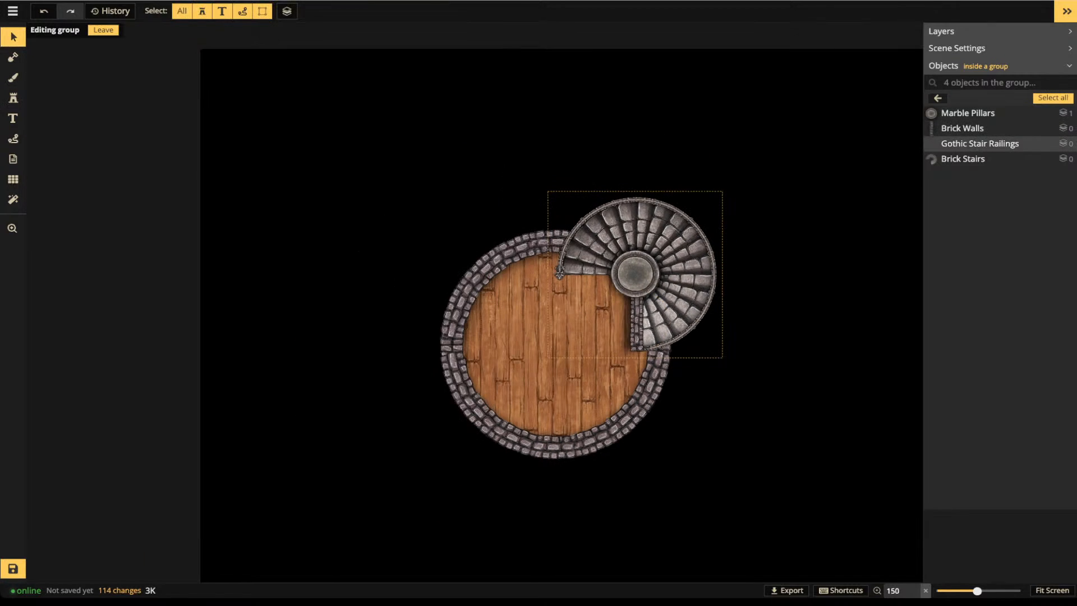
key("Escape")
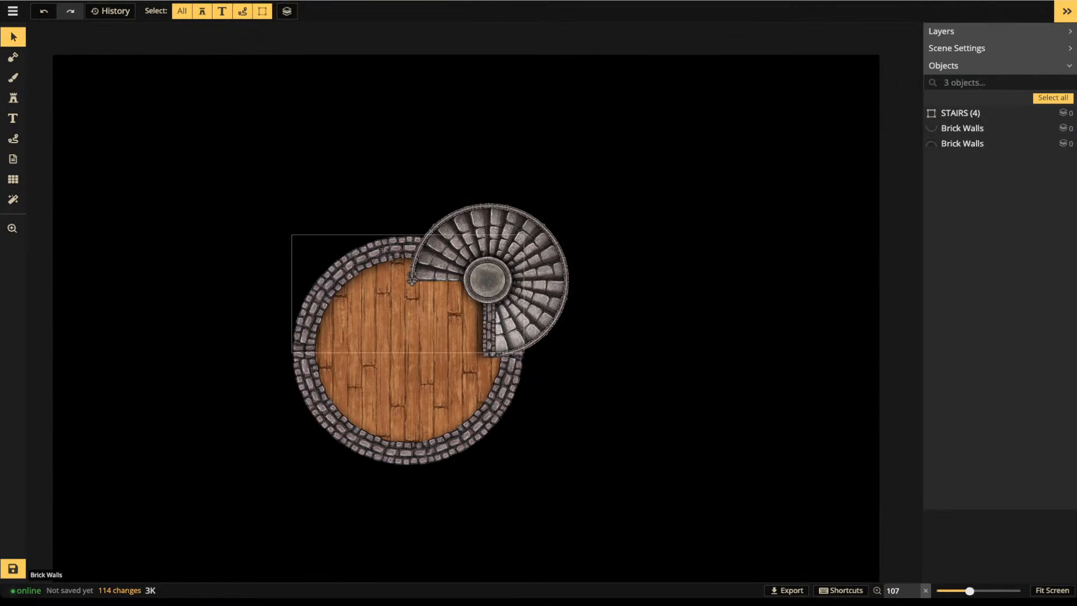
Draw a white free-draw path of width 1.5 along the outer side and lower end of the brick wall
left_click(13, 139)
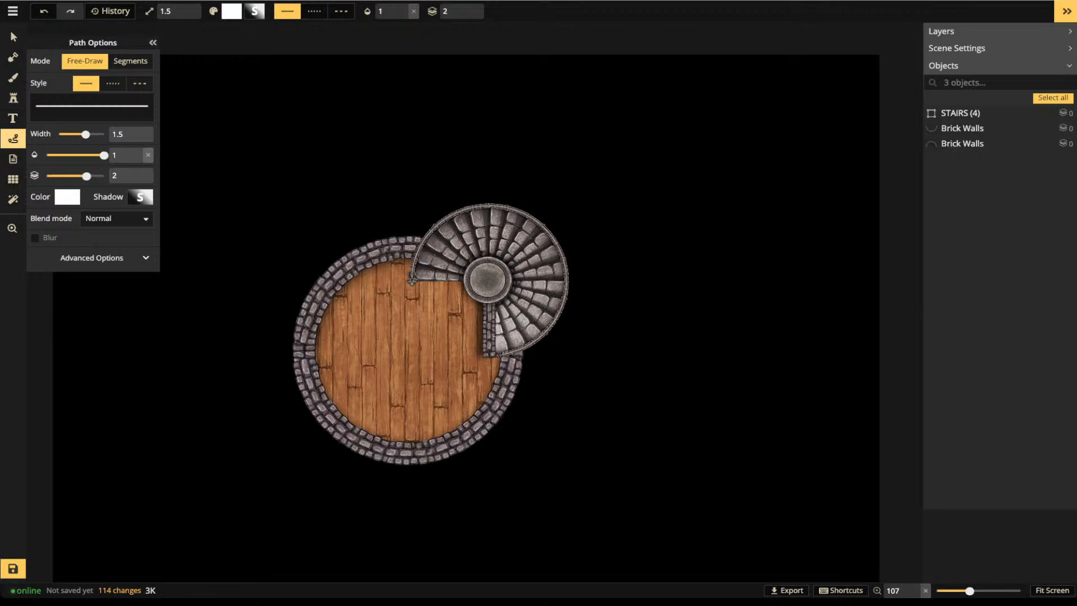
left_click(130, 61)
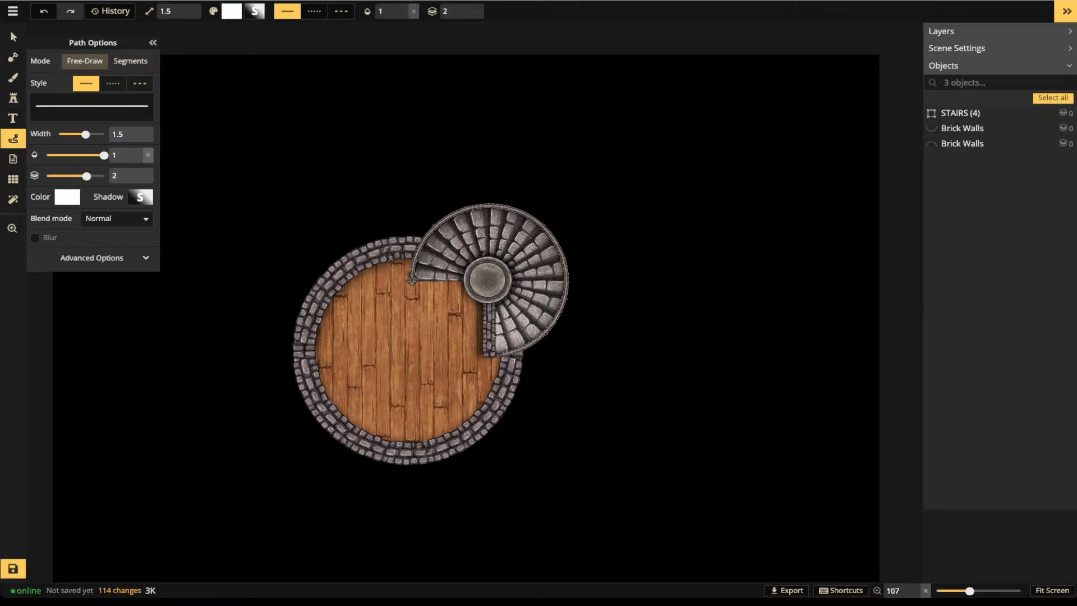
left_click_drag(484, 359, 496, 360)
left_click(350, 370)
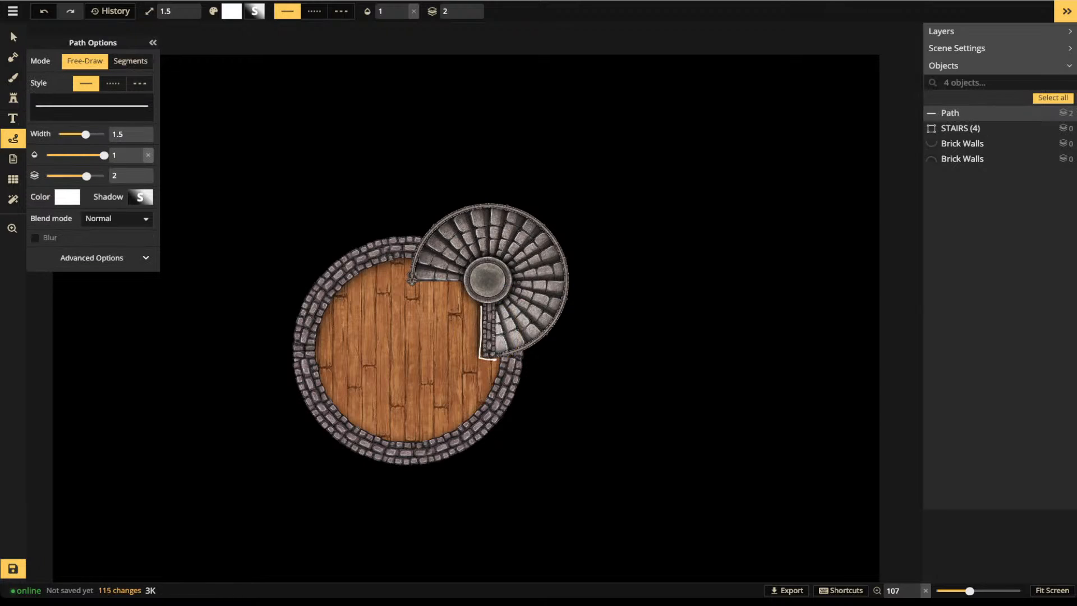
Sketch a free-draw arrow from the wooden floor up around the spiral stairs to the brick wall, and delete it
mouse_move(351, 370)
left_mouse_down()
mouse_move(459, 331)
mouse_move(393, 373)
mouse_move(463, 335)
mouse_move(390, 384)
mouse_move(437, 290)
left_mouse_up()
key("Delete")
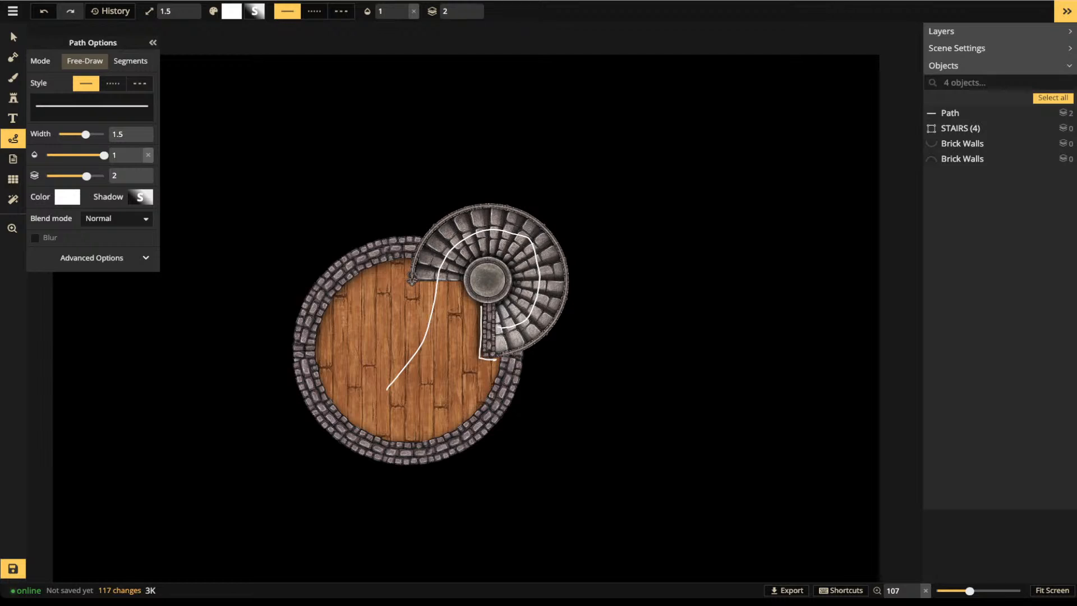
left_click_drag(495, 359, 495, 359)
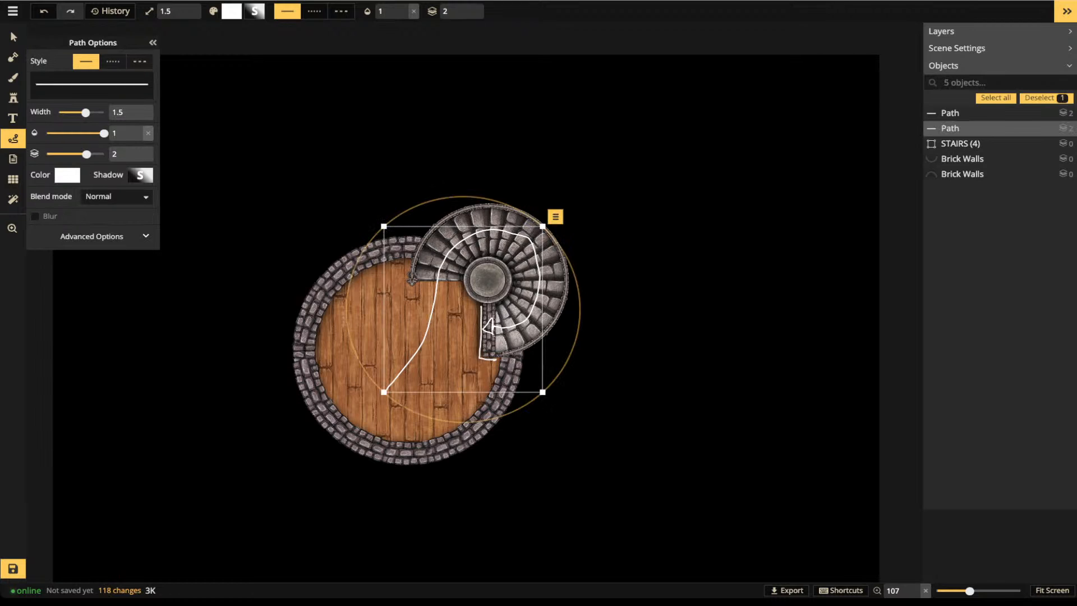
key("Delete")
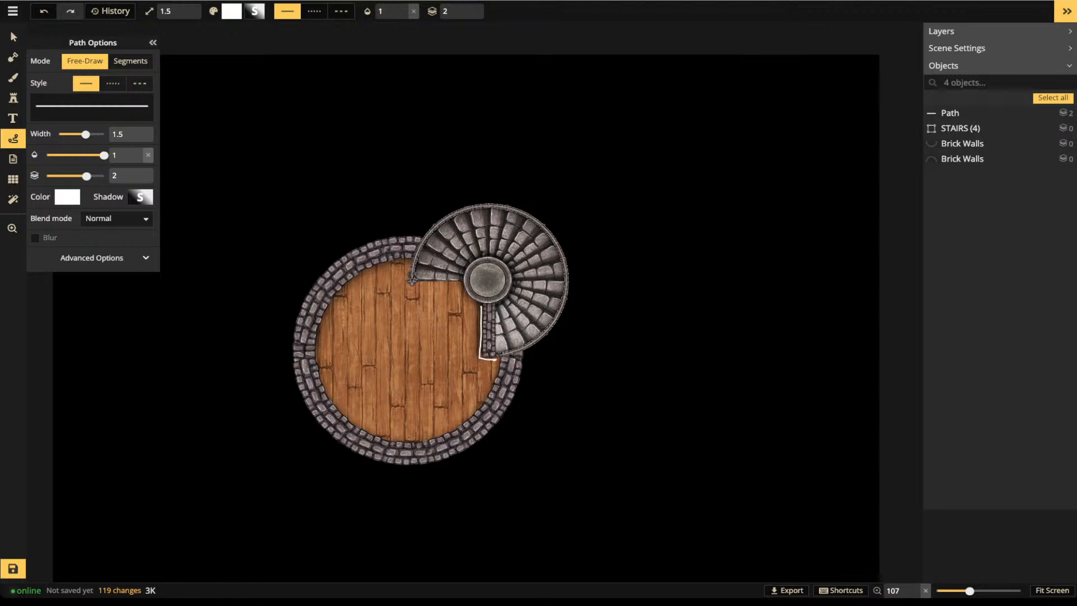
Delete the white path drawn around the brick wall
left_click(14, 37)
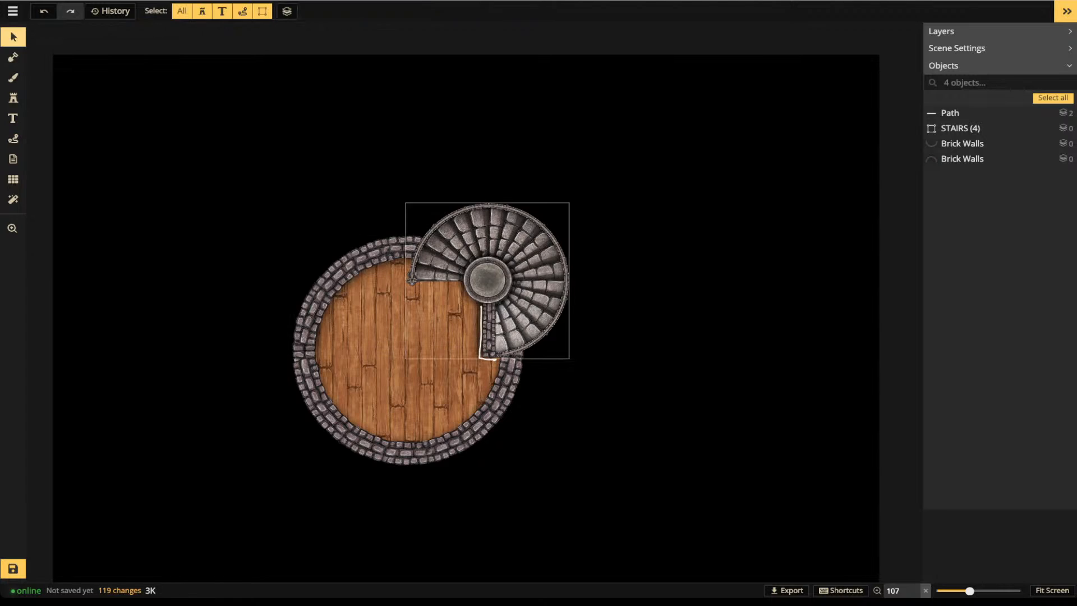
left_click(481, 336)
key("Delete")
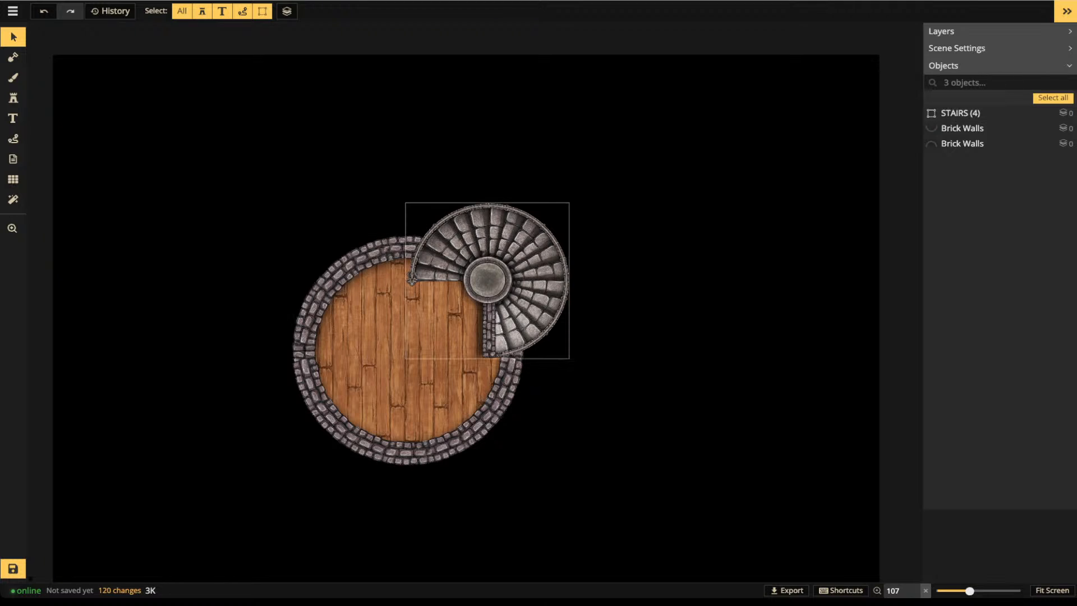
Delete the brick wall at the lower end of the stairs from the STAIRS group and leave the group
scroll(500, 250, "up", 1)
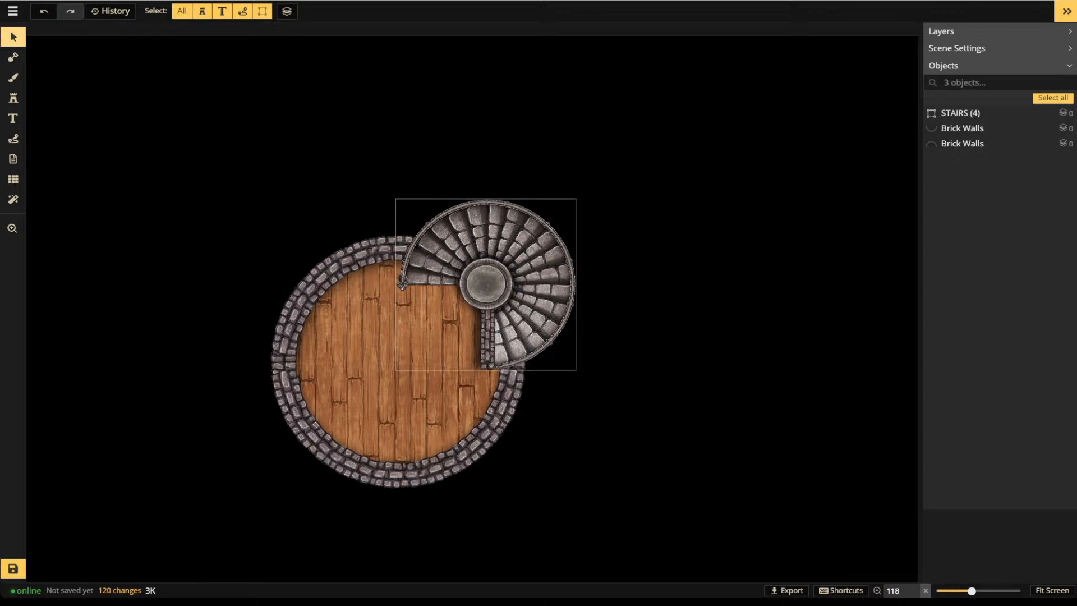
left_click(488, 338)
double_click(487, 338)
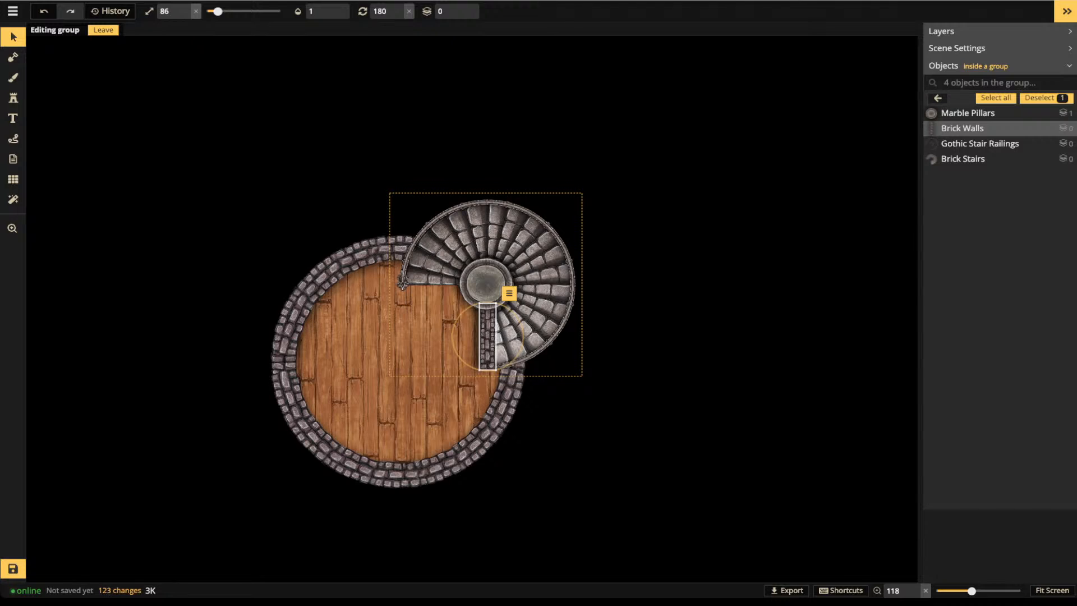
key("Delete")
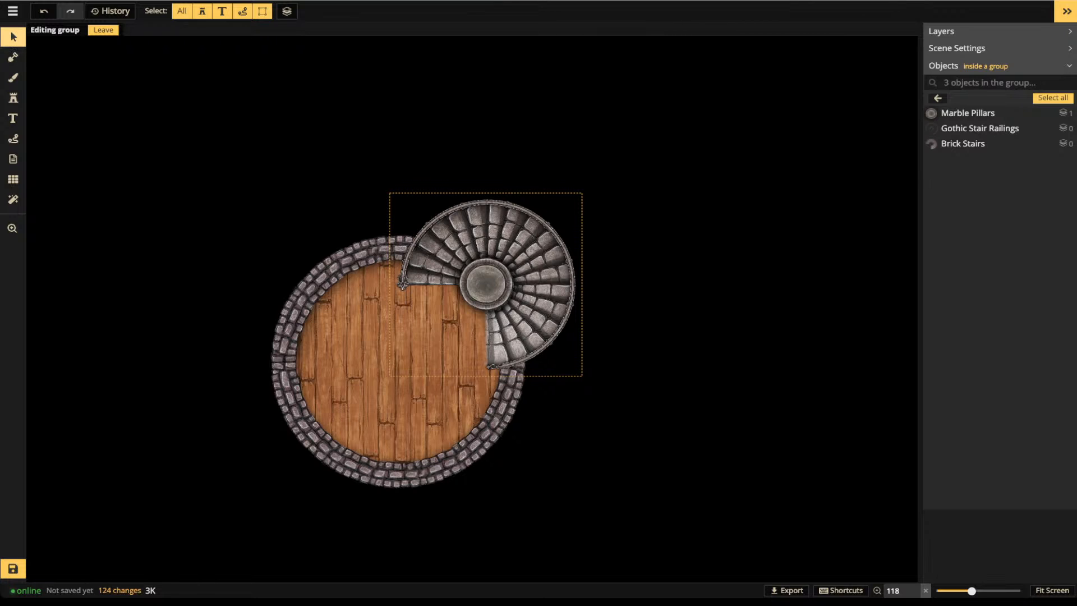
scroll(399, 227, "down", 3)
key("space")
left_click_drag(482, 247, 483, 255)
scroll(482, 254, "up", 4)
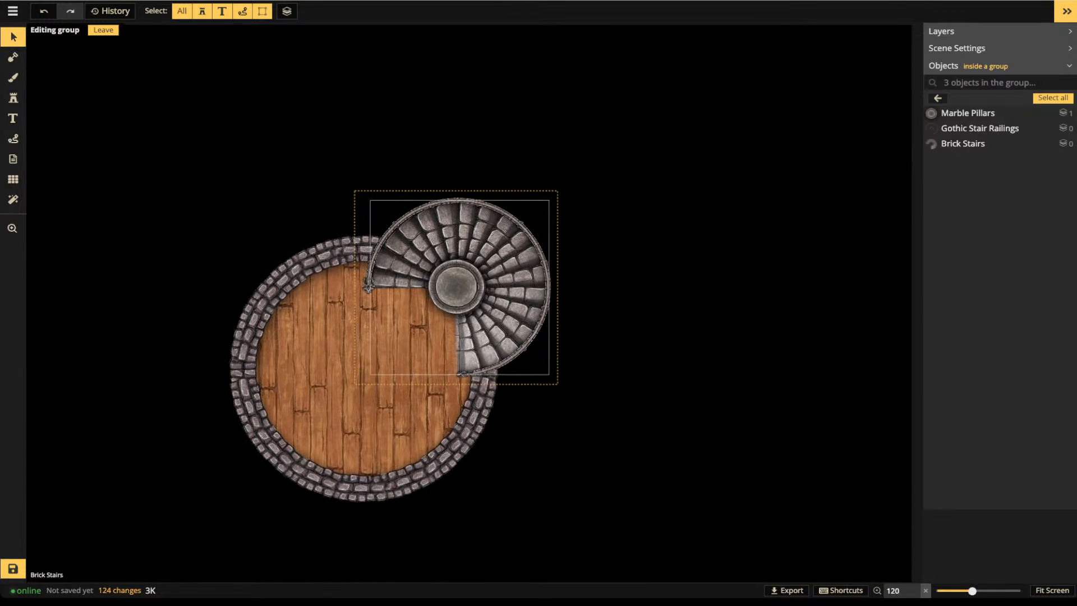
scroll(455, 238, "up", 1)
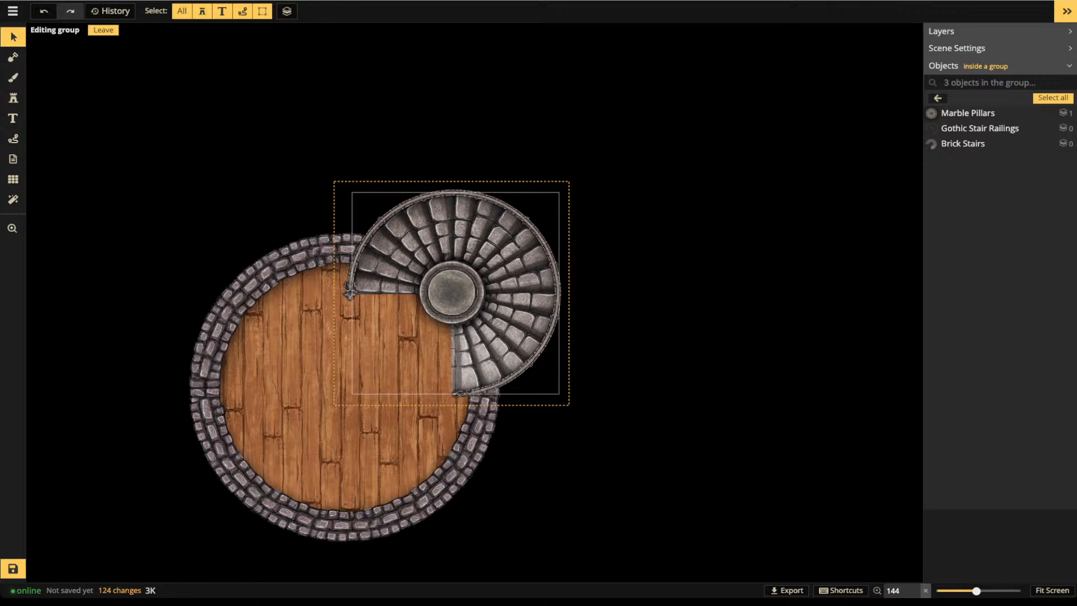
scroll(511, 221, "down", 2)
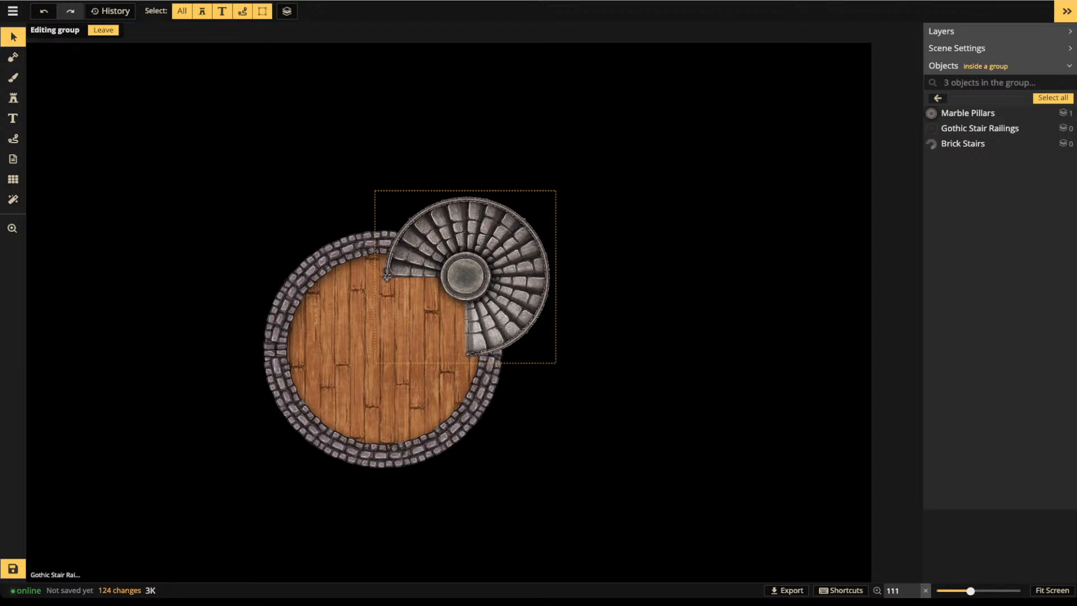
key("Escape")
key("Escape")
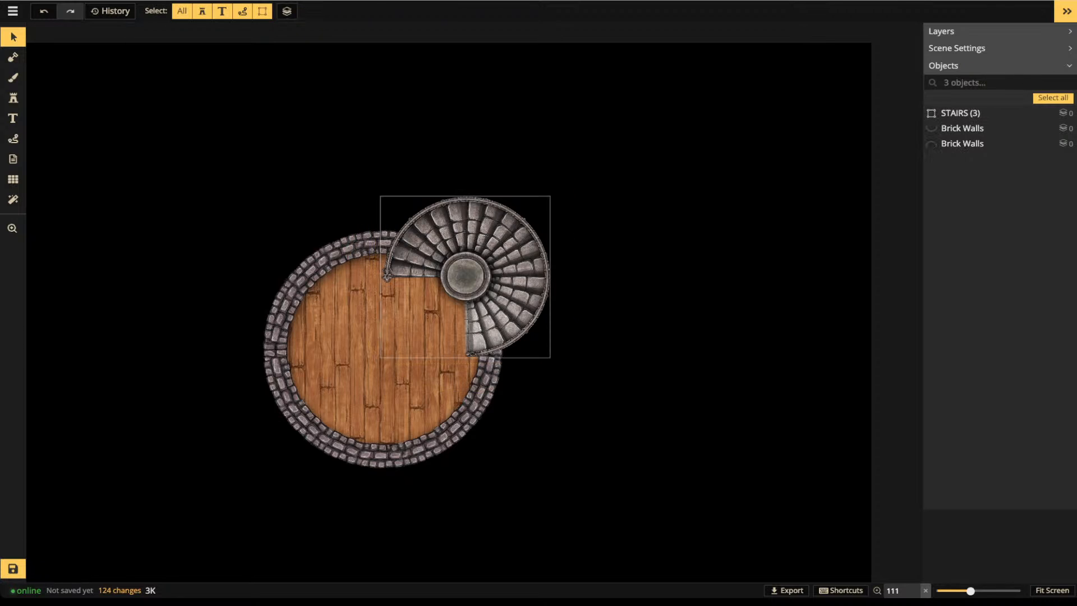
double_click(472, 327)
scroll(472, 327, "up", 5)
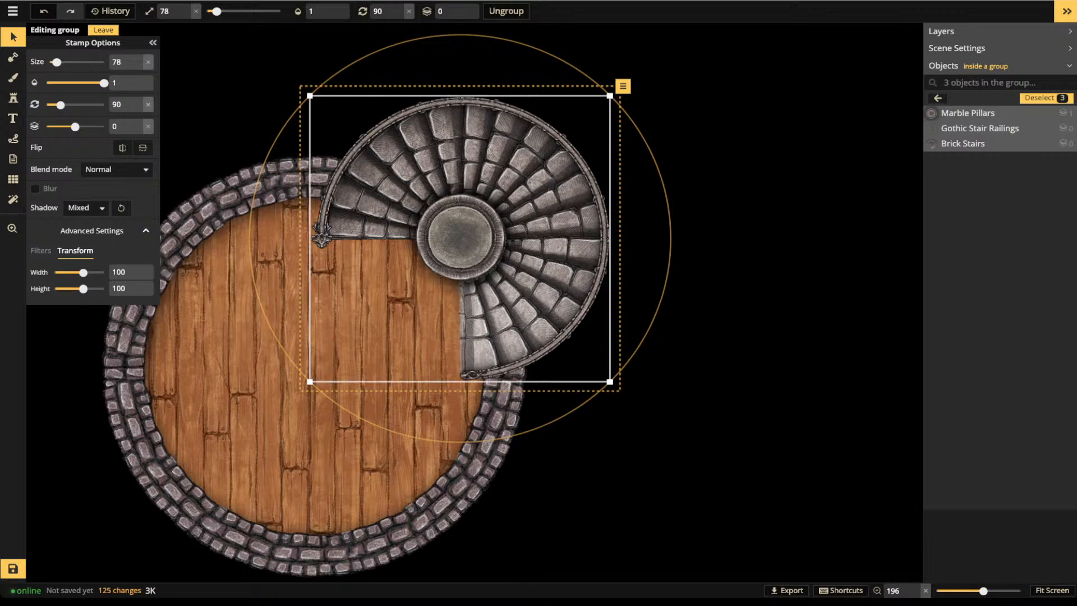
key("Escape")
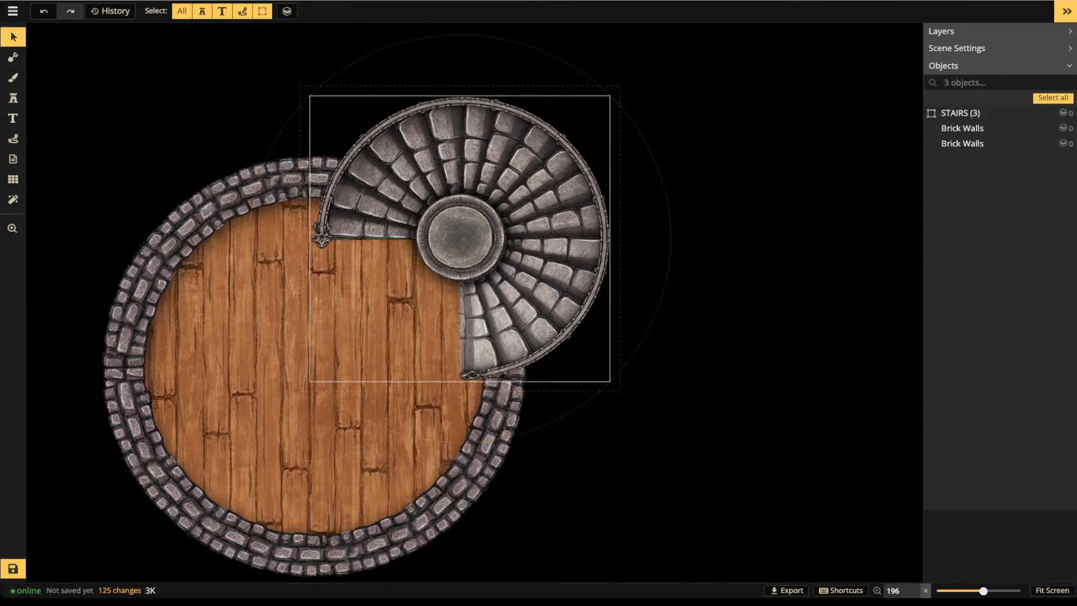
key("Escape")
Save the staircase map and return to the overview of your maps
left_click(12, 10)
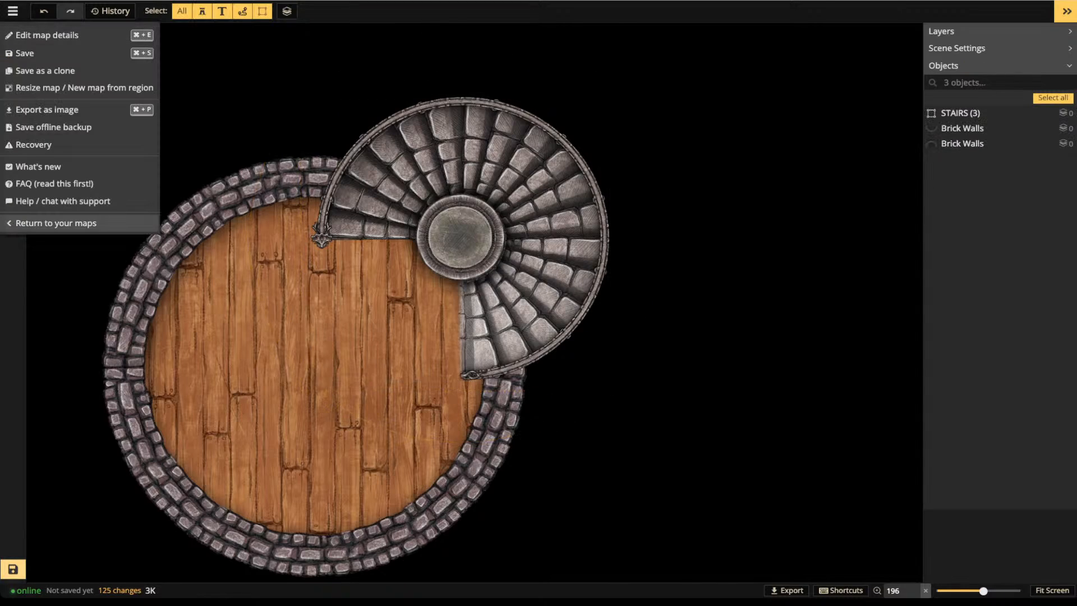
left_click(56, 223)
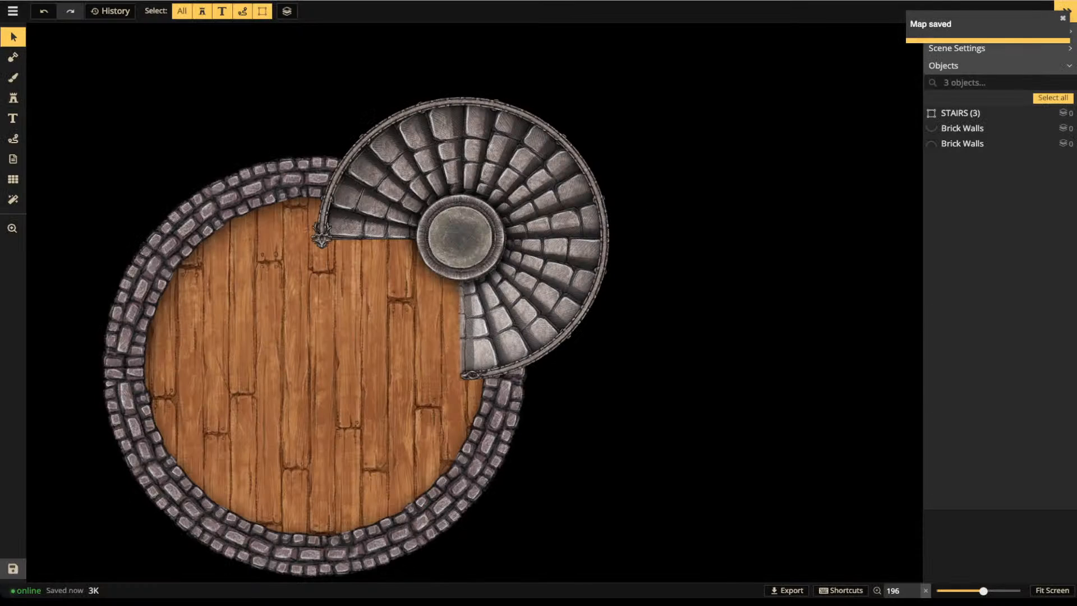
left_click(12, 10)
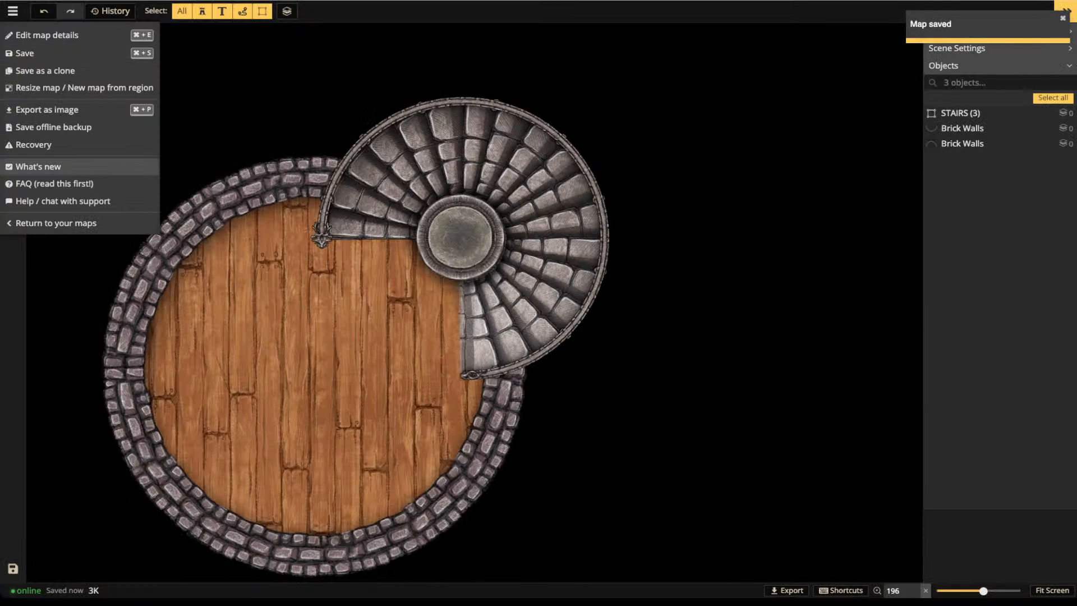
left_click(56, 223)
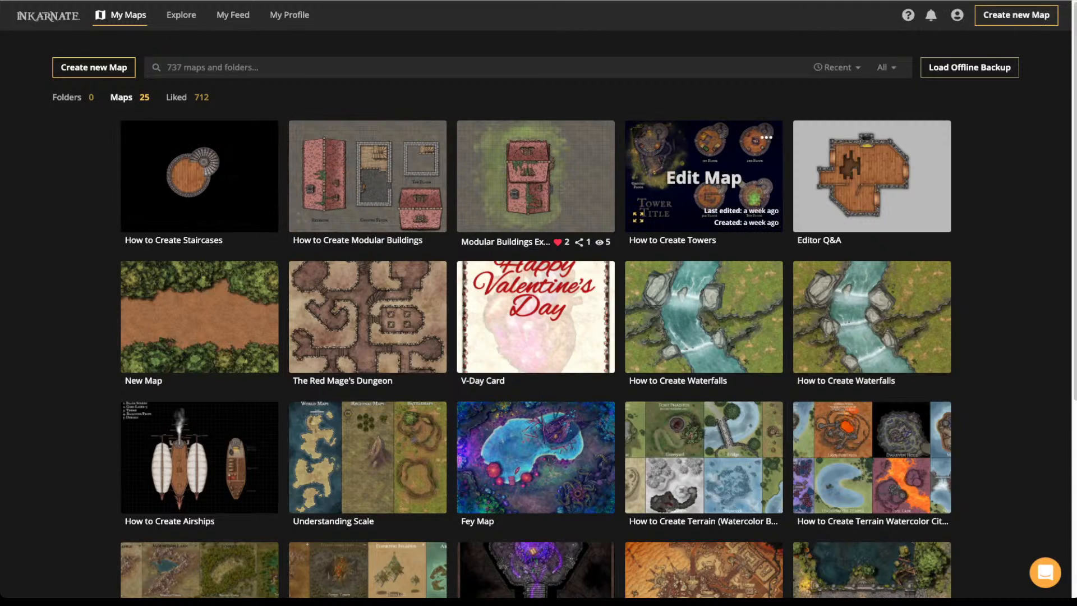
Examine the spiral staircases on the upper floors in the enlarged preview of the How to Create Towers map
left_click(638, 217)
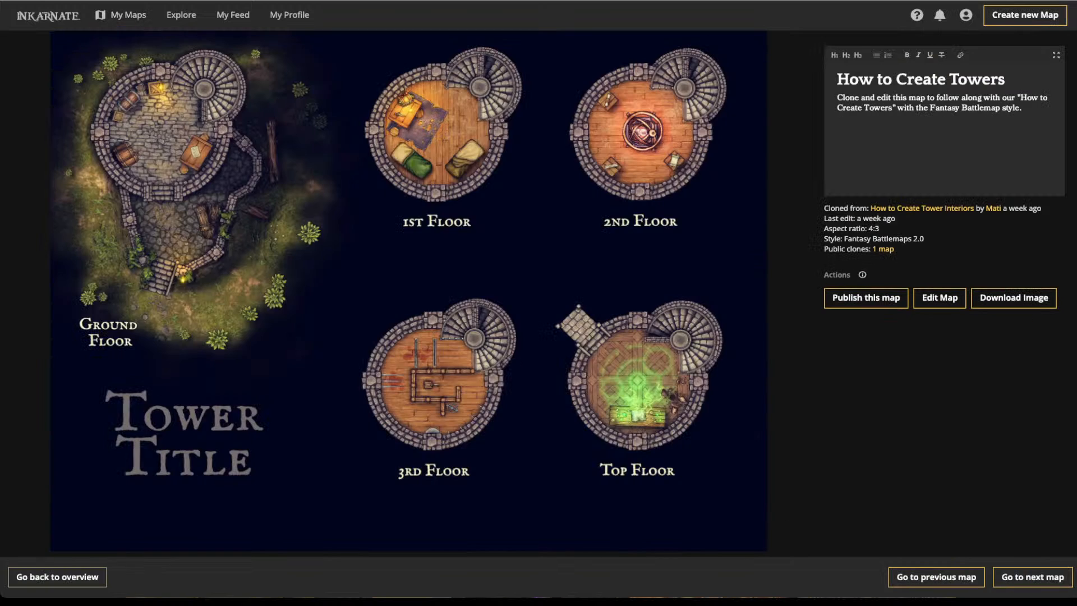
left_click(637, 217)
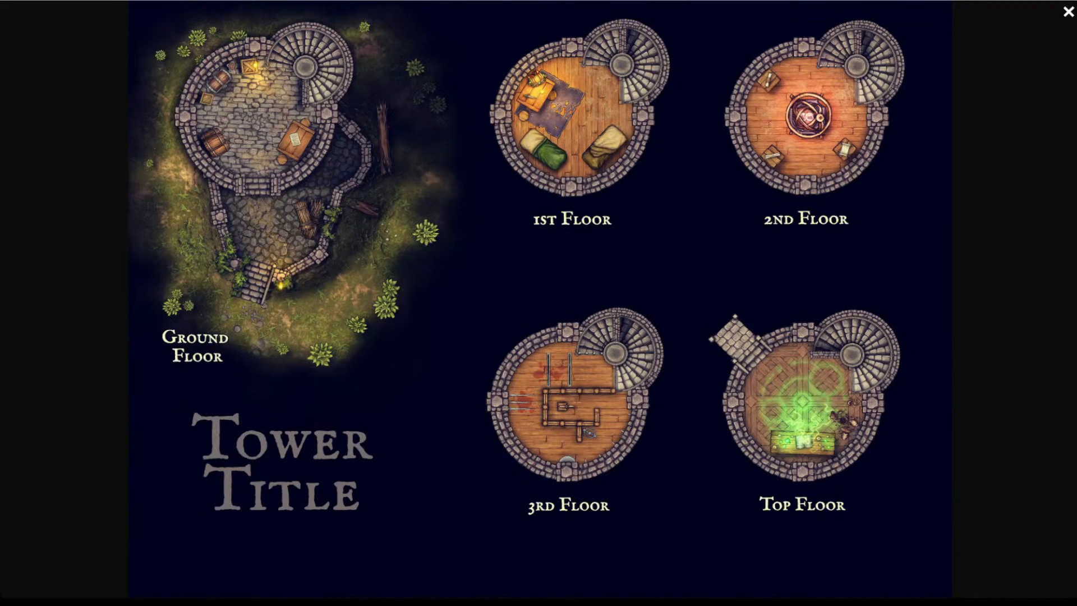
scroll(782, 110, "up", 2)
scroll(796, 168, "up", 2)
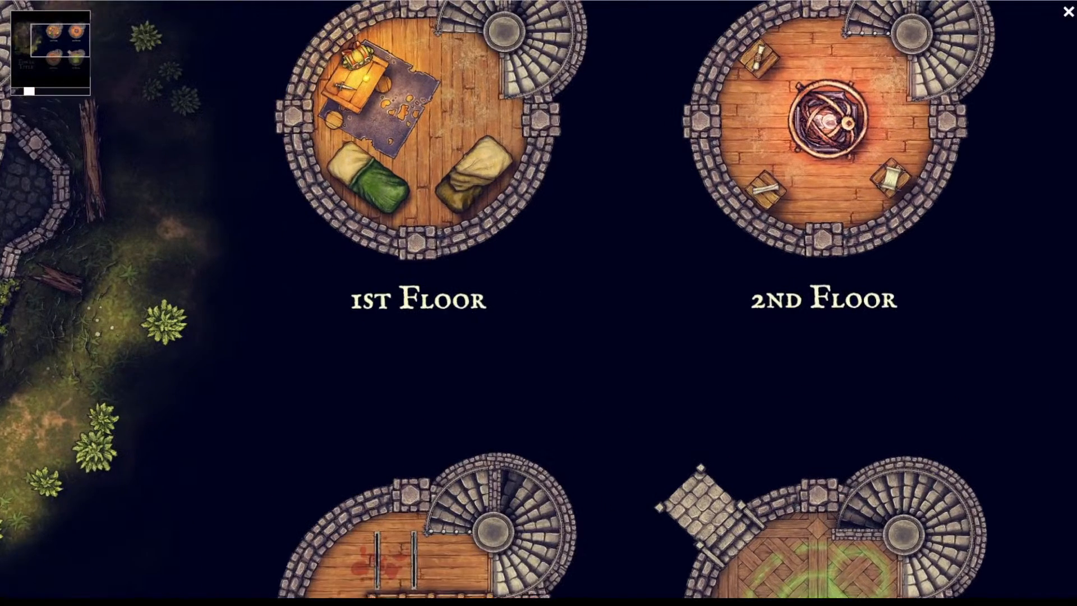
left_click_drag(813, 404, 801, 127)
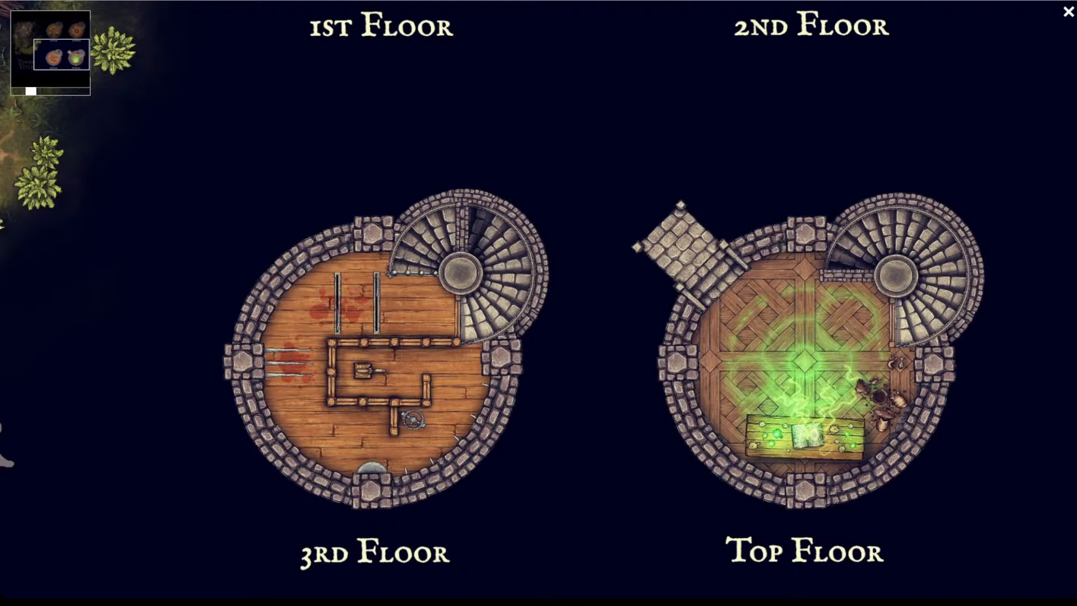
scroll(457, 245, "up", 2)
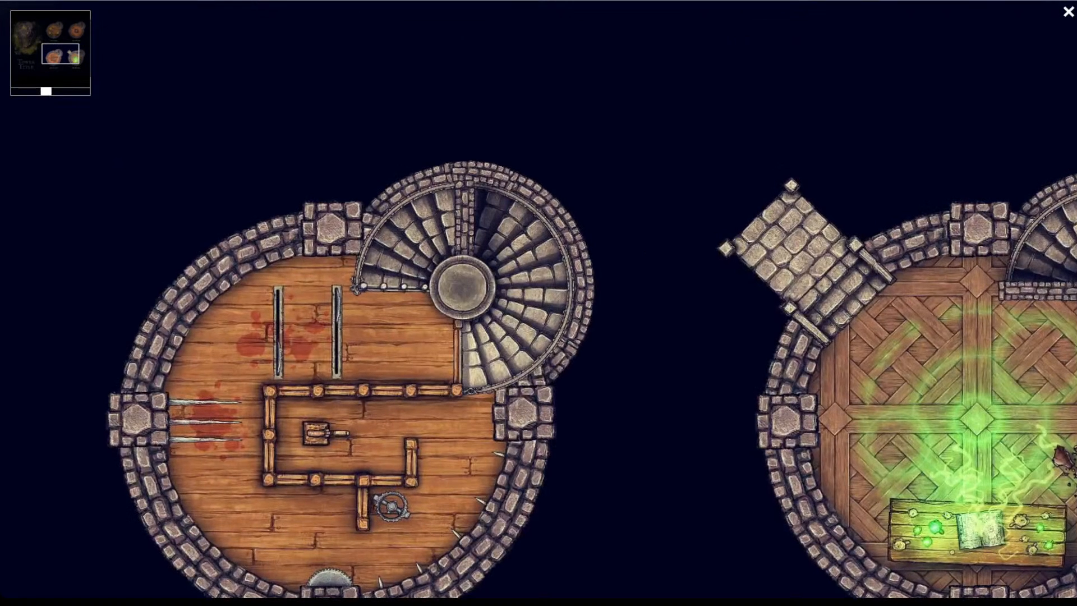
left_click_drag(457, 246, 463, 217)
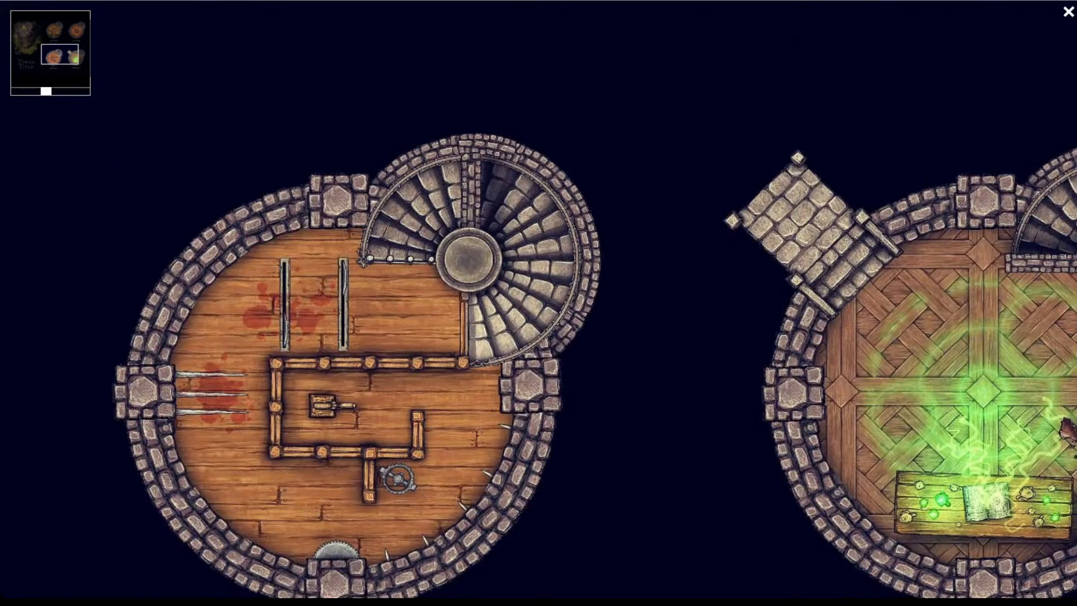
scroll(489, 206, "up", 2)
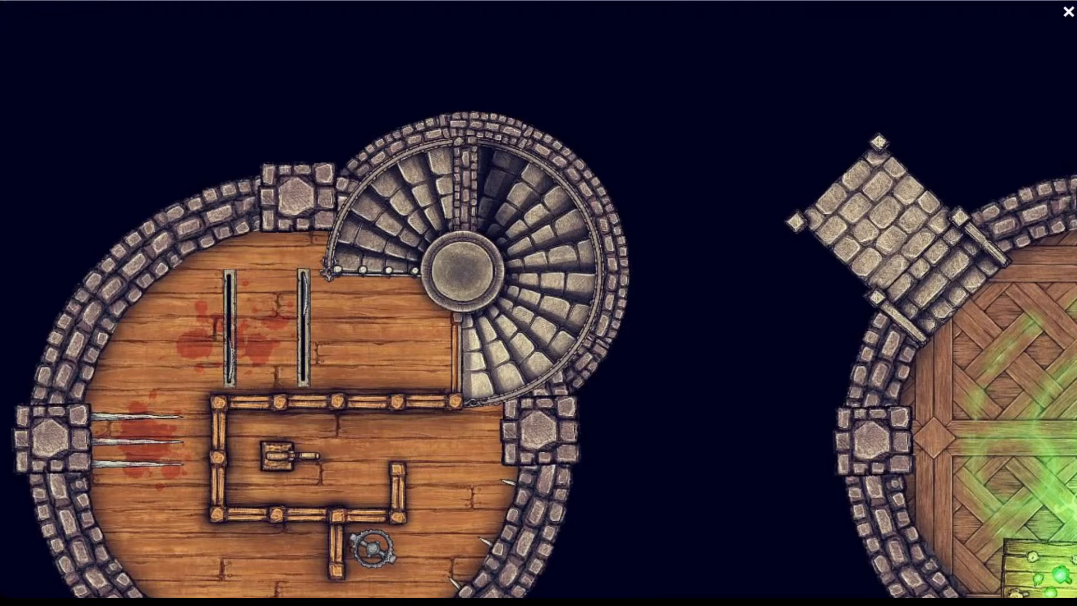
key("Escape")
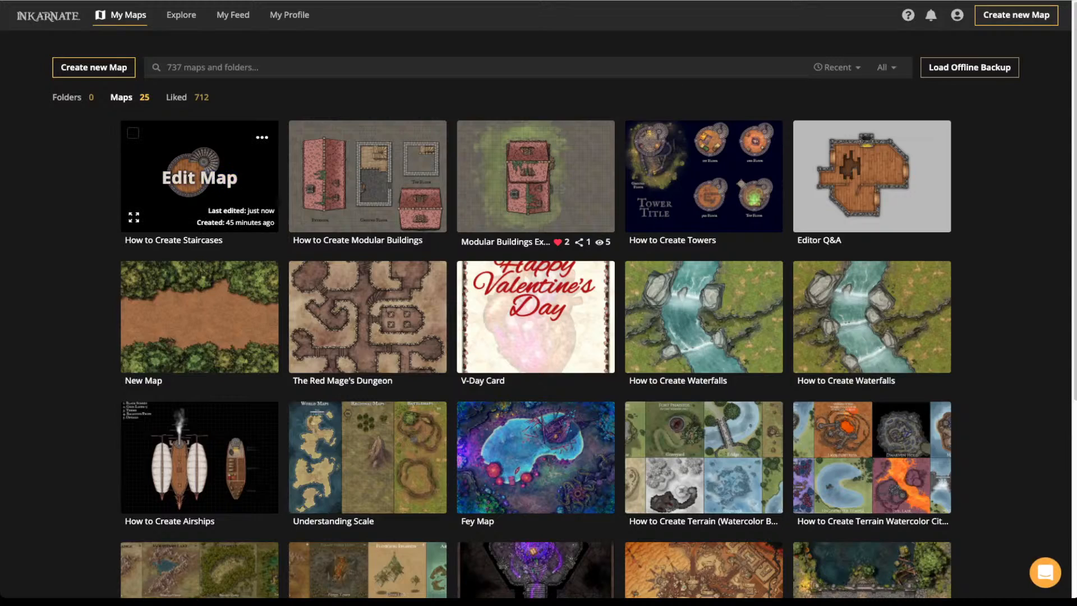
Reopen the How to Create Staircases map for editing and enter the STAIRS group
left_click(199, 178)
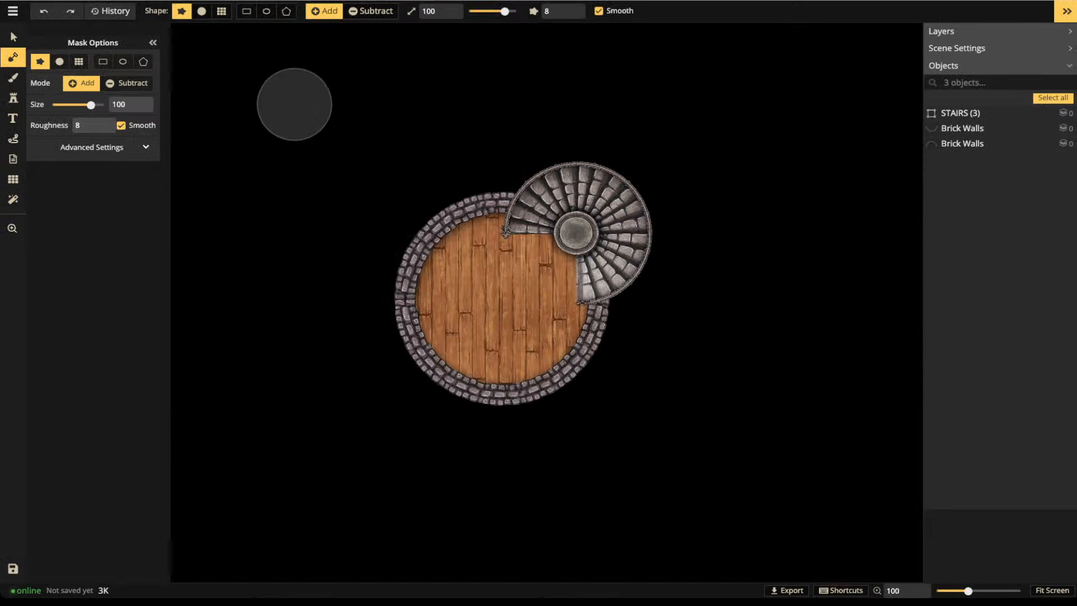
left_click(12, 36)
scroll(598, 280, "up", 8)
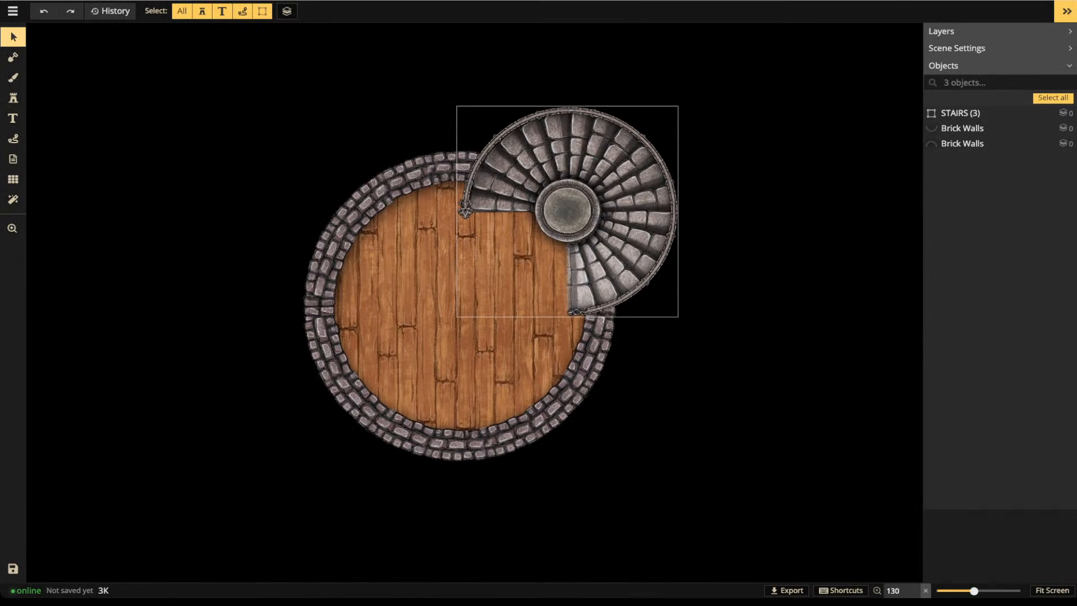
left_click_drag(598, 279, 585, 407)
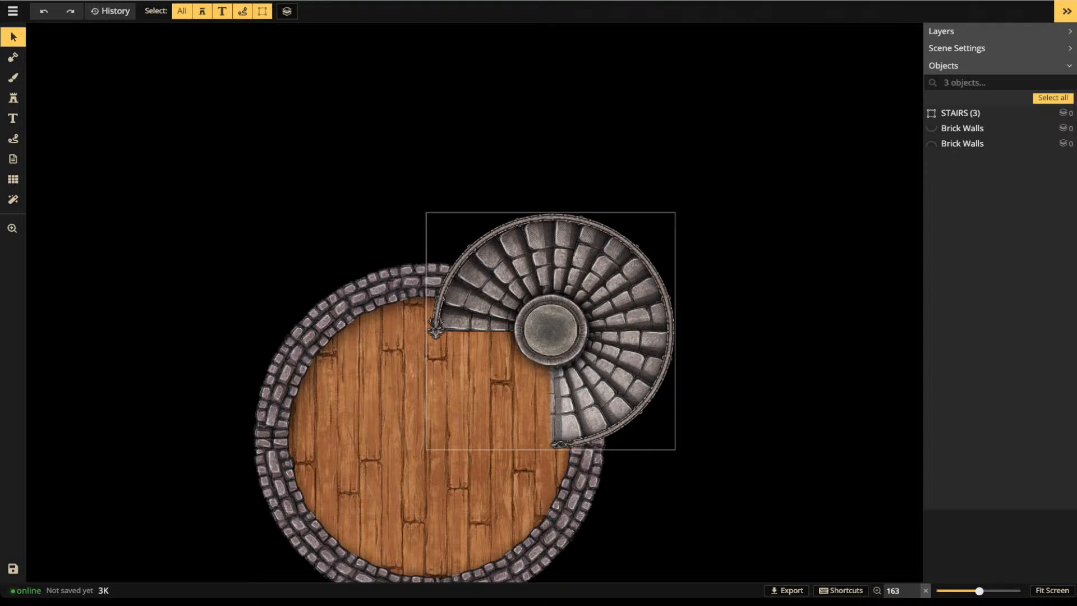
double_click(583, 393)
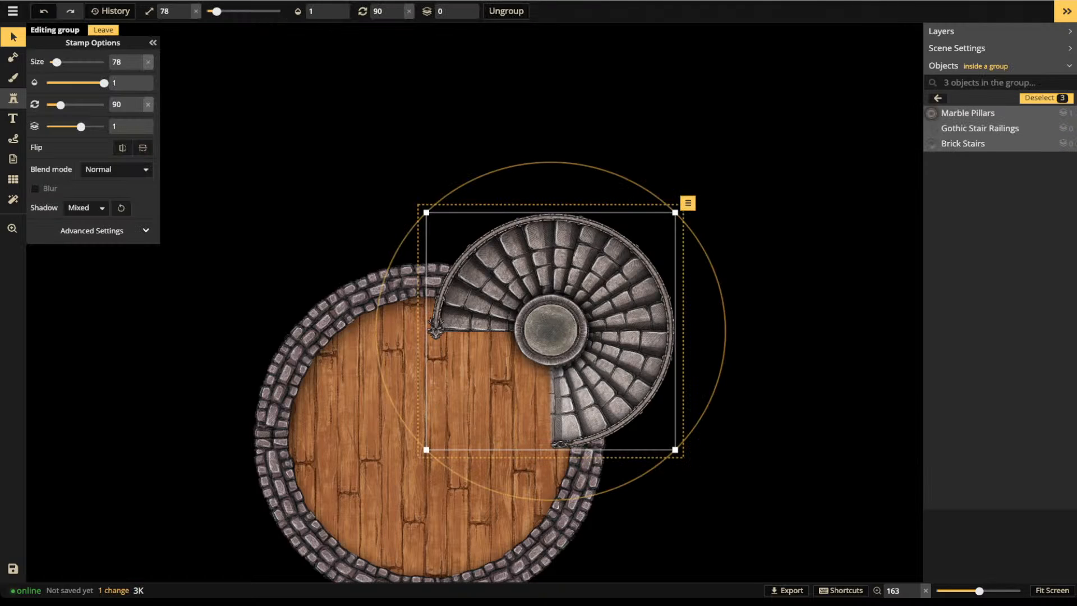
Place the fourth Brick Walls stamp upright across the stairs, between the central pillar and the upper railing
left_click(13, 97)
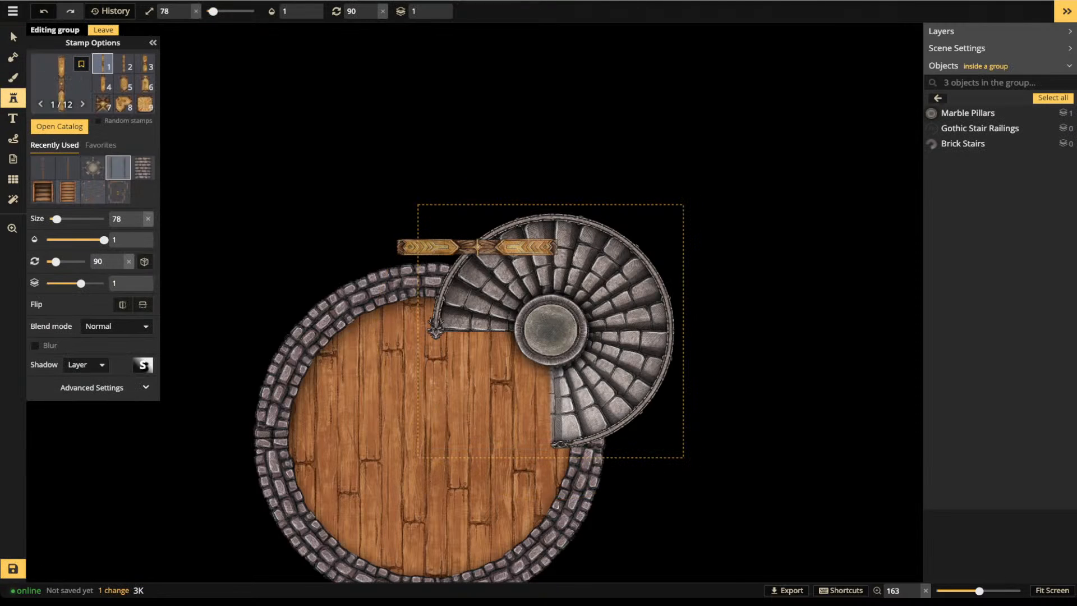
left_click(43, 167)
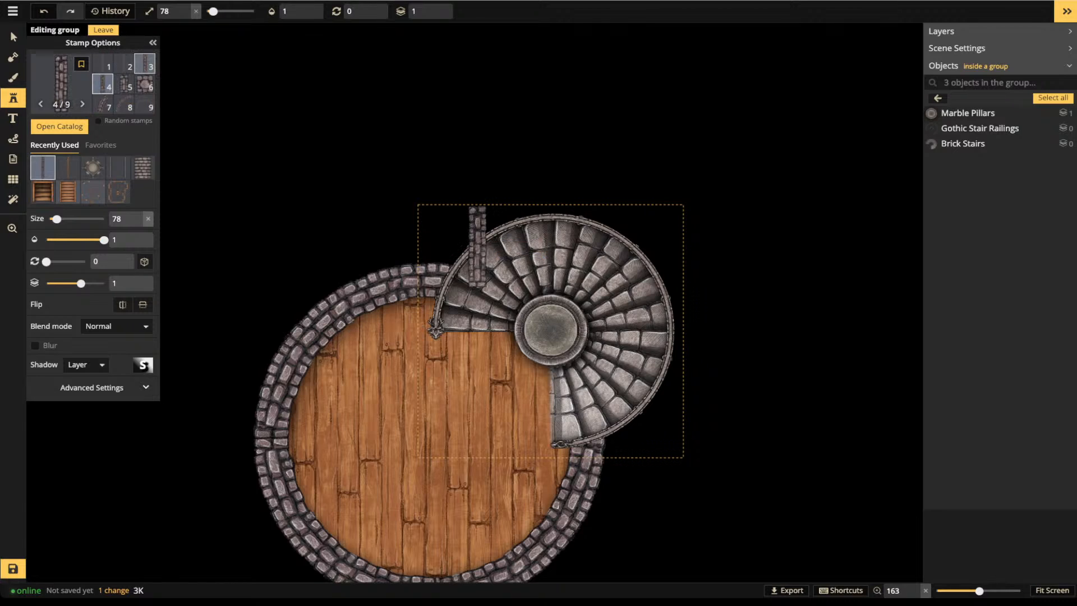
scroll(594, 303, "up", 2)
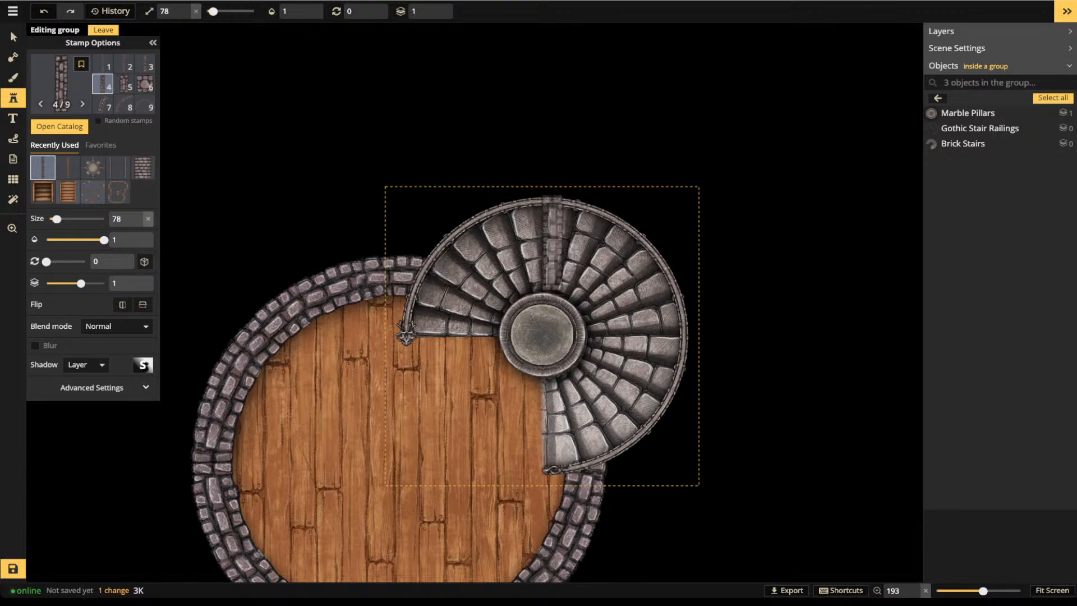
left_click(544, 247)
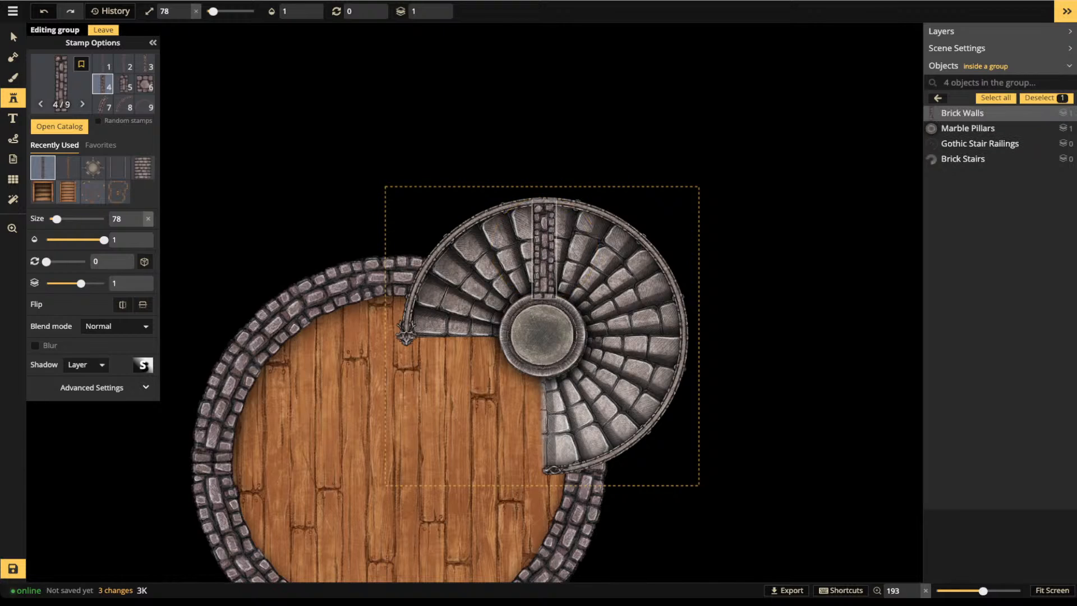
Set the dividing brick wall's layer to 0, enlarge it to size 88 and fit it between the railing and pillar
left_click(437, 15)
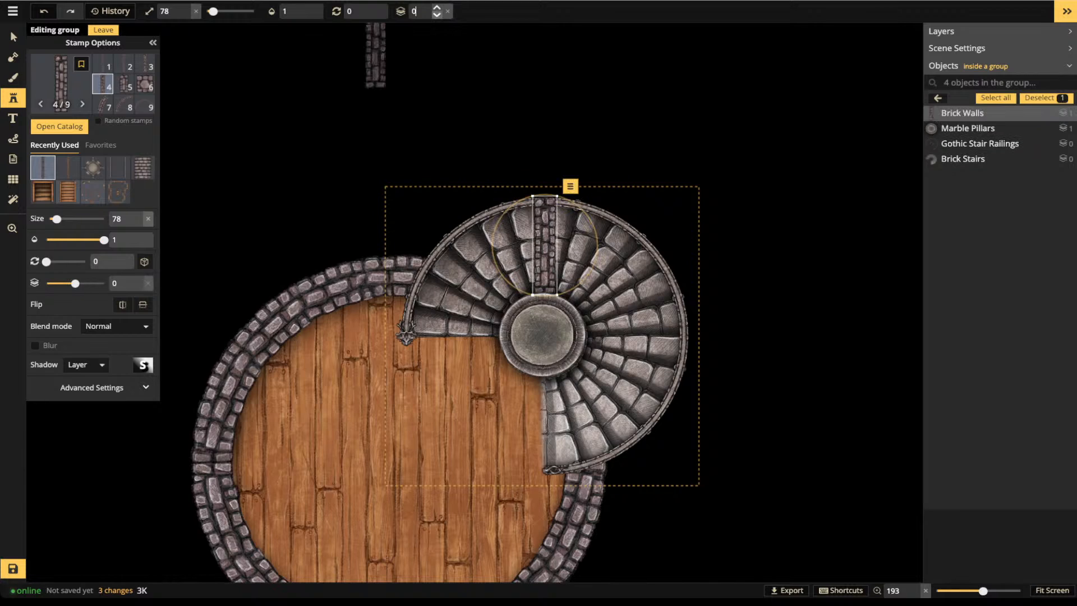
left_click_drag(545, 245, 545, 251)
scroll(545, 251, "up", 2)
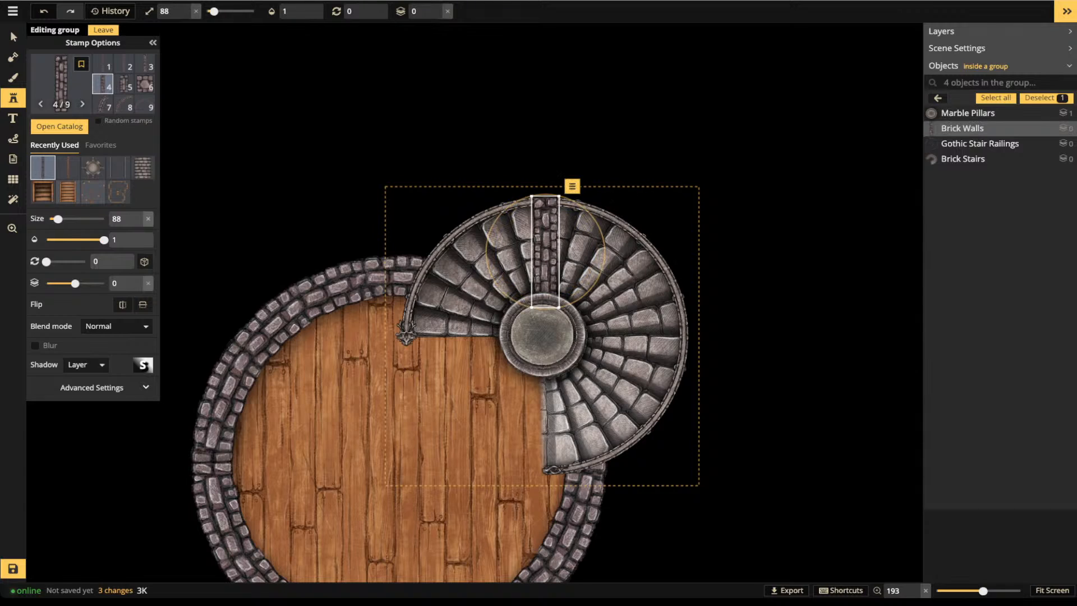
left_click(478, 247)
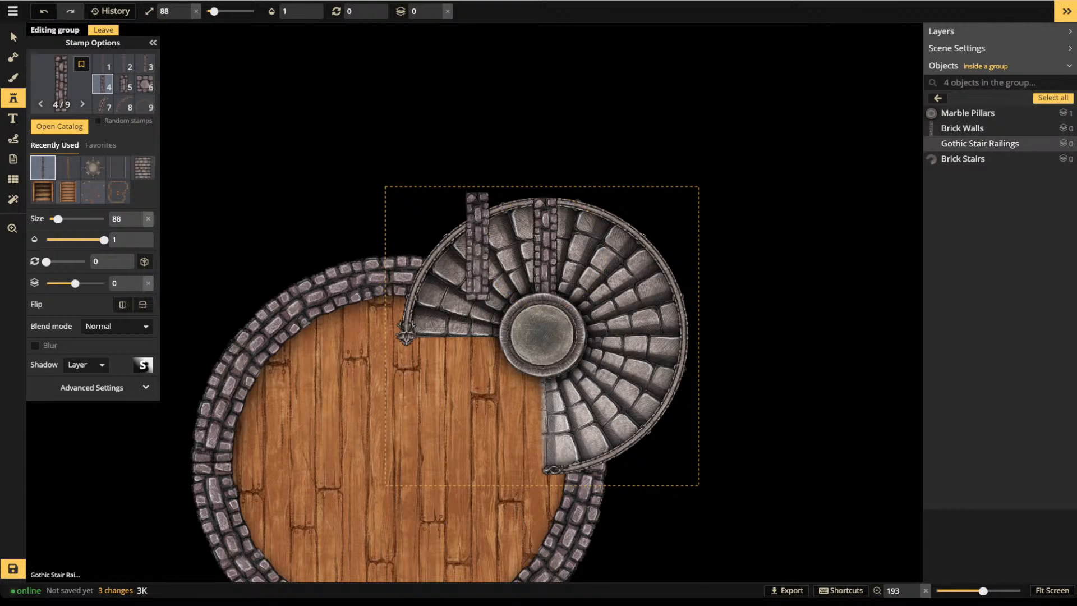
key("Escape")
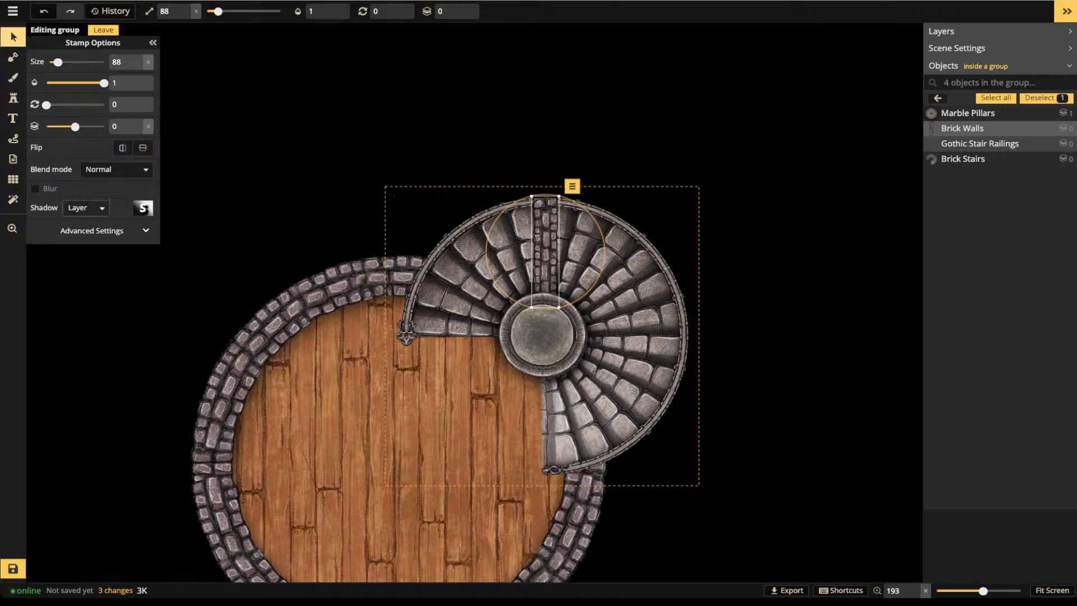
Give the dividing brick wall an Object shadow with horizontal offset 16, vertical offset 0 and opacity 79
left_click(85, 207)
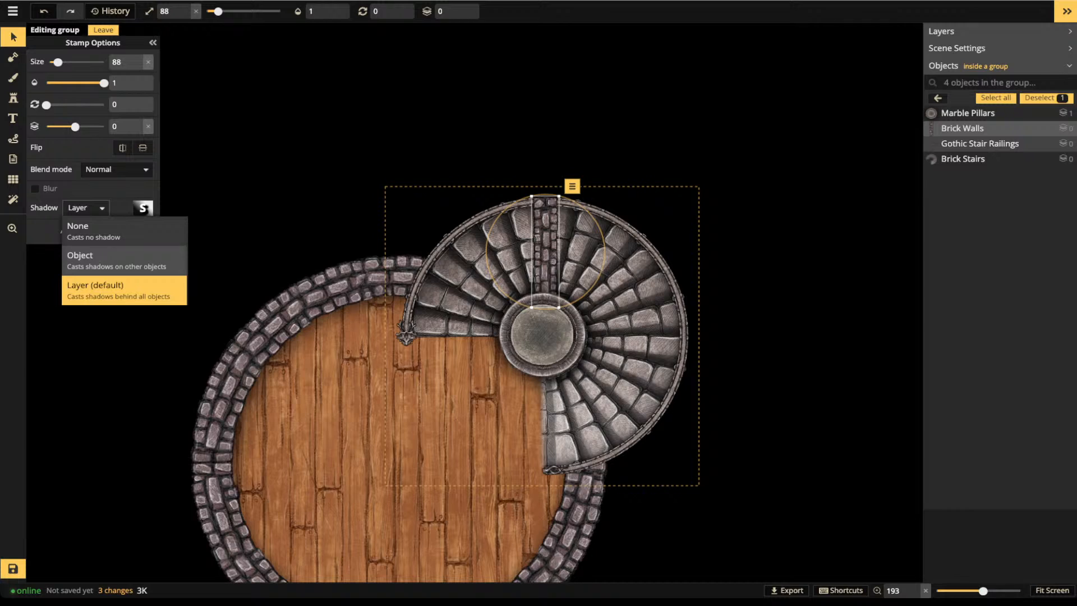
left_click(100, 260)
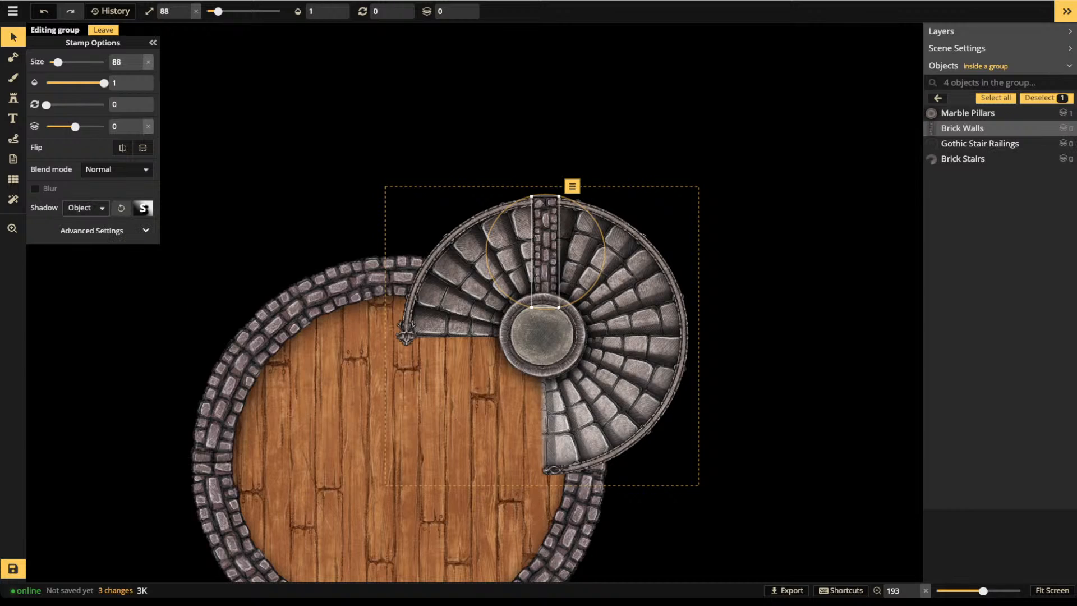
left_click(143, 208)
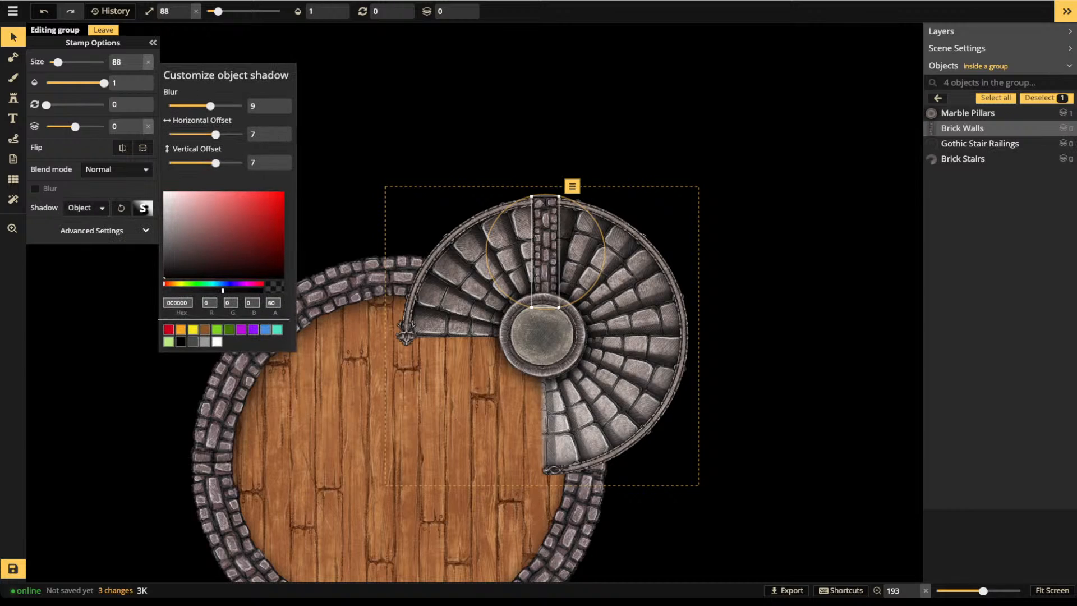
left_click_drag(263, 135, 245, 163)
type("0")
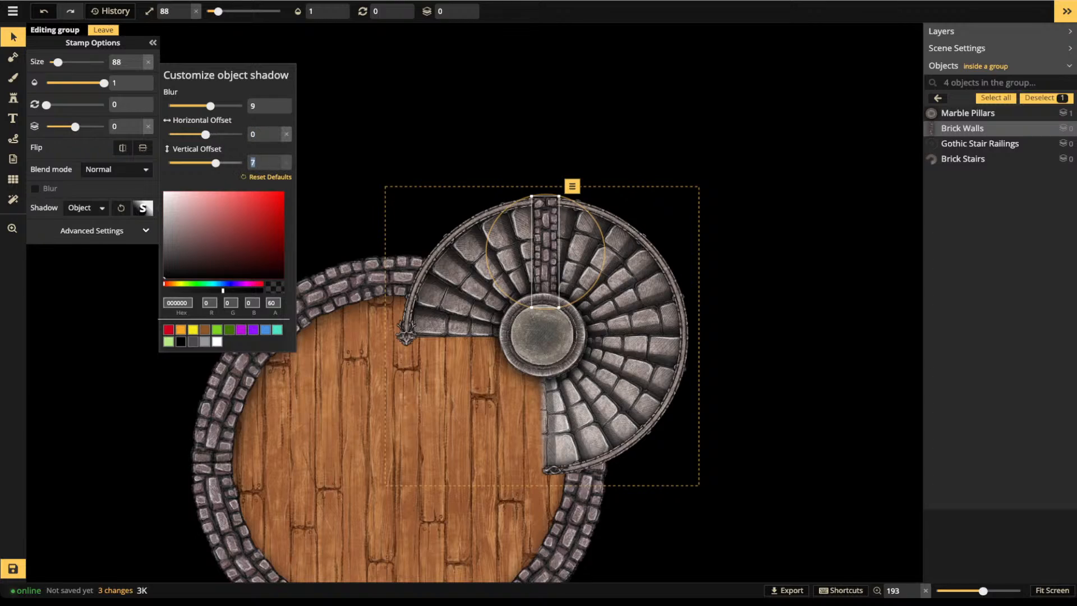
type("0")
left_click_drag(205, 135, 229, 135)
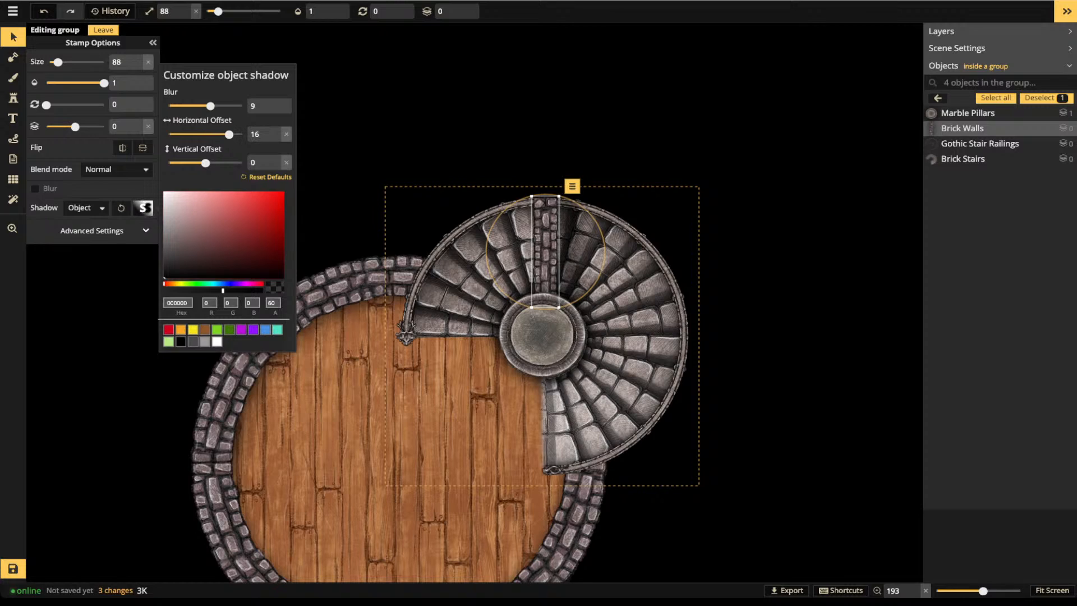
left_click_drag(237, 290, 242, 290)
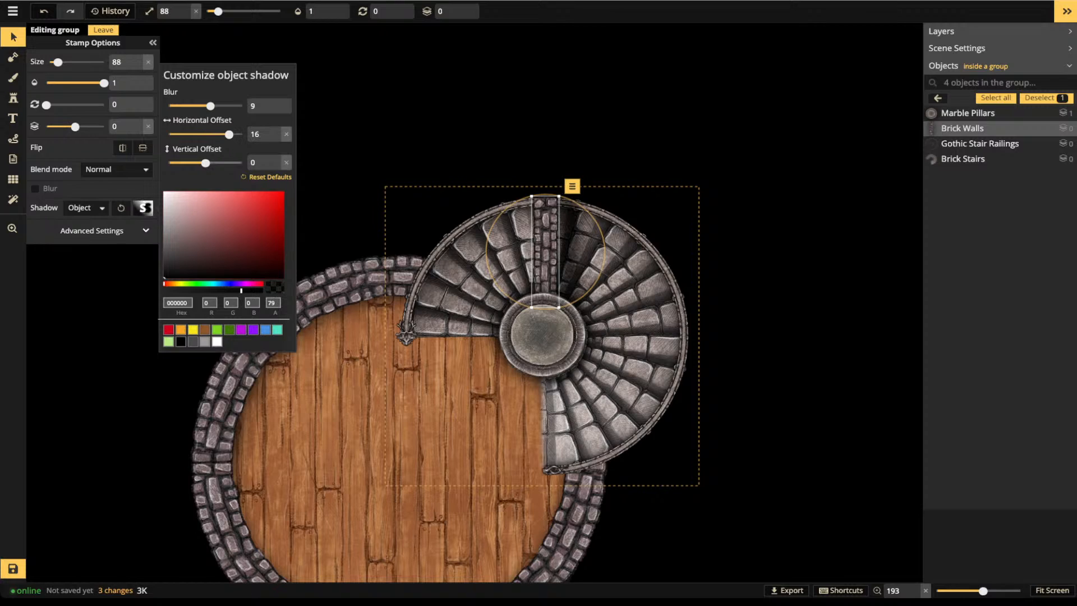
left_click(143, 209)
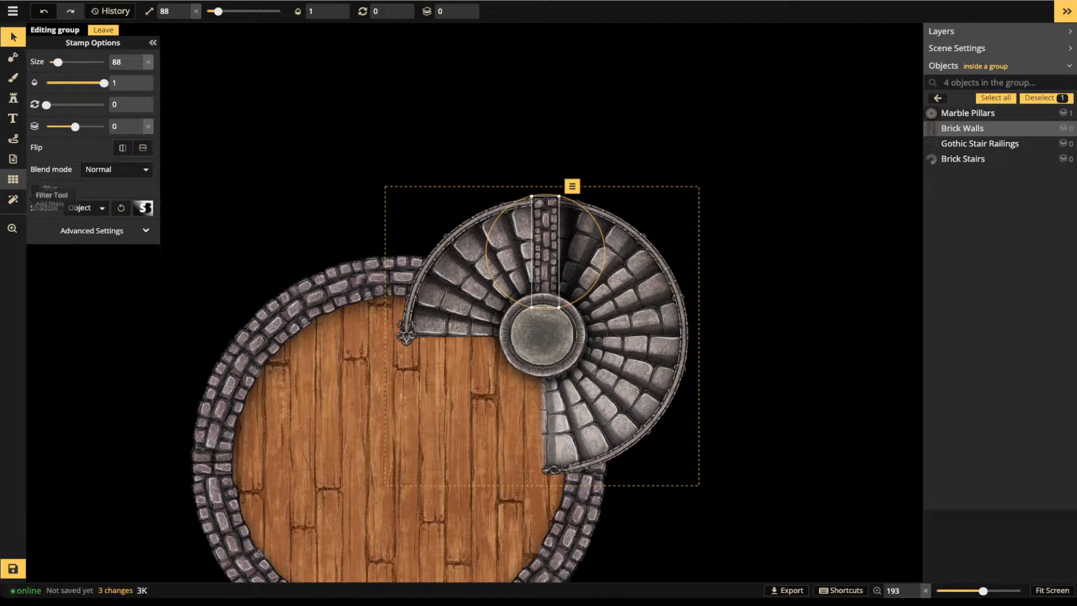
Draw white free-draw double-headed arrows of width 1.5 along the stairs on both sides of the dividing wall
left_click(13, 139)
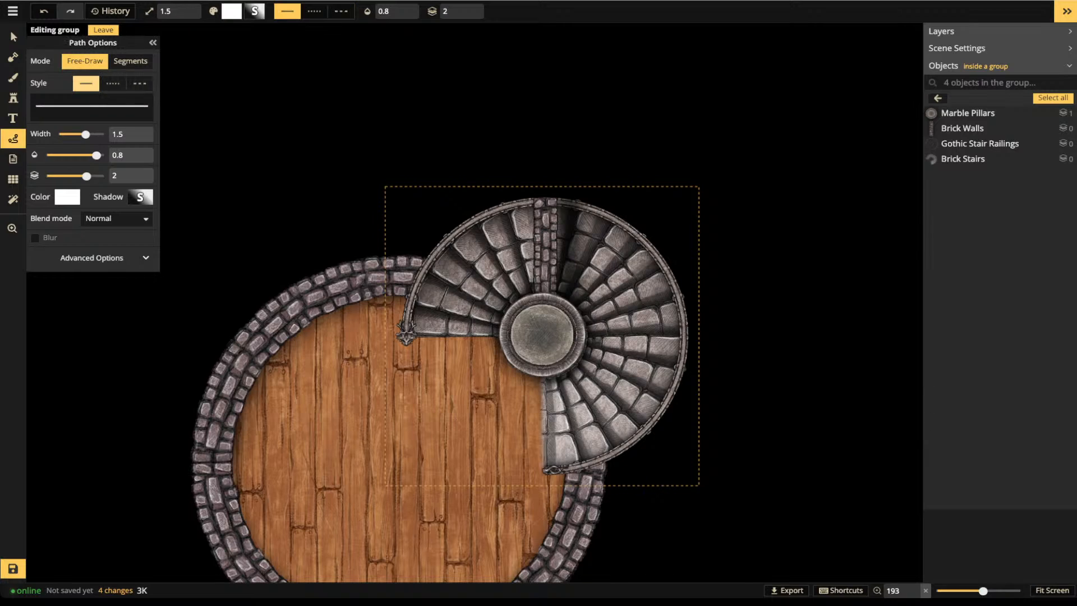
mouse_move(445, 369)
left_mouse_down()
mouse_move(448, 308)
mouse_move(527, 250)
left_mouse_up()
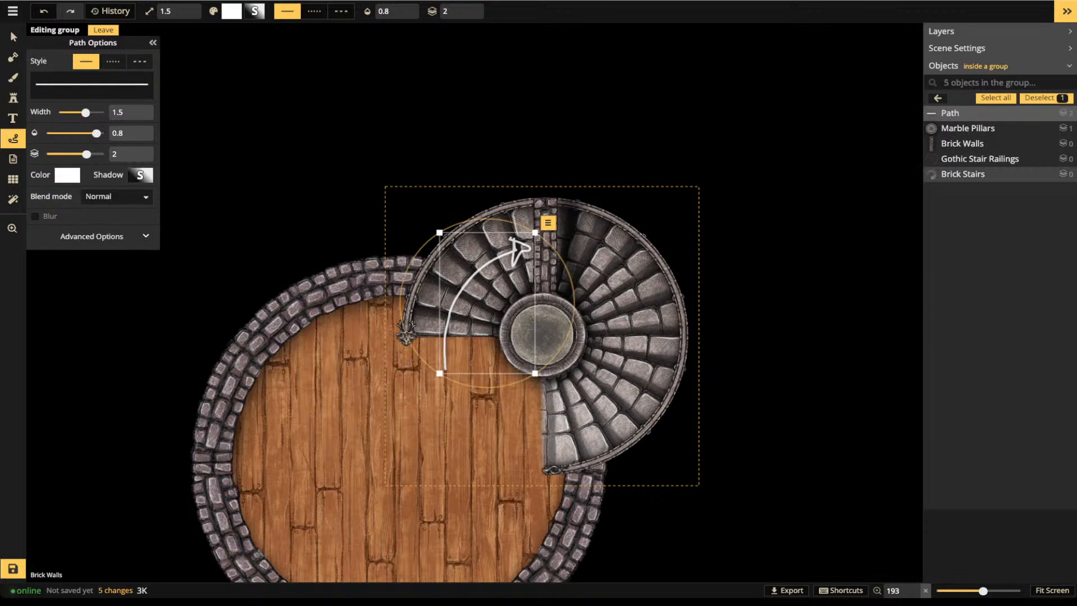
mouse_move(574, 245)
left_mouse_down()
mouse_move(638, 306)
mouse_move(643, 346)
mouse_move(611, 405)
mouse_move(544, 429)
left_mouse_up()
left_click_drag(505, 420, 522, 429)
mouse_move(576, 244)
left_mouse_down()
mouse_move(576, 253)
mouse_move(568, 237)
mouse_move(578, 247)
left_mouse_up()
mouse_move(438, 371)
left_mouse_down()
mouse_move(446, 386)
mouse_move(435, 370)
left_mouse_up()
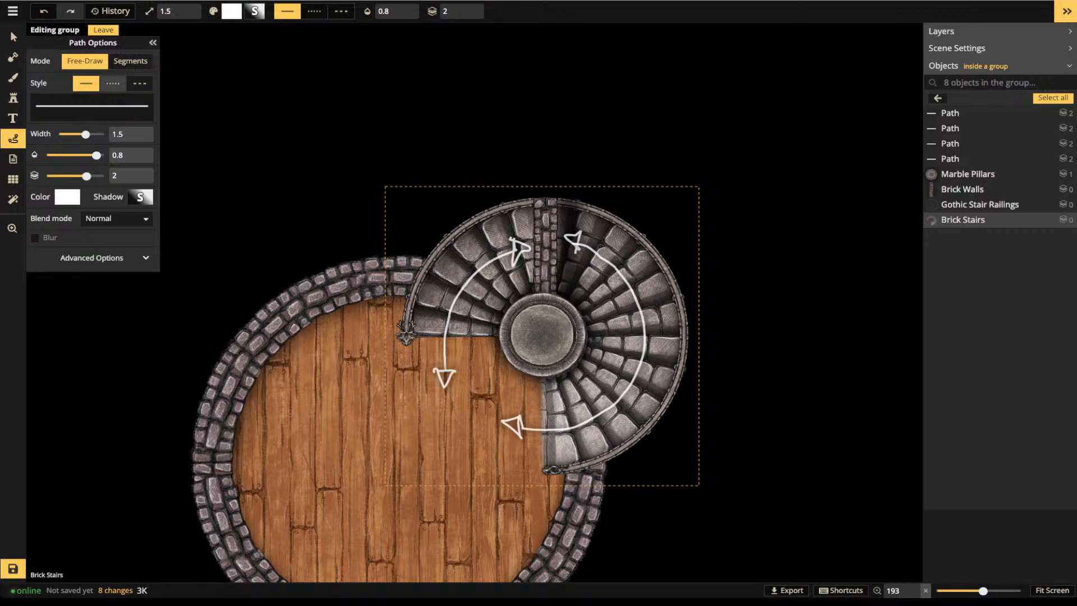
Sketch a dotted path along the shadowed side of the dividing brick wall, and delete it
left_click(113, 83)
mouse_move(558, 206)
left_mouse_down()
mouse_move(559, 296)
mouse_move(639, 240)
mouse_move(559, 206)
mouse_move(552, 293)
left_mouse_up()
key("Delete")
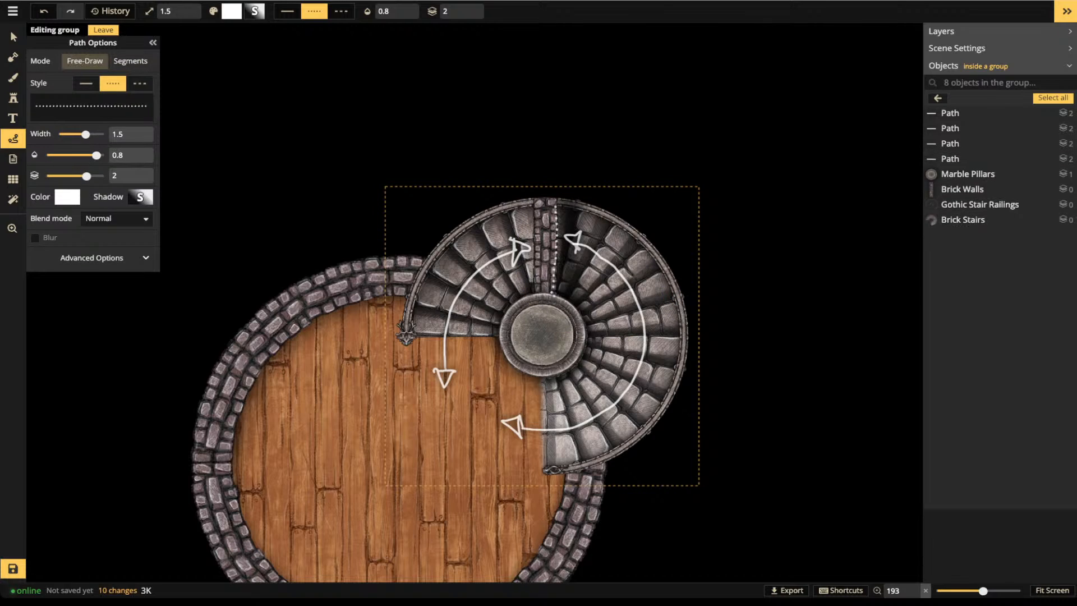
Outline the shadowed steps beside the dividing brick wall with a closed dotted path, and delete that path
left_click_drag(590, 216, 557, 203)
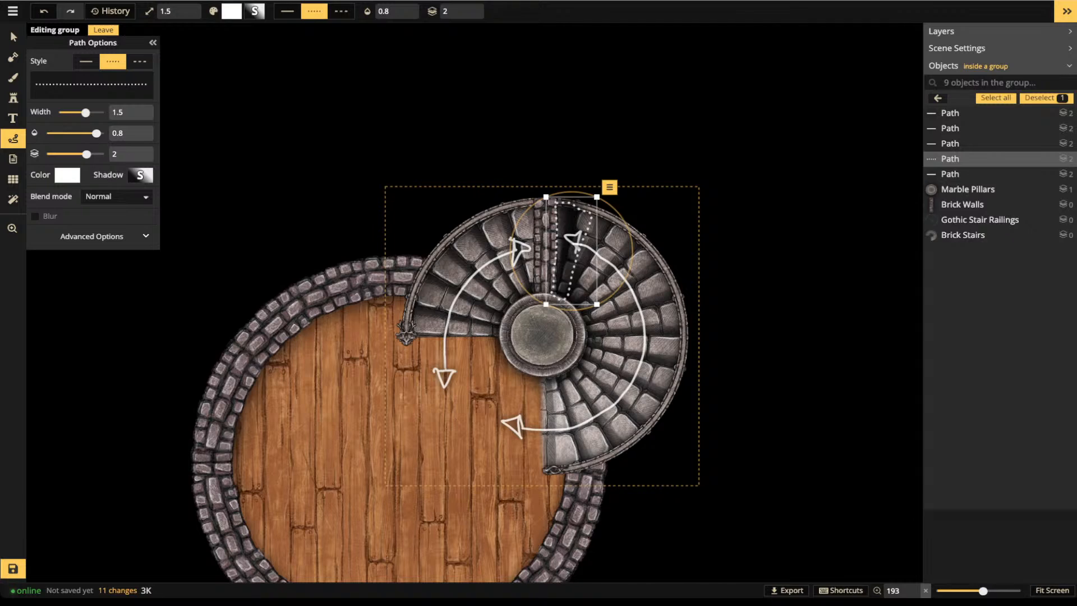
key("Delete")
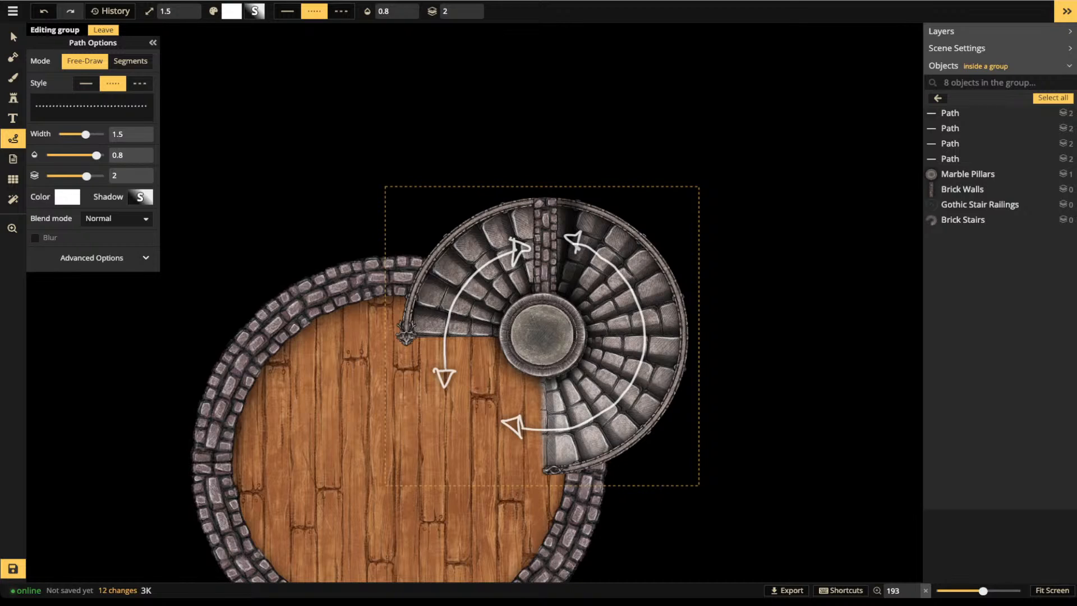
Select the staircase group and the round tower wall together and delete all objects from the map
scroll(369, 182, "down", 5)
left_click_drag(369, 182, 494, 147)
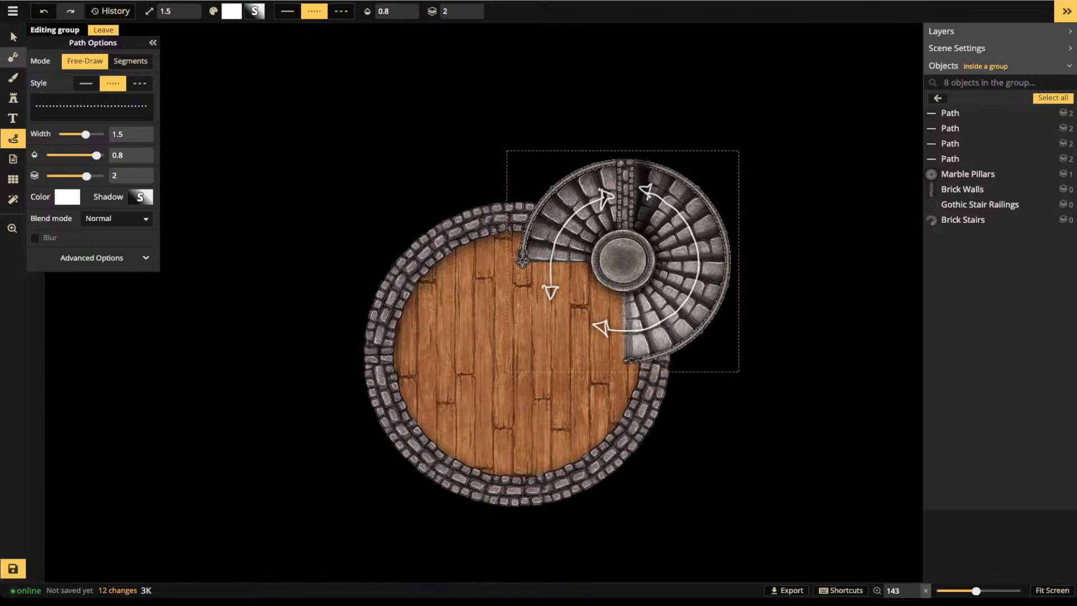
left_click(12, 37)
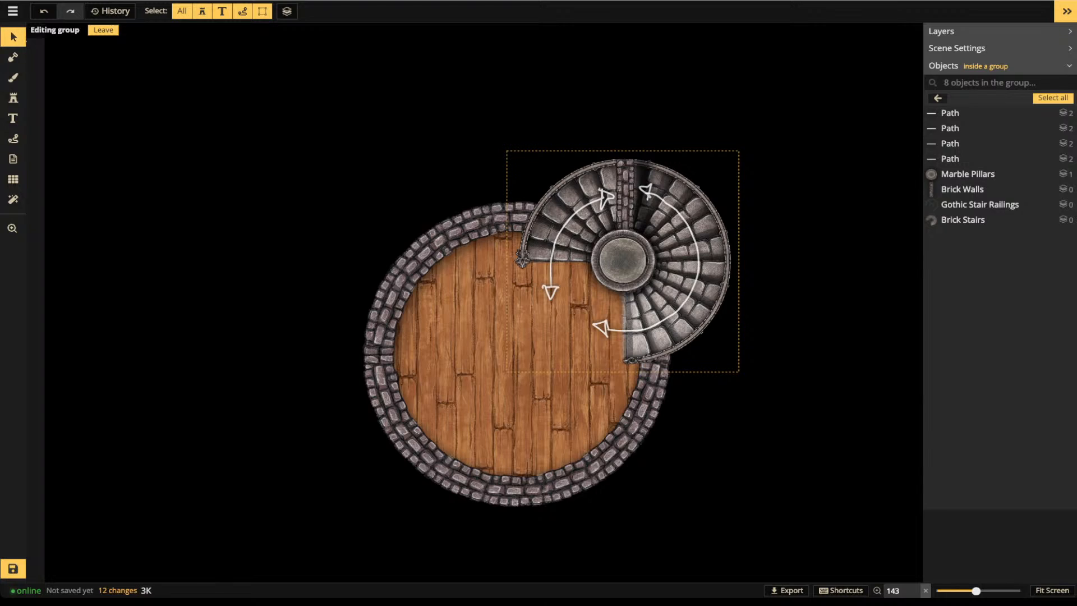
left_click(13, 37)
scroll(165, 78, "down", 1)
left_click_drag(102, 59, 749, 497)
key("Delete")
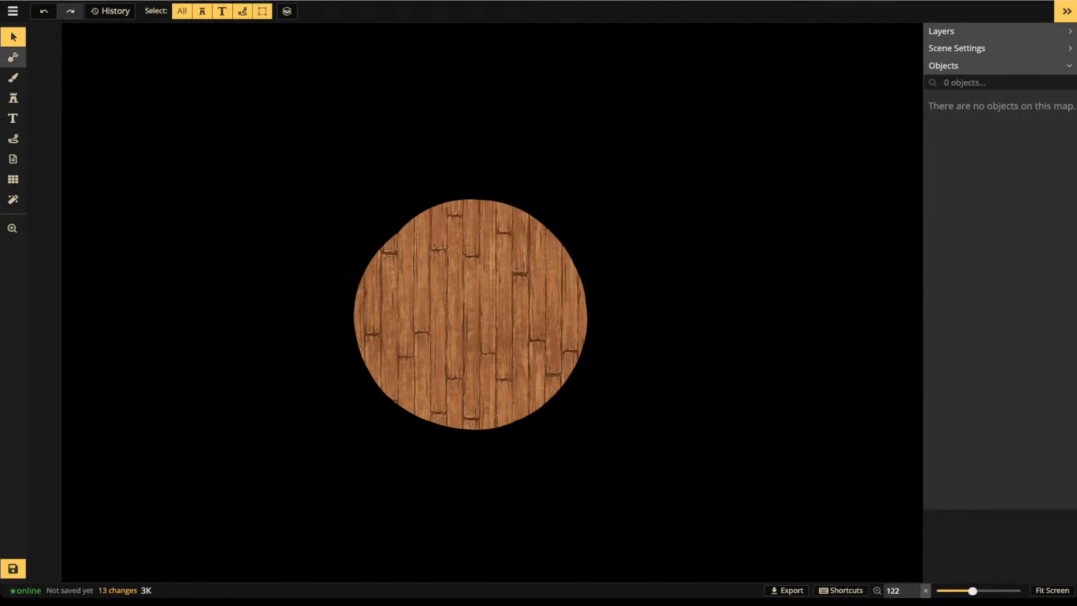
Erase the round wooden floor with the mask brush in Subtract mode at size 200
left_click(13, 57)
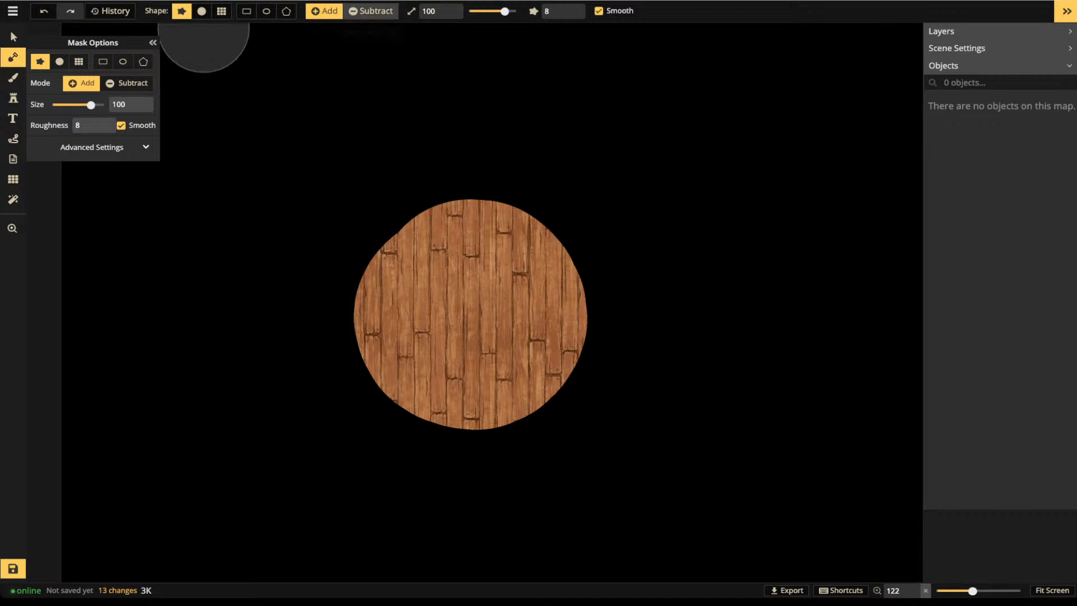
left_click(371, 12)
left_click_drag(488, 11, 515, 11)
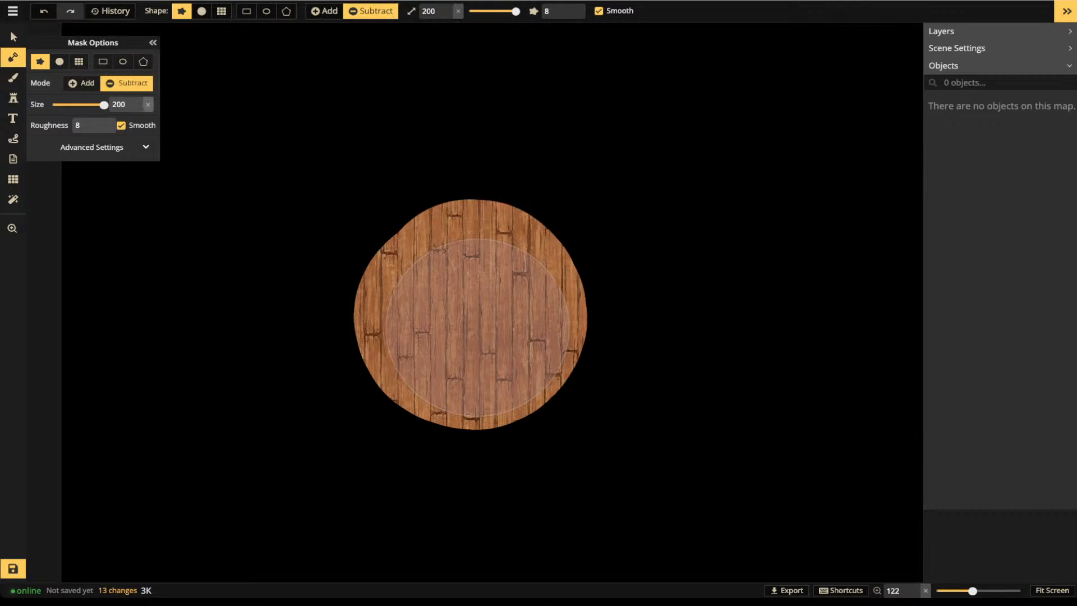
mouse_move(478, 328)
left_mouse_down()
mouse_move(408, 285)
mouse_move(455, 237)
mouse_move(520, 222)
mouse_move(550, 350)
mouse_move(464, 393)
mouse_move(360, 367)
left_mouse_up()
Search the stamp catalog for "STAIRS" and expand all stamp sets in the results
key("s")
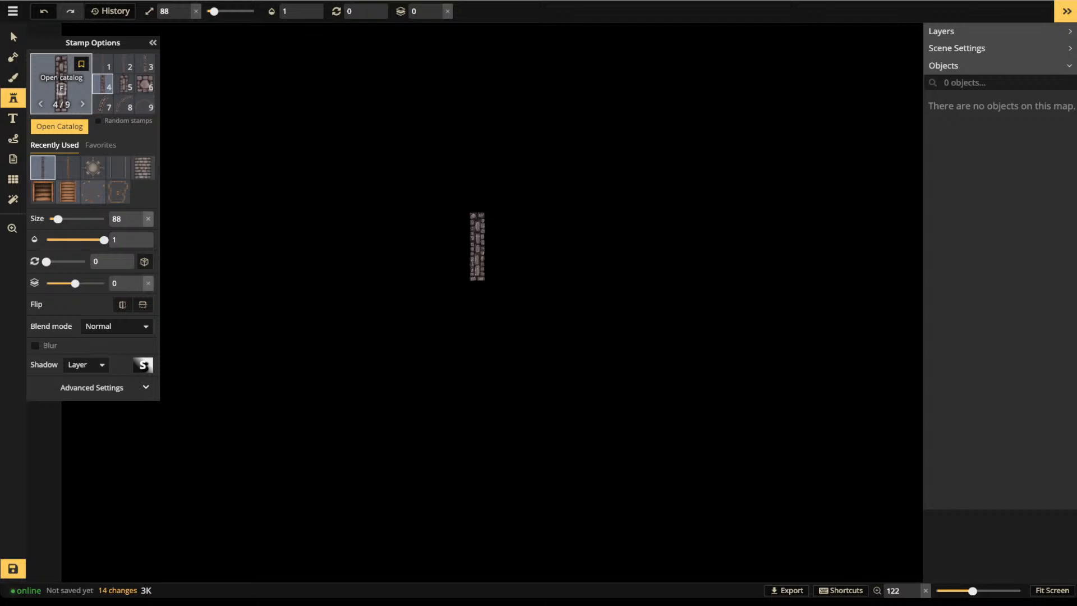
key("f")
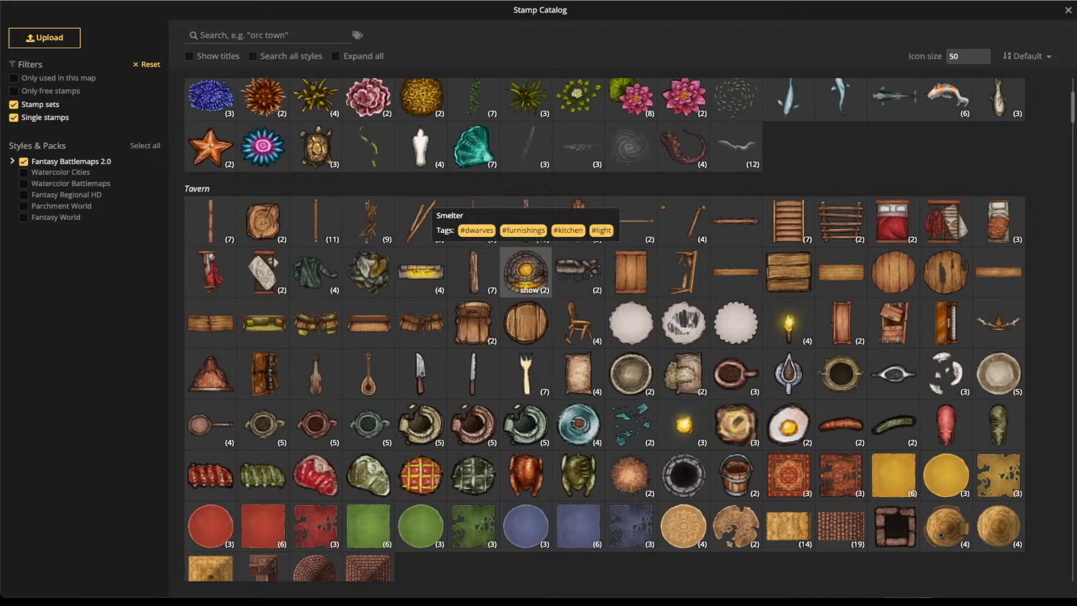
scroll(525, 248, "down", 2)
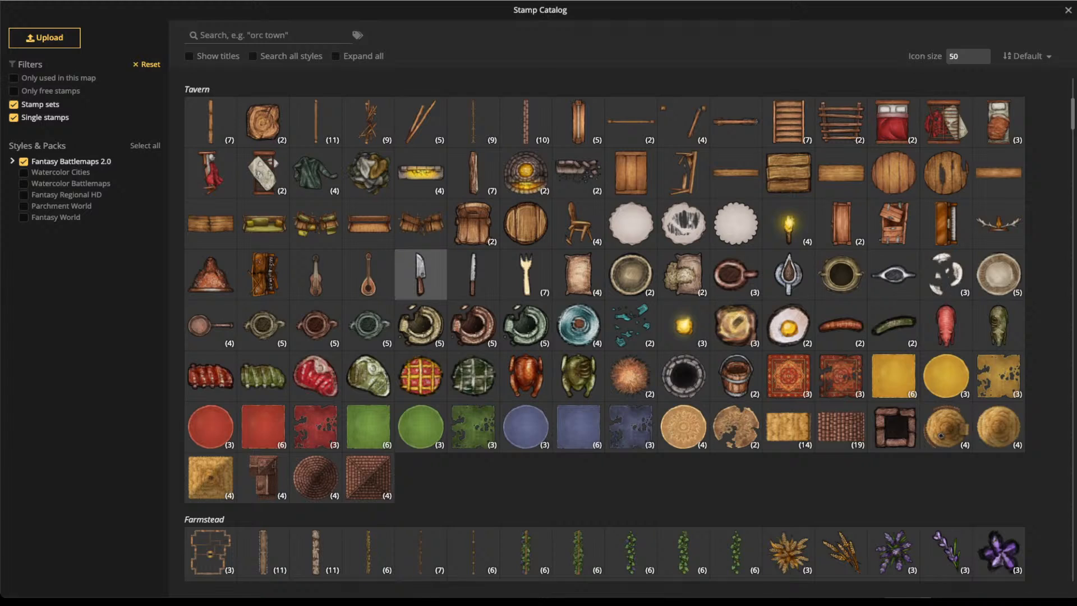
type("STAIR")
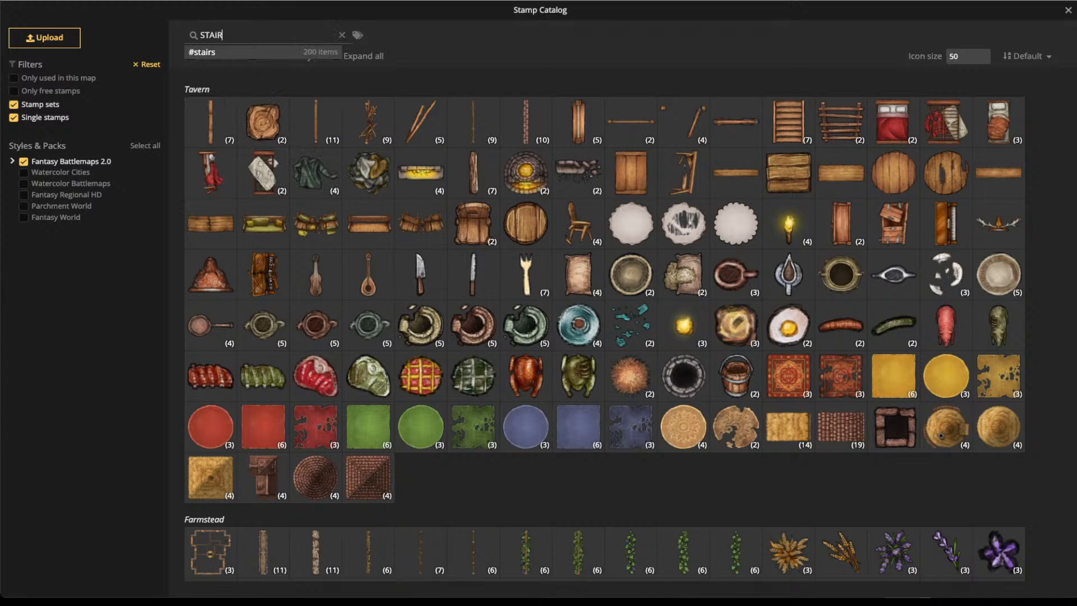
type("CASE")
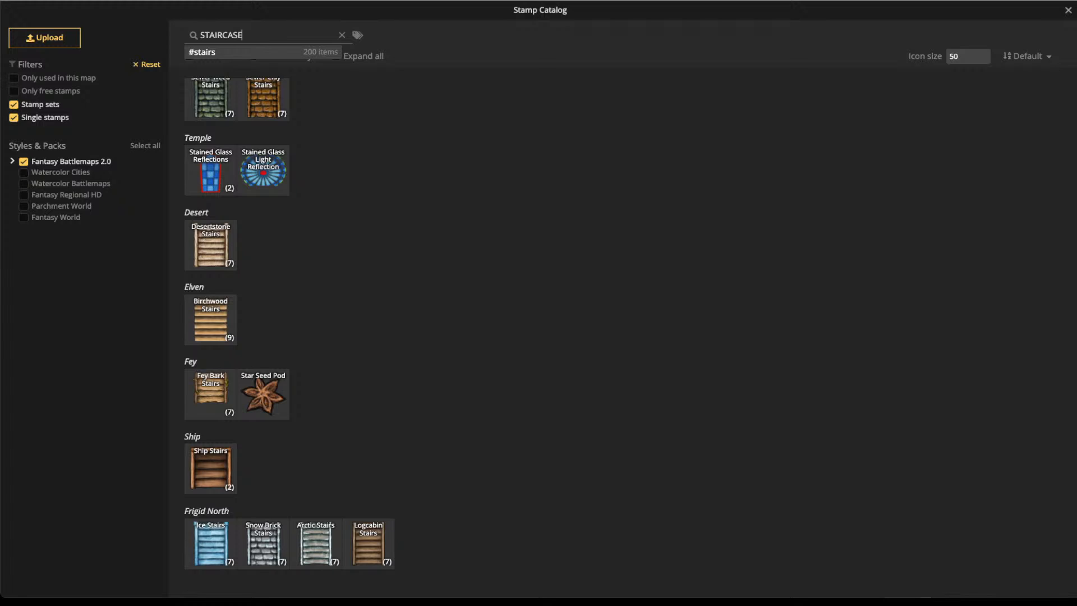
key("BackSpace")
key("BackSpace")
key("BackSpace")
key("BackSpace")
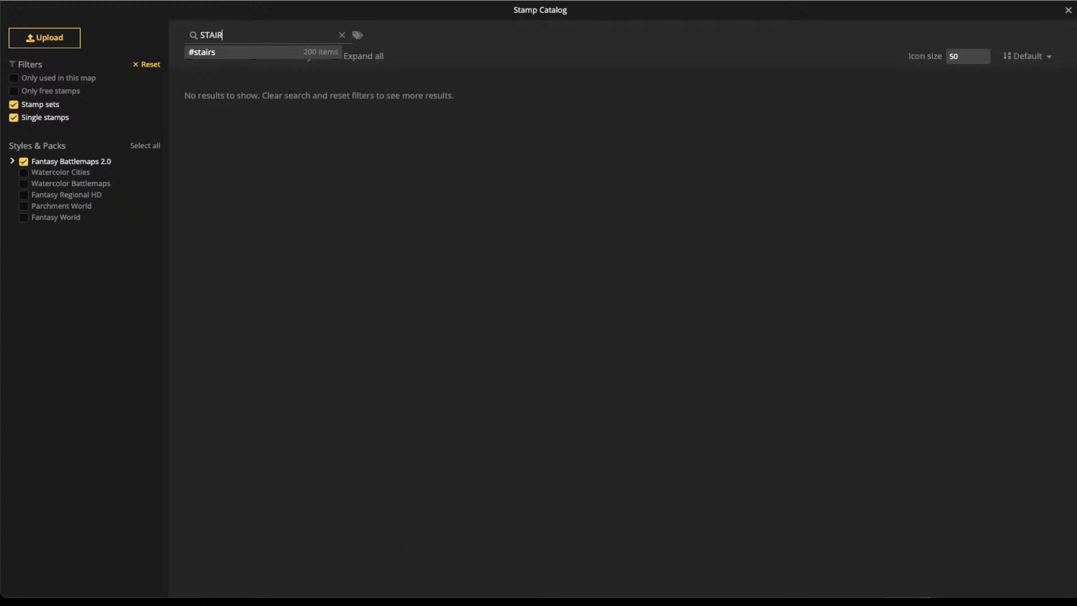
type("S")
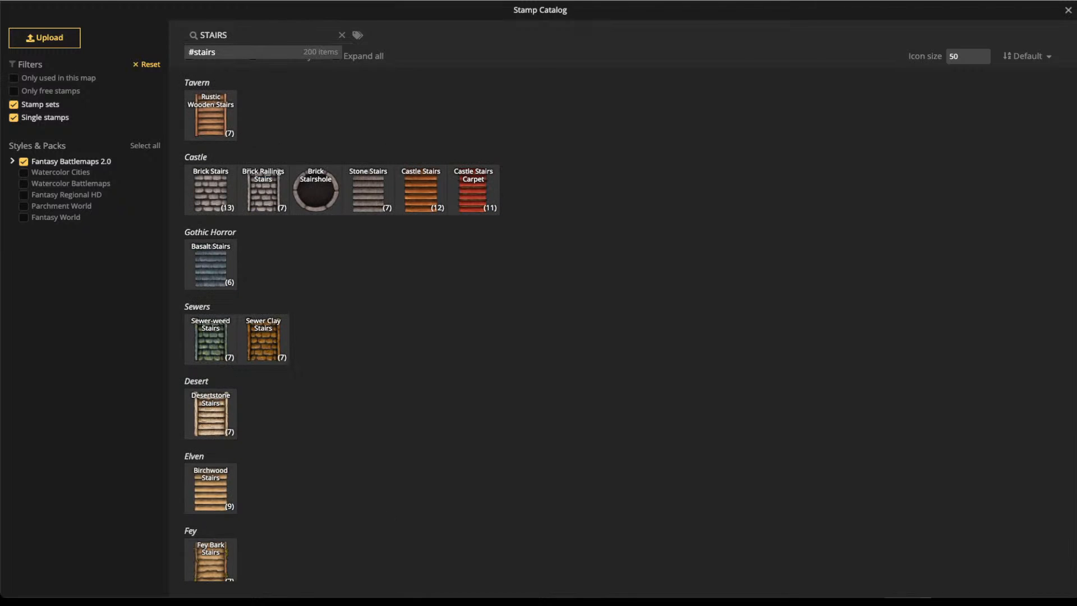
left_click(363, 56)
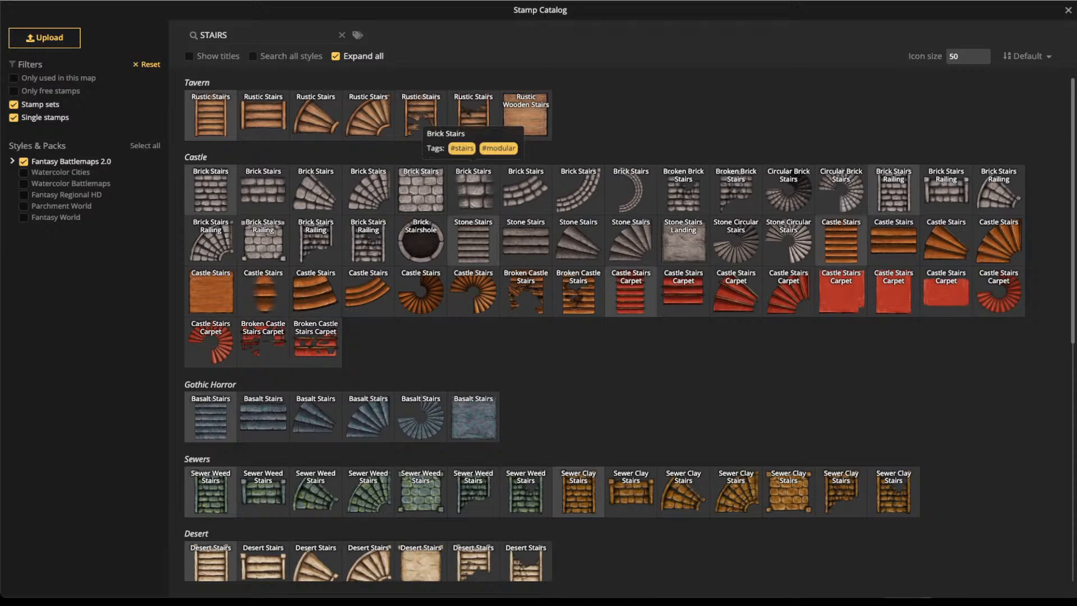
Pick the straight Stone Stairs stamp from the Castle set and place it at size 208 on the empty map
scroll(617, 325, "down", 6)
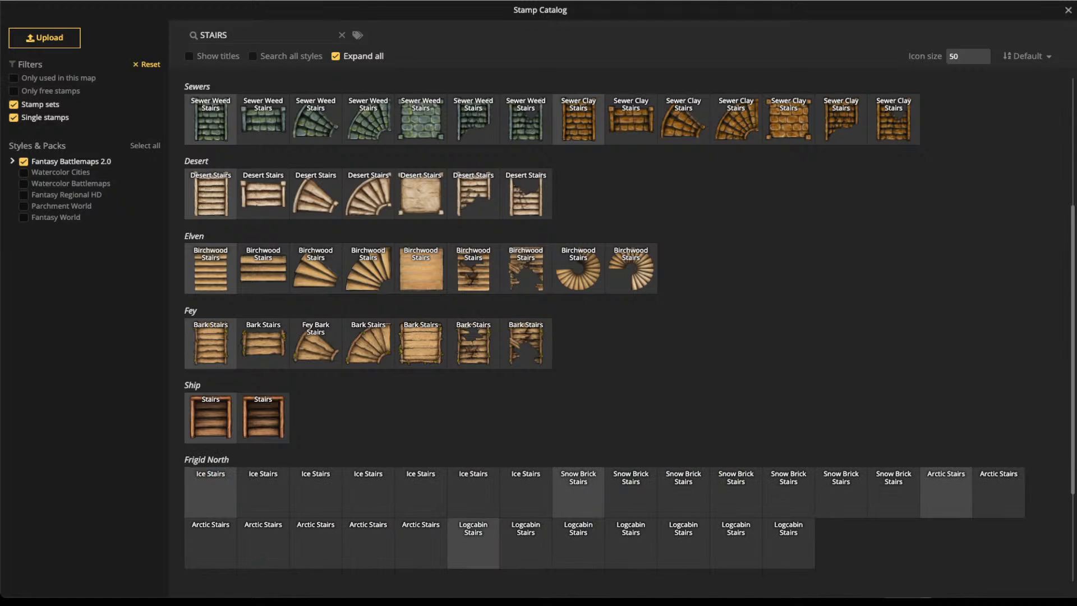
scroll(617, 325, "up", 4)
scroll(617, 326, "up", 2)
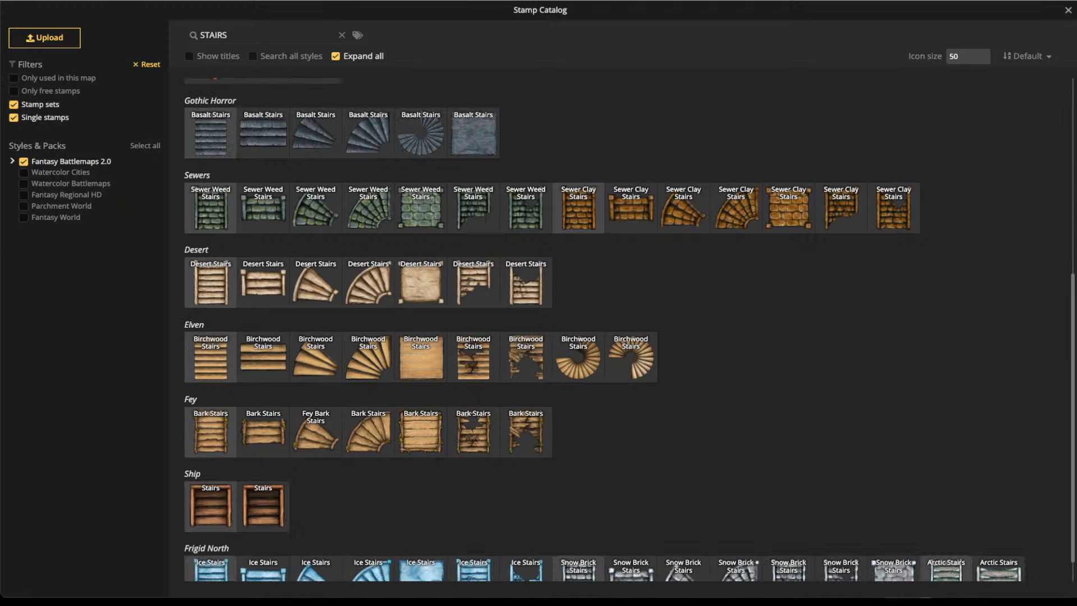
scroll(617, 325, "up", 3)
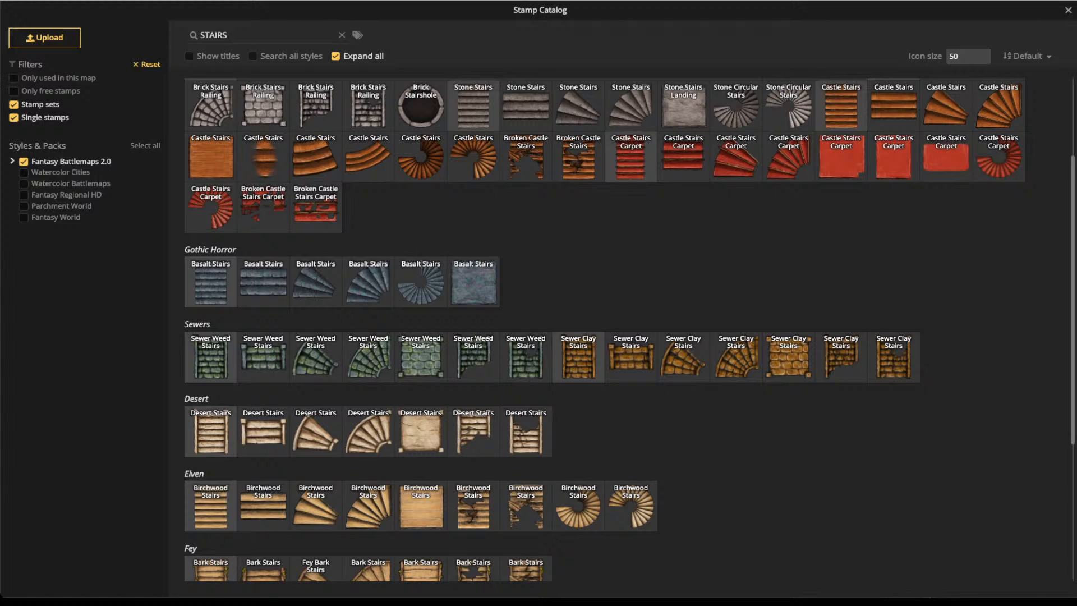
left_click(473, 107)
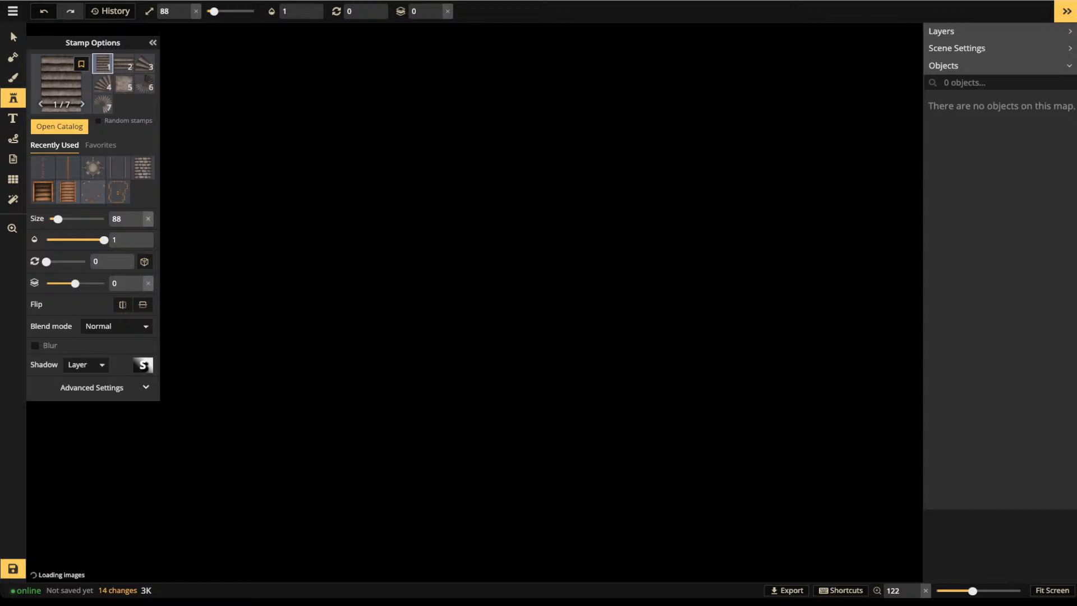
scroll(484, 317, "up", 3)
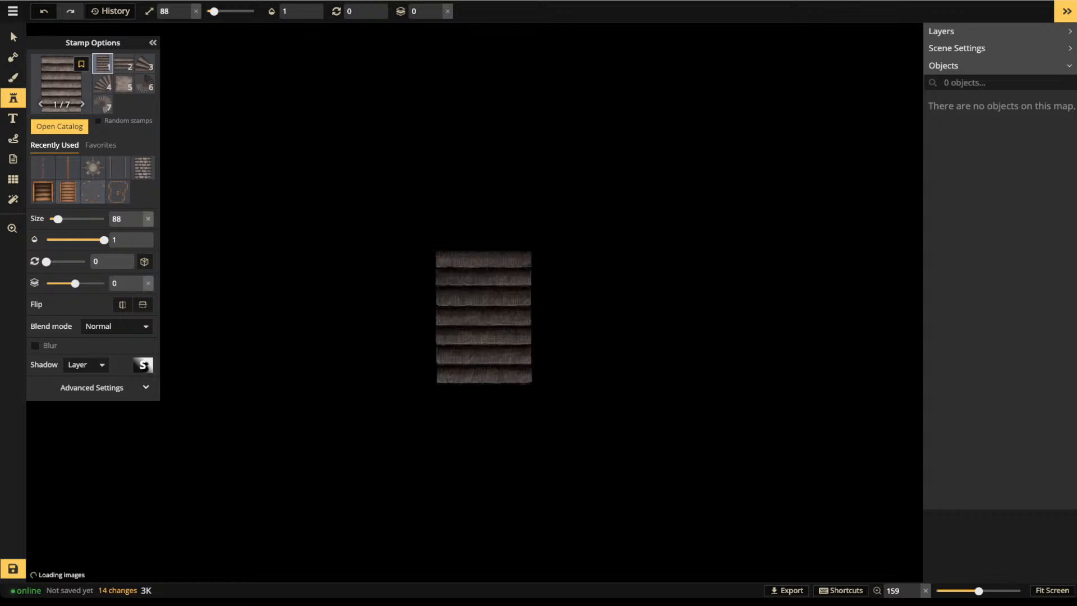
scroll(486, 272, "up", 6)
left_click(485, 263)
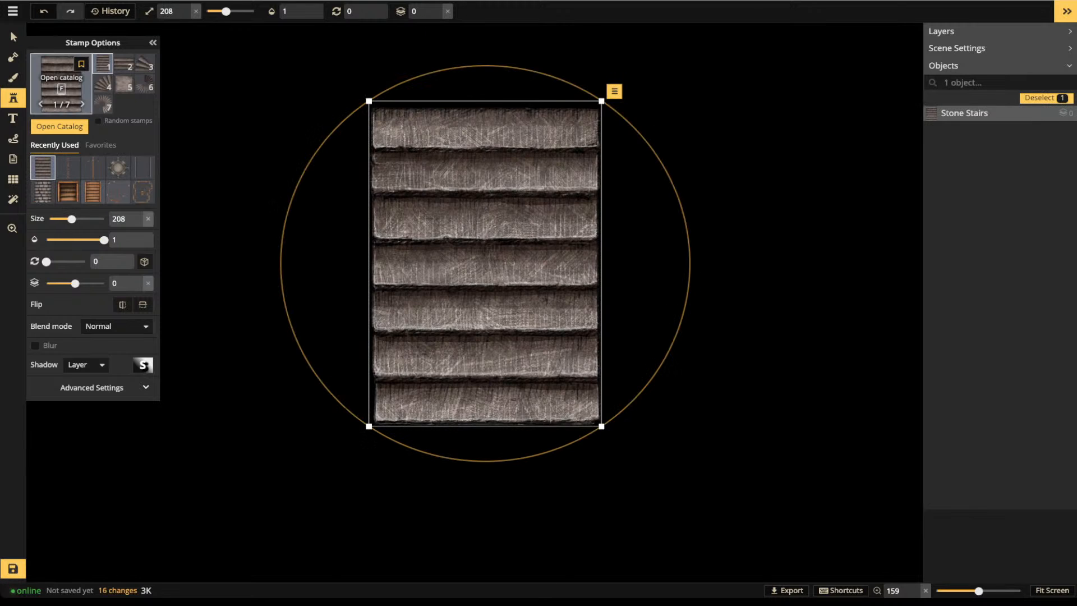
Place the tall rectangular Castle Stairs Carpet stamp, variant 6 of 11, at size 208 centred over the upper five stone steps
key("f")
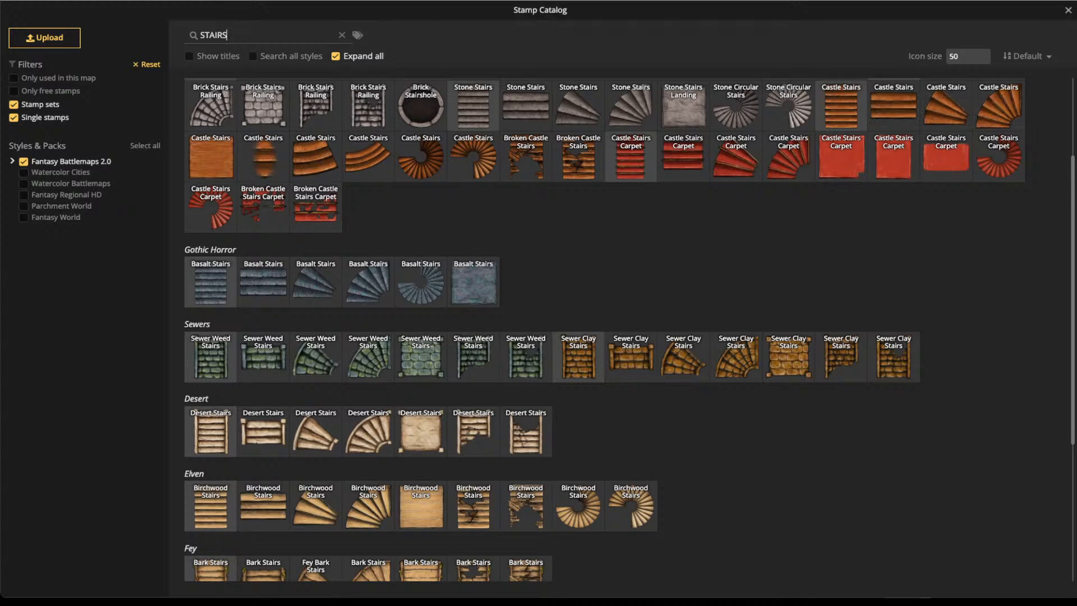
left_click(946, 158)
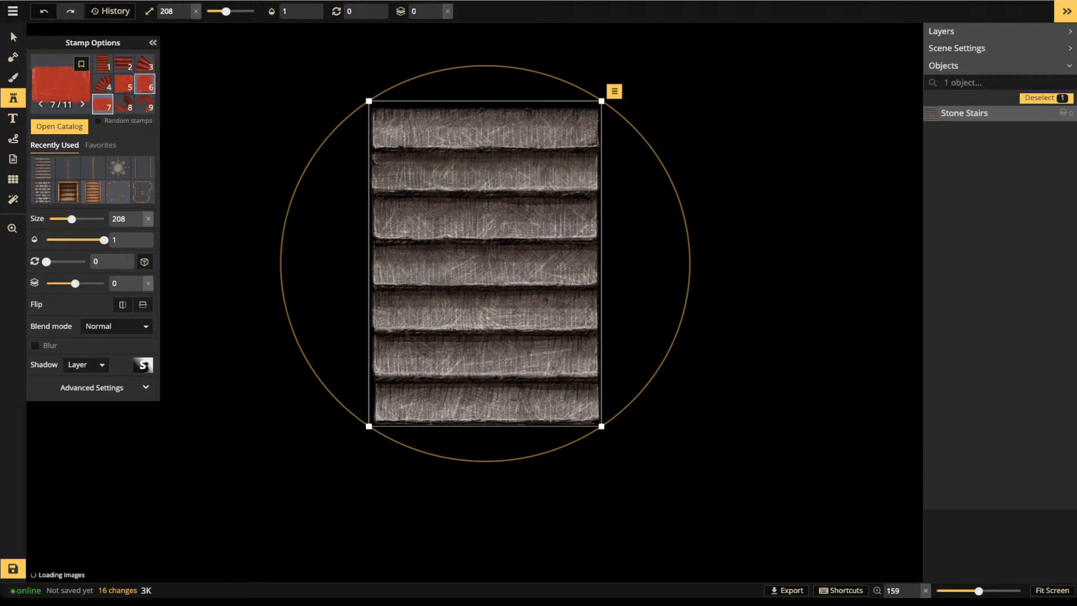
left_click(145, 84)
scroll(492, 209, "up", 1)
scroll(481, 205, "up", 1)
left_click(480, 227)
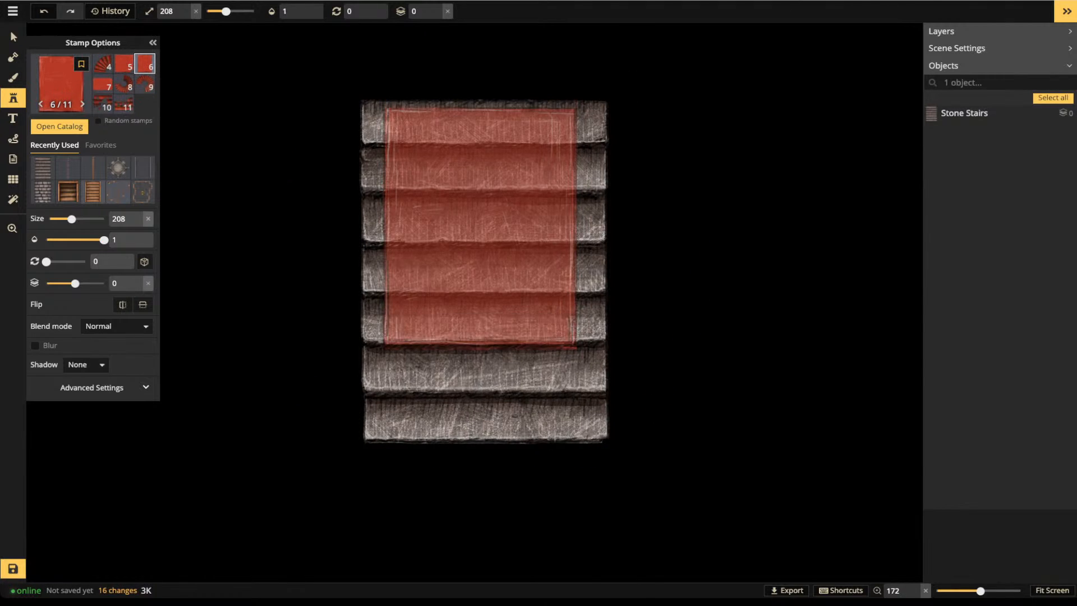
left_click_drag(480, 227, 486, 221)
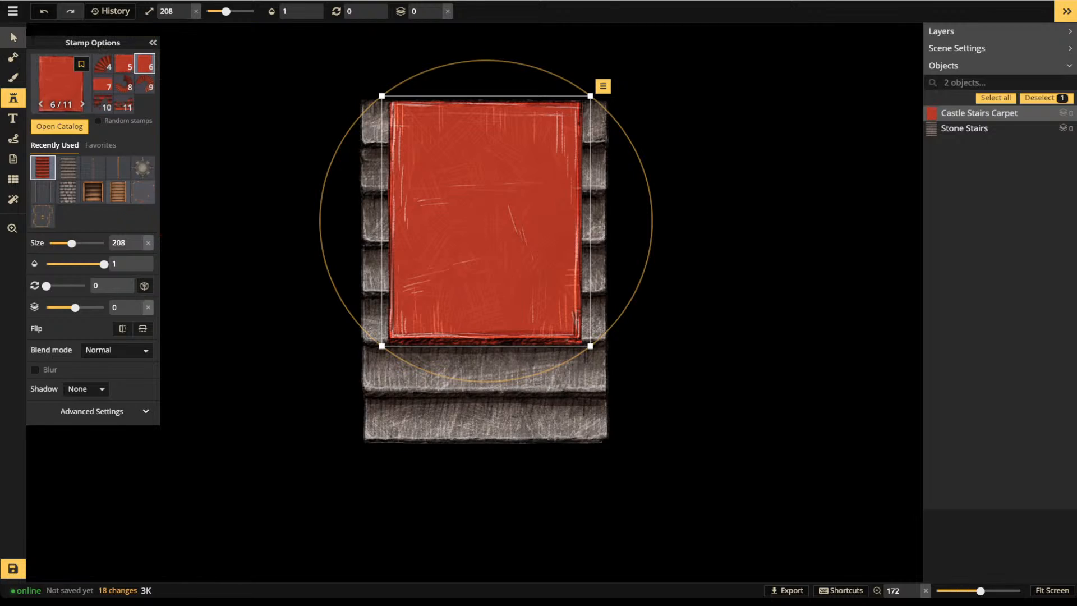
Compare the Darken and Multiply blend modes on the red carpet over the stone stairs
left_click(13, 37)
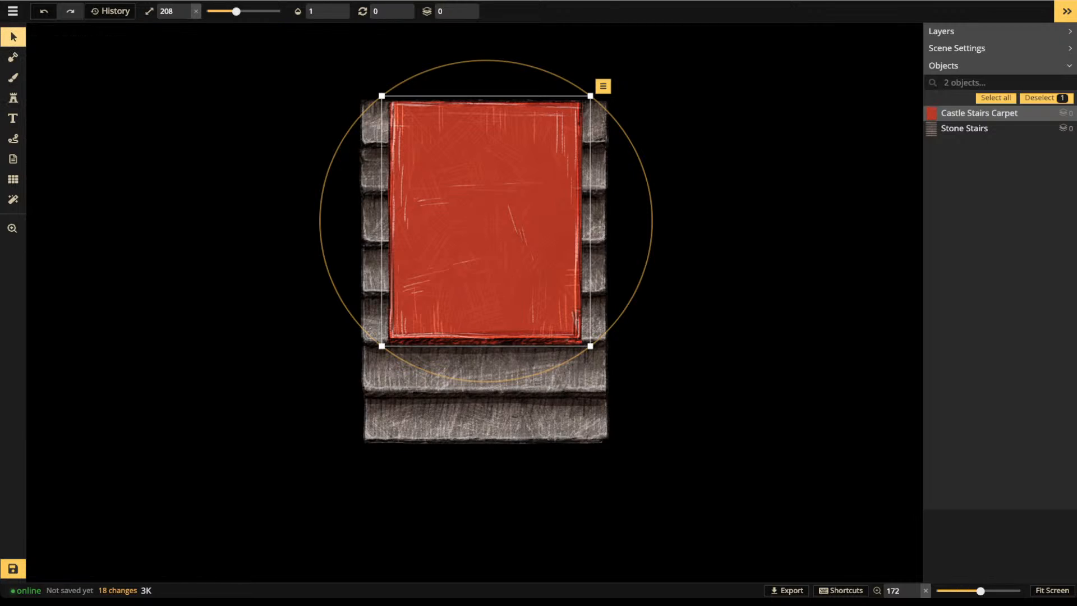
left_click(14, 37)
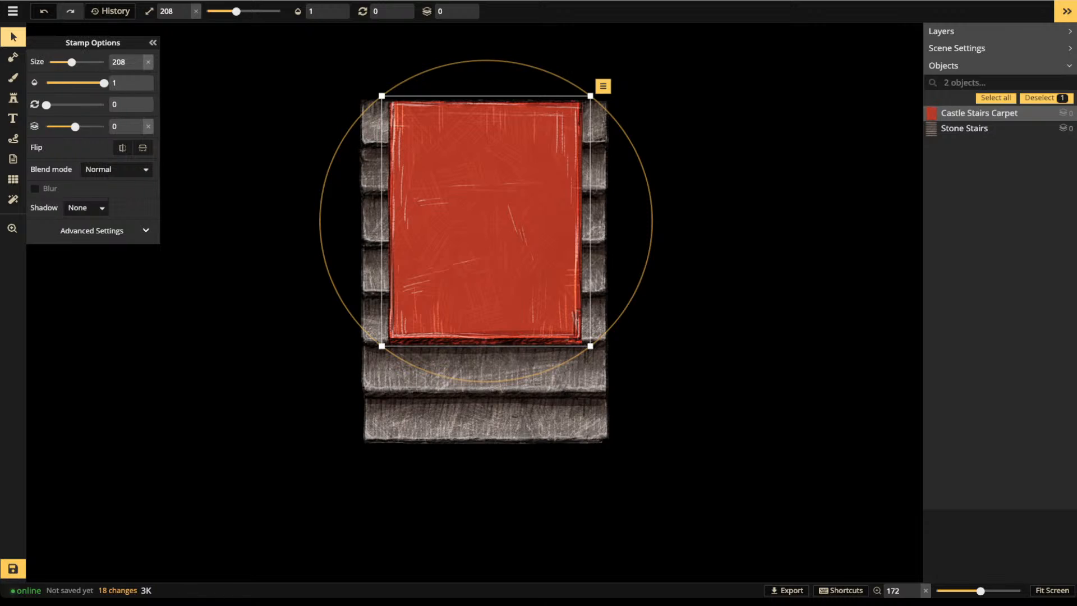
left_click(116, 170)
left_click(67, 220)
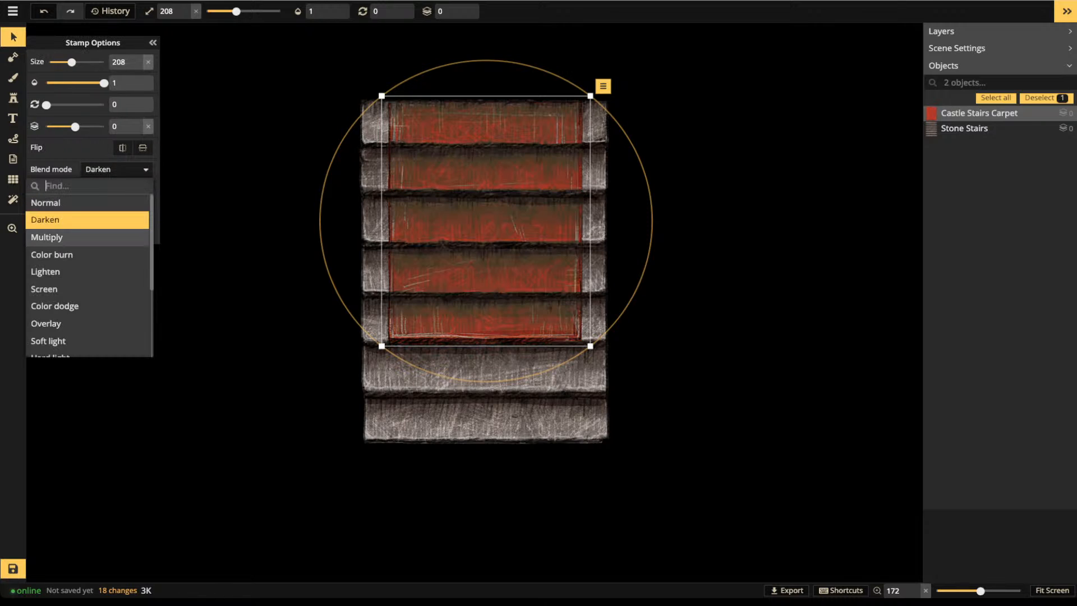
left_click(67, 237)
left_click(67, 220)
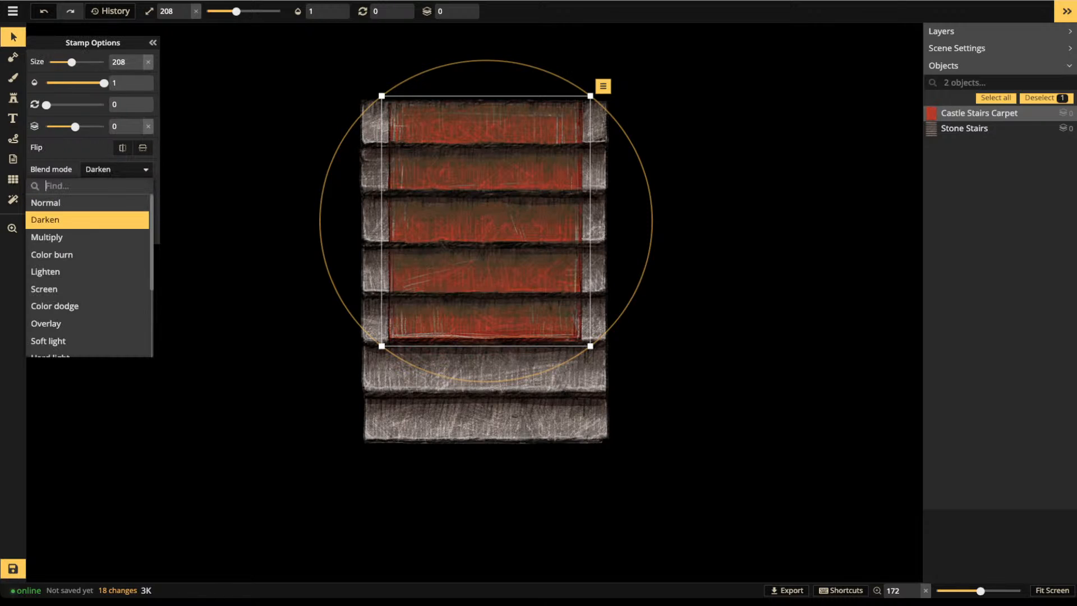
left_click(67, 237)
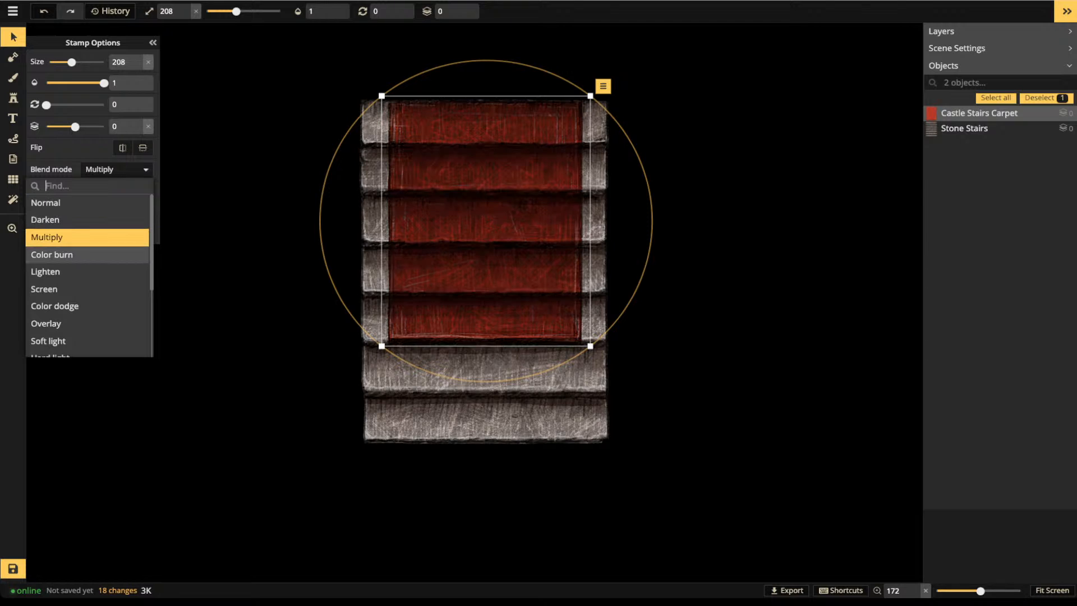
Try the Color burn, Lighten, Screen, Color dodge and Overlay blend modes on the carpet, and return it to Normal
left_click(68, 255)
left_click(67, 289)
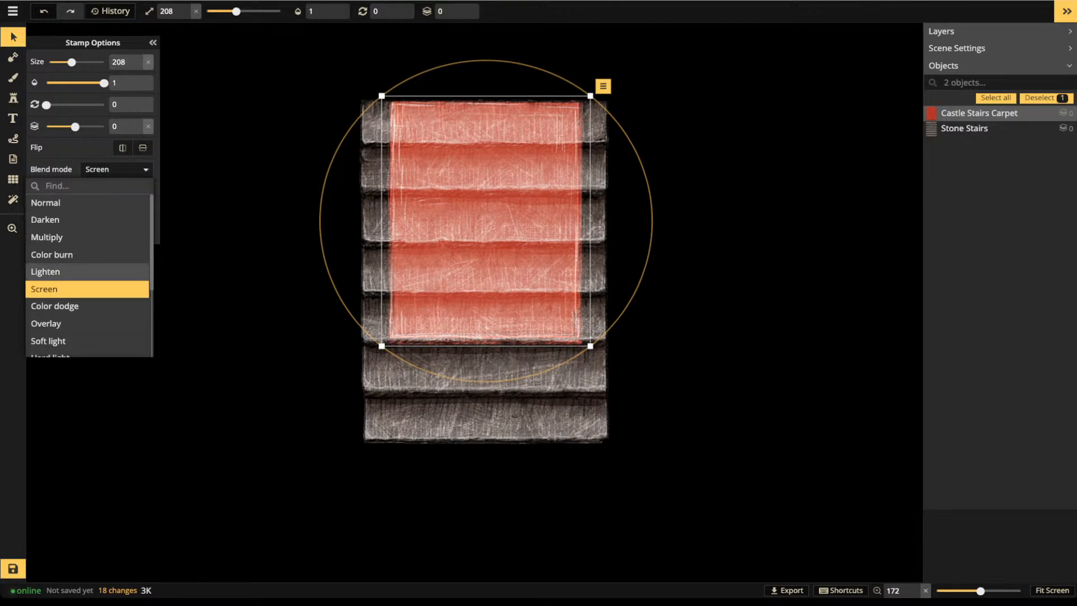
left_click(67, 272)
left_click(67, 289)
left_click(67, 306)
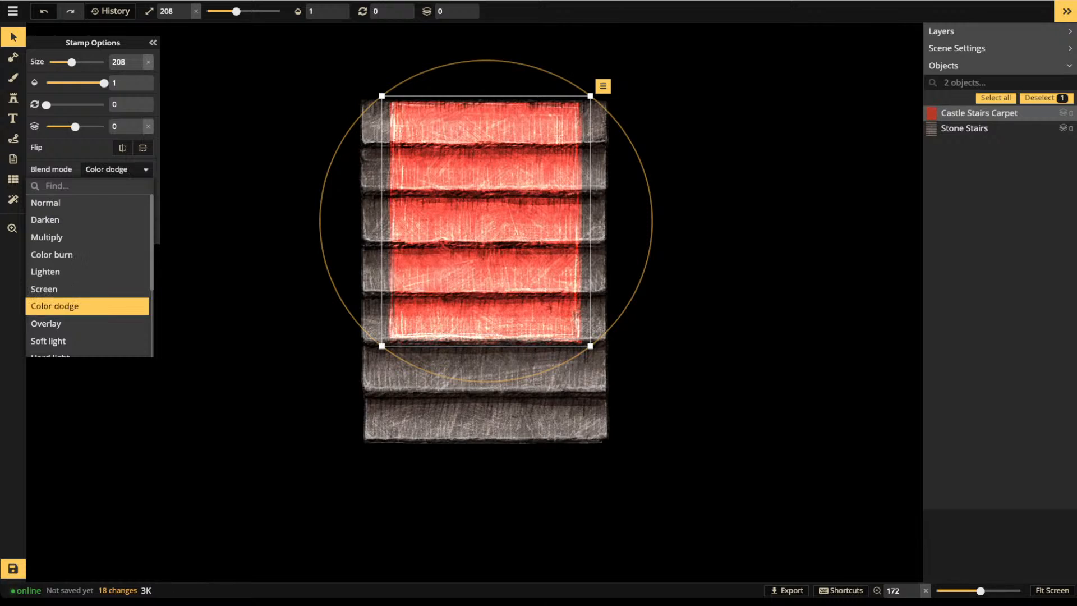
left_click(68, 324)
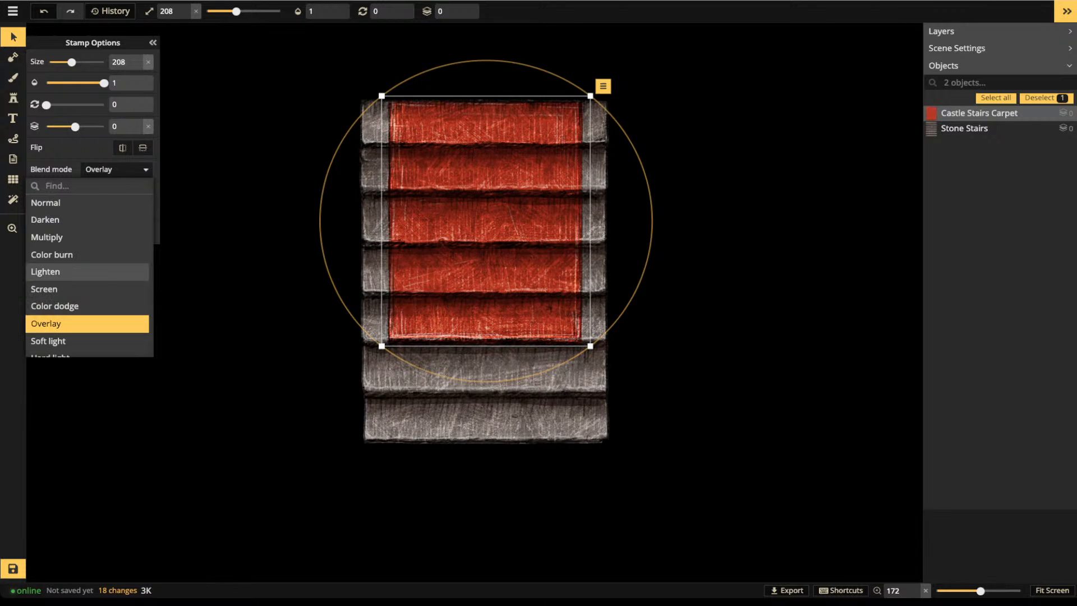
mouse_move(486, 221)
left_mouse_down()
mouse_move(485, 243)
mouse_move(486, 222)
left_mouse_up()
left_click(115, 169)
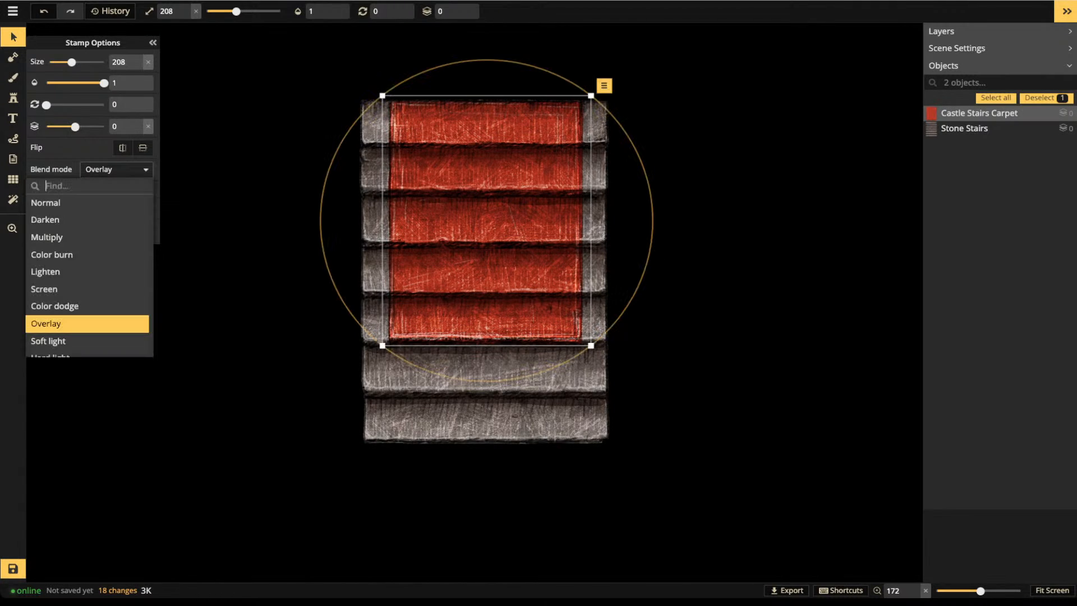
left_click(51, 202)
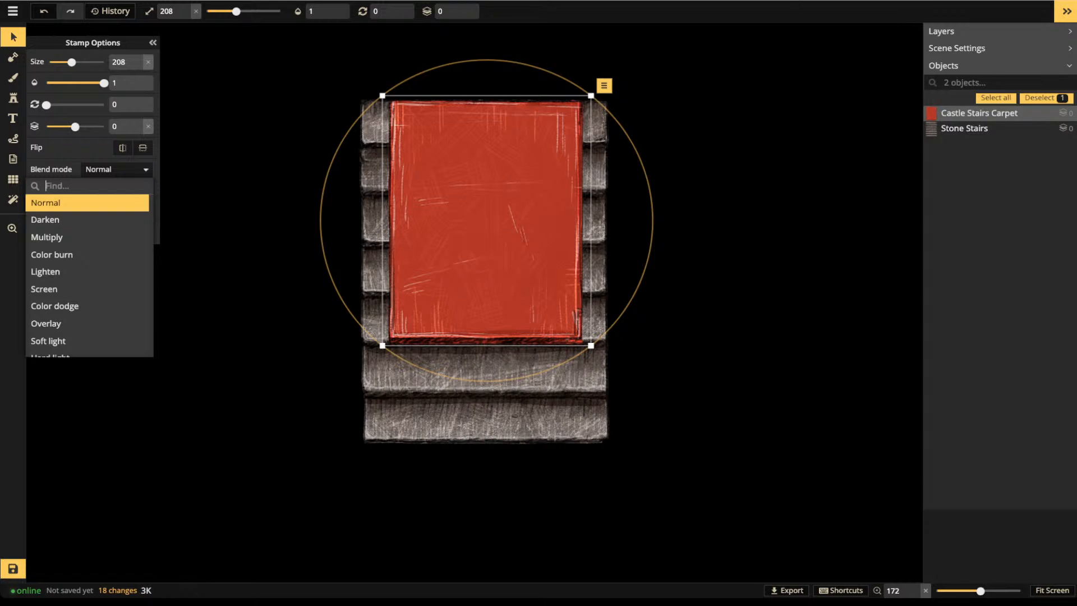
Draw two dotted freehand path loops, width 1.5 and opacity 0.8, around the upper and middle stair treads
left_click(13, 138)
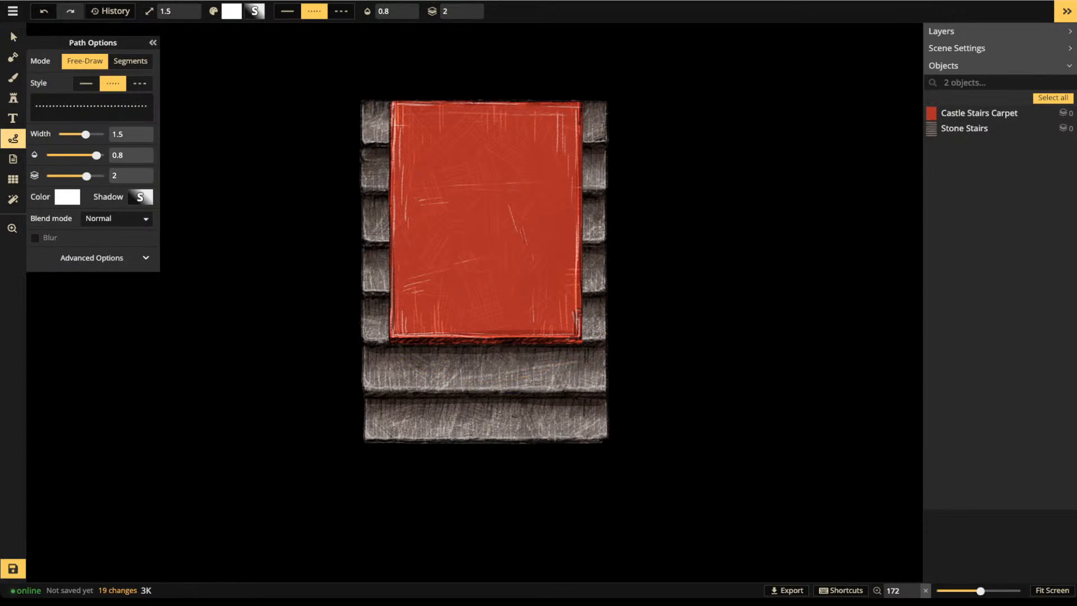
mouse_move(383, 136)
left_mouse_down()
mouse_move(359, 168)
mouse_move(577, 166)
mouse_move(608, 133)
mouse_move(633, 133)
left_mouse_up()
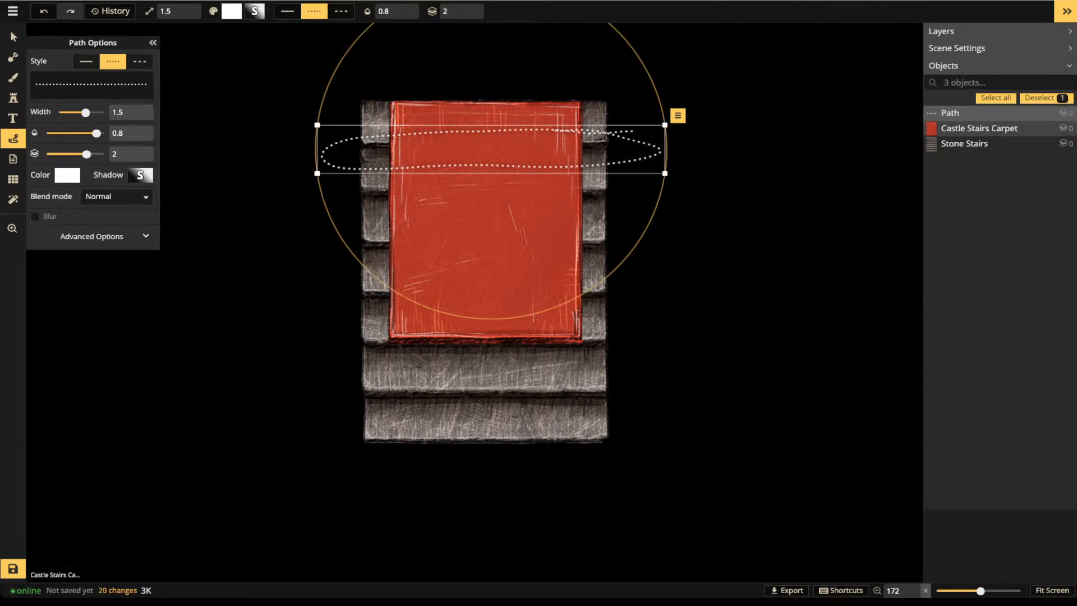
mouse_move(373, 225)
left_mouse_down()
mouse_move(344, 239)
mouse_move(653, 222)
mouse_move(387, 223)
left_mouse_up()
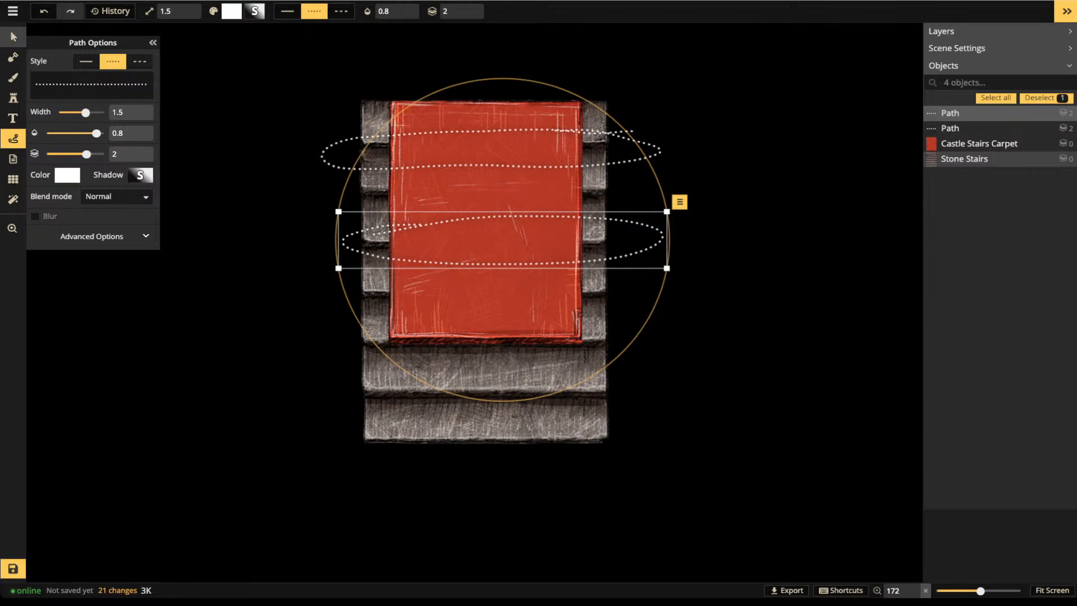
Compare Darken and Multiply on the red carpet and set its blend mode to Multiply
left_click(13, 37)
left_click(486, 194)
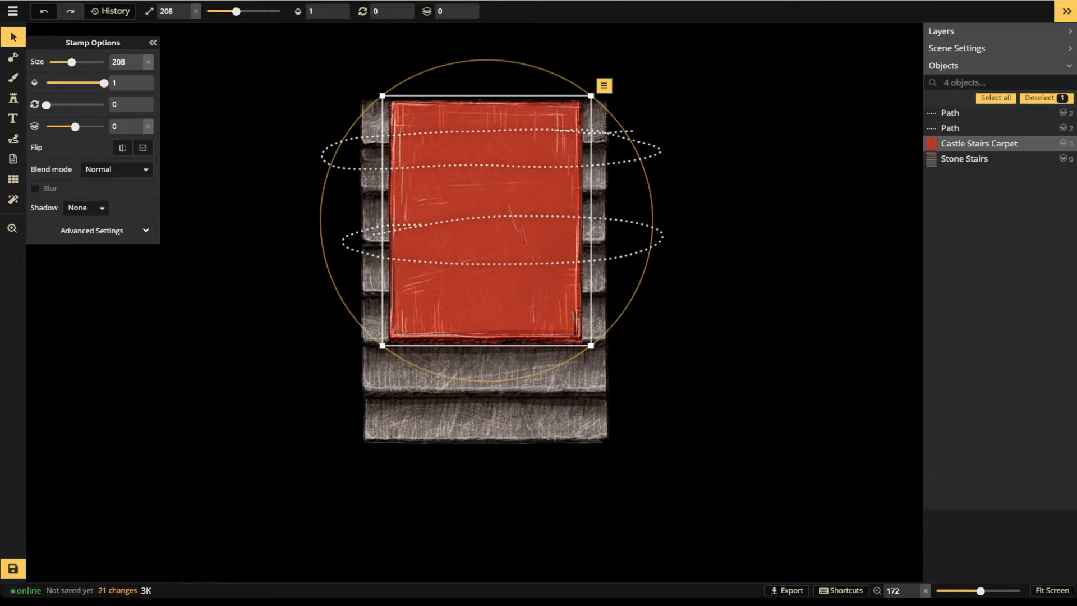
left_click(115, 169)
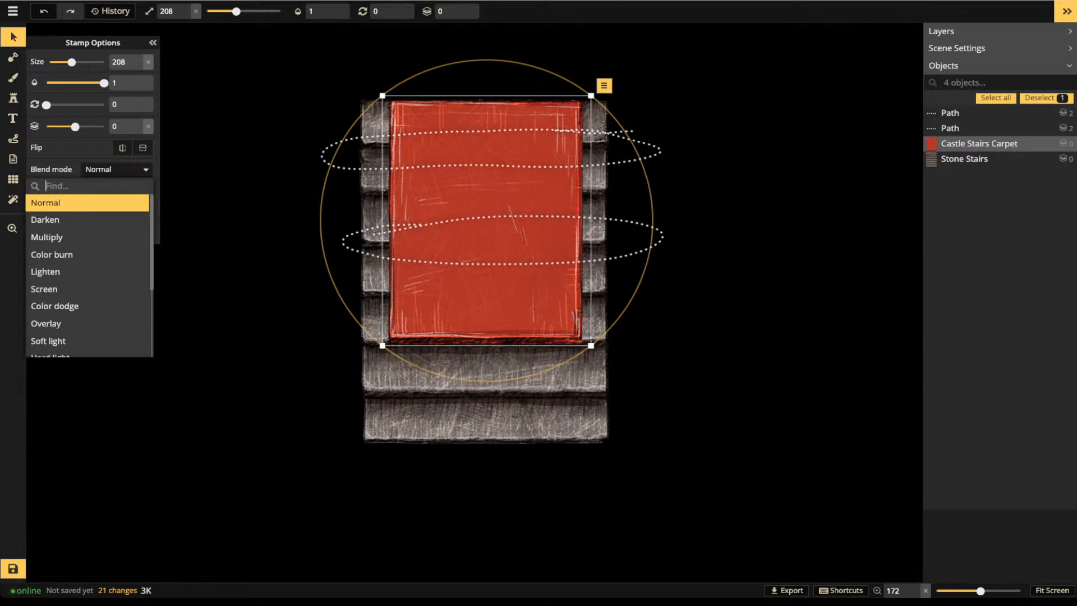
left_click(87, 220)
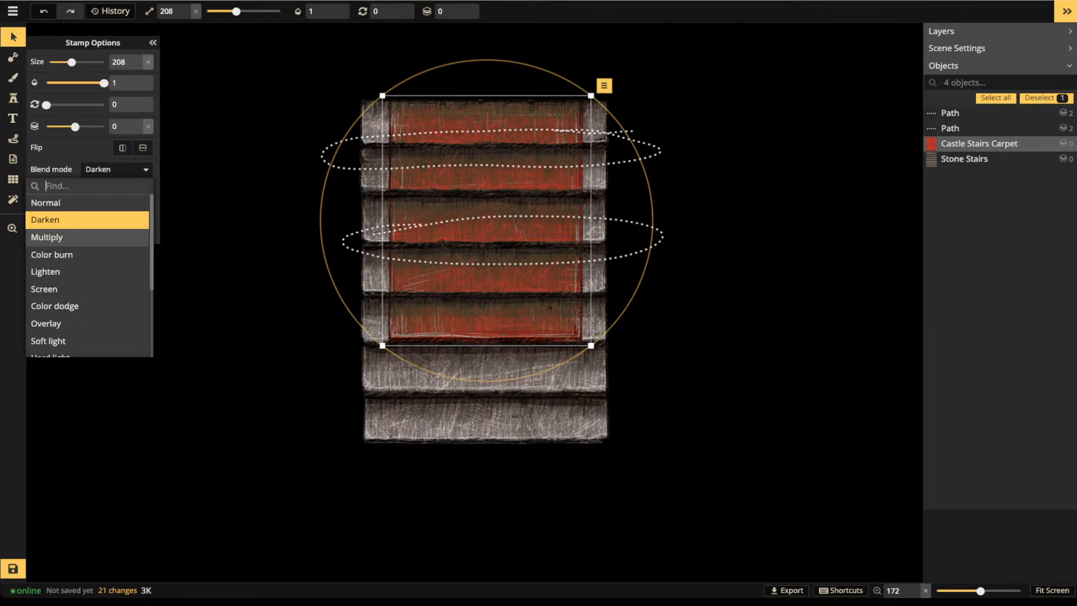
left_click(87, 238)
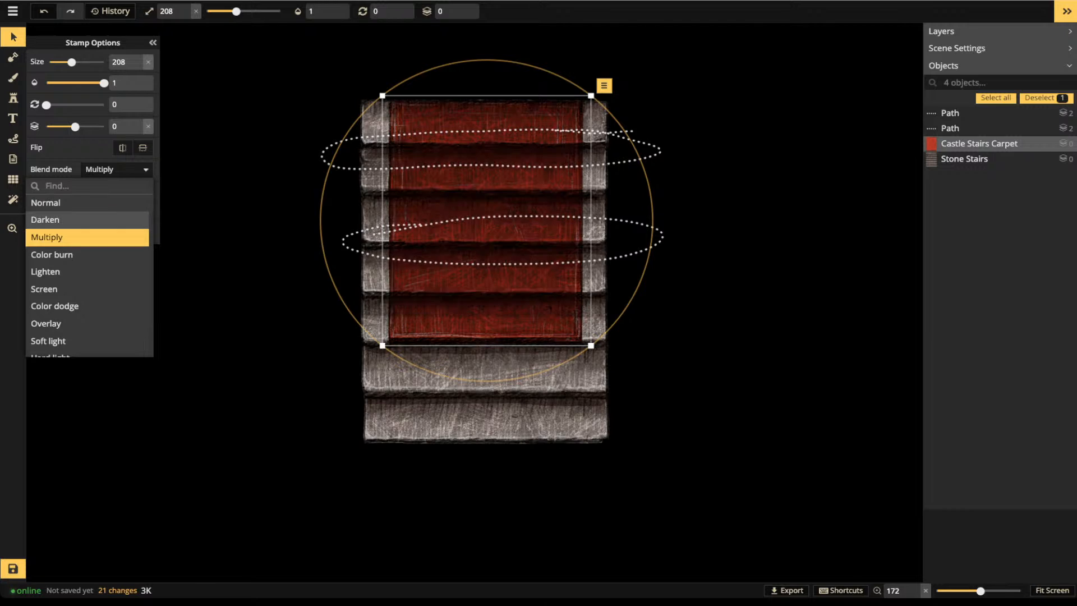
left_click(117, 169)
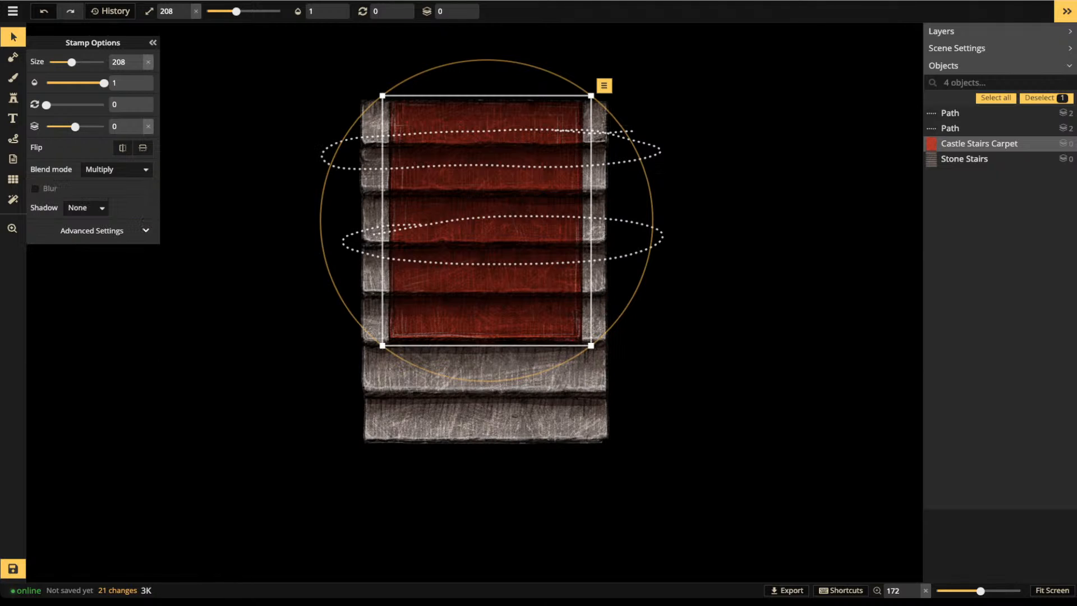
Delete both dotted path loops from the stairs
left_click(491, 150)
key("Delete")
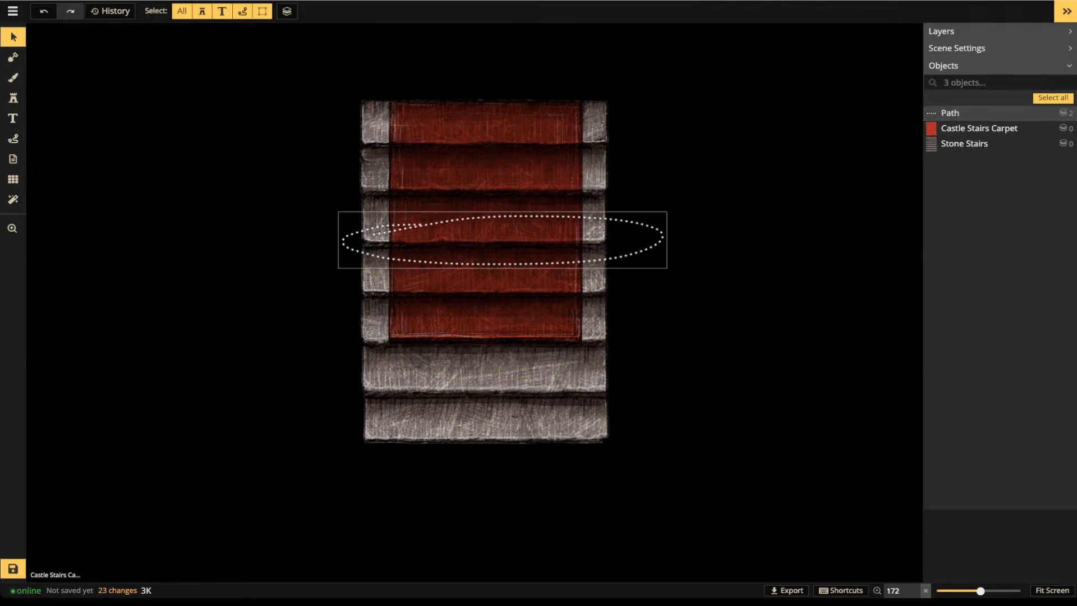
left_click(501, 240)
key("Delete")
Stretch the carpet's transform height to 139 and shift it down to cover all seven stone steps
left_click(501, 240)
left_click_drag(501, 240, 500, 242)
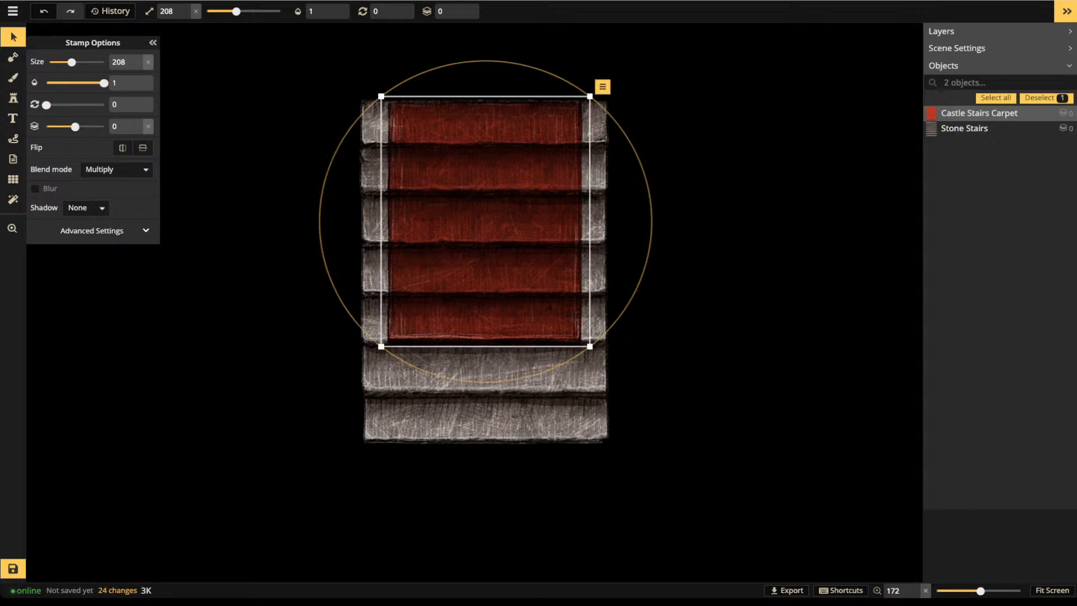
left_click(101, 230)
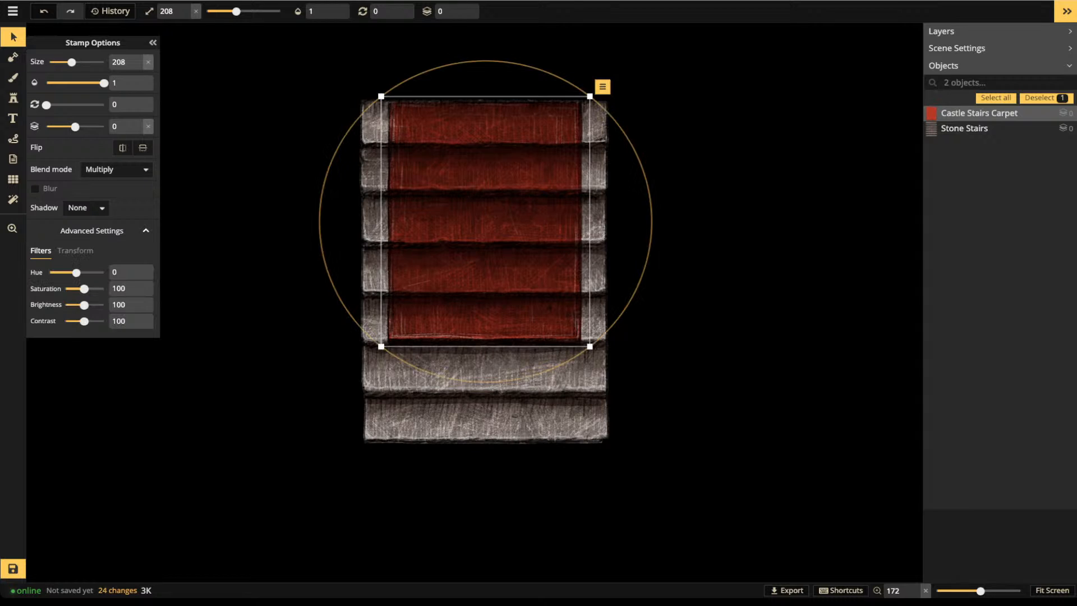
left_click(75, 251)
left_click_drag(83, 289, 88, 288)
left_click_drag(485, 221, 482, 268)
left_click_drag(483, 268, 485, 267)
left_click(333, 185)
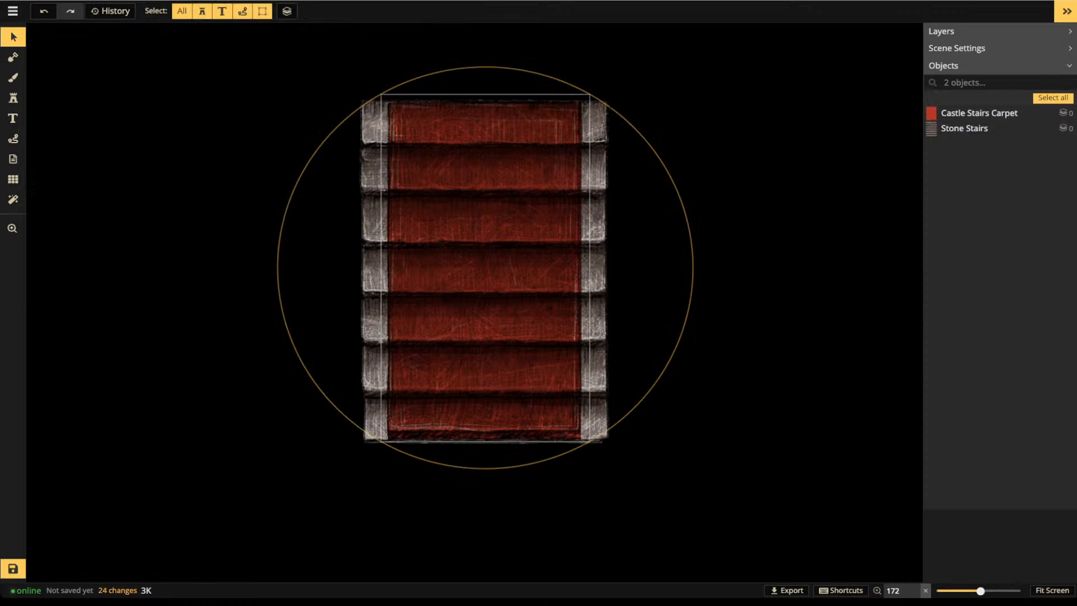
Select the carpet and stone stairs together and move them to the right on the map
scroll(333, 185, "down", 4)
left_click_drag(264, 96, 606, 368)
left_click_drag(482, 270, 559, 275)
left_click(623, 272)
Shift the carpet's hue filter to -9
left_click(539, 264)
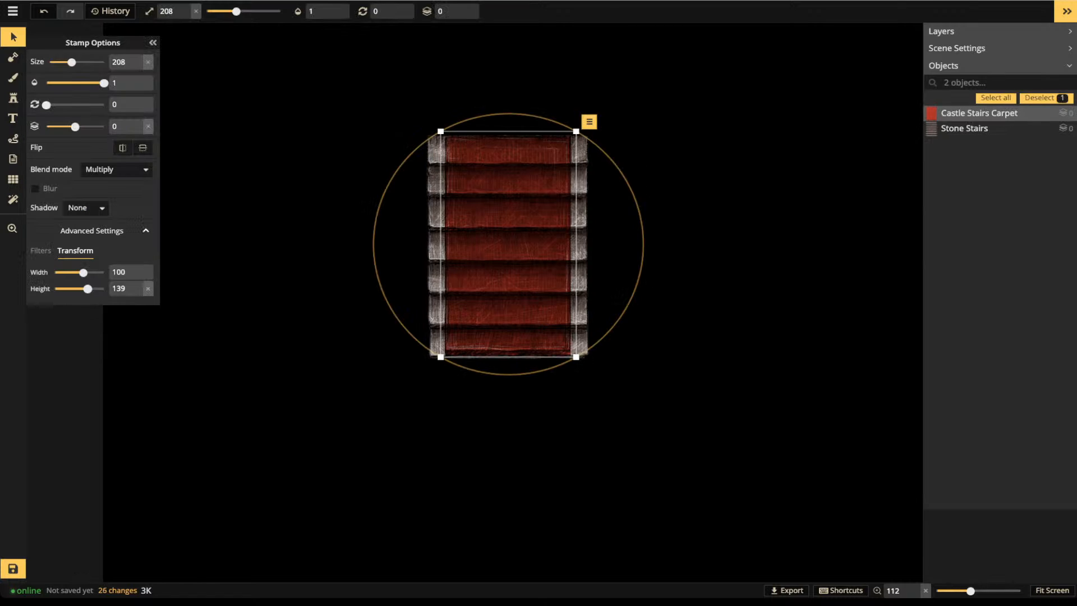
left_click(41, 251)
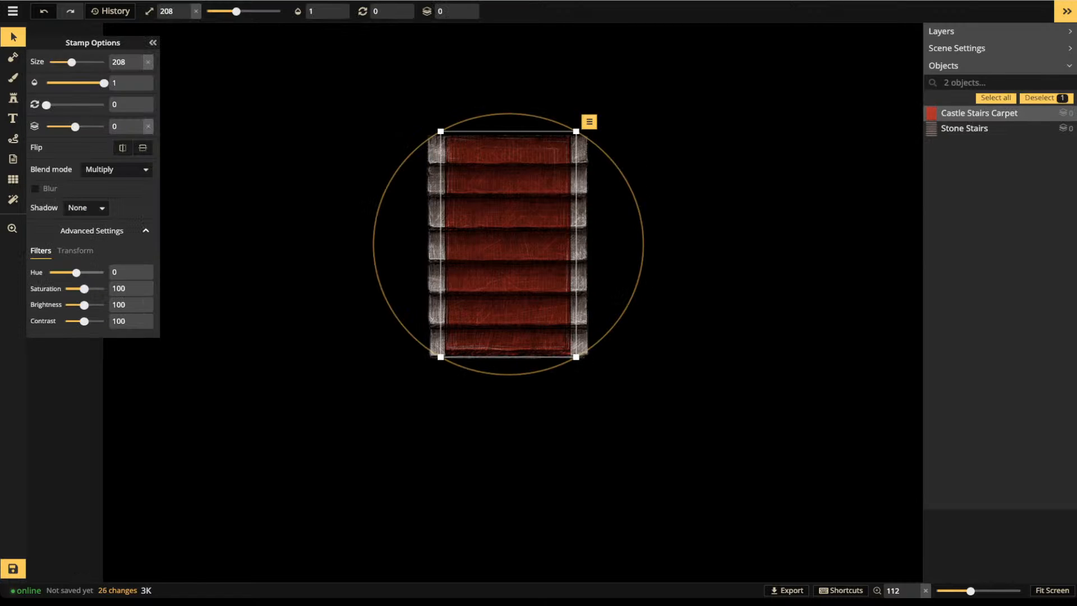
mouse_move(76, 272)
left_mouse_down()
mouse_move(54, 273)
mouse_move(104, 273)
mouse_move(55, 272)
mouse_move(86, 273)
mouse_move(56, 273)
mouse_move(75, 273)
left_mouse_up()
left_click(13, 38)
Move the carpet and stone stairs together to the map's left side and scale them down to size 154
left_click_drag(341, 102, 547, 225)
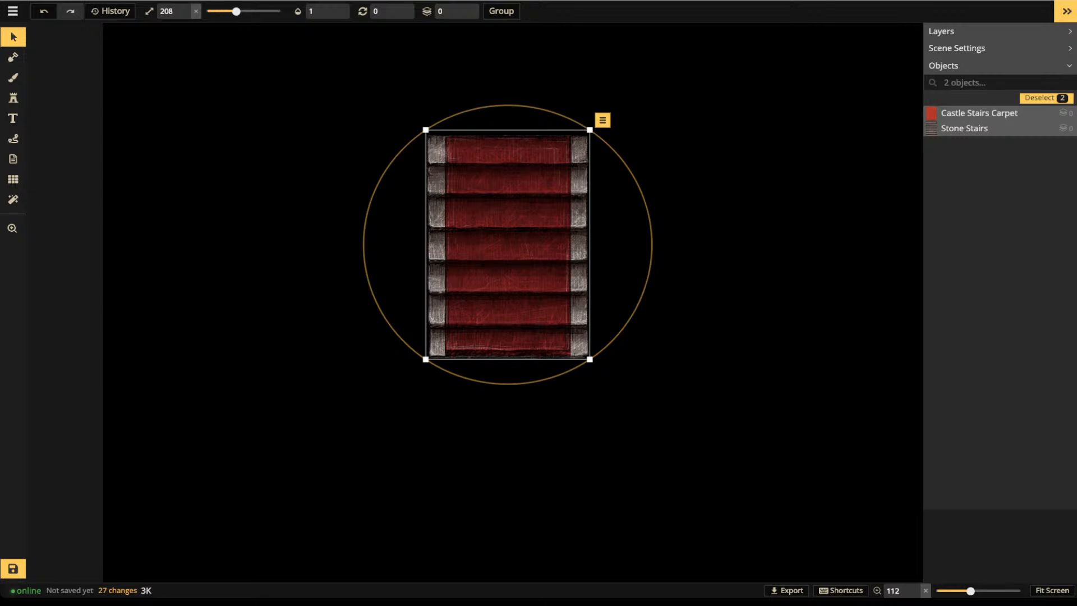
key("Escape")
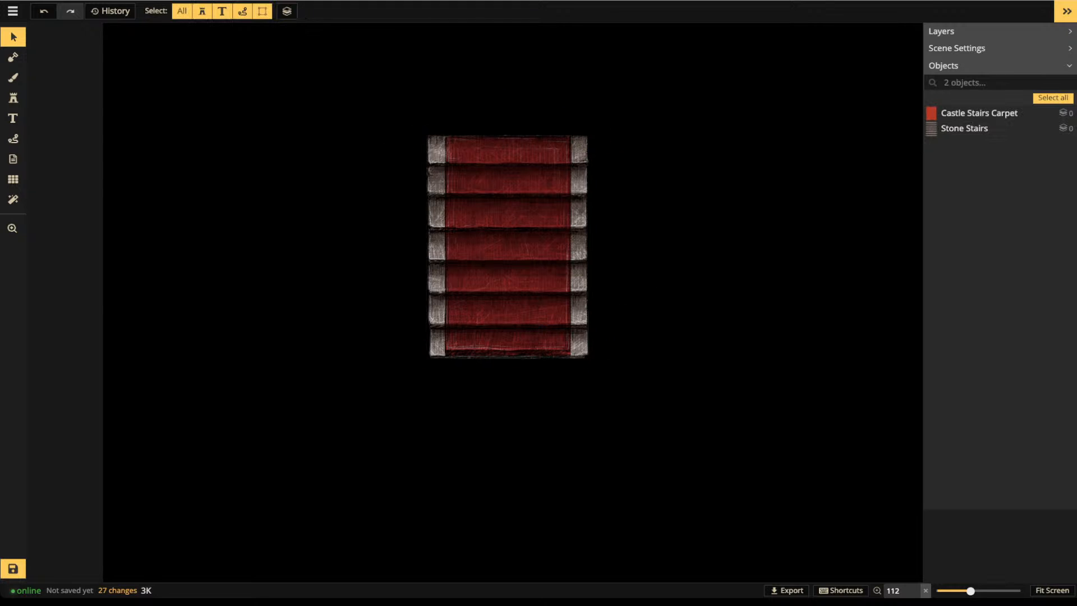
left_click_drag(328, 113, 561, 293)
left_click_drag(552, 286, 310, 313)
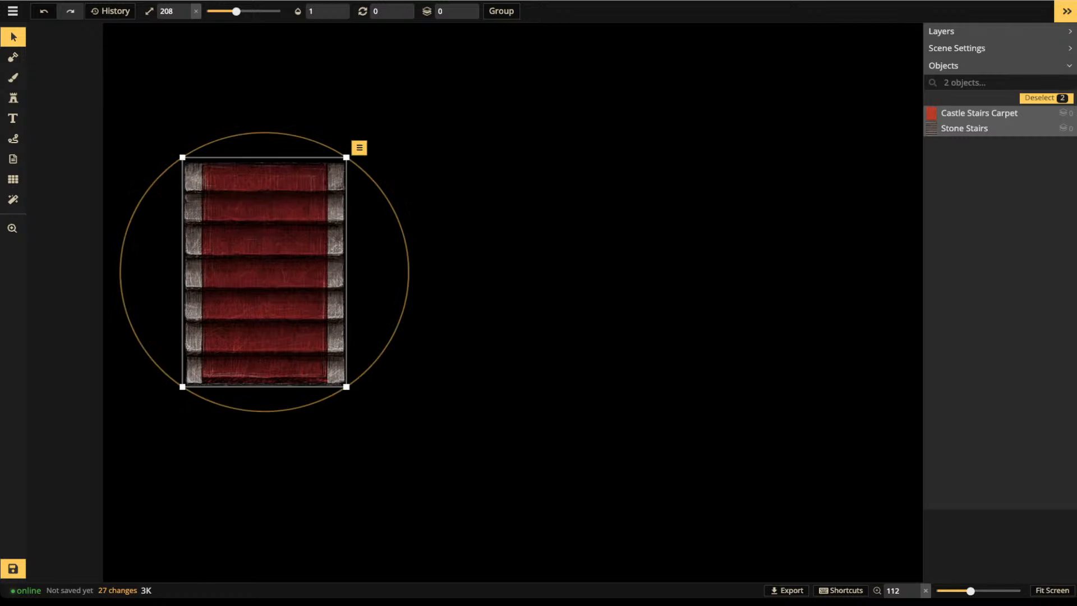
left_click_drag(346, 387, 304, 327)
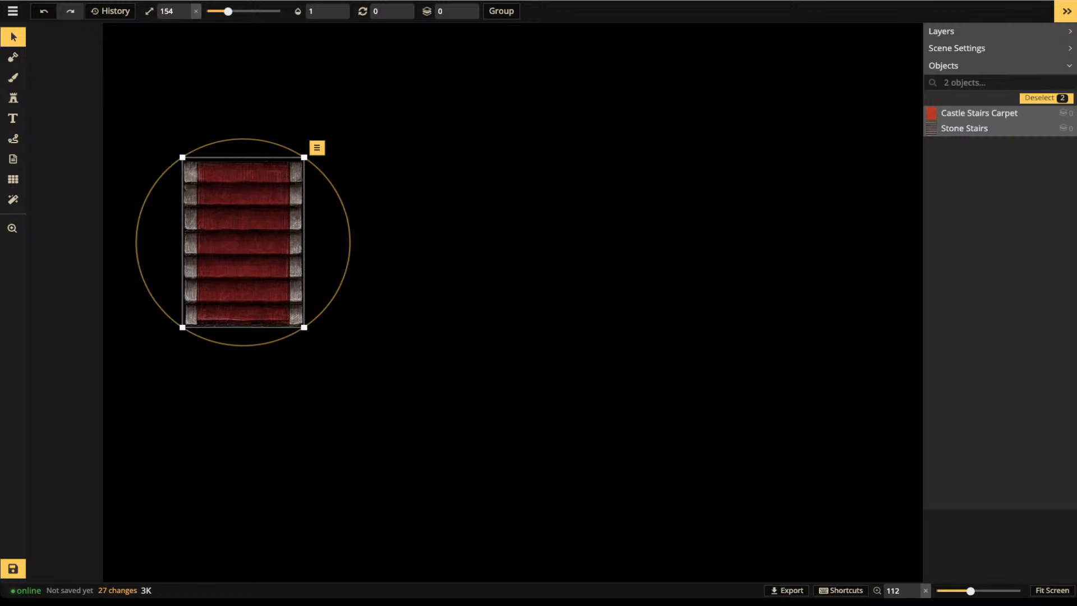
Place the curved Castle Stairs Carpet stamps, variants 9 and 8, at size 154 beside the straight stairs
left_click(12, 98)
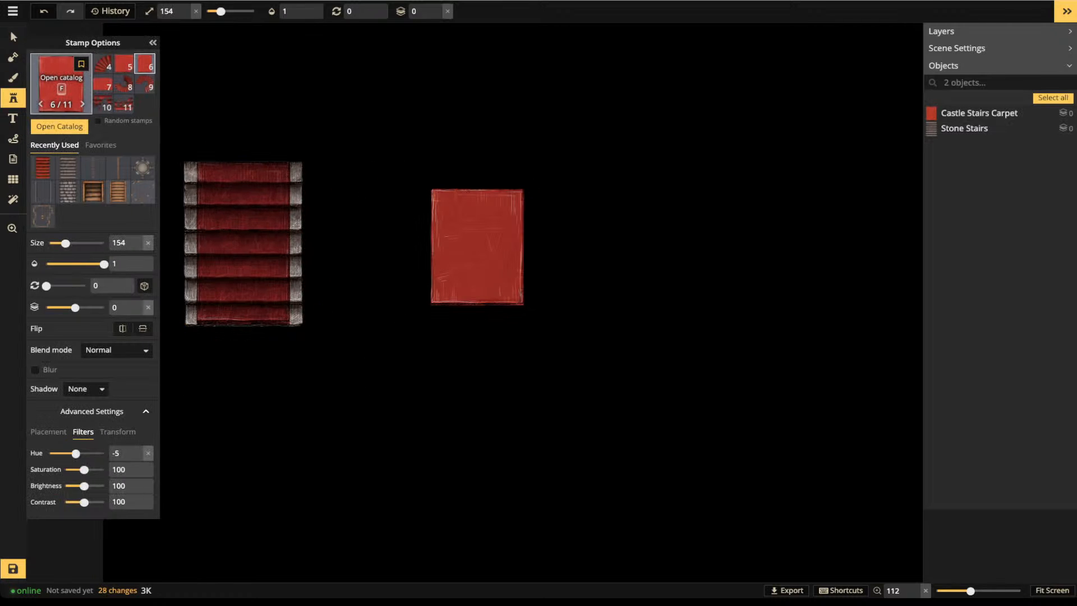
left_click(61, 84)
key("Escape")
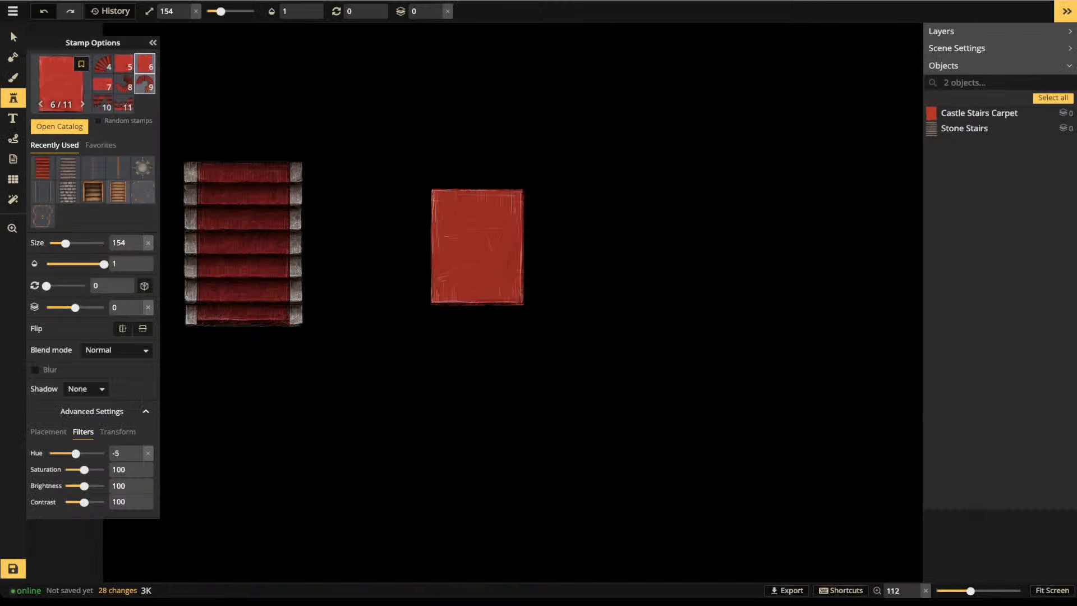
left_click(145, 84)
left_click(530, 257)
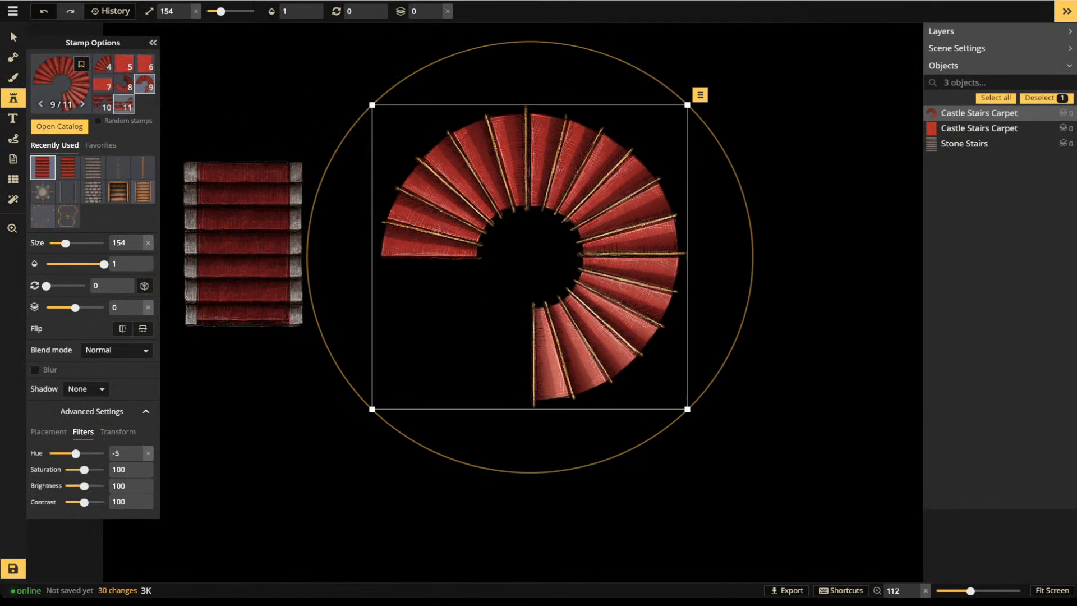
left_click(124, 84)
left_click(712, 306)
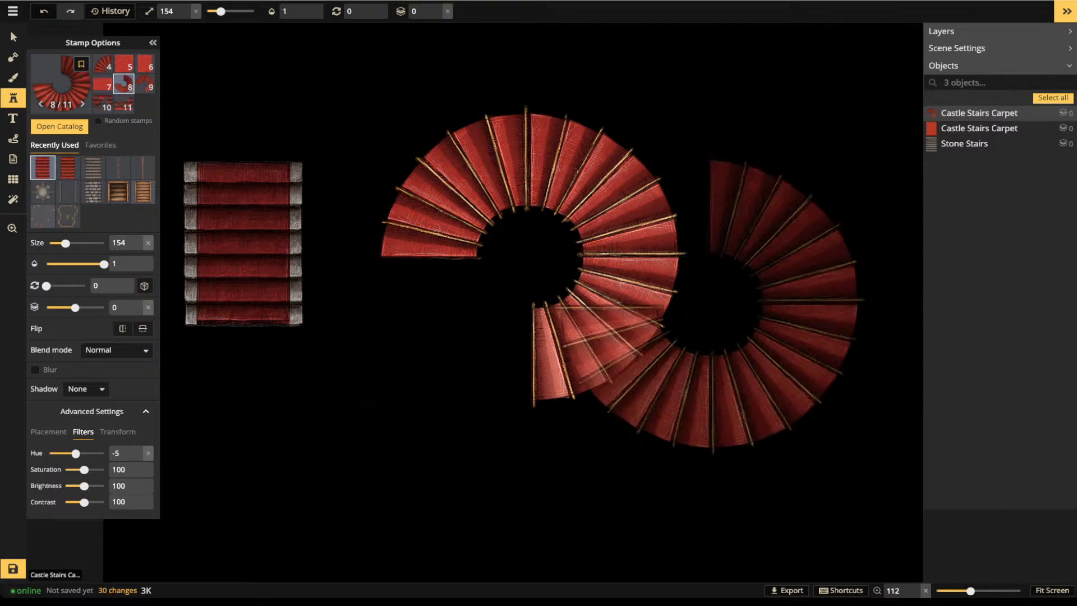
left_click(758, 315)
Preview Castle Stairs Carpet variants 4, 6 and 7 over the map
left_click(103, 64)
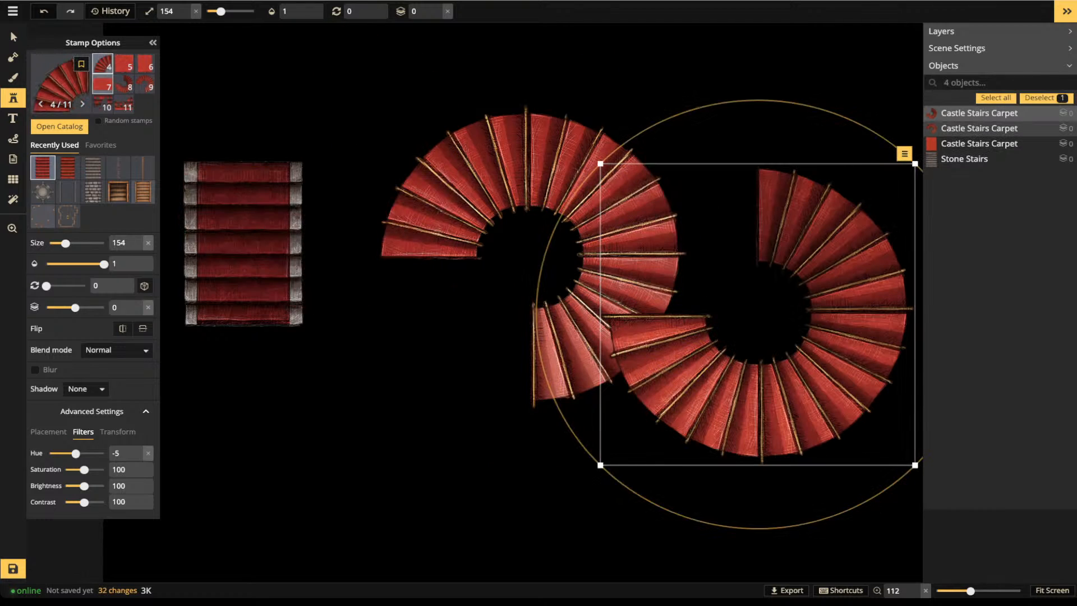
left_click(68, 167)
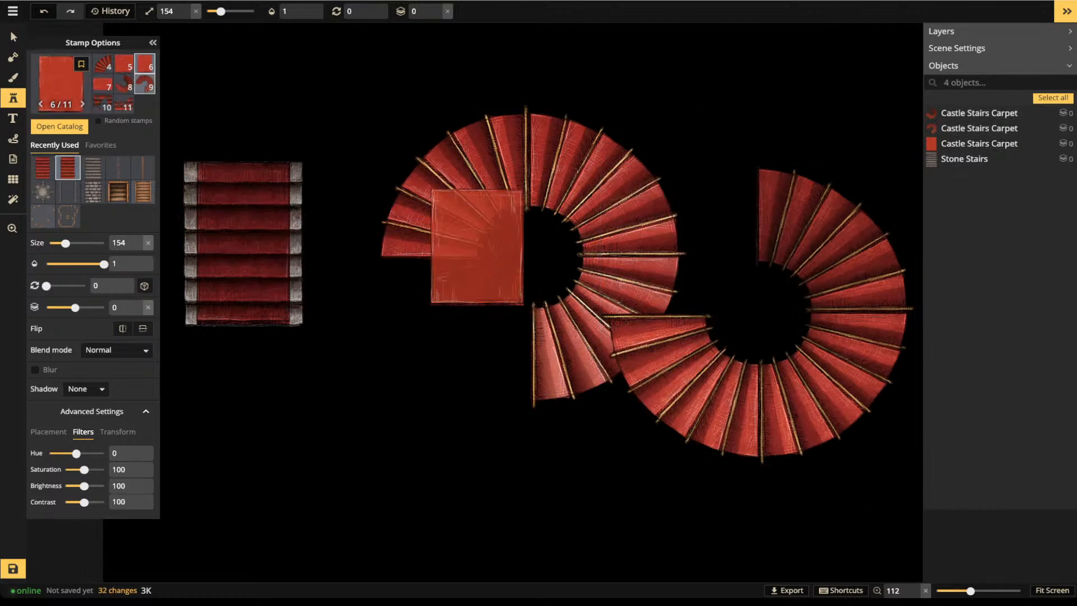
left_click(102, 84)
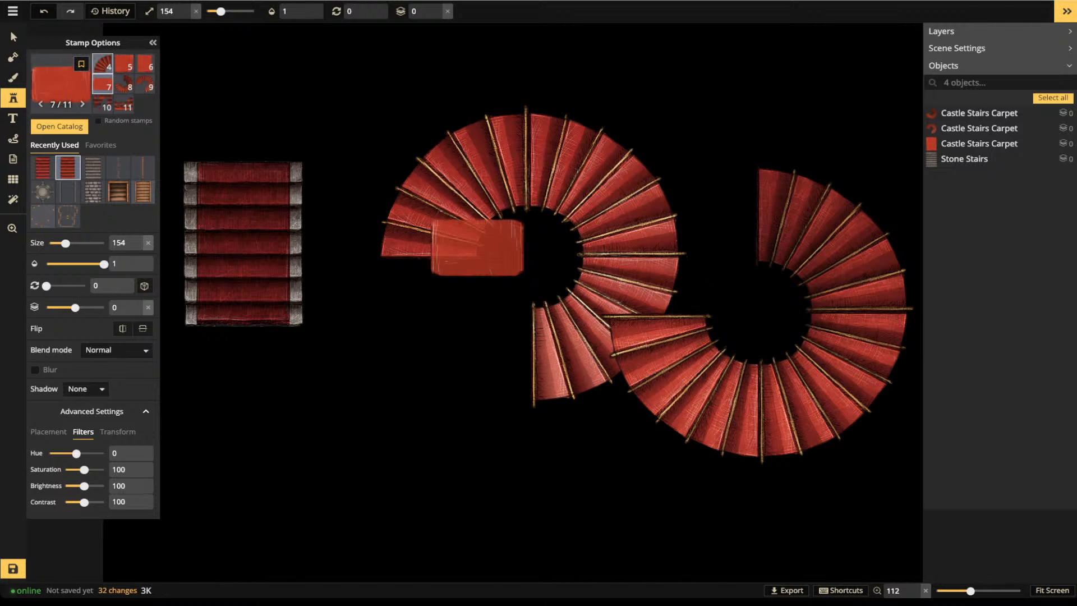
left_click(103, 64)
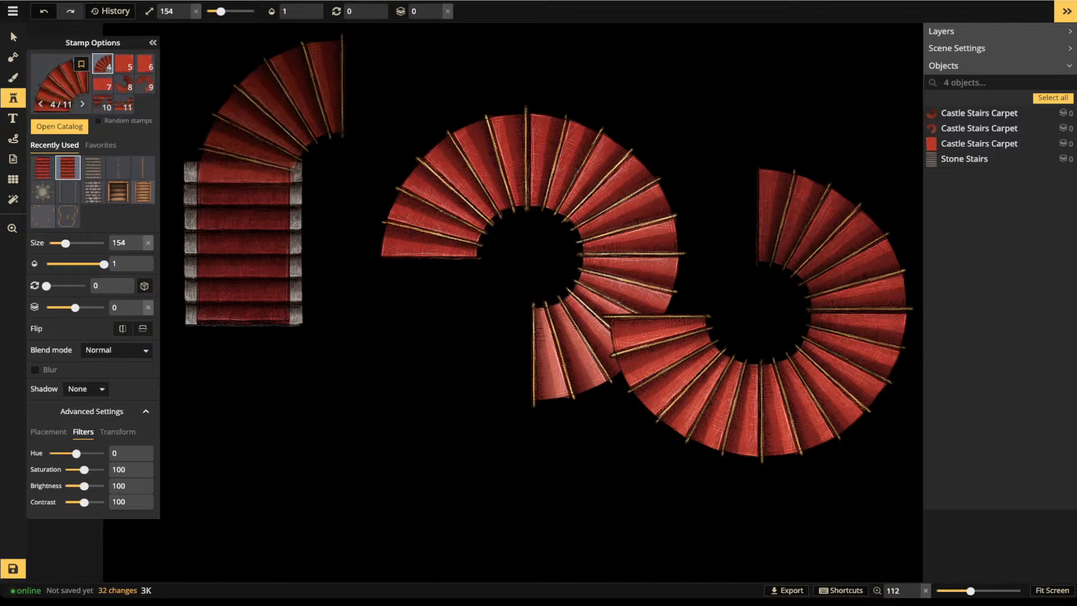
Delete the two curved carpet stamps from the map
left_click(14, 37)
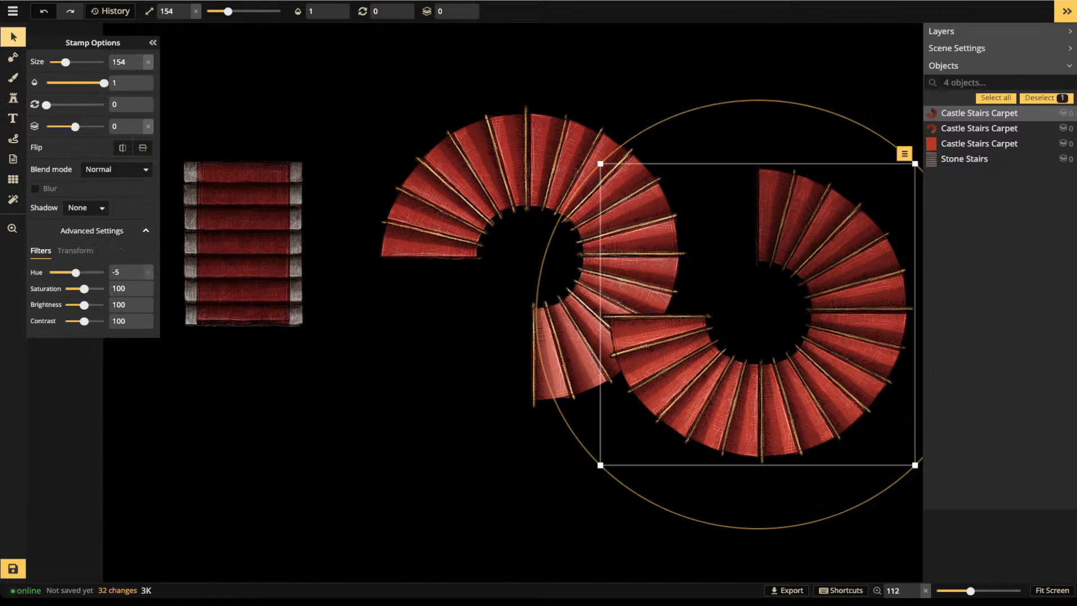
left_click_drag(435, 64, 875, 437)
key("Delete")
Select the straight carpet and stone stairs together and move them toward the middle of the map
left_click(243, 242)
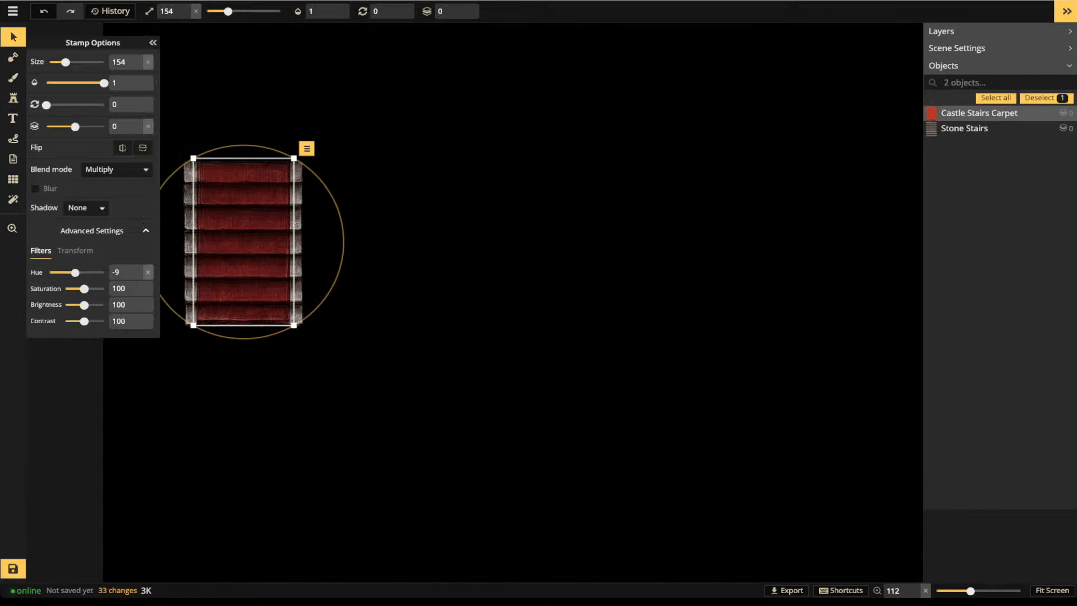
left_click(189, 242)
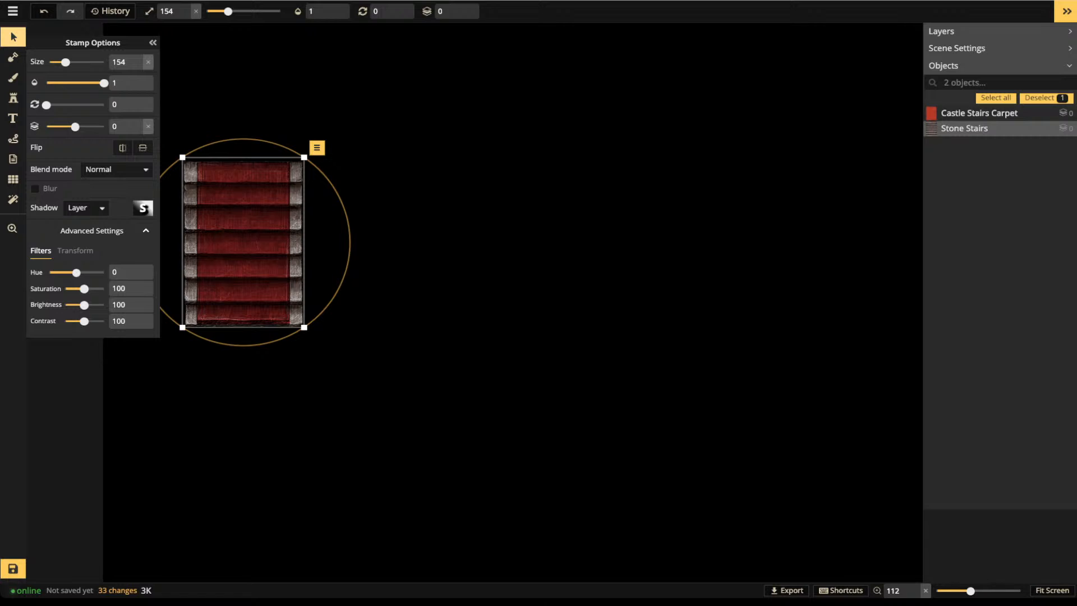
left_click(14, 37)
left_click_drag(403, 142, 236, 242)
left_click_drag(241, 243, 503, 282)
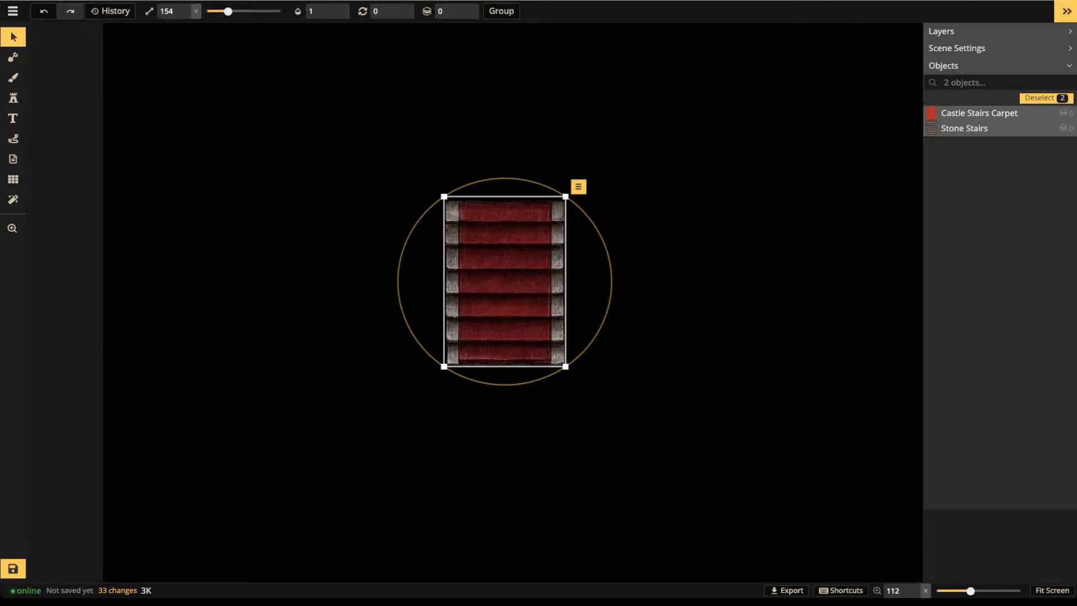
left_click(503, 282)
left_click(502, 282)
left_click_drag(332, 155, 413, 244)
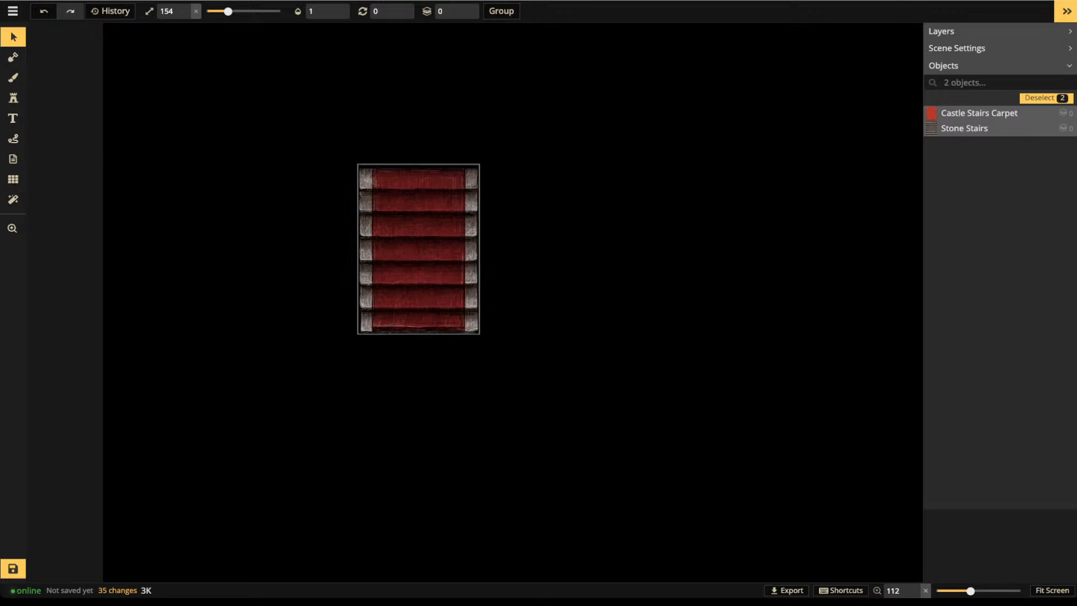
left_click(539, 248)
Shift only the carpet up by about one step so it leaves the lowest stone step bare
left_click(419, 246)
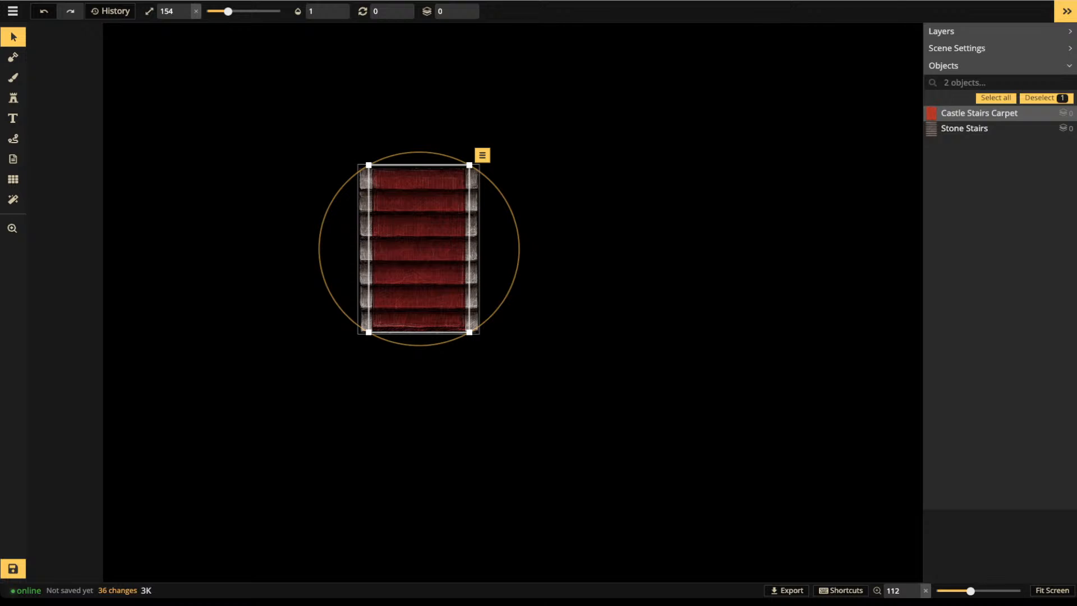
key("Escape")
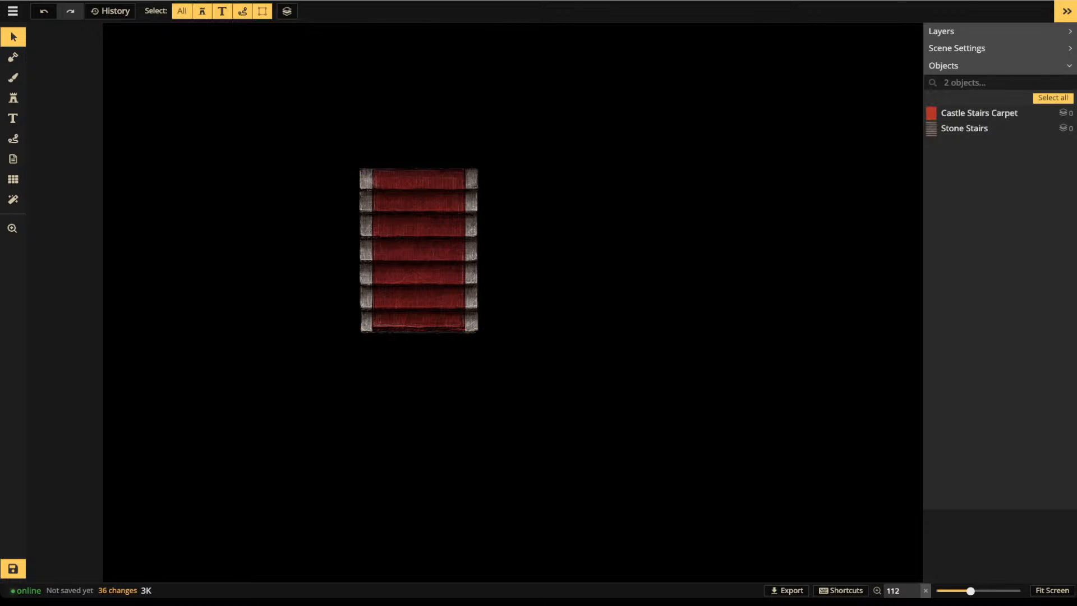
left_click(419, 249)
left_click_drag(418, 249, 421, 229)
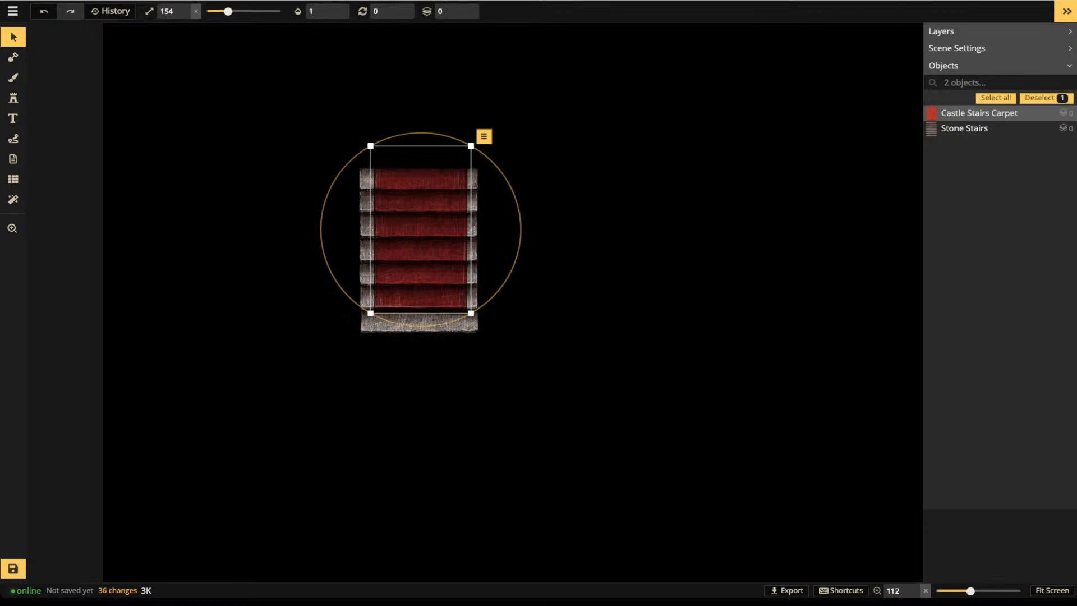
Add a patch of wooden floor behind the upper end of the staircase with a size 100 mask brush
left_click(13, 57)
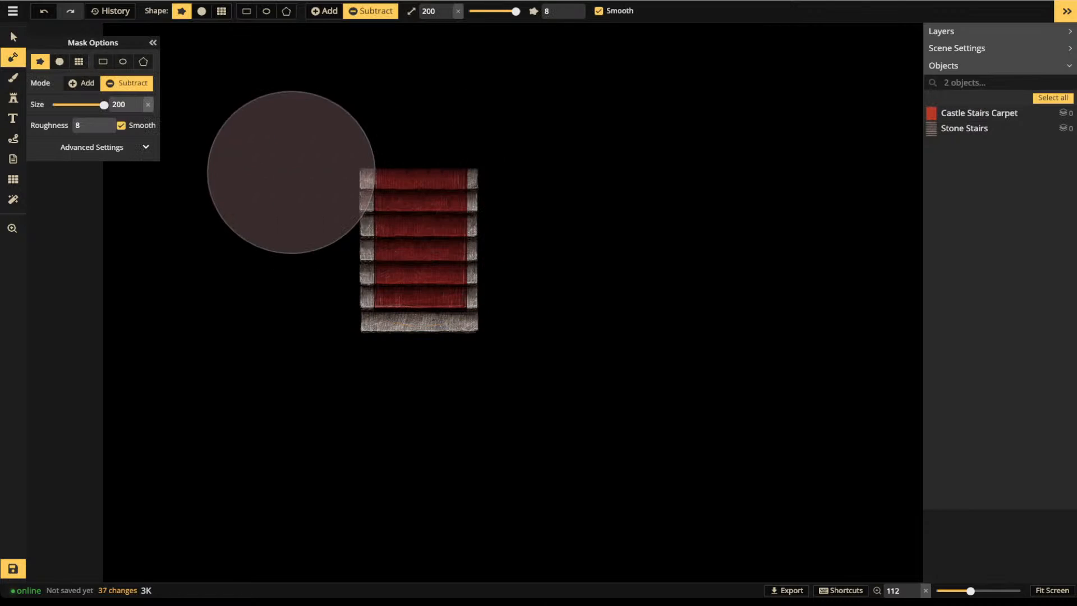
left_click_drag(291, 172, 392, 170)
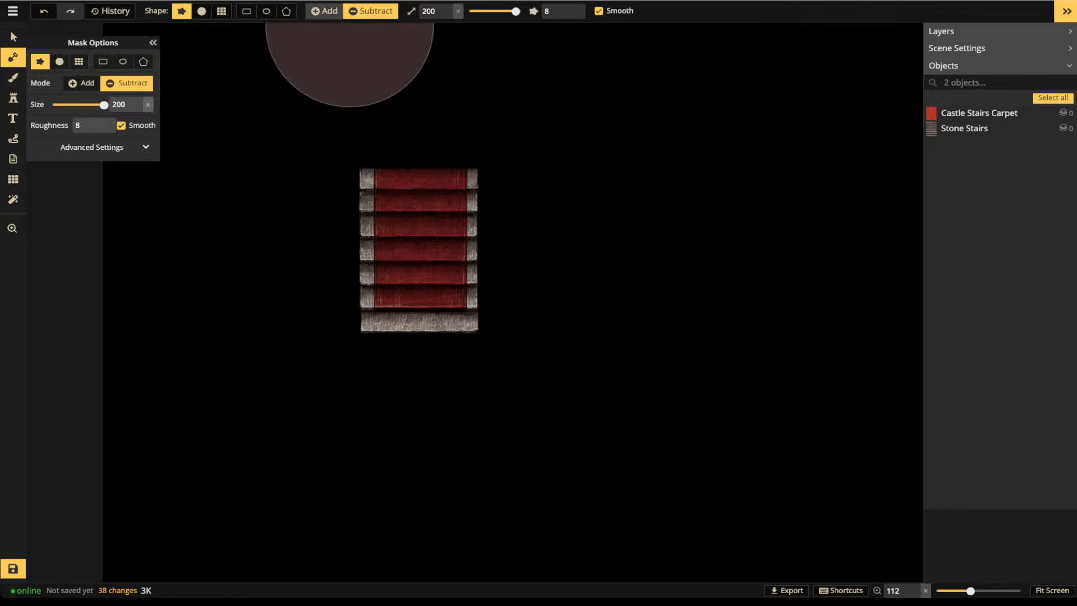
left_click(328, 11)
mouse_move(325, 107)
left_mouse_down()
mouse_move(481, 180)
mouse_move(291, 174)
left_mouse_up()
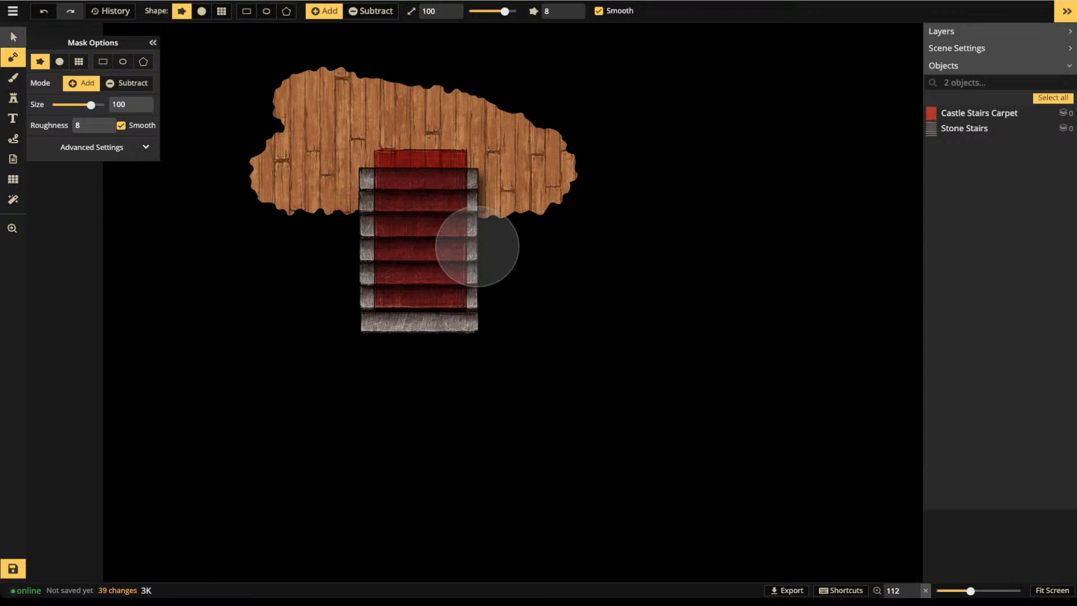
Move the carpet back down so it covers the stone stairs all the way to the lowest step
left_click(13, 36)
left_click(419, 241)
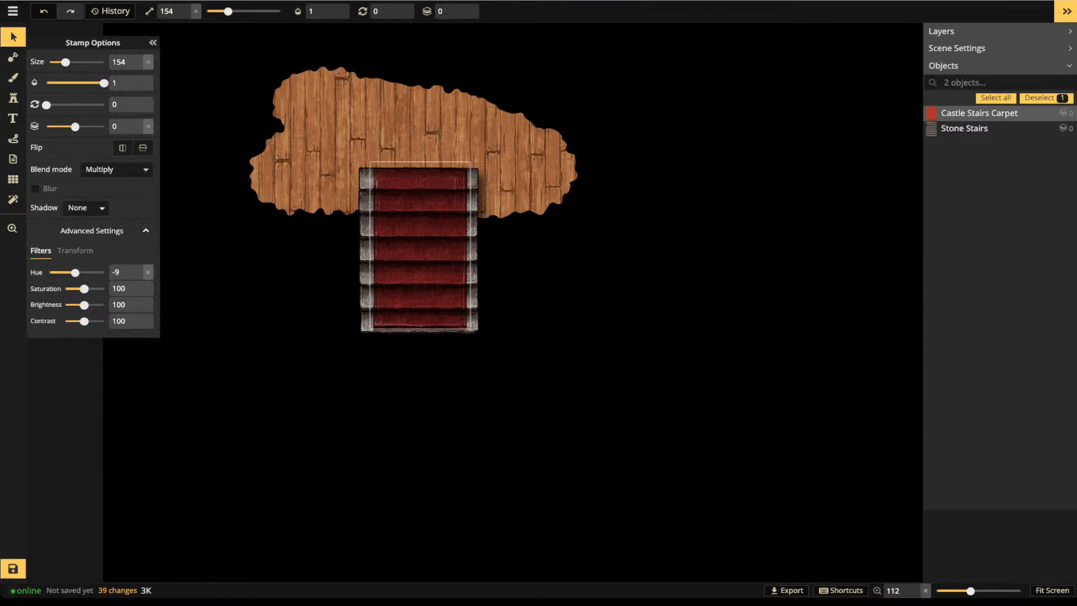
mouse_move(420, 241)
left_mouse_down()
mouse_move(419, 190)
mouse_move(420, 243)
left_mouse_up()
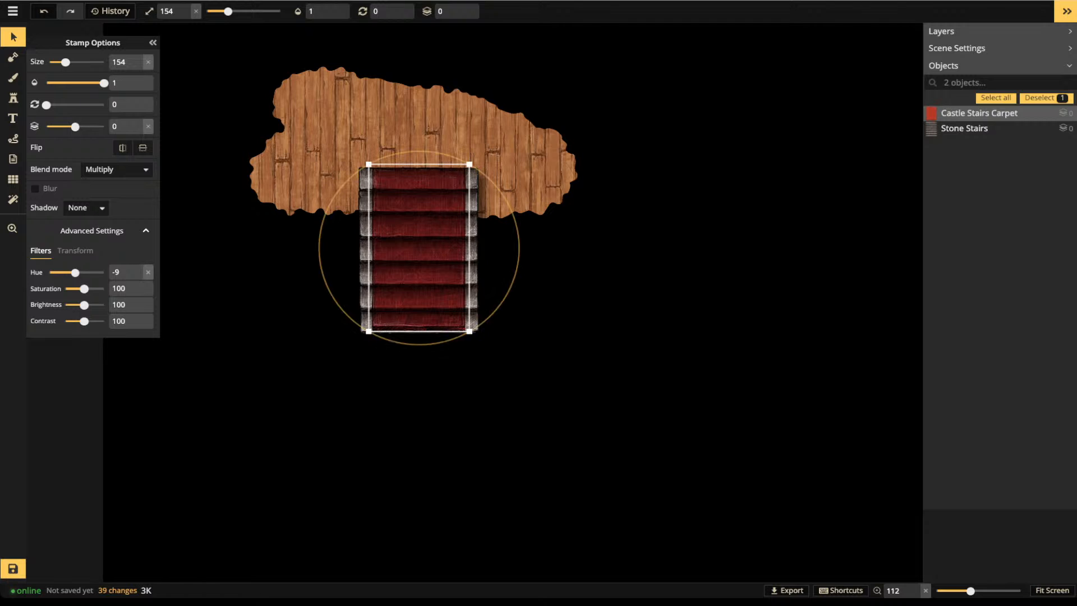
Select the carpet and stone stairs together and combine them into one group
left_click_drag(308, 133, 433, 225)
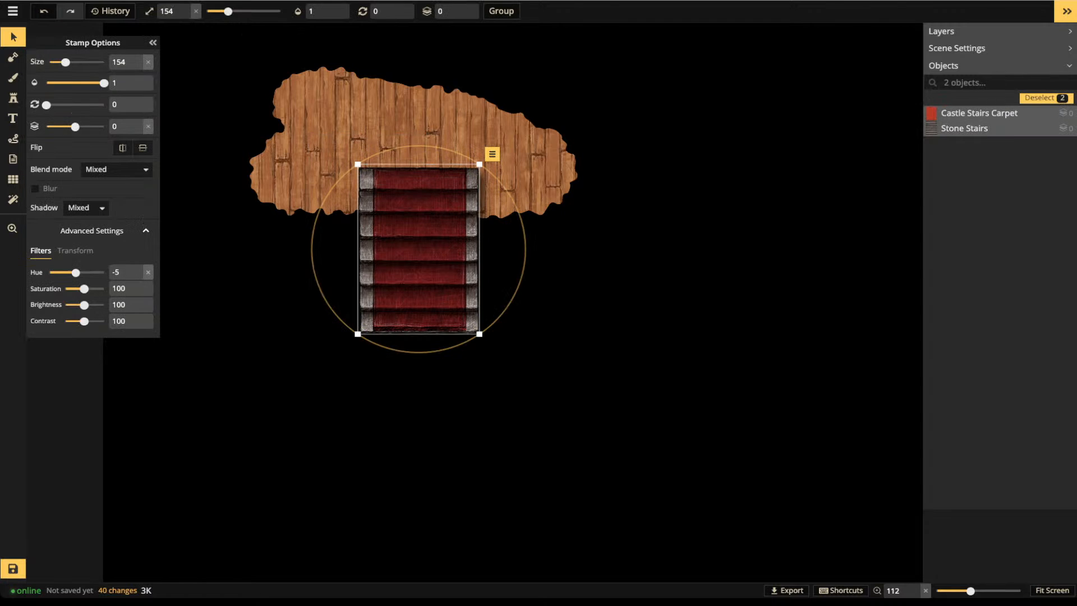
left_click(498, 11)
left_click(584, 314)
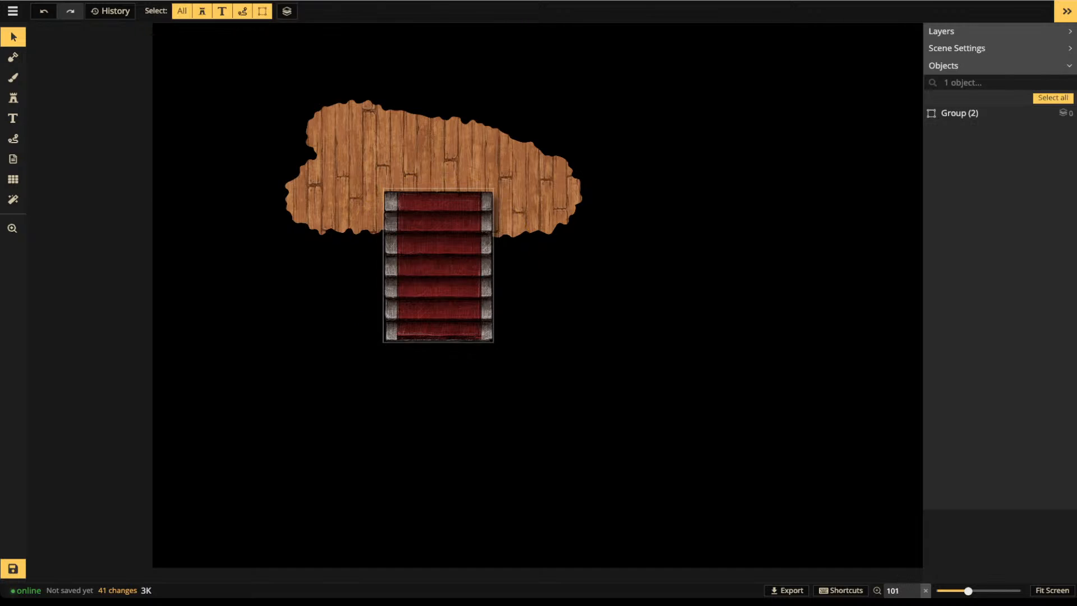
Move the grouped staircase around the map as one object and return it to the wooden floor's lower edge
left_click_drag(437, 266, 721, 287)
left_click(584, 337)
left_click_drag(468, 272, 410, 264)
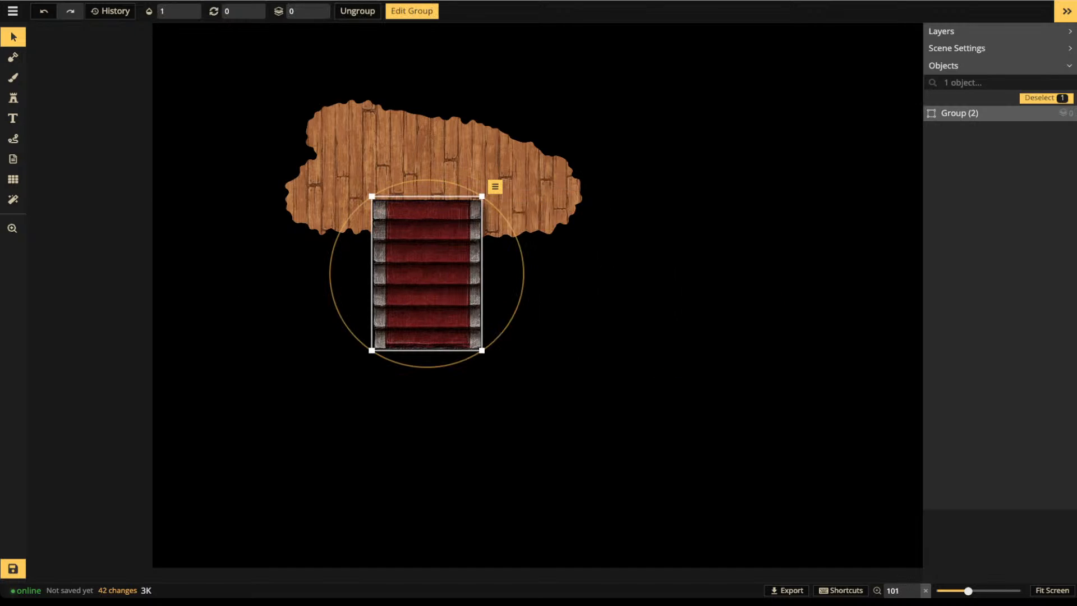
Rotate the grouped staircase through angles such as 45 and 15 and move it up onto the wooden floor
left_click_drag(443, 180, 465, 185)
scroll(410, 265, "up", 2)
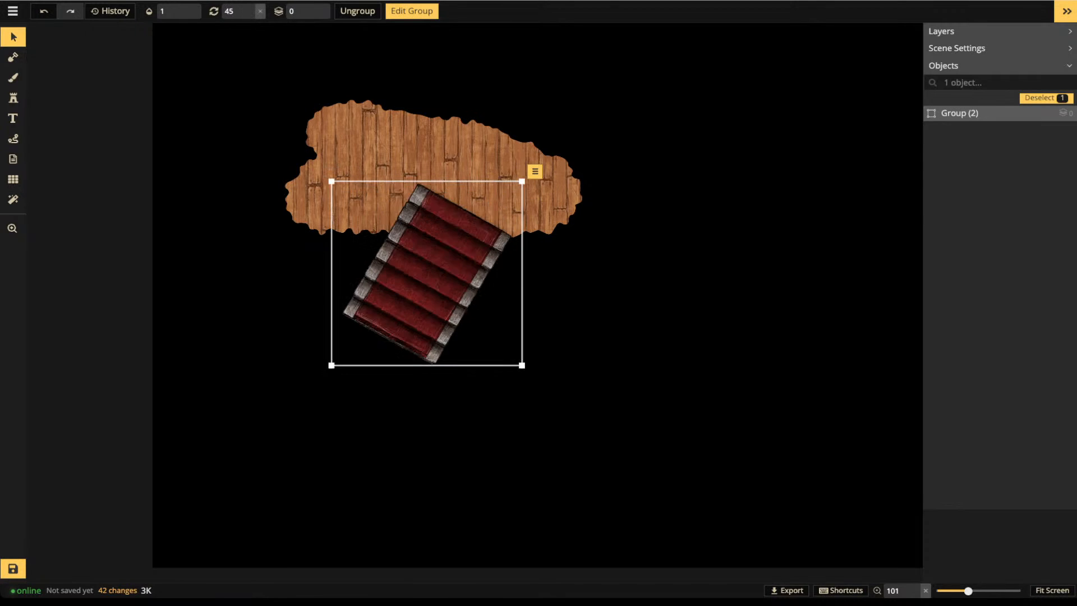
scroll(411, 265, "down", 4)
left_click_drag(411, 265, 379, 155)
scroll(379, 154, "down", 5)
scroll(395, 163, "up", 7)
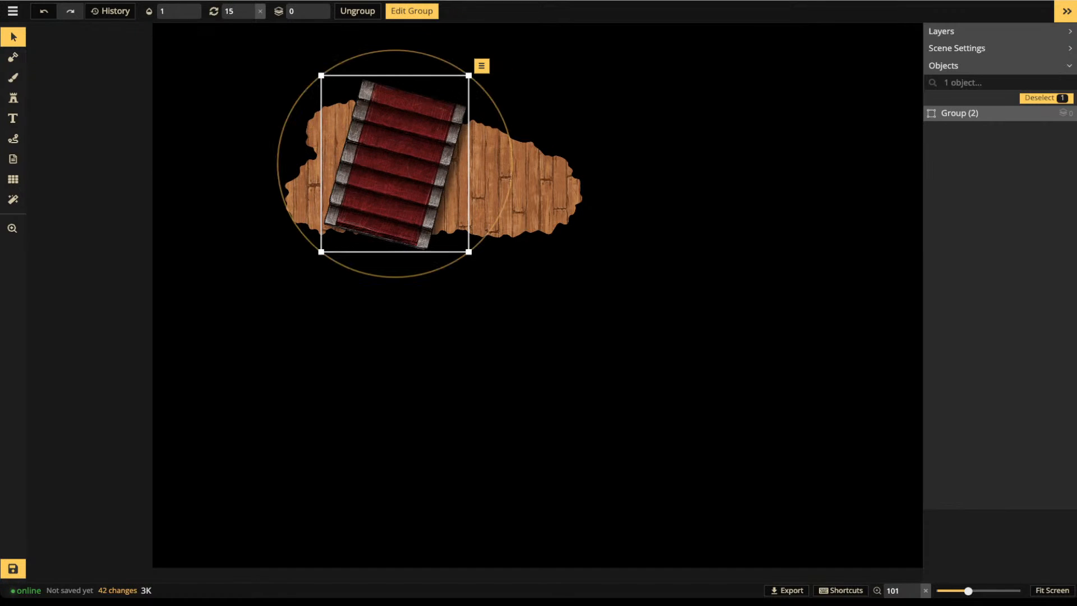
Reset the grouped staircase's rotation to 0 and delete it from the map
scroll(395, 164, "down", 2)
scroll(395, 163, "up", 1)
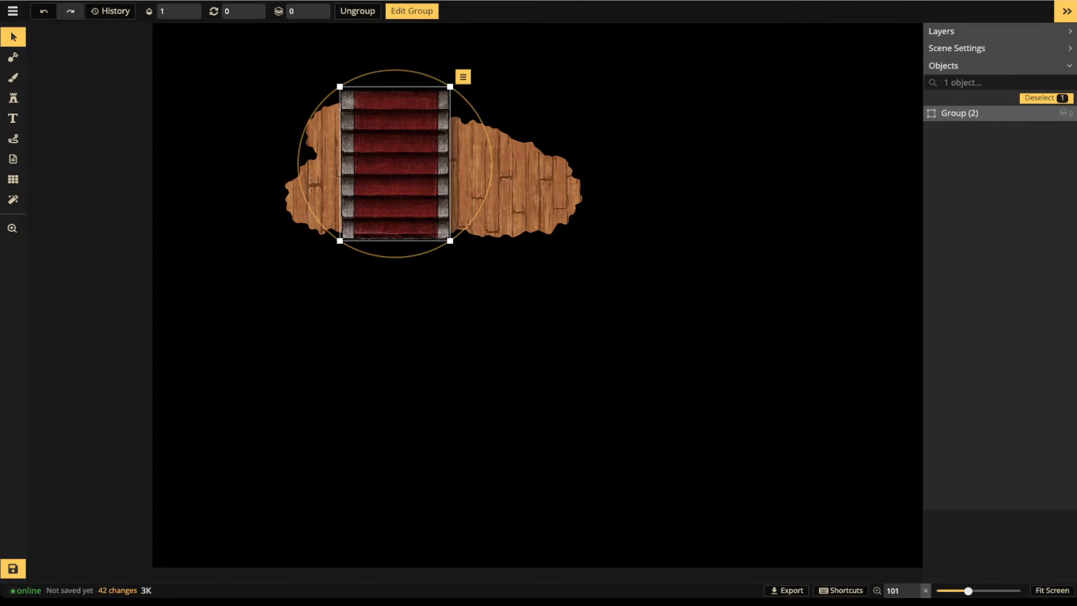
key("Delete")
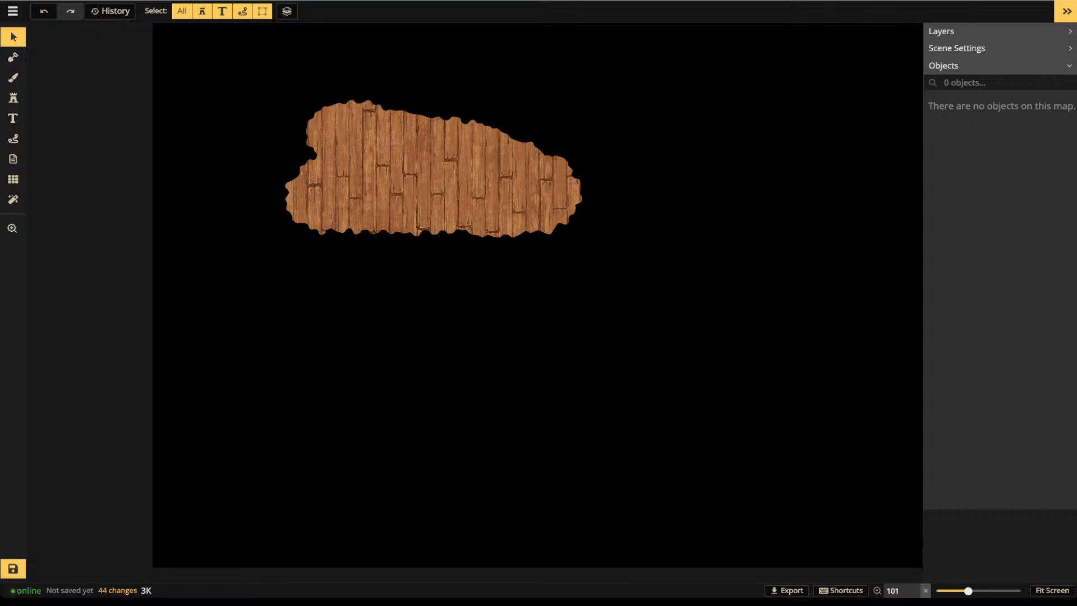
Place four Stone Stairs Landing stamps at size 154 edge to edge in a row below the wooden floor
left_click(13, 98)
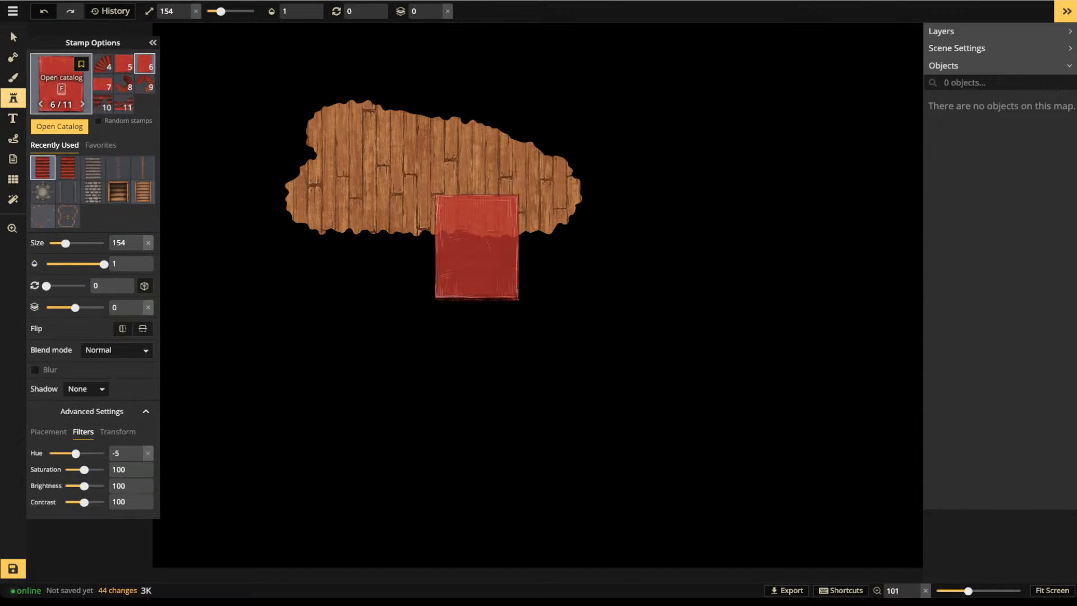
left_click(61, 83)
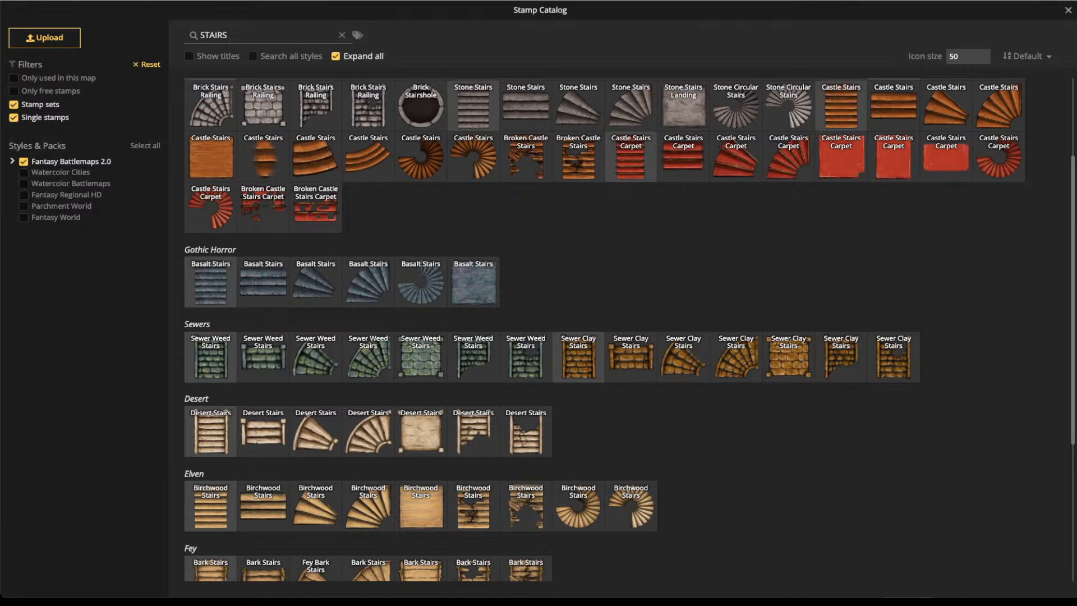
left_click(683, 107)
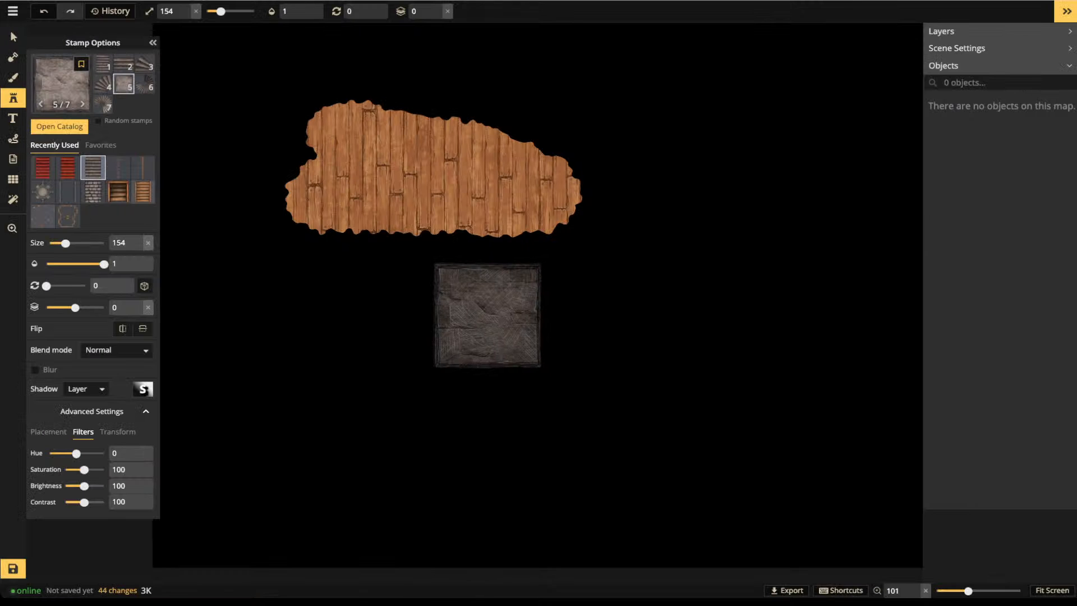
left_click(424, 326)
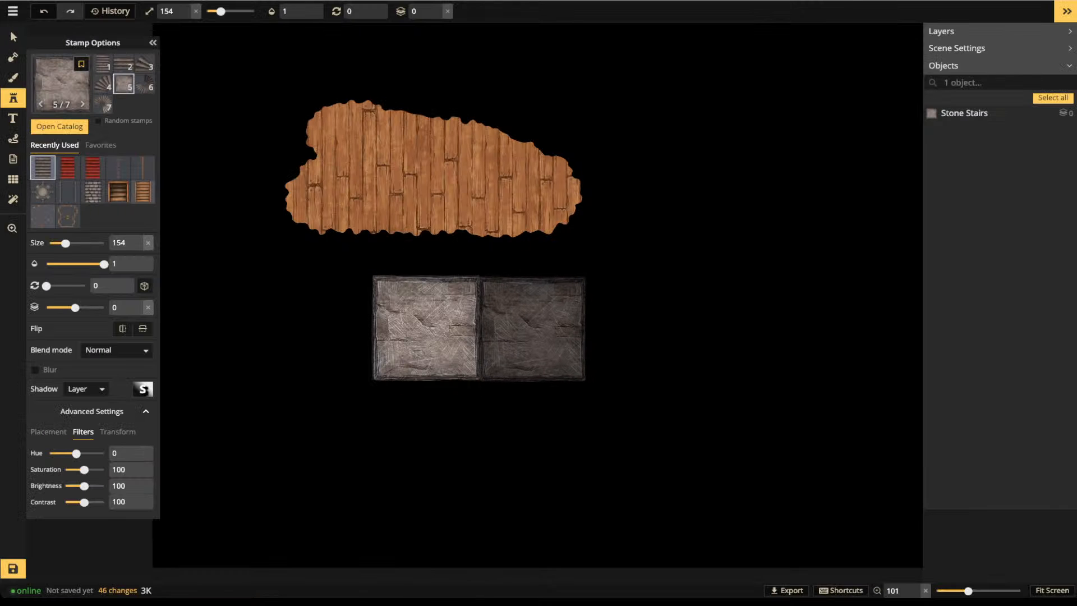
left_click(530, 327)
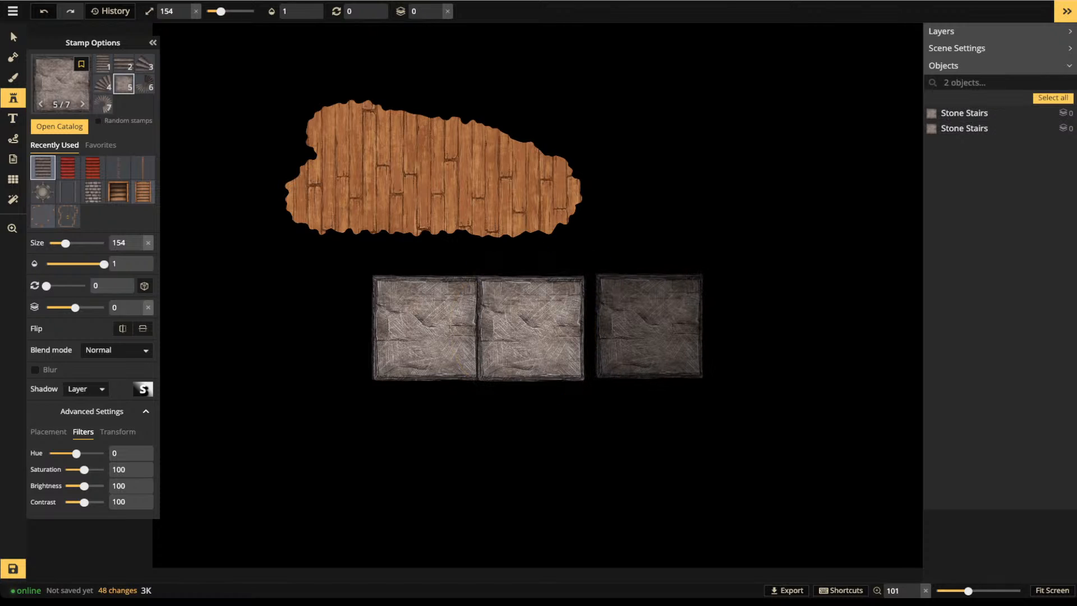
left_click(637, 329)
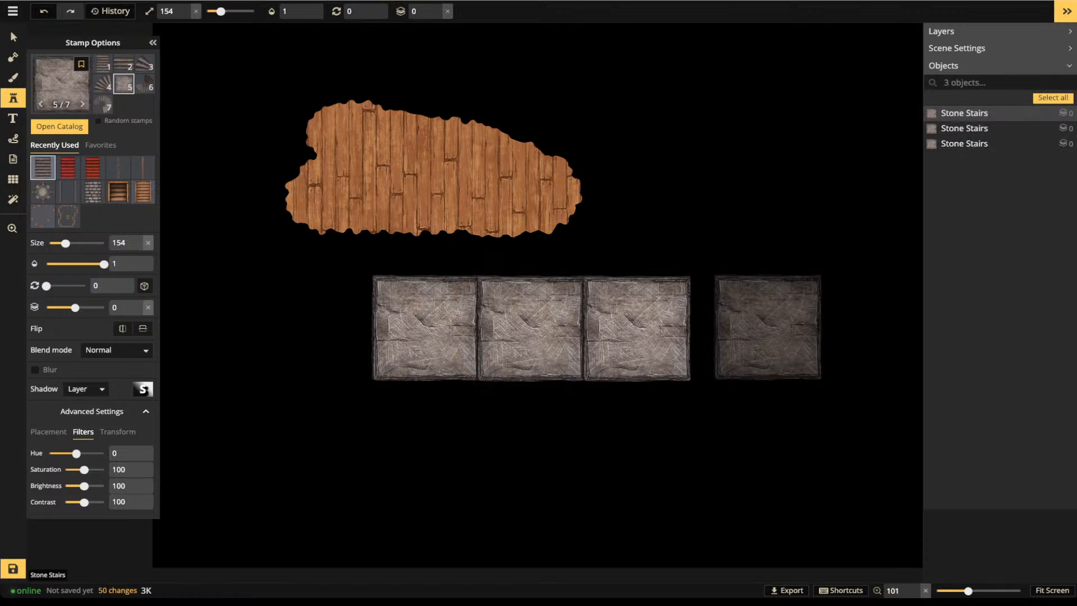
left_click(742, 328)
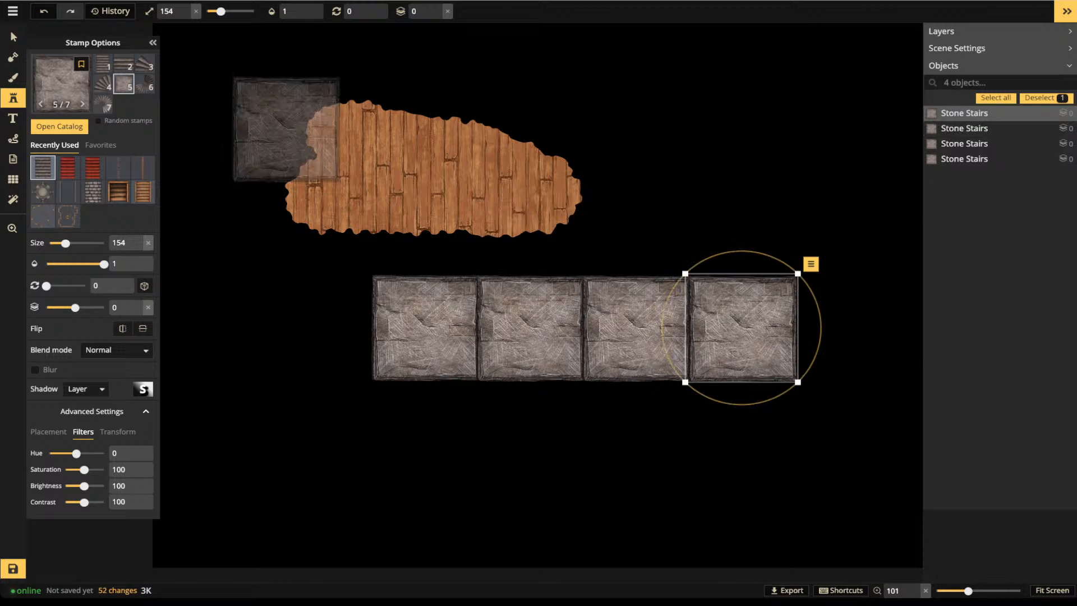
Erase the wooden floor patch with a size 200 subtracting mask brush
key("m")
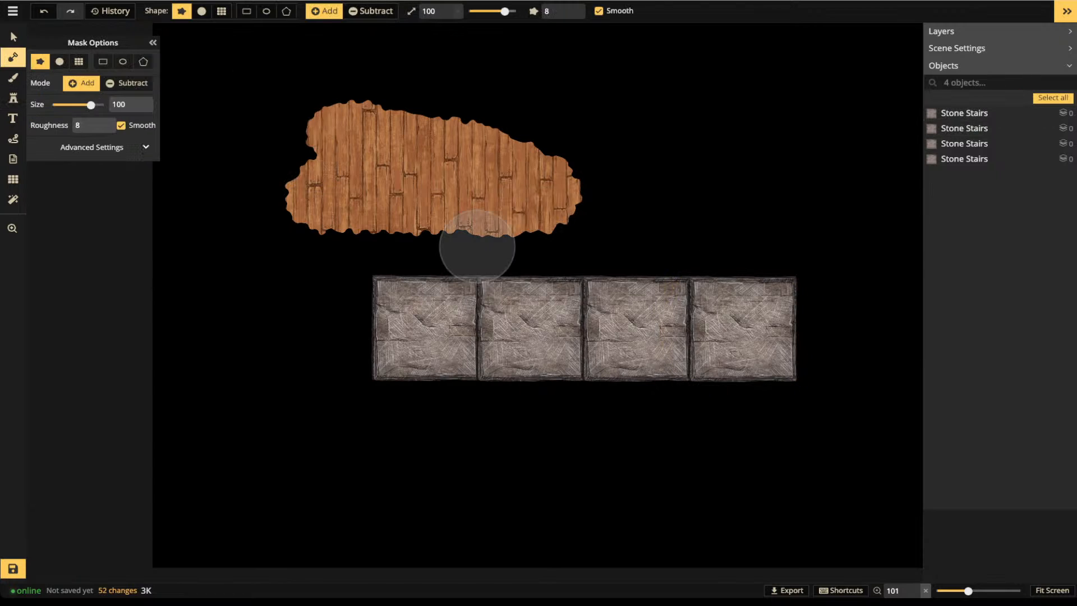
left_click(370, 11)
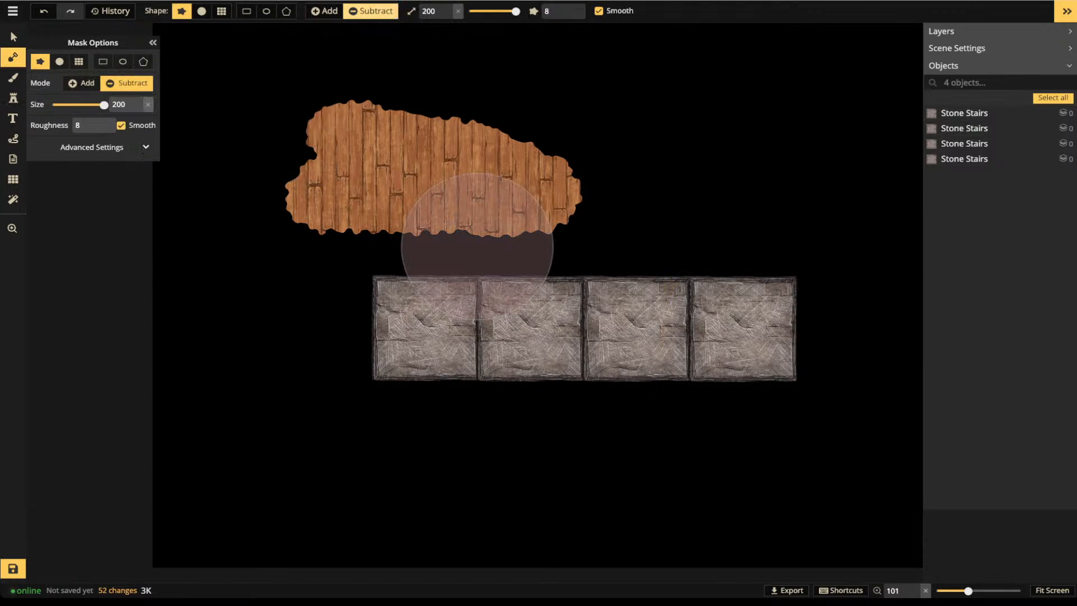
mouse_move(474, 112)
left_mouse_down()
mouse_move(324, 120)
mouse_move(264, 164)
mouse_move(431, 185)
mouse_move(575, 132)
mouse_move(582, 151)
mouse_move(297, 152)
left_mouse_up()
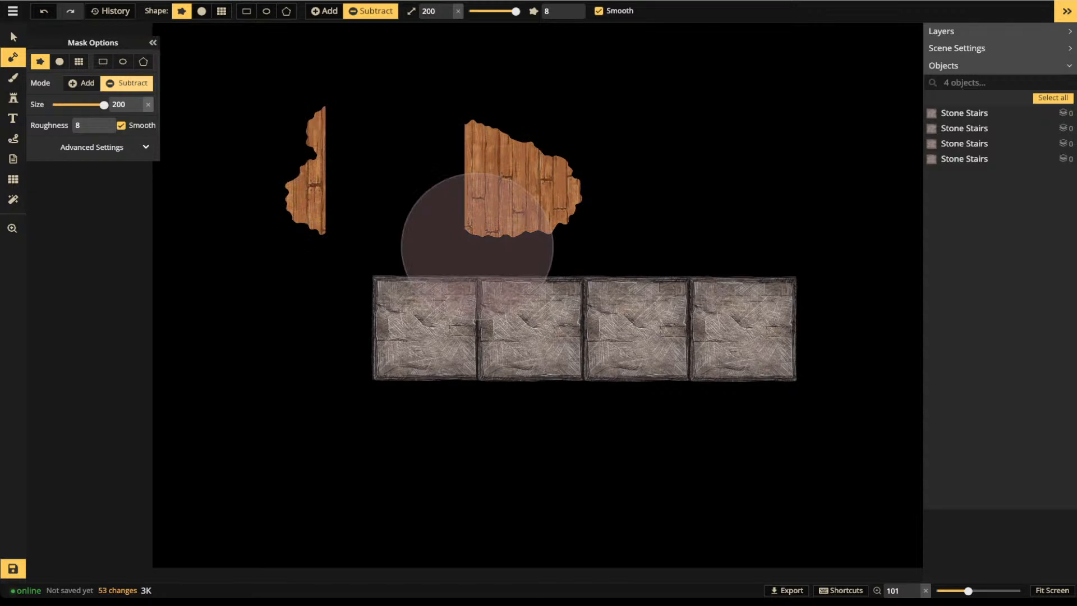
Set the brush to solid black (000000) on the foreground layer and save the map
key("b")
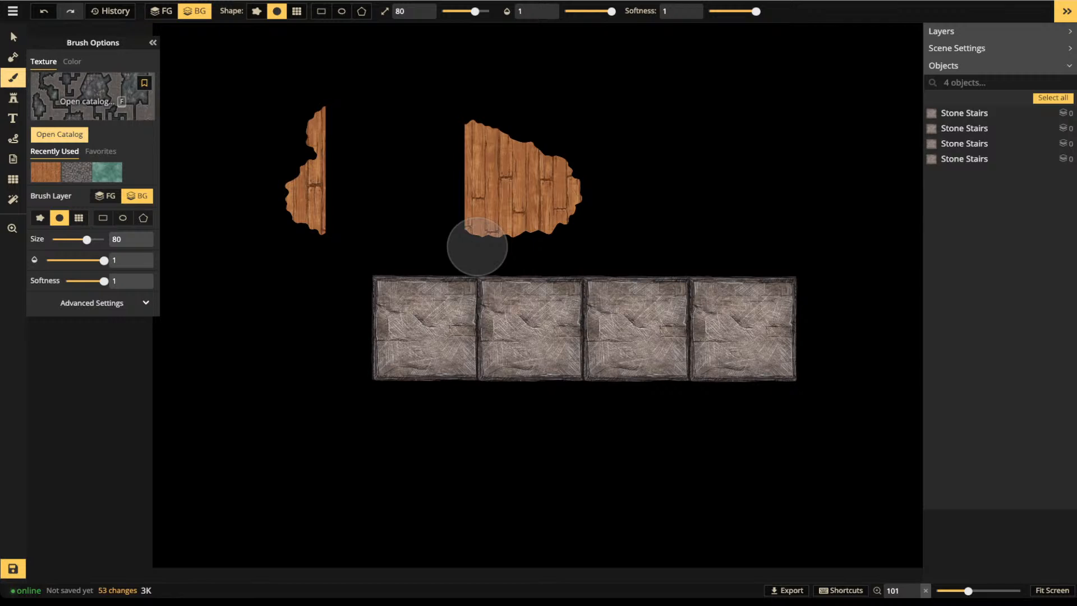
left_click(72, 62)
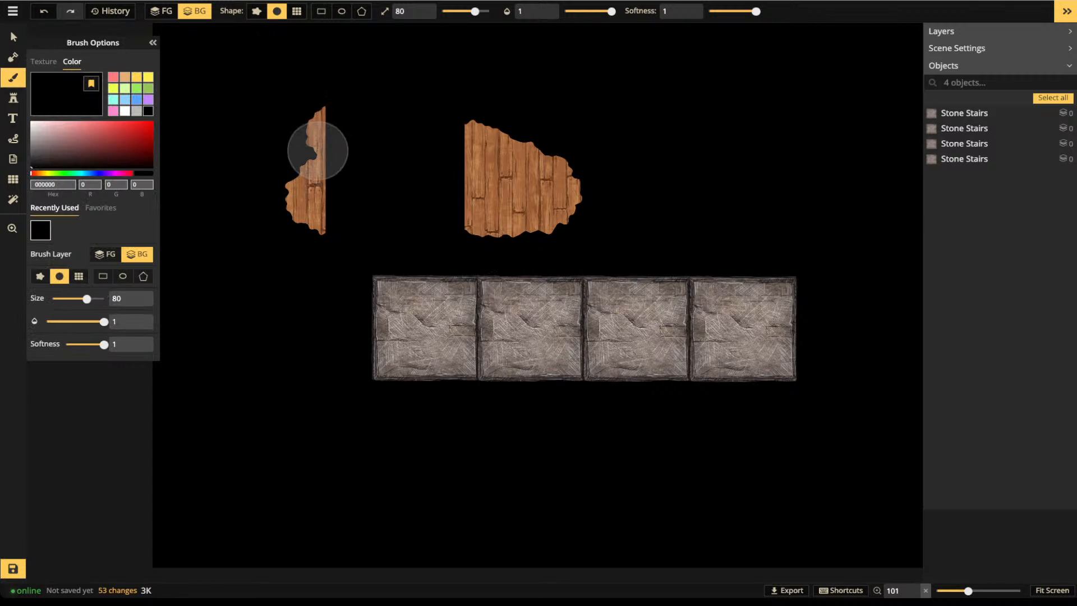
left_click(162, 11)
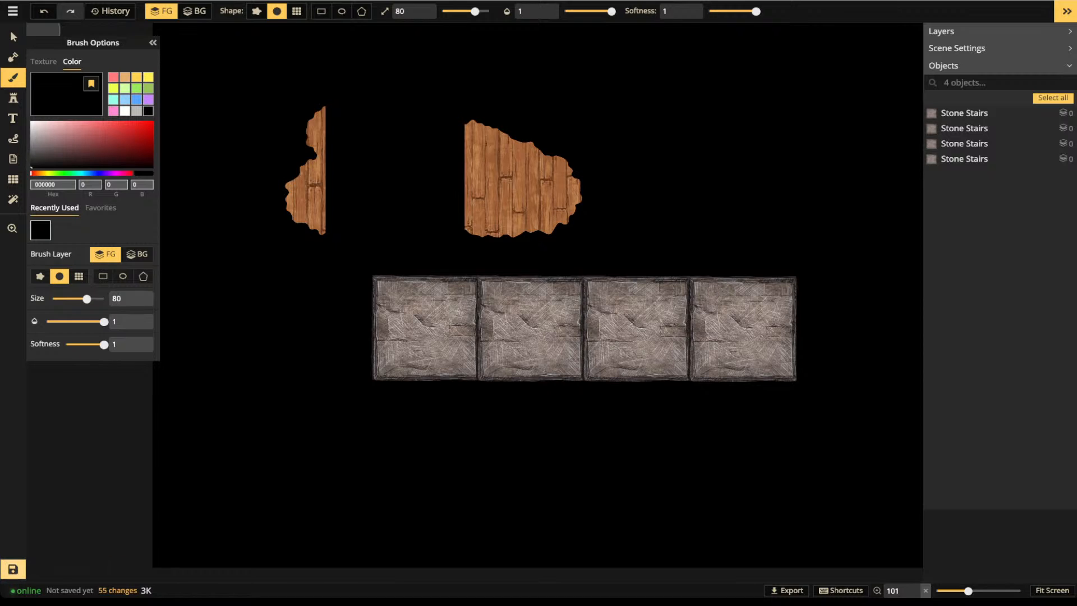
left_click(13, 569)
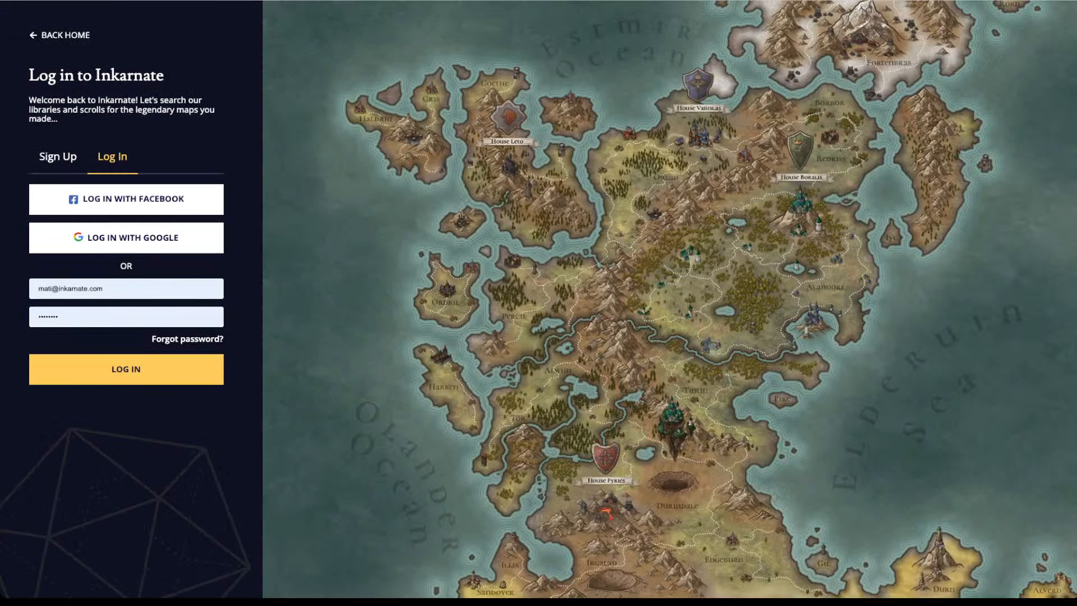
Log in with the prefilled account credentials and reopen the "How to Create Staircases" map for editing
key("Return")
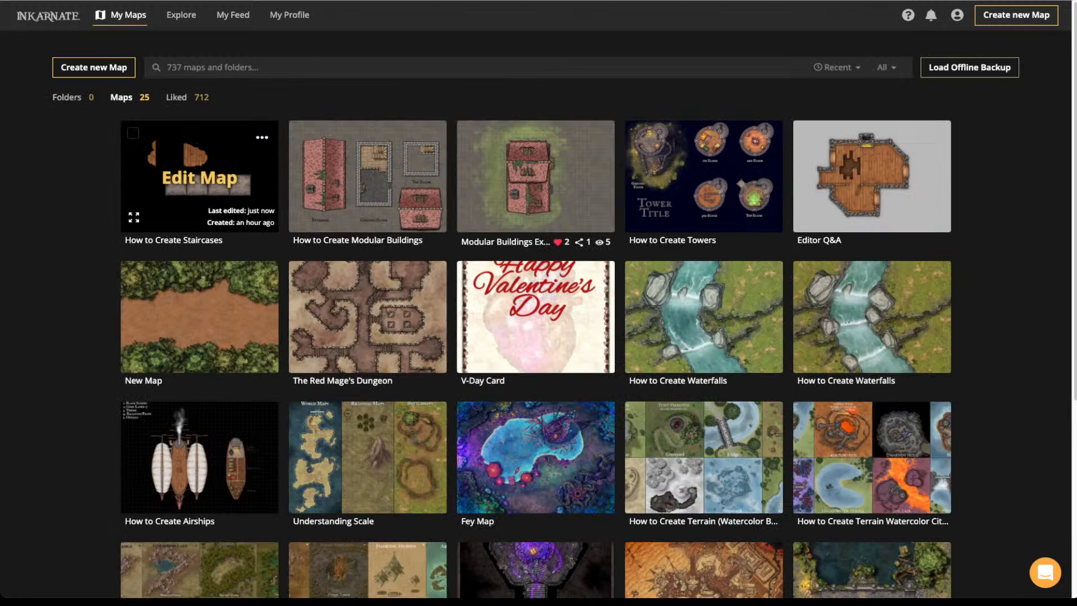
left_click(196, 177)
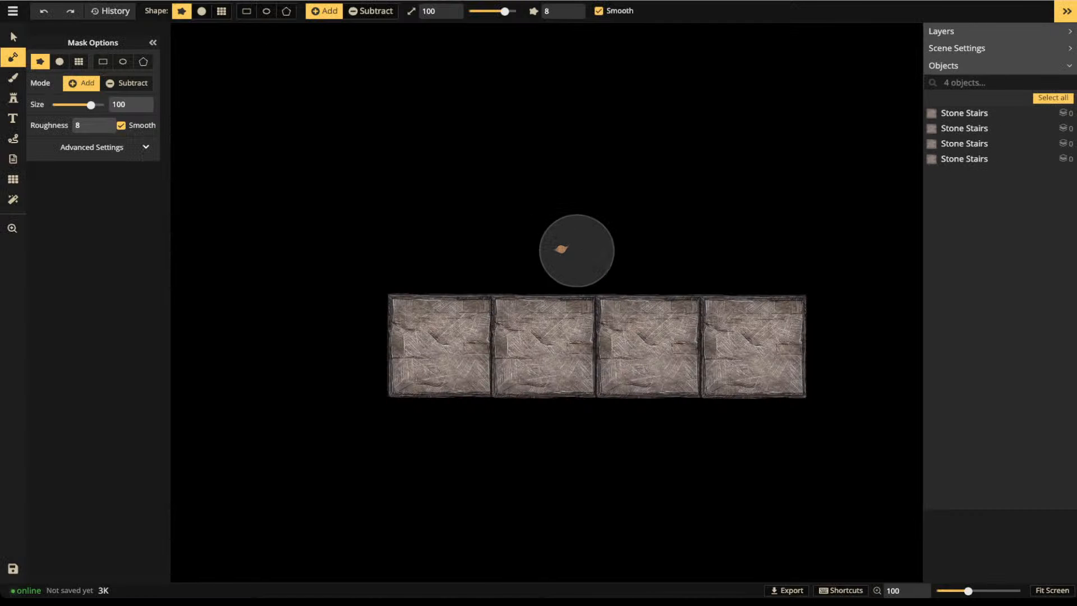
Add a small piece of wooden floor above the landing row and erase it with a size 30 subtracting mask brush
mouse_move(575, 248)
left_mouse_down()
mouse_move(504, 253)
mouse_move(534, 228)
mouse_move(504, 233)
mouse_move(512, 251)
mouse_move(560, 262)
mouse_move(436, 267)
mouse_move(628, 272)
mouse_move(499, 274)
left_mouse_up()
left_click(371, 11)
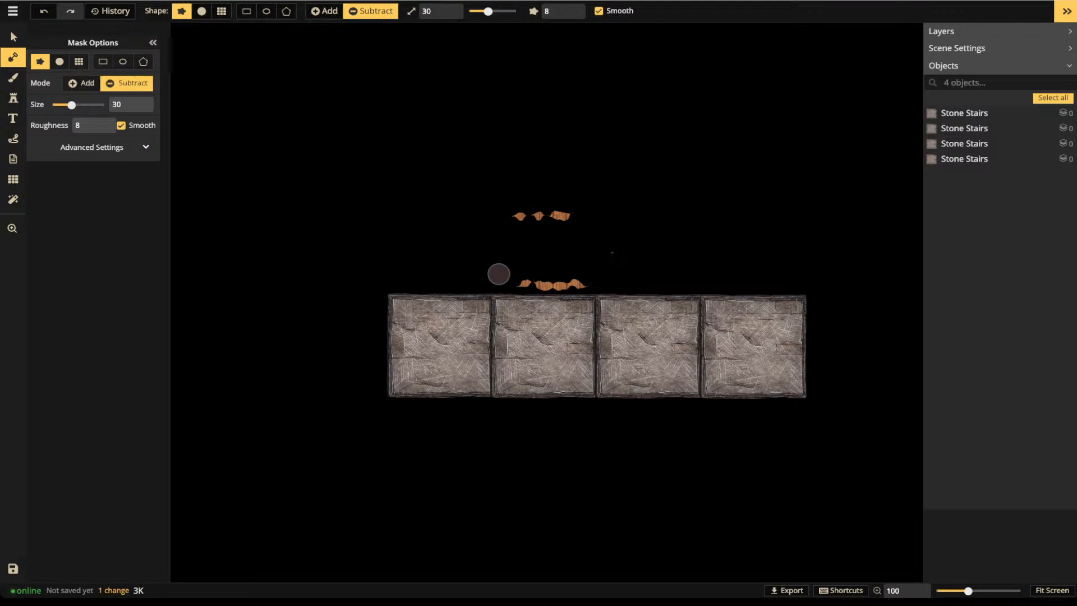
left_click_drag(518, 204, 599, 219)
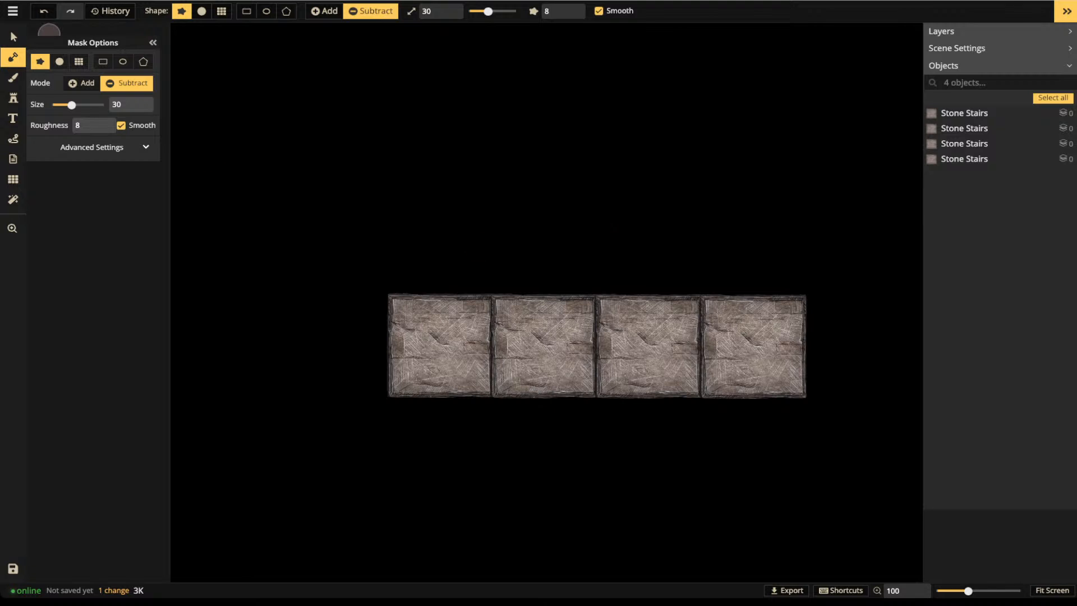
Select all four stone landing stamps and move the row diagonally up and to the left on the map
left_click(13, 36)
left_click_drag(786, 476, 787, 476)
left_click_drag(673, 358, 572, 299)
left_click(365, 371)
Duplicate the leftmost stone landing and position the copy over the seam between the first two landings
left_click(346, 290)
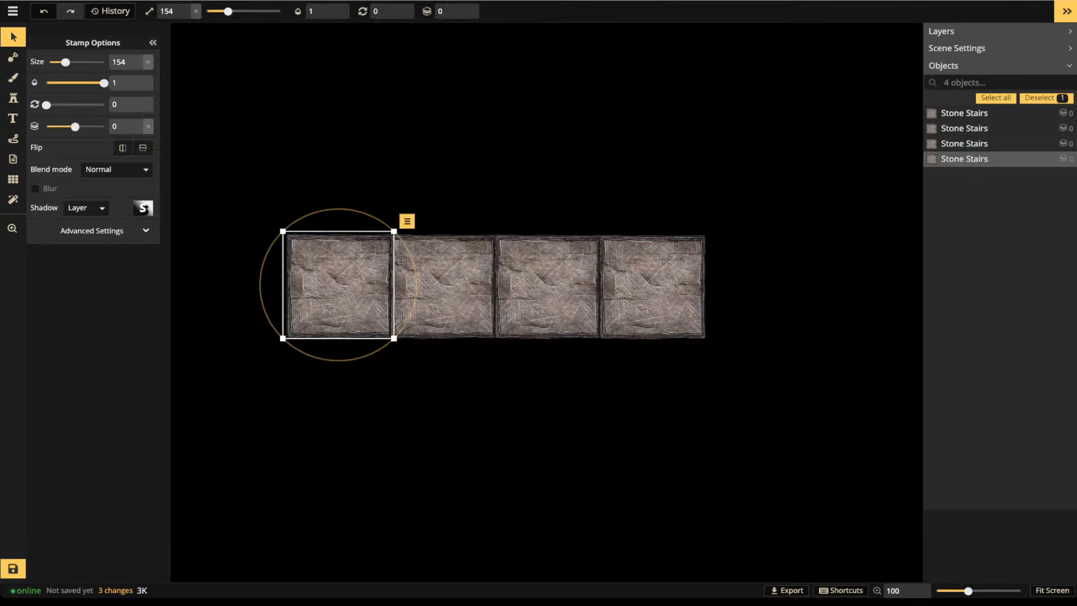
key("ctrl+c")
key("ctrl+v")
left_click_drag(382, 280, 393, 287)
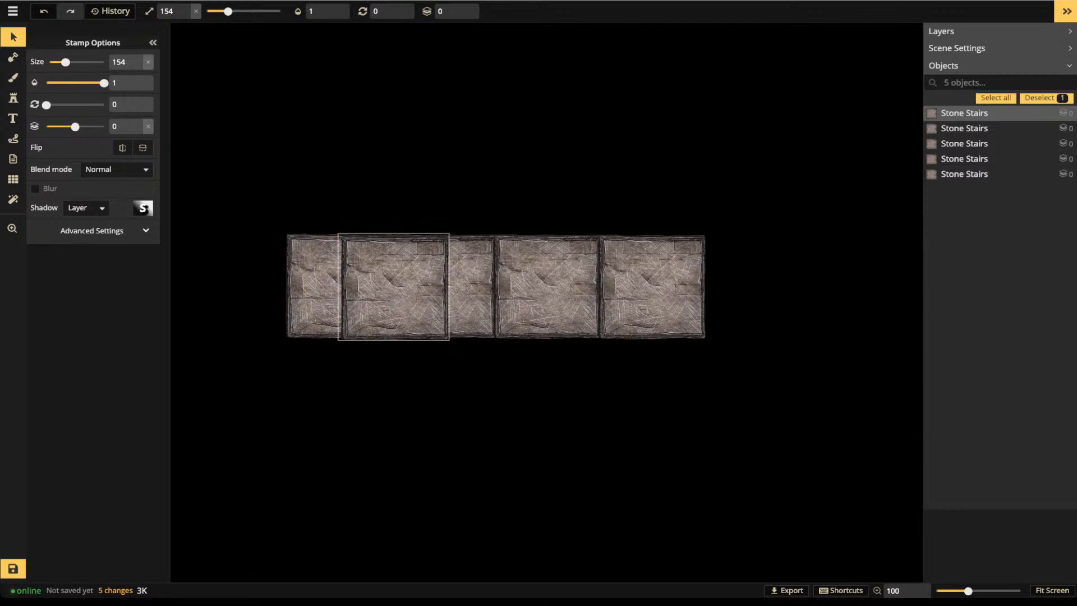
Set the shadow of all five stone landing stamps to None and select the copy covering the first seam
left_click(85, 207)
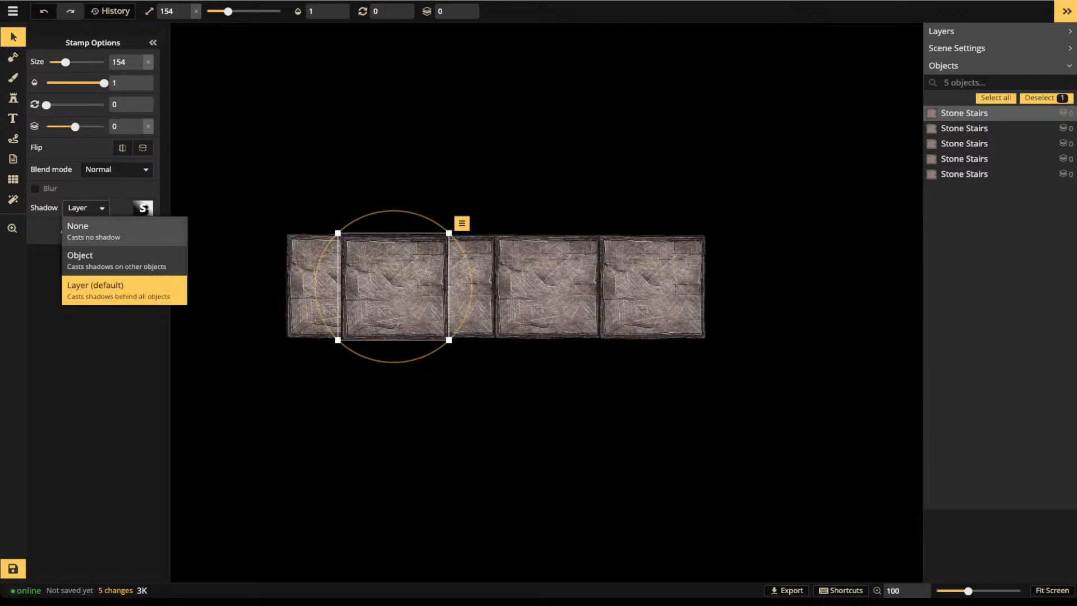
left_click_drag(260, 149, 806, 379)
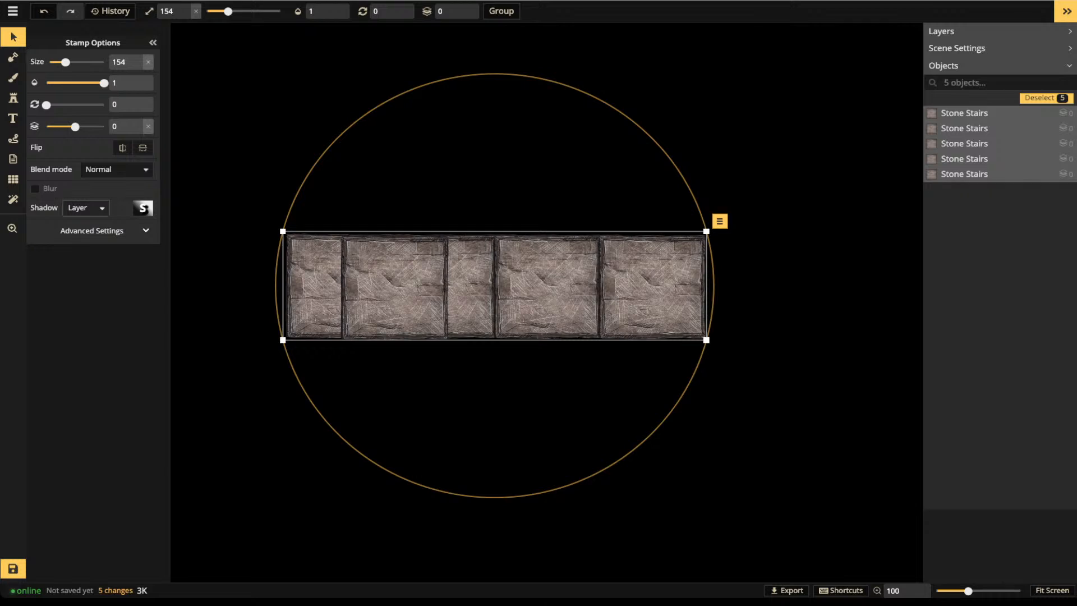
left_click(85, 207)
left_click(82, 227)
left_click(303, 190)
left_click(387, 280)
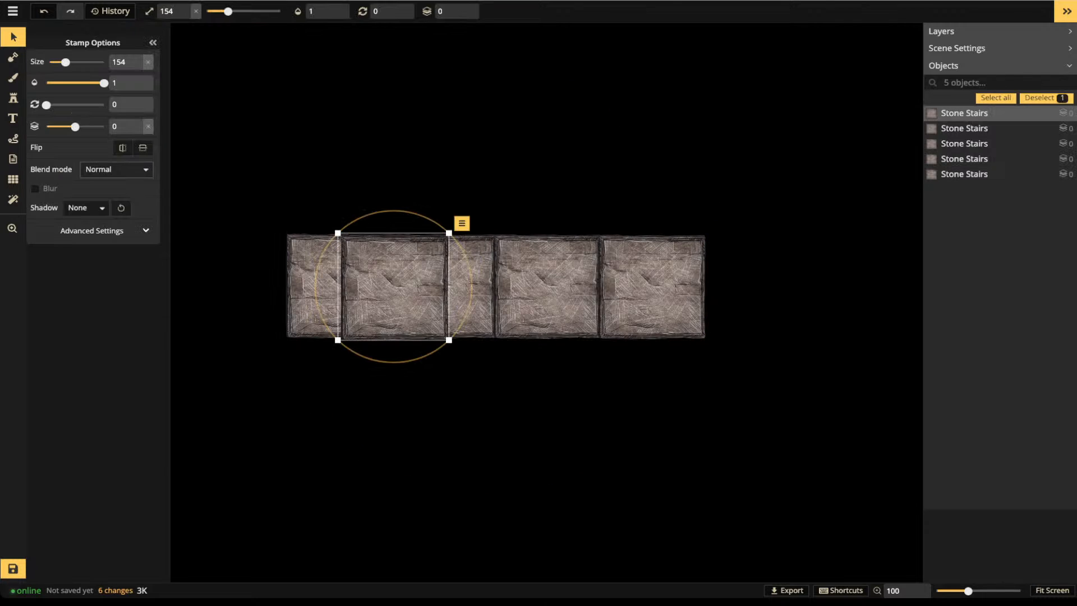
Set the blend mode of the landing copy over the first seam to Lighten and nudge it slightly up and left
left_click(116, 170)
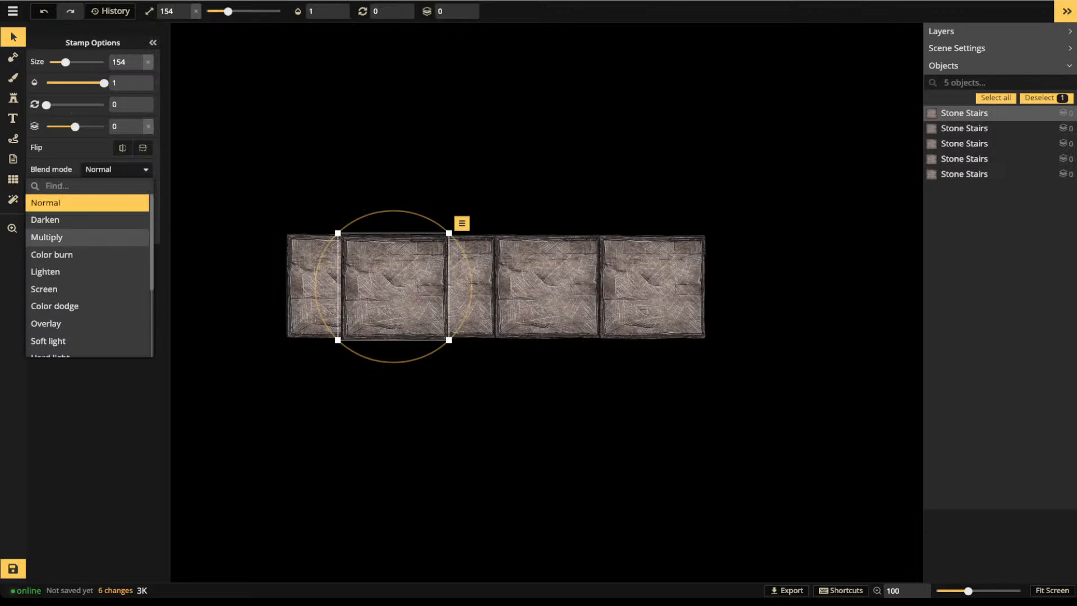
left_click(73, 237)
left_click(73, 220)
left_click(73, 255)
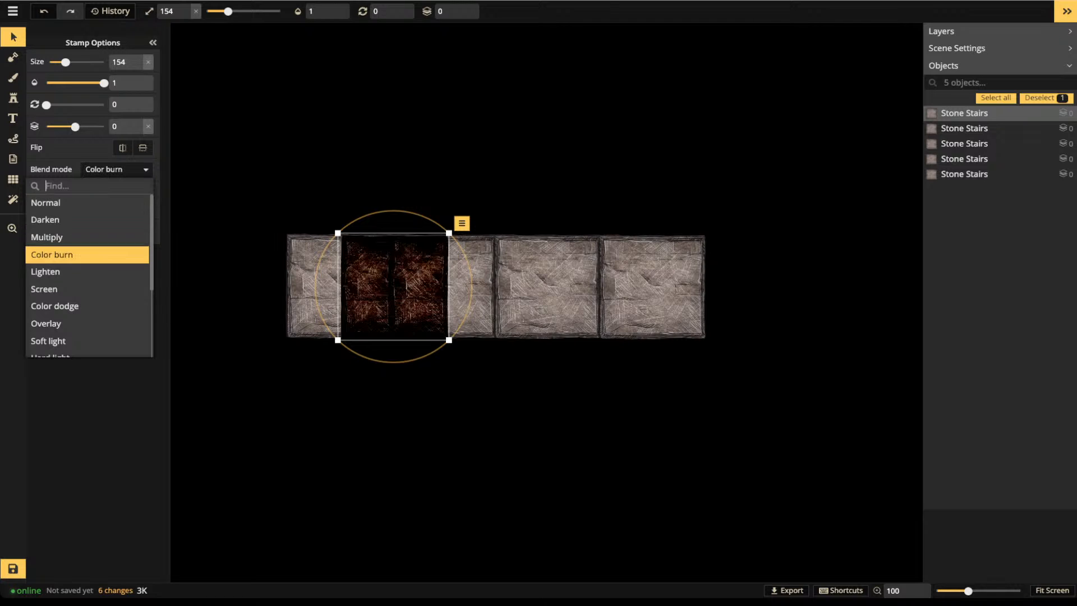
left_click(72, 271)
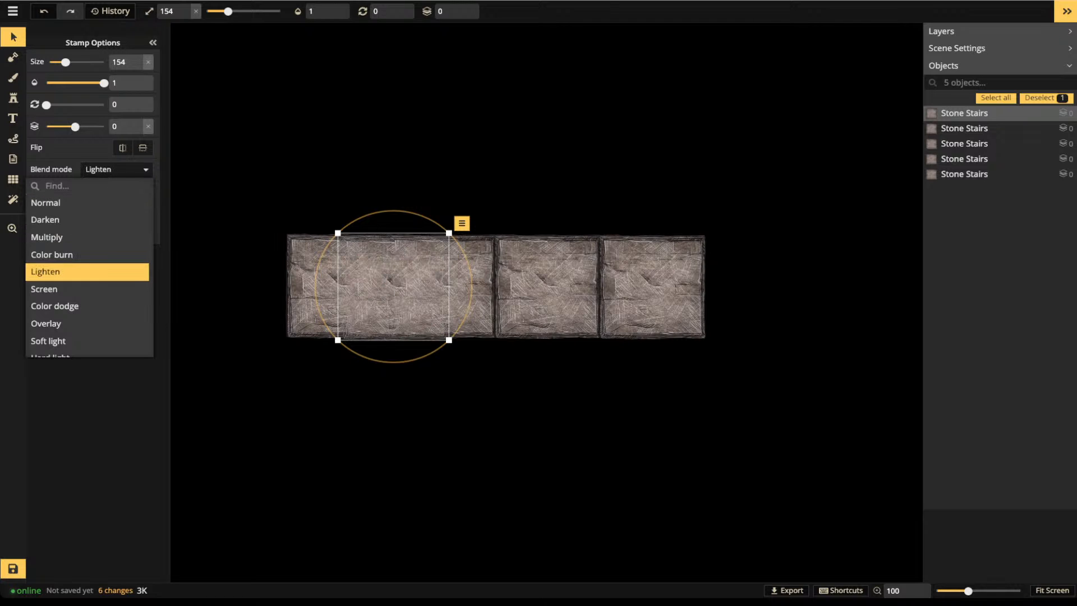
mouse_move(394, 287)
left_mouse_down()
mouse_move(394, 162)
mouse_move(390, 285)
left_mouse_up()
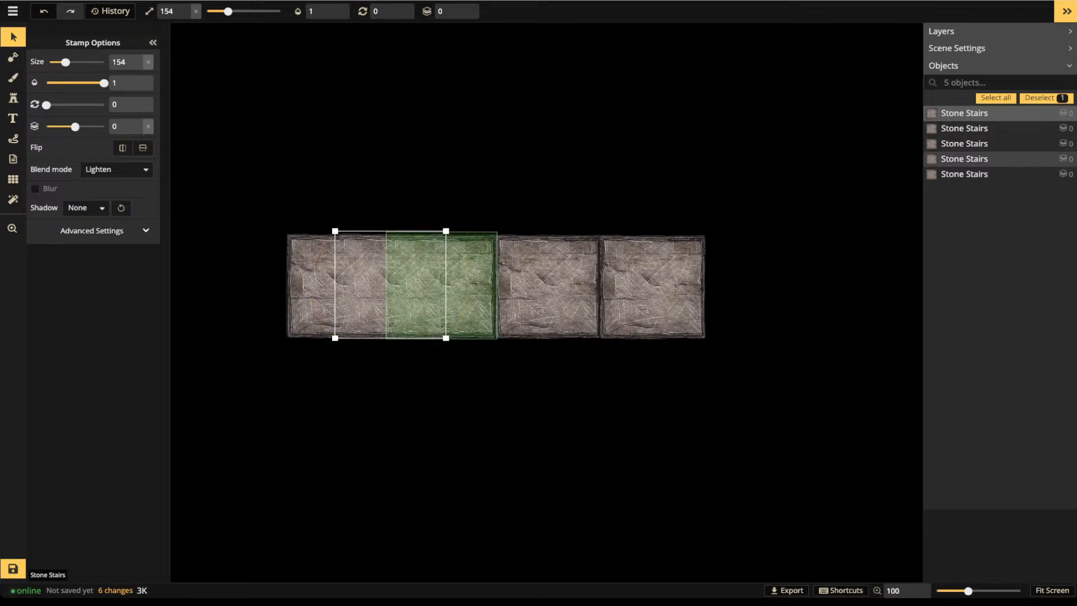
Cover the second and third landing seams with copies of the Lighten stamp and move all seven stamps up and slightly right
key("ctrl+v")
left_click_drag(458, 298, 501, 283)
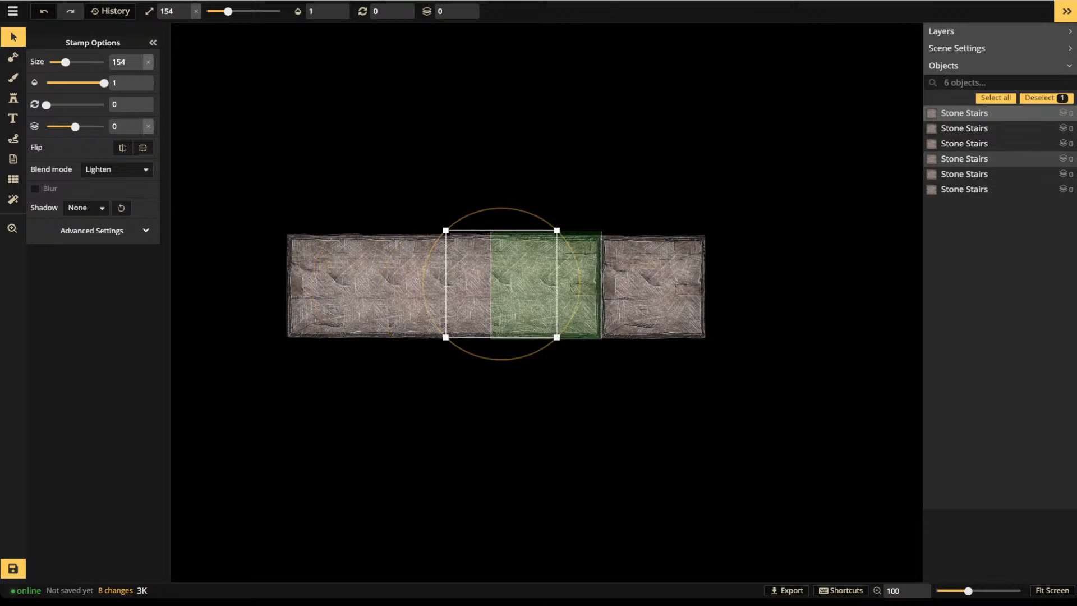
key("ctrl+v")
left_click_drag(624, 284, 611, 286)
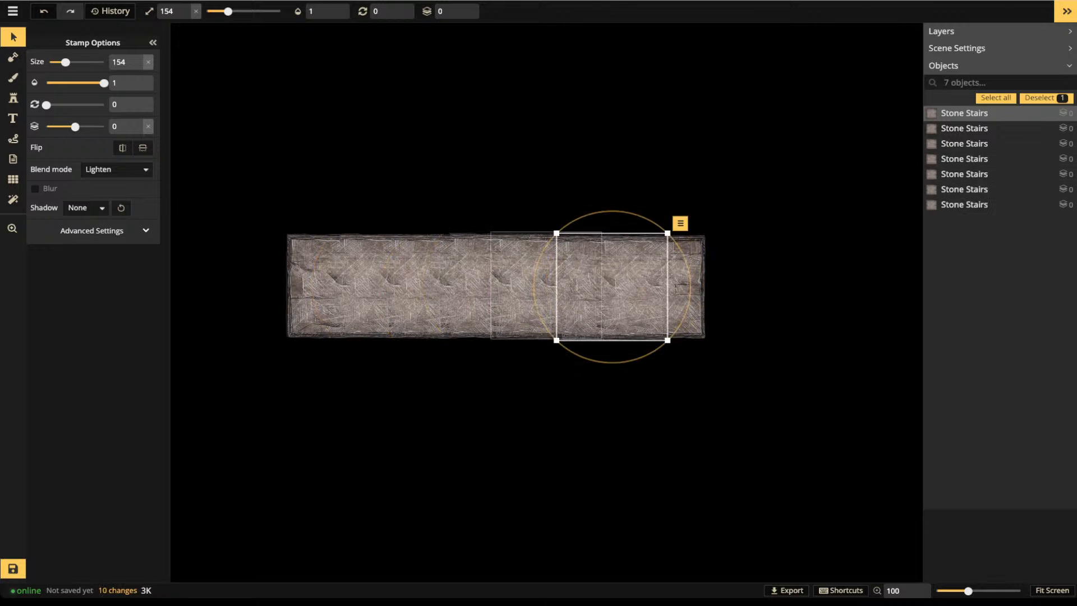
left_click_drag(254, 134, 727, 357)
left_click_drag(392, 285, 411, 231)
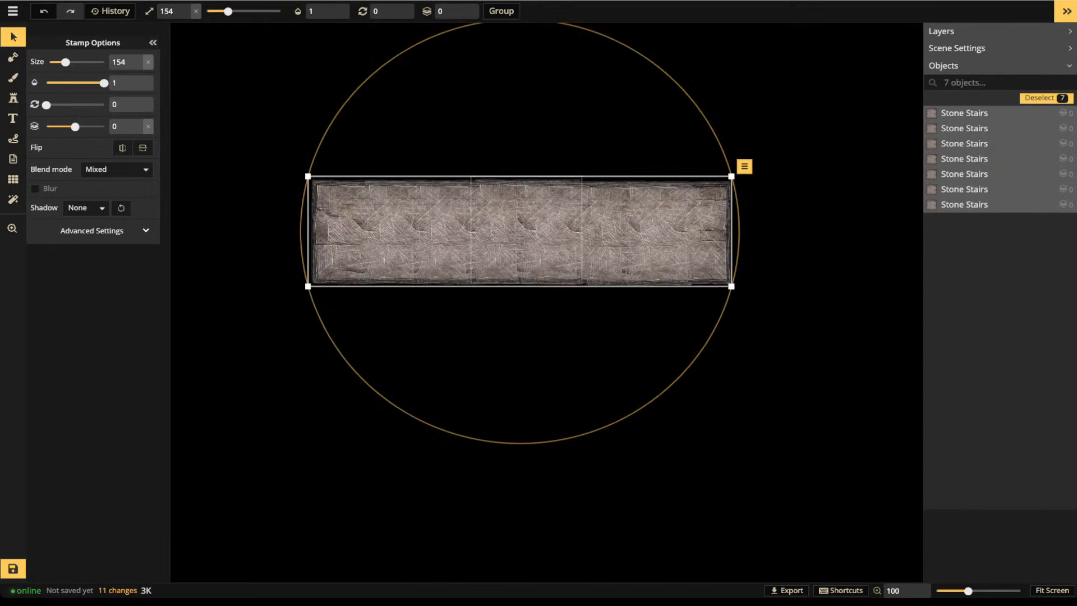
Place a size 154 stone landing below each end of the landing row
left_click(12, 98)
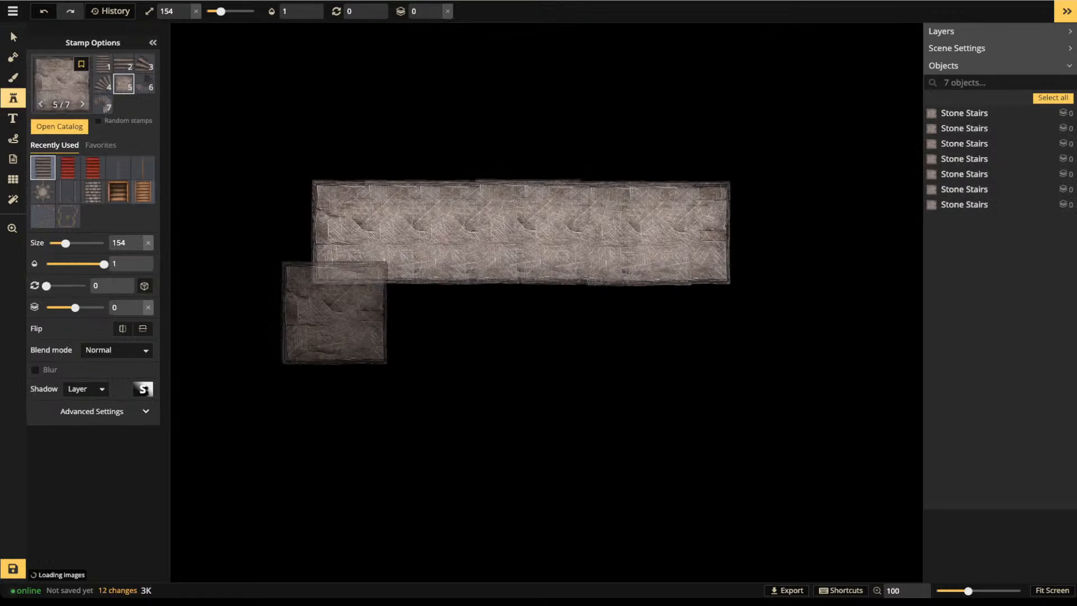
left_click(361, 333)
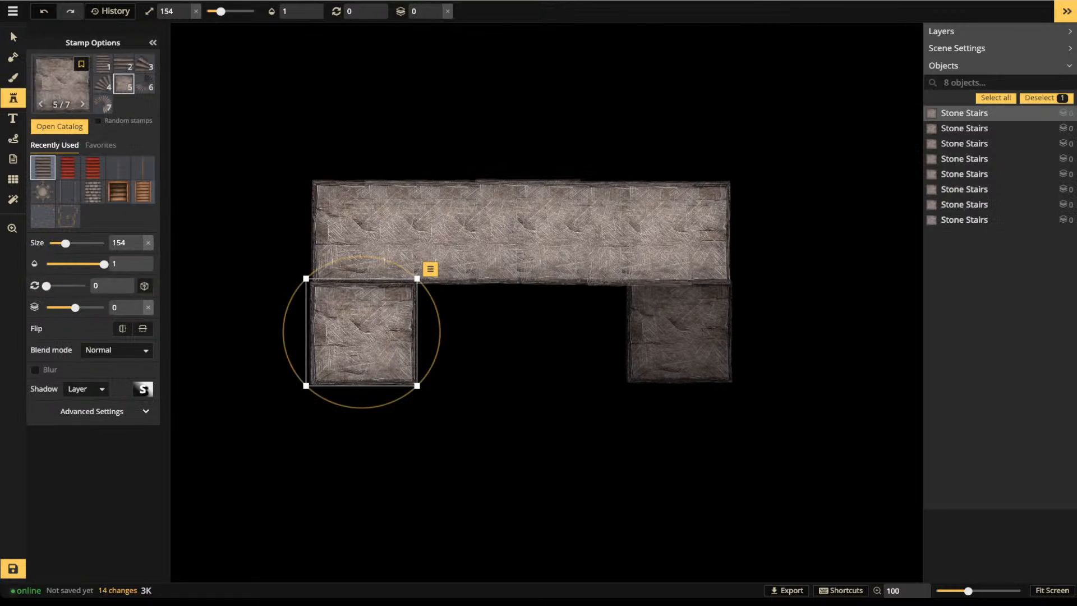
left_click(679, 332)
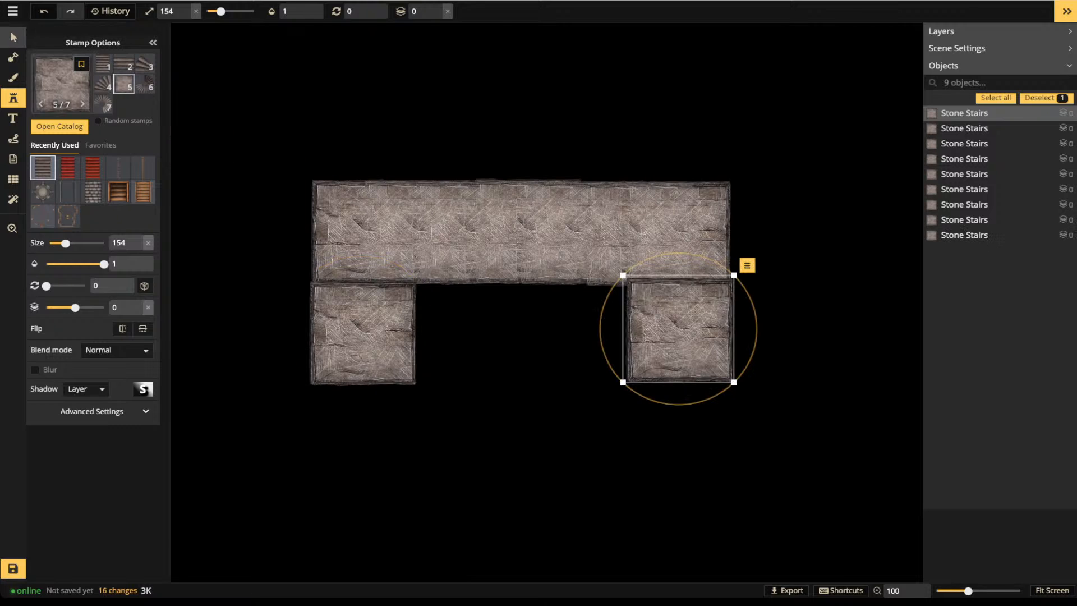
Cover the seams between the landing row and the two lower landings with copies of a Lighten landing stamp
left_click(13, 38)
left_click(389, 239)
left_click_drag(340, 239, 341, 284)
key("ctrl+v")
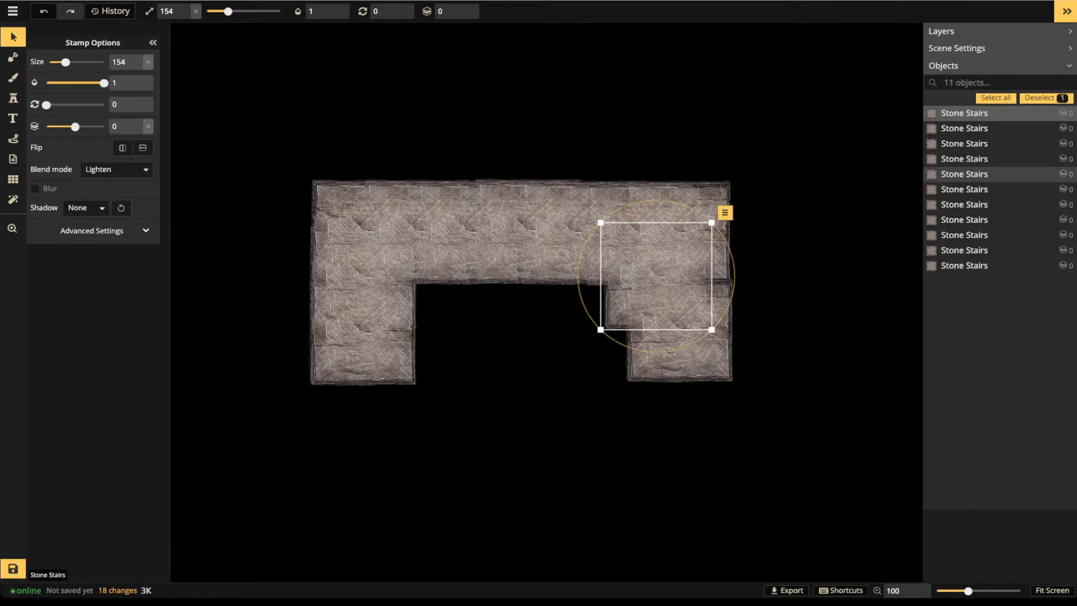
left_click_drag(656, 276, 678, 288)
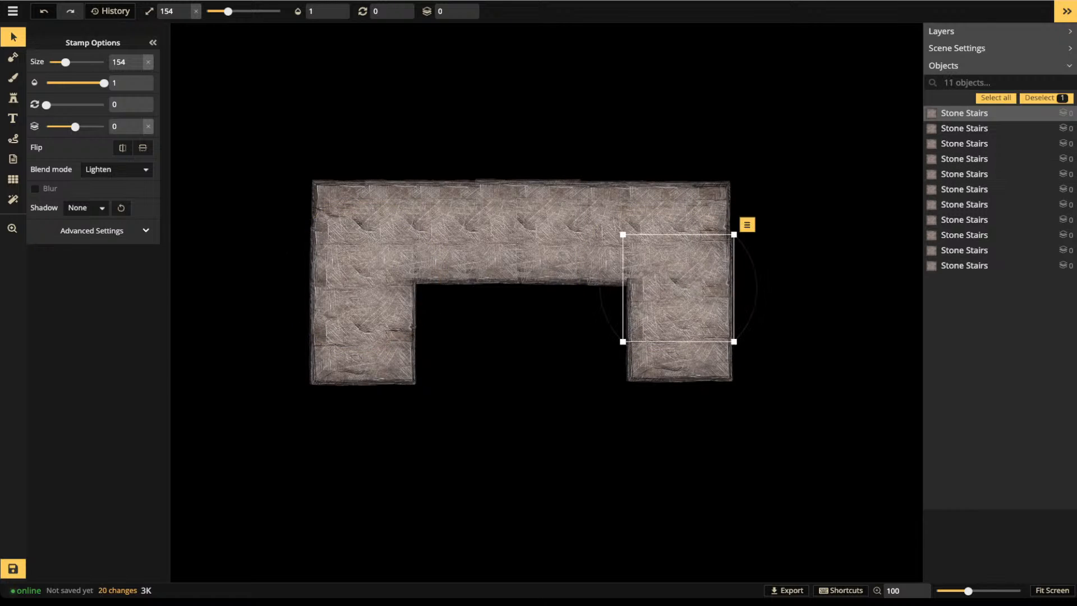
key("Escape")
Place stone stairs variant 2, rotated to 270, against the inner side of the lower-left landing
left_click(13, 99)
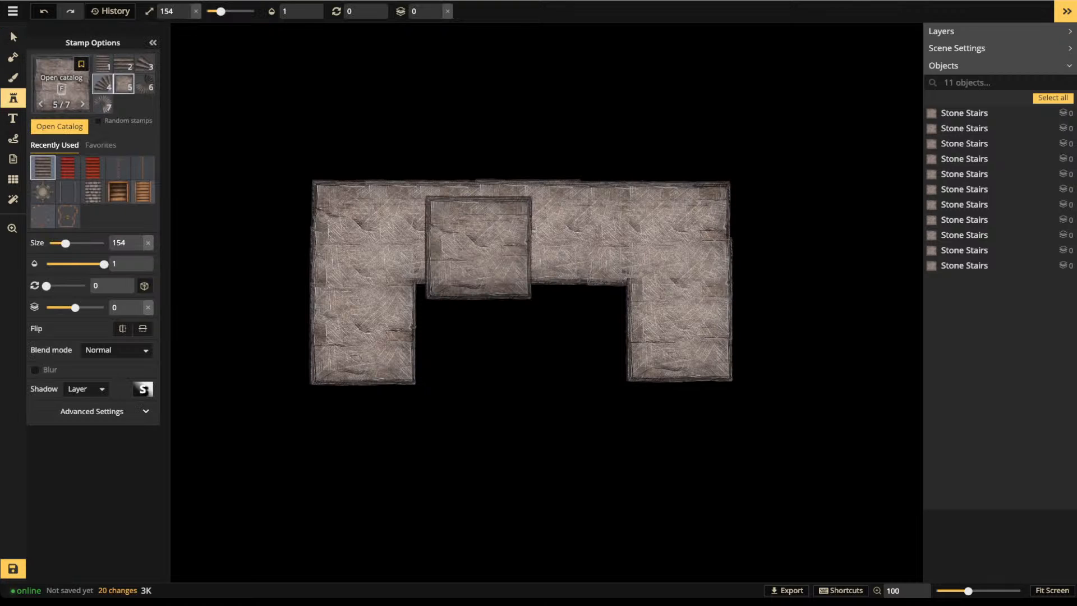
left_click(123, 64)
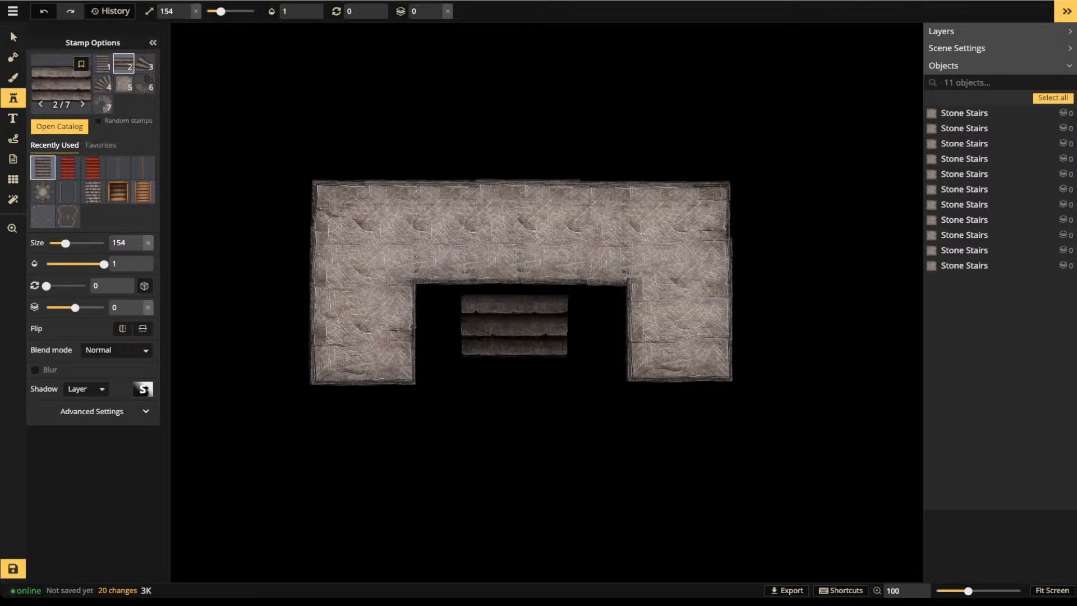
scroll(520, 335, "up", 1)
key("Left")
key("Left")
left_click(438, 334)
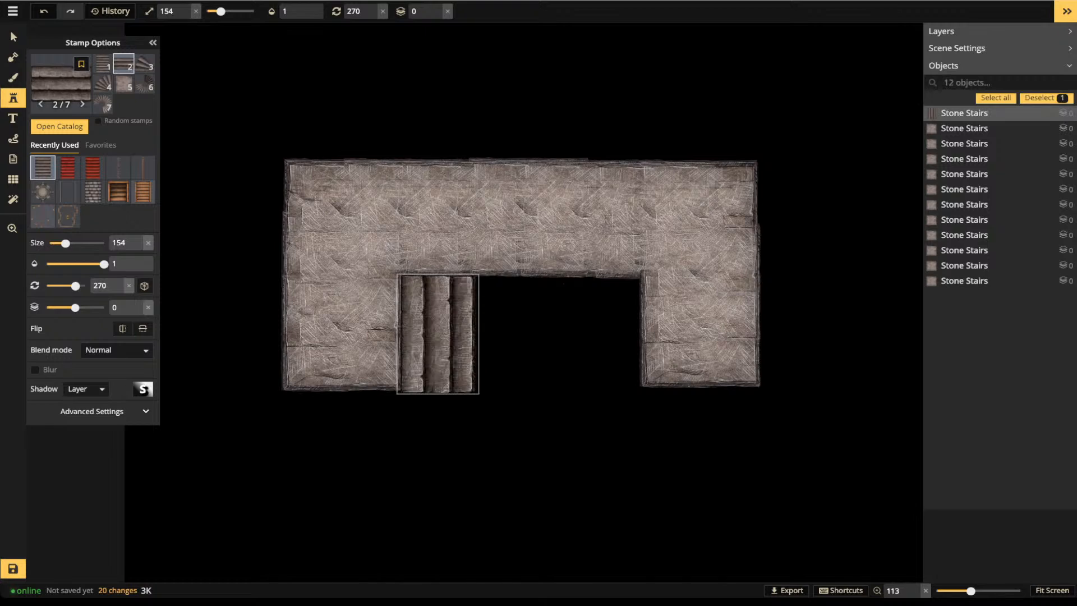
Place the same stairs rotated to 90 against the inner side of the lower-right landing and nudge that landing down to align
key("Right")
key("Right")
key("Right")
key("Right")
key("Right")
key("Right")
key("Right")
key("Right")
key("Right")
key("Right")
key("Right")
key("Right")
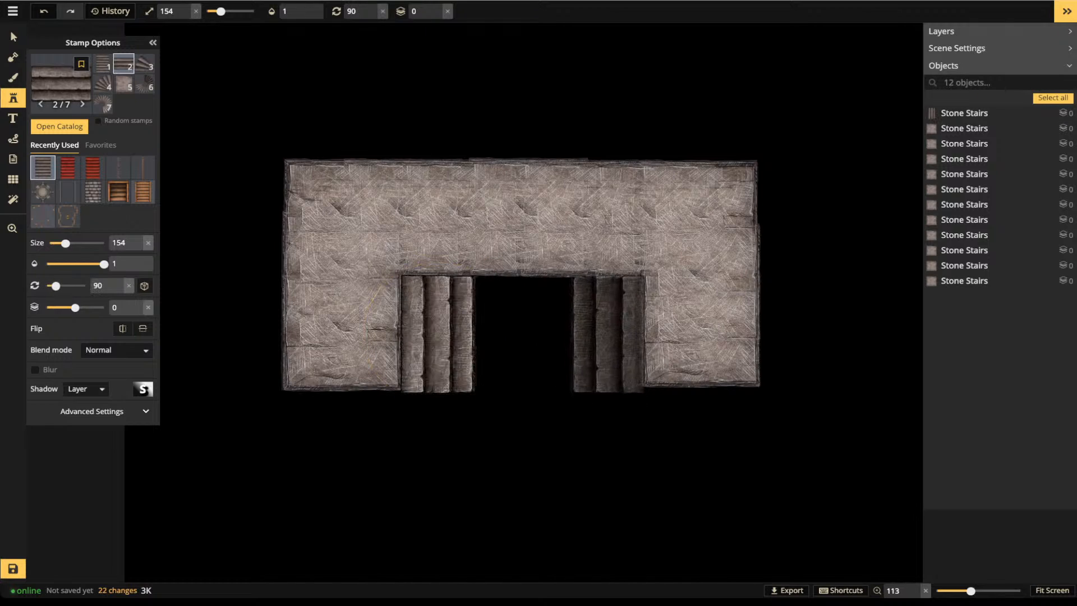
left_click(608, 333)
left_click(13, 37)
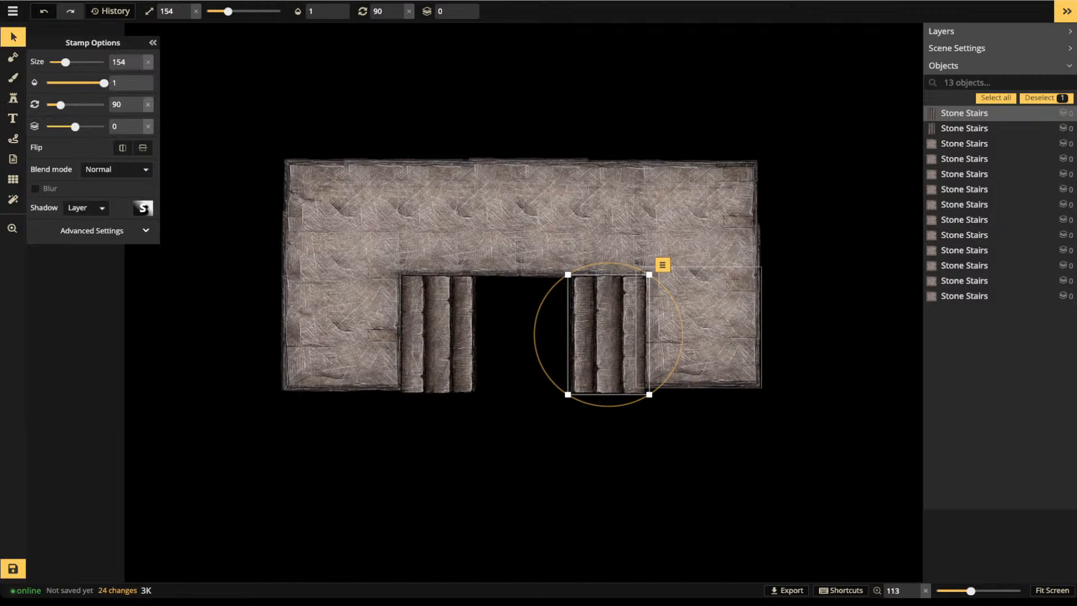
left_click_drag(700, 328, 700, 333)
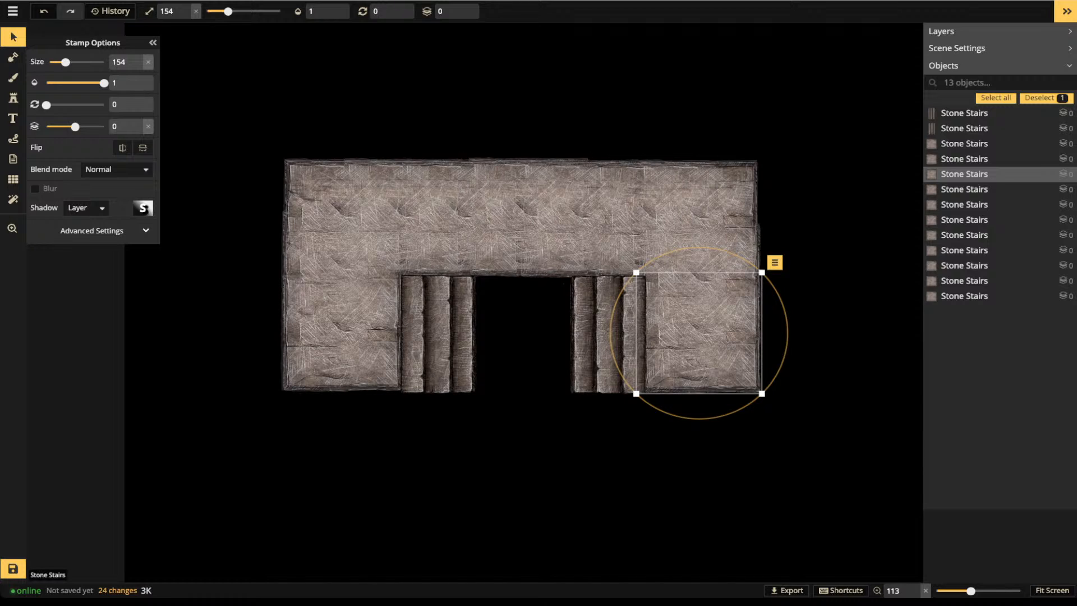
Duplicate the left stairs, rotate the copy to 0, and position it directly above the lower-left landing
left_click(438, 335)
key("ctrl+v")
scroll(452, 231, "up", 11)
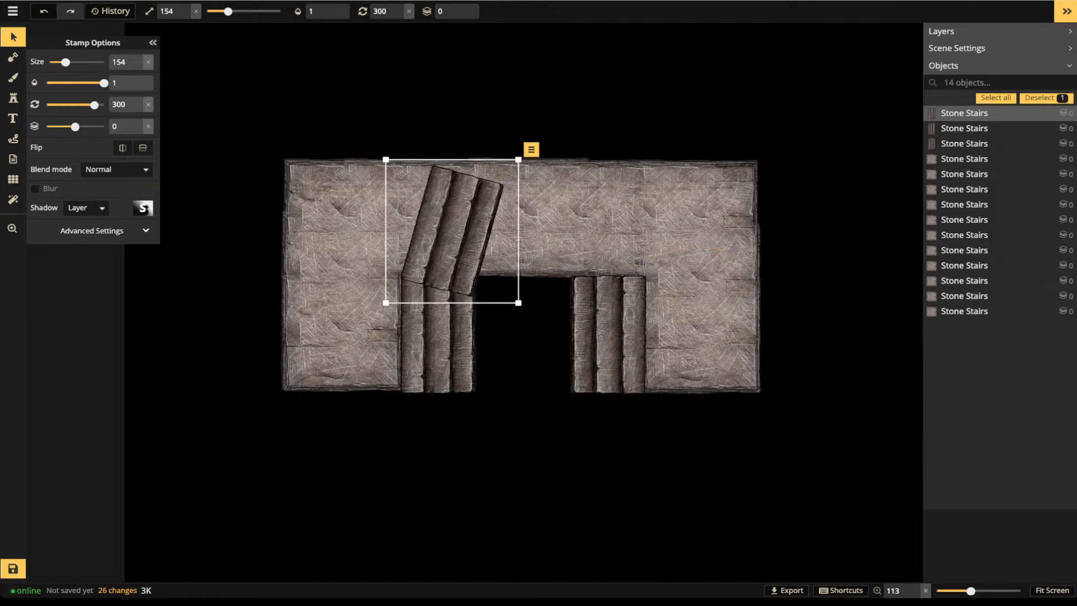
scroll(452, 231, "up", 1)
left_click_drag(452, 231, 334, 239)
scroll(336, 212, "down", 6)
Copy the horizontal stairs above the lower-left landing and position the copy above the lower-right landing
key("ctrl+c")
key("ctrl+v")
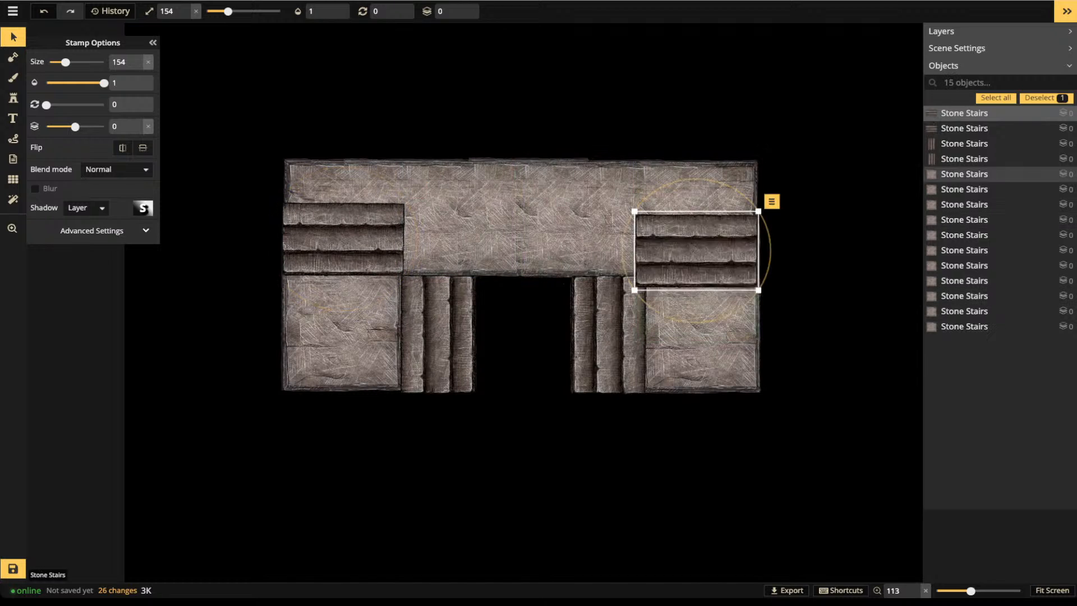
mouse_move(698, 250)
left_mouse_down()
mouse_move(697, 213)
mouse_move(704, 242)
left_mouse_up()
Duplicate the seven stamps of the landing row, offset the copies upward as a second row, and set their layer to -1
left_click_drag(264, 79, 743, 182)
key("ctrl+c")
key("ctrl+v")
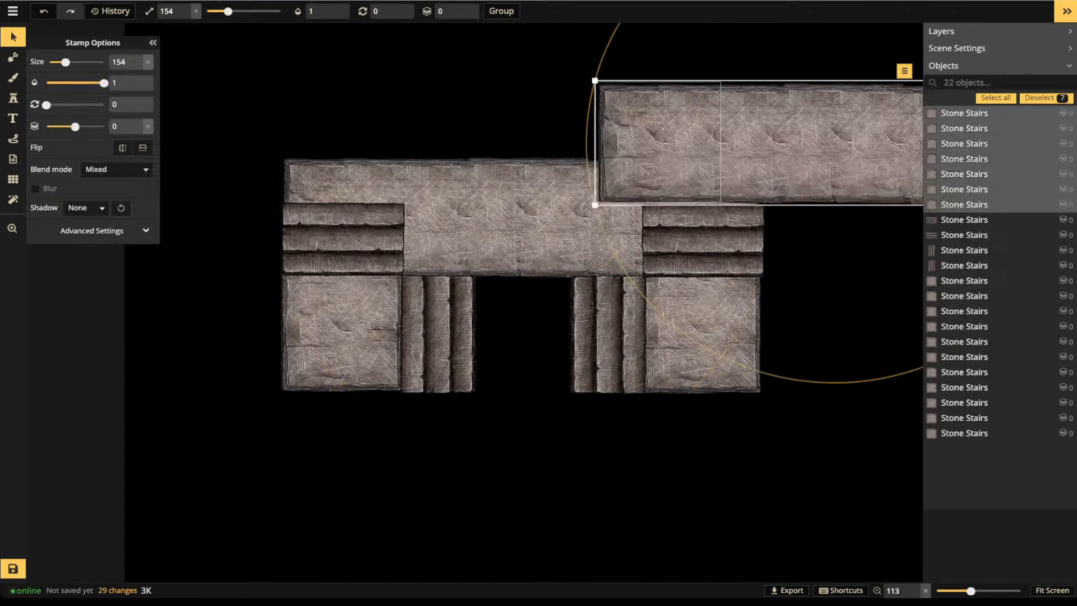
left_click_drag(836, 144, 477, 156)
left_click(463, 16)
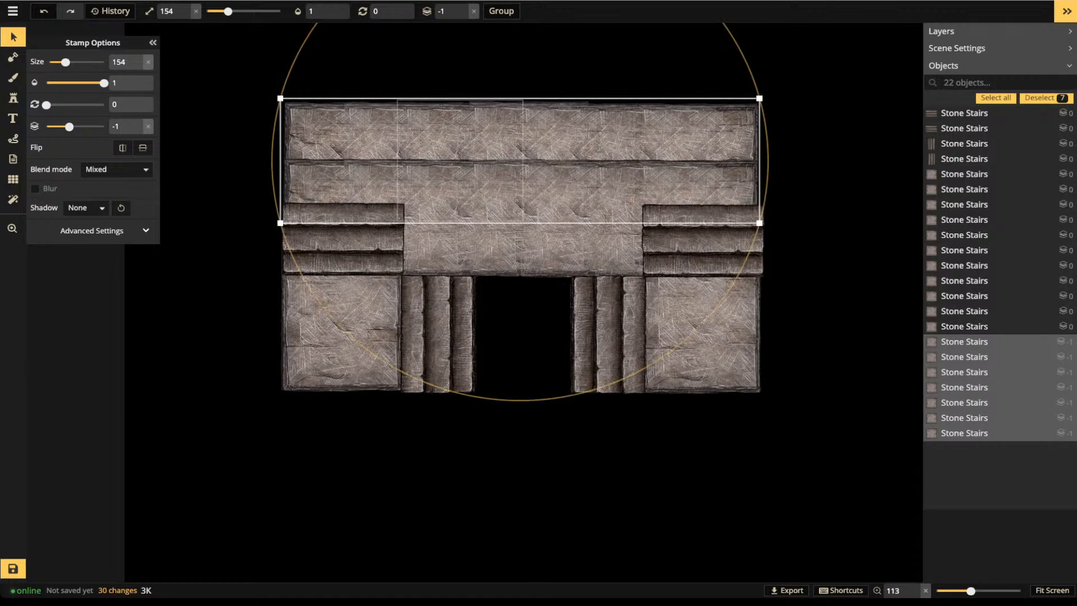
left_click(470, 160)
key("ctrl+c")
key("ctrl+v")
left_click_drag(415, 180, 339, 174)
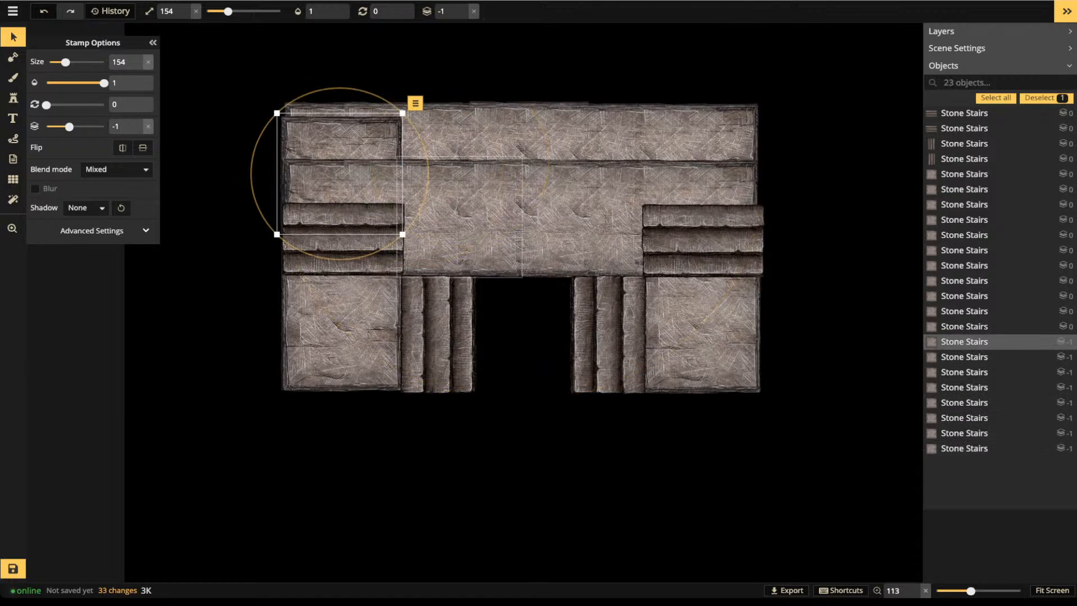
key("Delete")
Copy a Lighten landing stamp from the lower row onto the seam between the two rows and reduce its size to 124
left_click(442, 217)
left_click(538, 215)
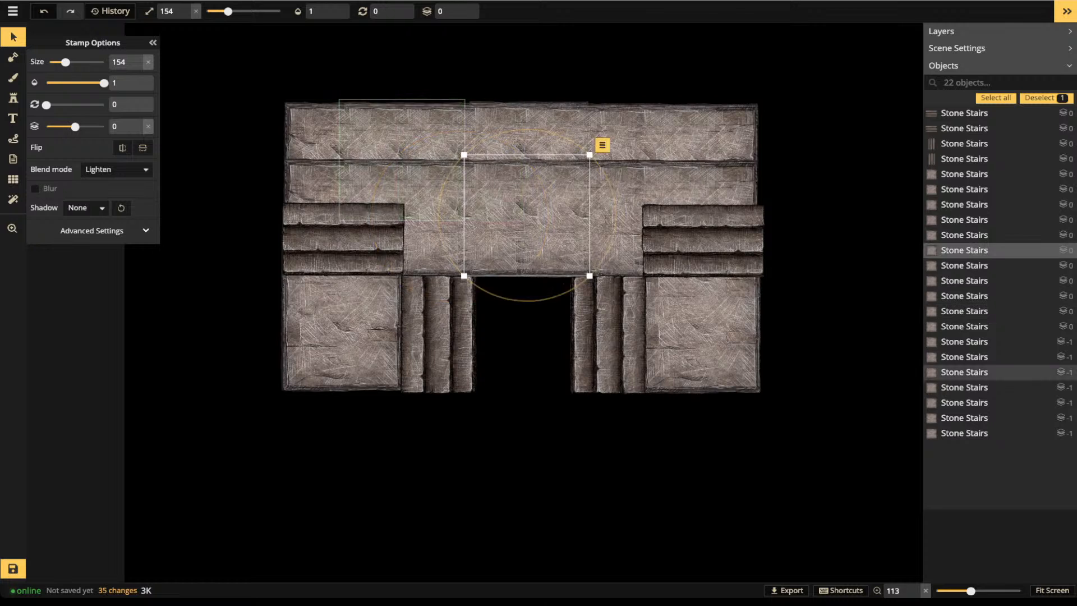
key("ctrl+c")
key("ctrl+v")
left_click_drag(384, 143, 570, 168)
scroll(360, 146, "down", 3)
Paste further size 124 Lighten landing copies along the horizontal seam until the full length between the two rows is covered
key("ctrl+v")
key("ctrl+v")
key("ctrl+v")
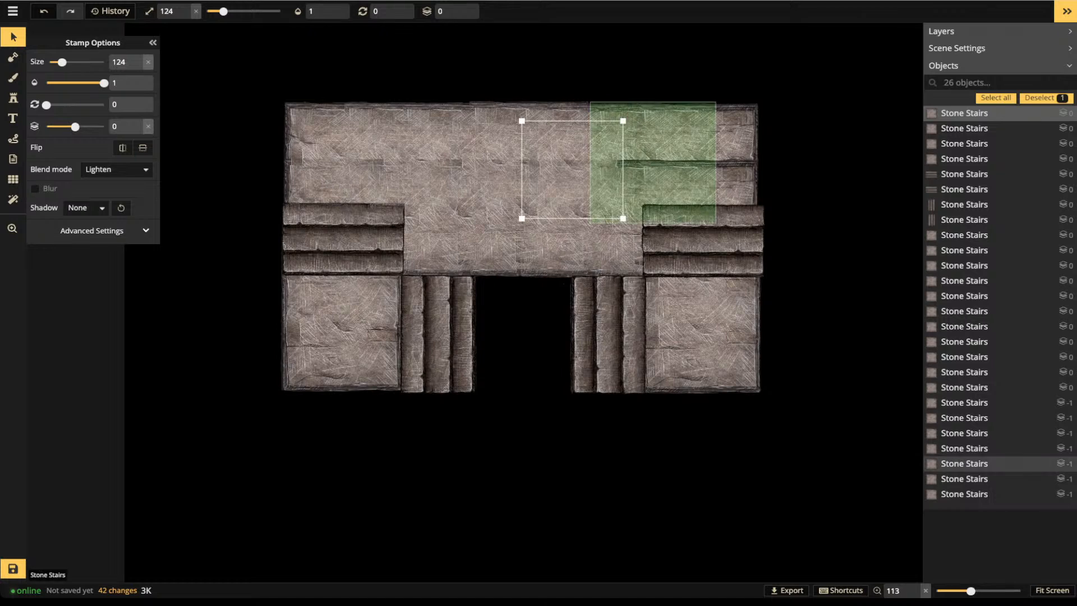
key("ctrl+v")
left_click_drag(658, 166, 622, 158)
key("ctrl+v")
key("ctrl+v")
key("ctrl+v")
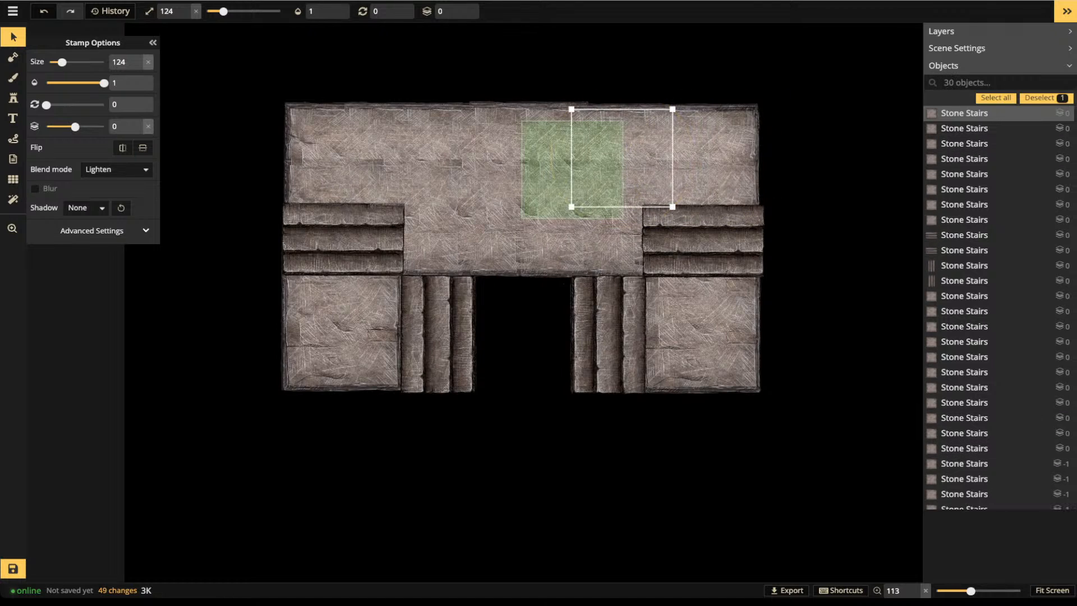
key("ctrl+v")
left_click_drag(544, 161, 462, 163)
key("ctrl+v")
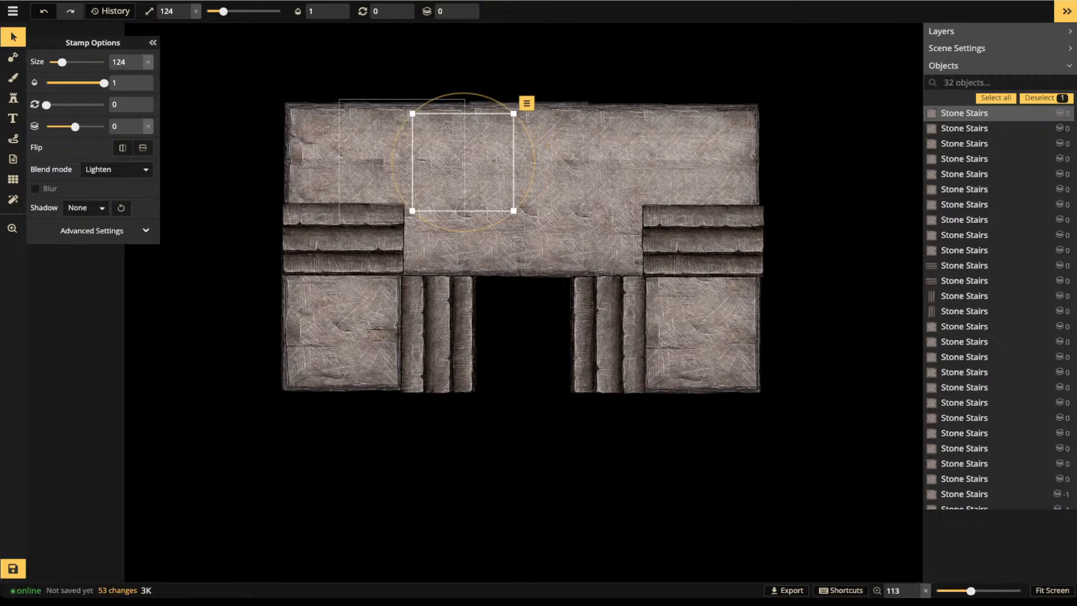
key("Escape")
Duplicate the left horizontal stairs, rotate the copy to 90, resize it to 134, and place it beside the upper-left landing area
left_click(353, 235)
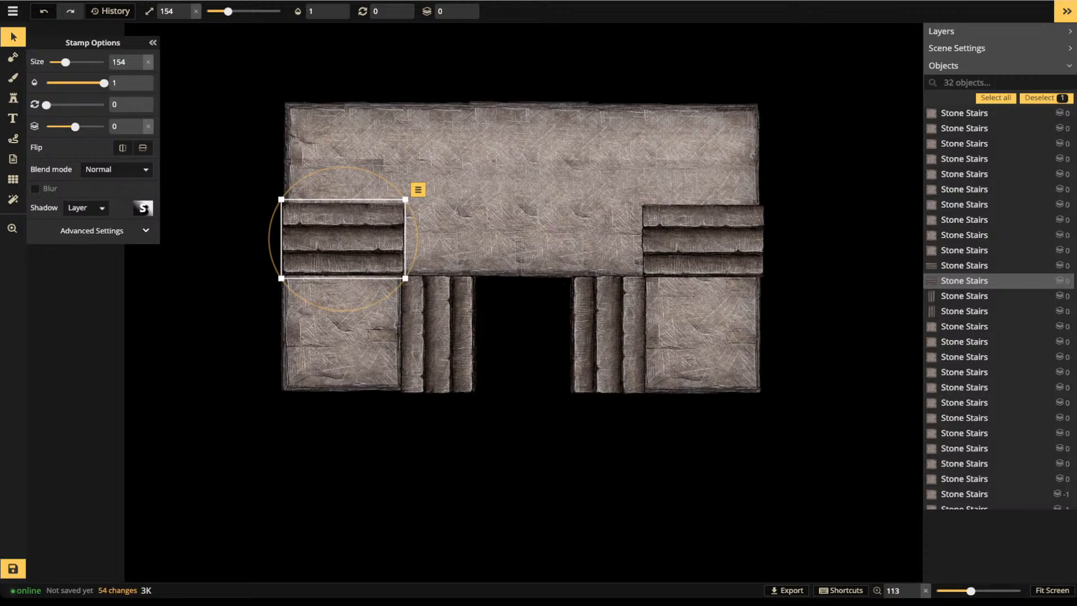
key("ctrl+v")
scroll(464, 154, "up", 5)
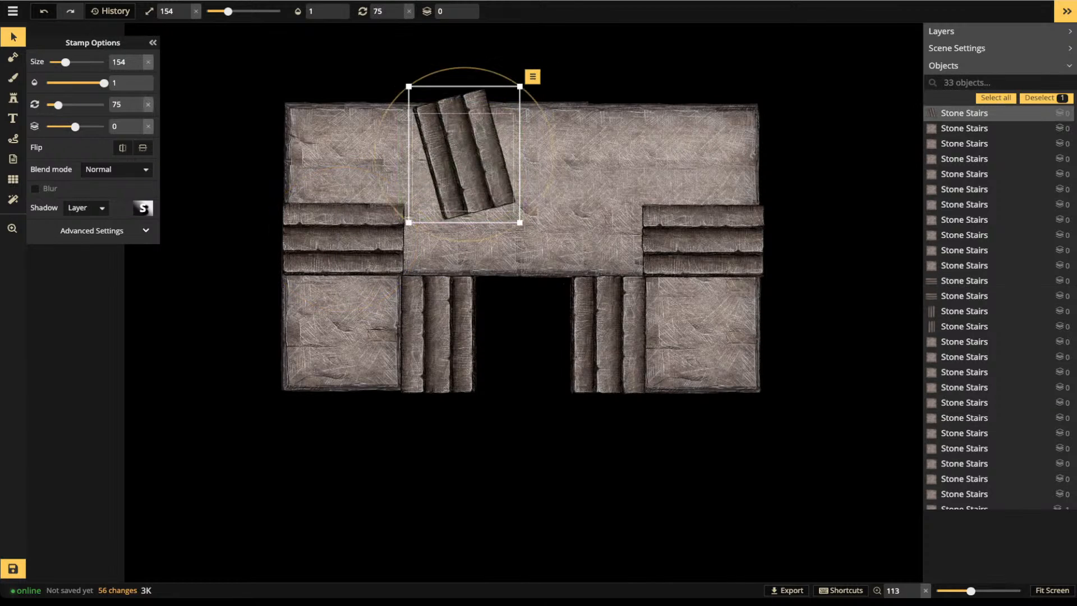
scroll(464, 154, "up", 1)
scroll(464, 154, "down", 1)
left_click_drag(464, 154, 437, 156)
scroll(441, 158, "down", 1)
Copy the upper vertical stairs, turn the copy to face the opposite way, and place it beside the upper-right landing area
key("ctrl+v")
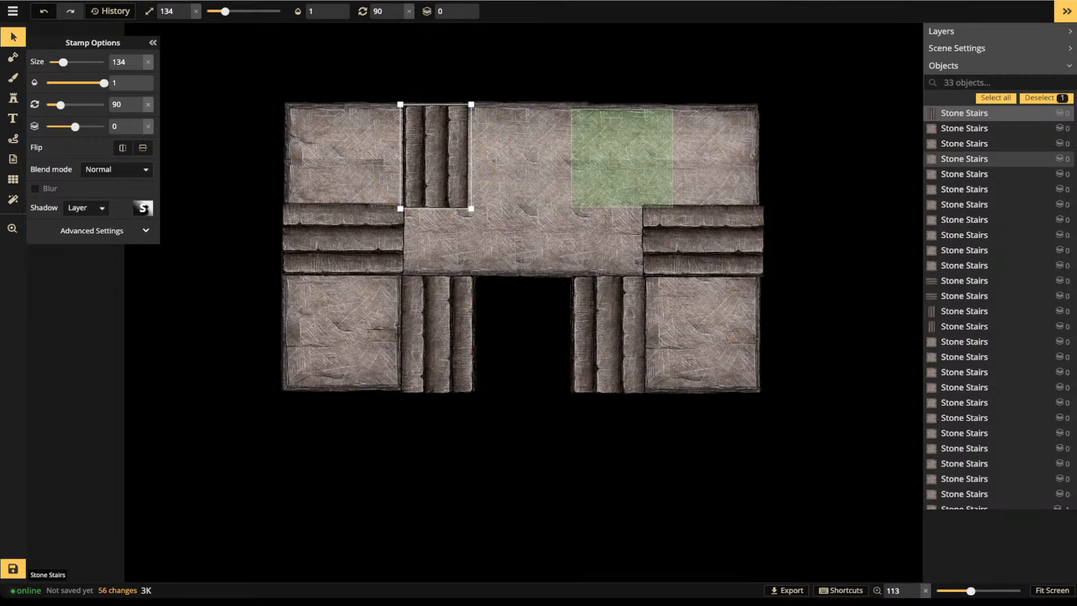
scroll(630, 154, "up", 9)
scroll(630, 154, "up", 3)
left_click_drag(630, 155, 610, 154)
left_click(549, 224)
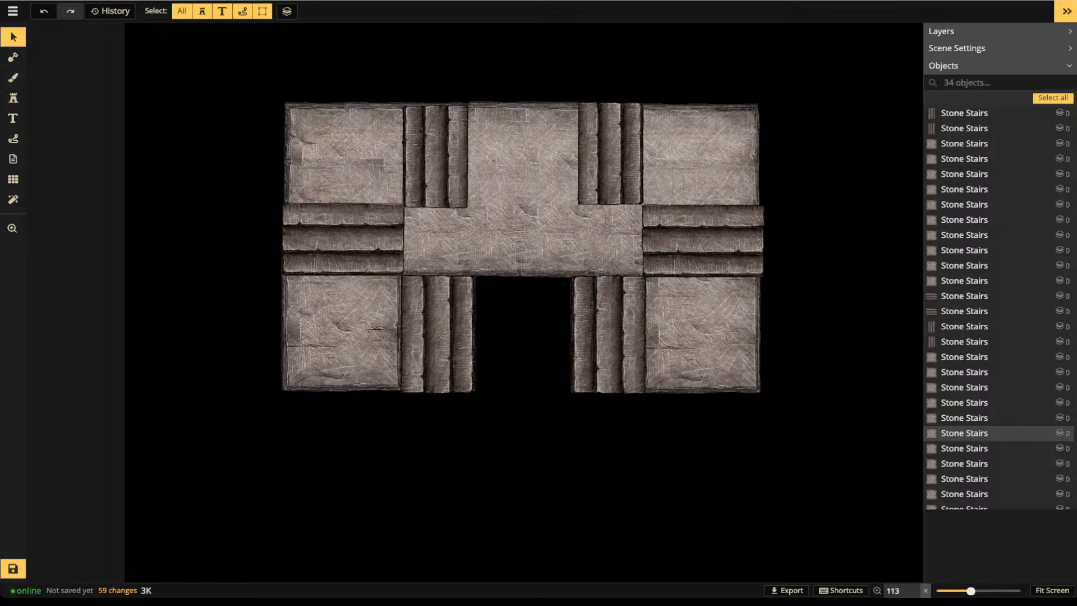
Draw white dashed free-draw paths of width 1.5 tracing the walking routes up the left and right staircases
left_click(13, 139)
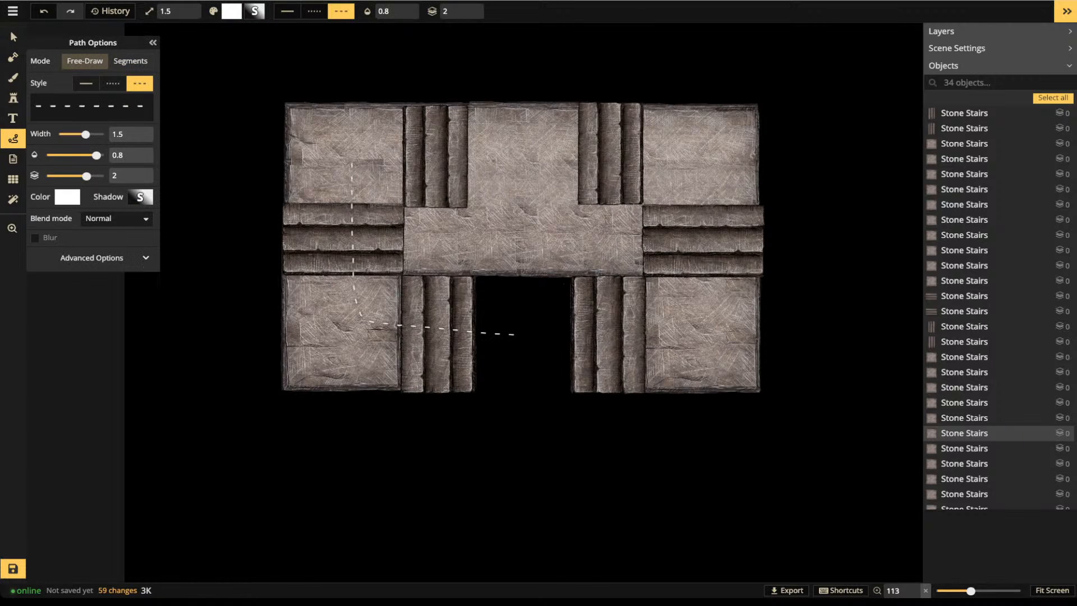
left_click_drag(477, 144, 478, 144)
left_click(555, 325)
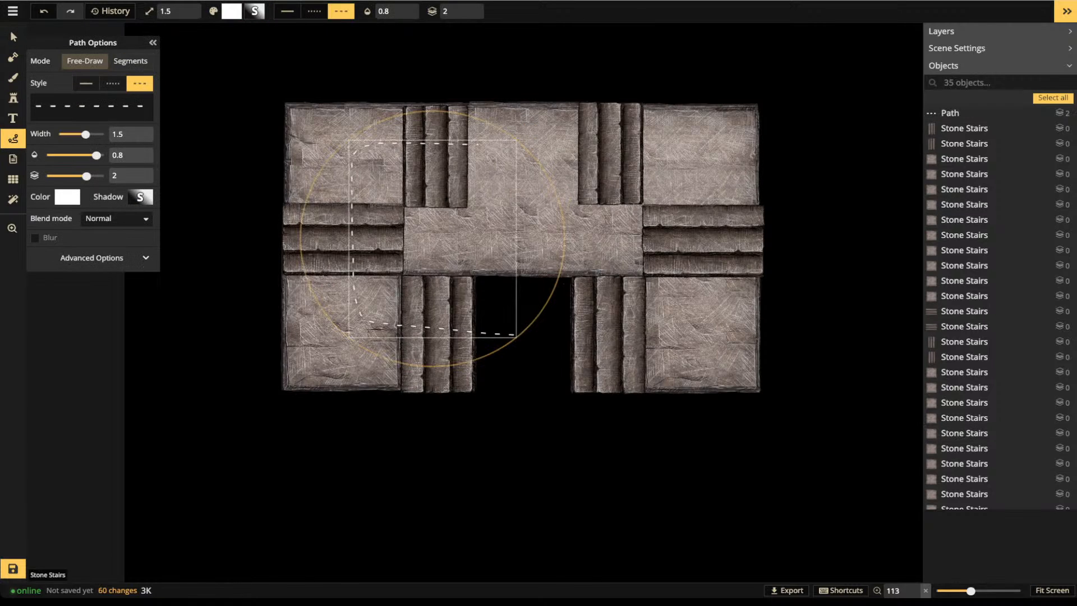
left_click_drag(557, 329, 707, 175)
left_click_drag(612, 157, 610, 157)
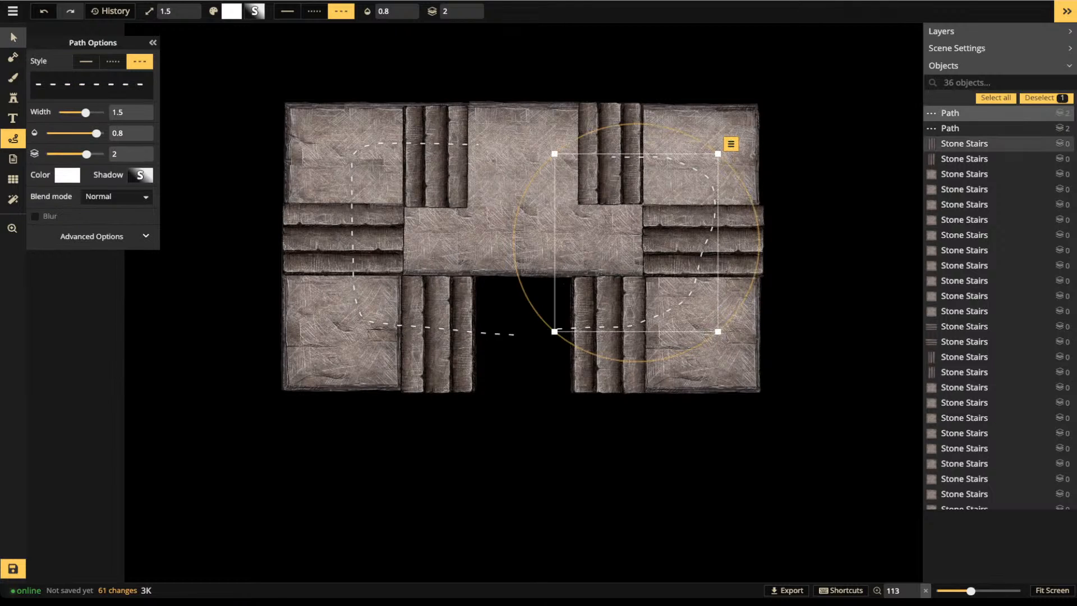
Delete the overlapping landing copy that leaves a visible patch in the upper-left landing area
left_click(13, 38)
left_click(346, 182)
key("Delete")
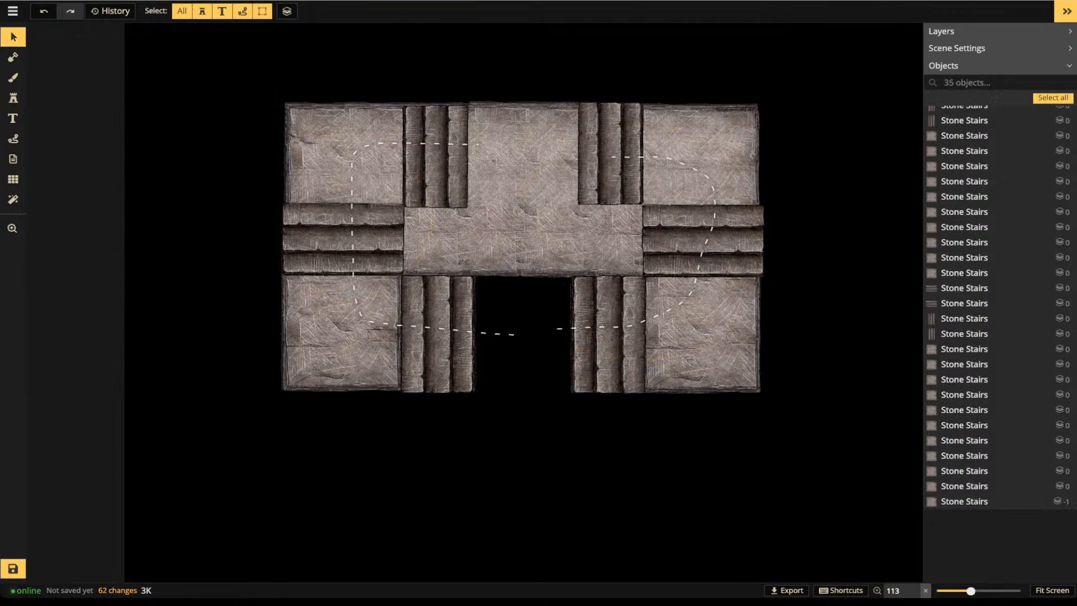
Delete the top row of stairs and landings with the left walking path, plus the overlapping landing stamp near the upper-right stairs
left_click_drag(258, 78, 761, 154)
key("Delete")
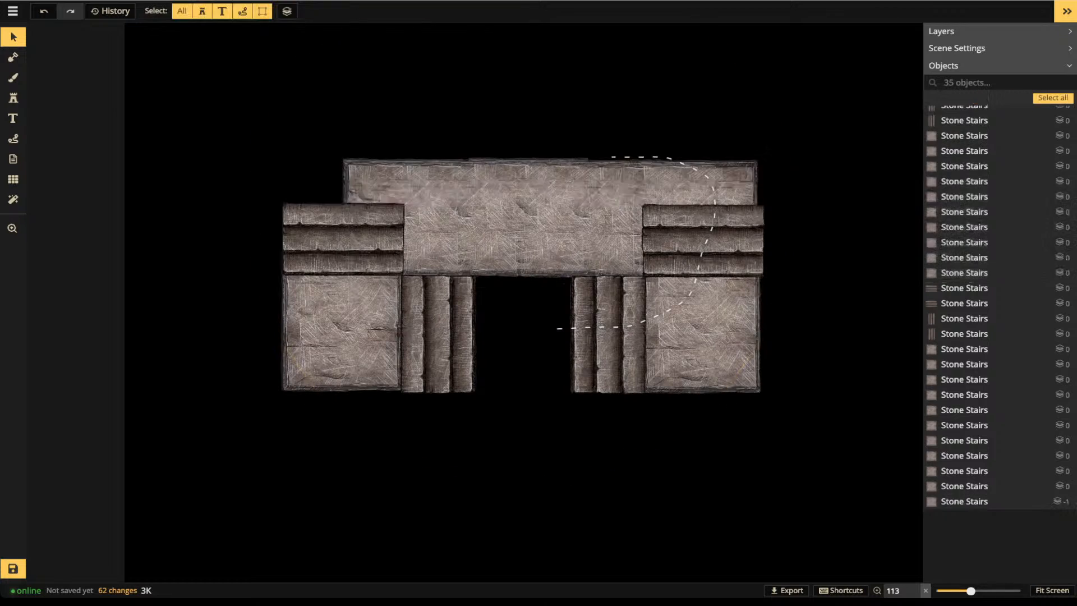
left_click(703, 184)
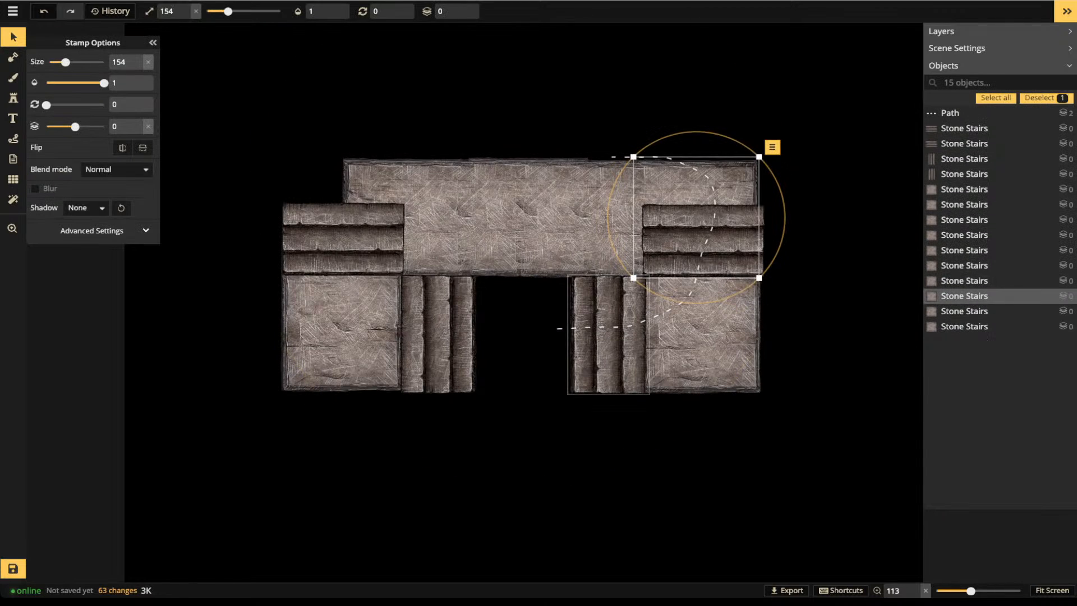
left_click(578, 210)
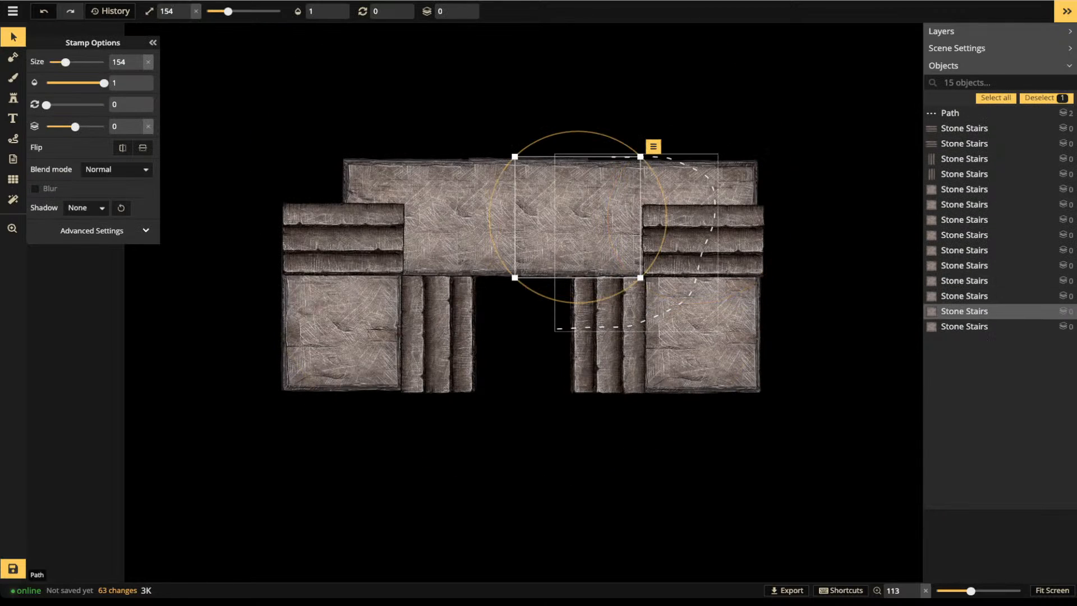
left_click(651, 158)
left_click(645, 188)
key("Delete")
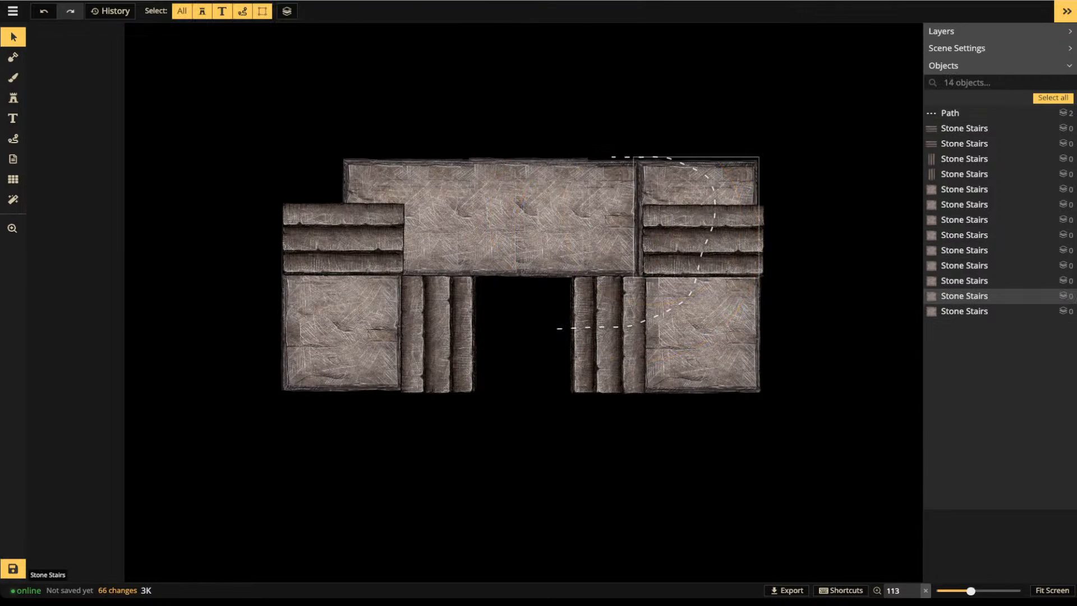
Delete the remaining dashed walking path and all the landing stamps spanning the space between the two staircases
left_click(693, 187)
left_click_drag(261, 162, 741, 426)
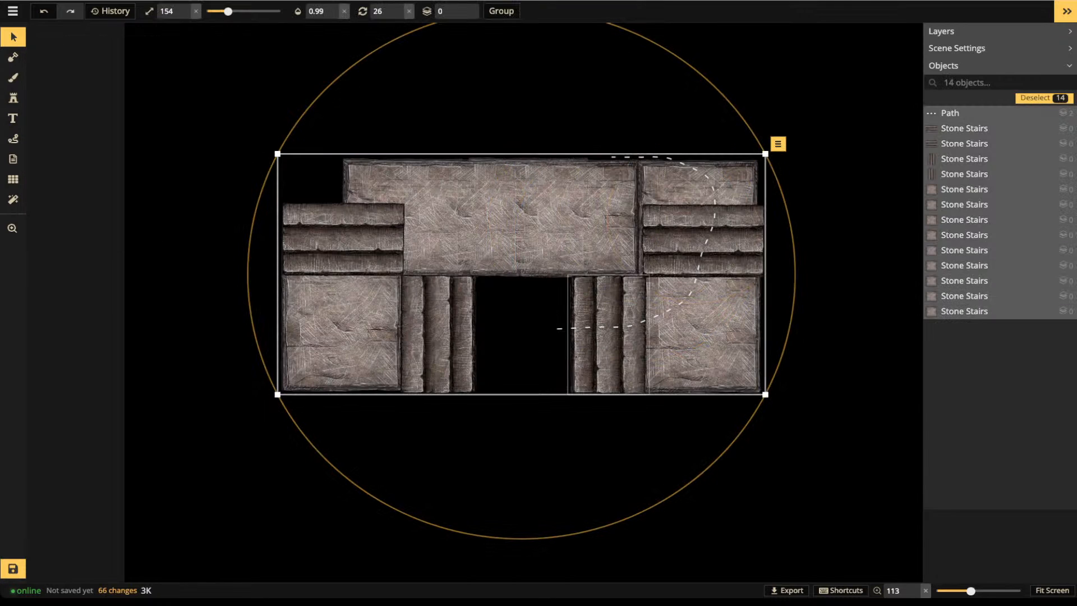
left_click(950, 113)
key("Delete")
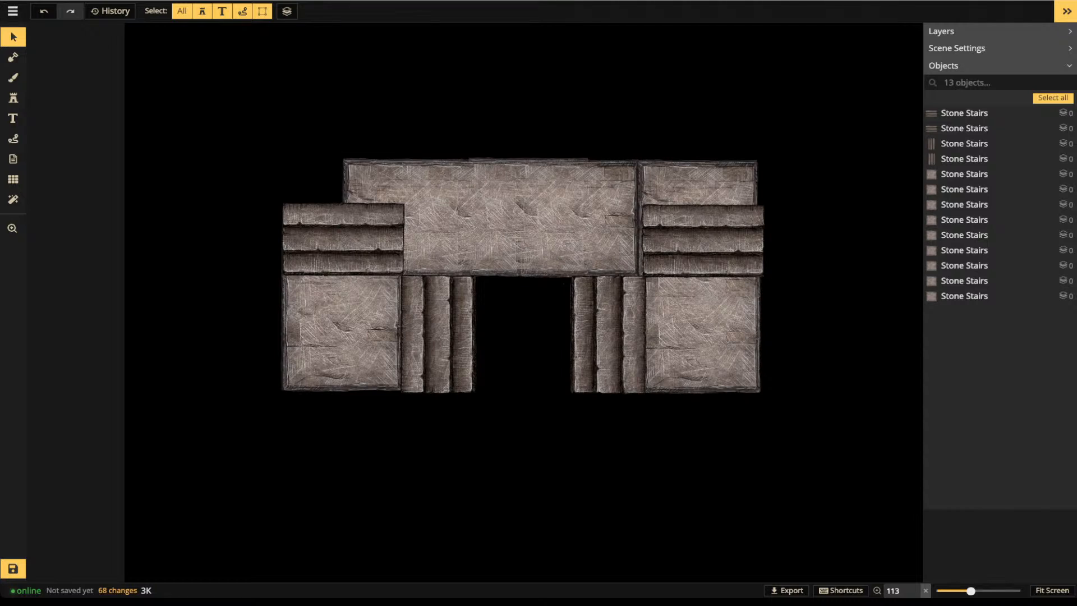
left_click_drag(230, 85, 745, 192)
key("Delete")
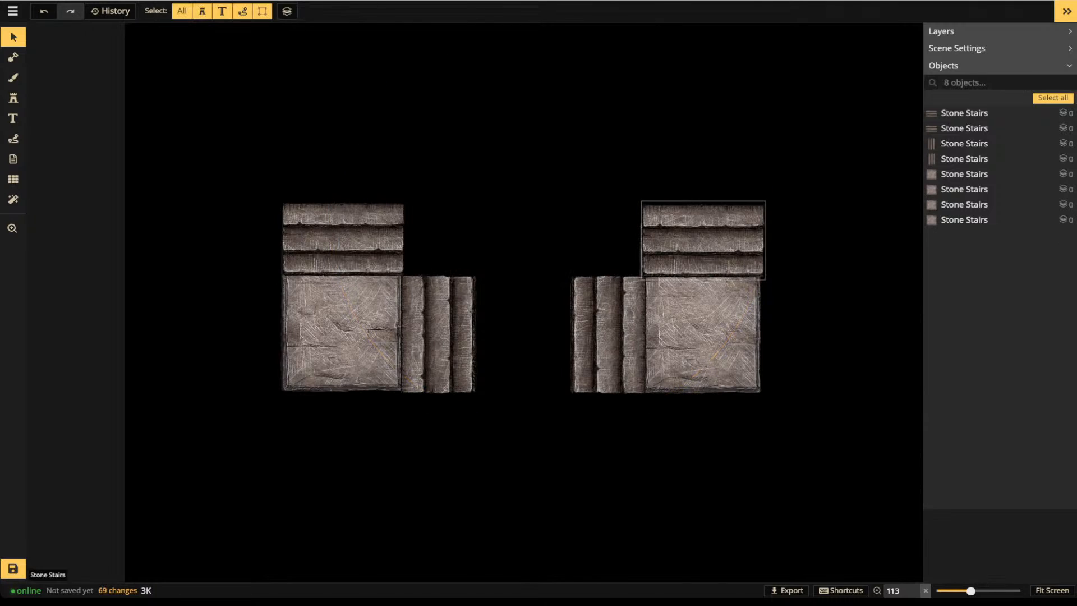
Leave the staircase map and return to the overview of saved maps
left_click(705, 240)
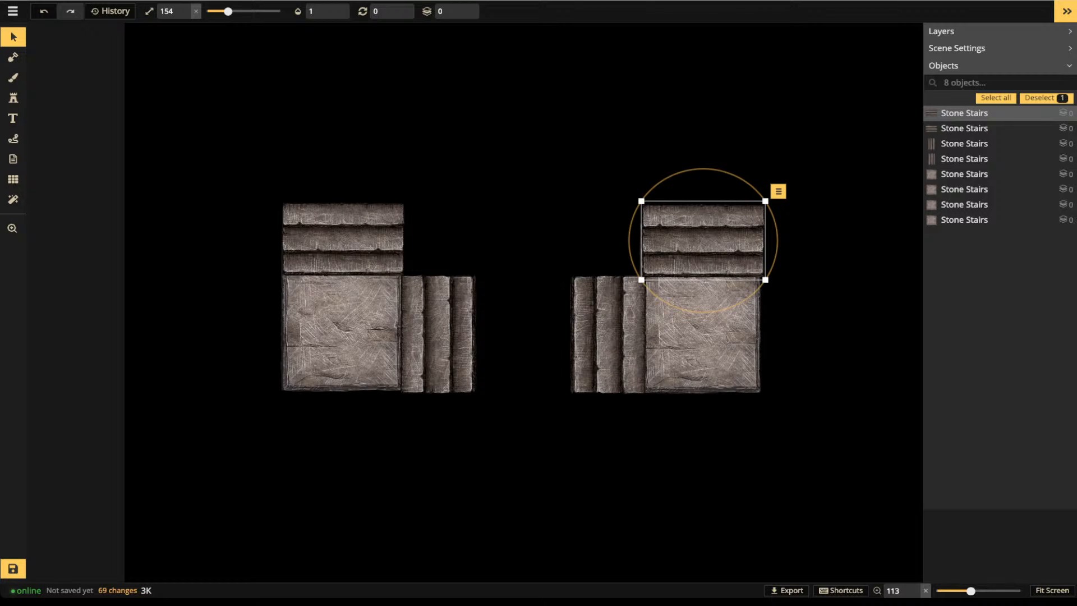
left_click(13, 11)
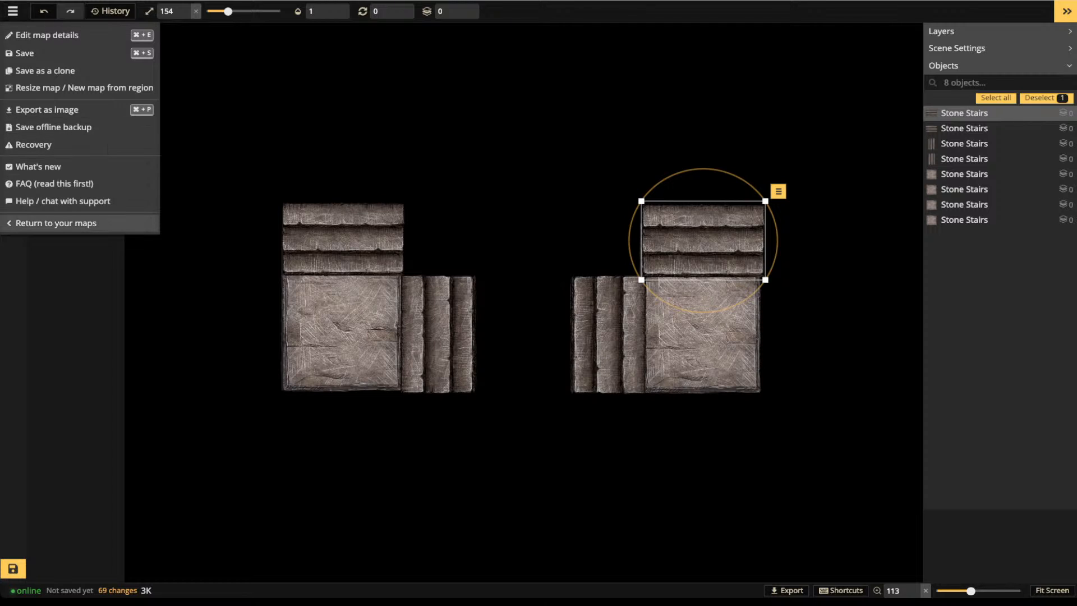
left_click(56, 223)
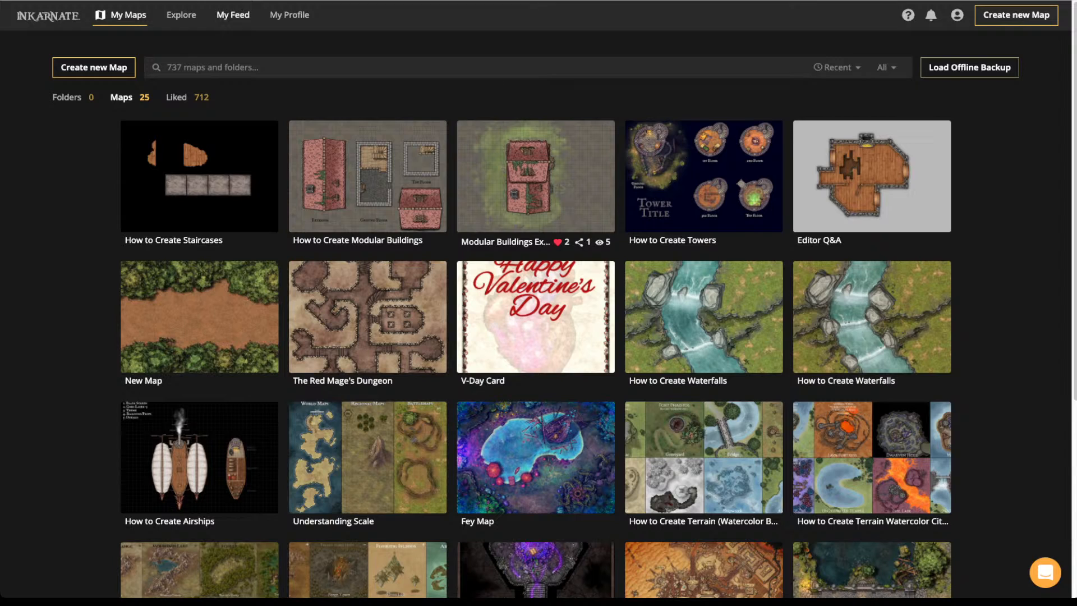
Browse the community maps and the feed of followed creators, and open the March 2022 Stream Calendar map
left_click(181, 15)
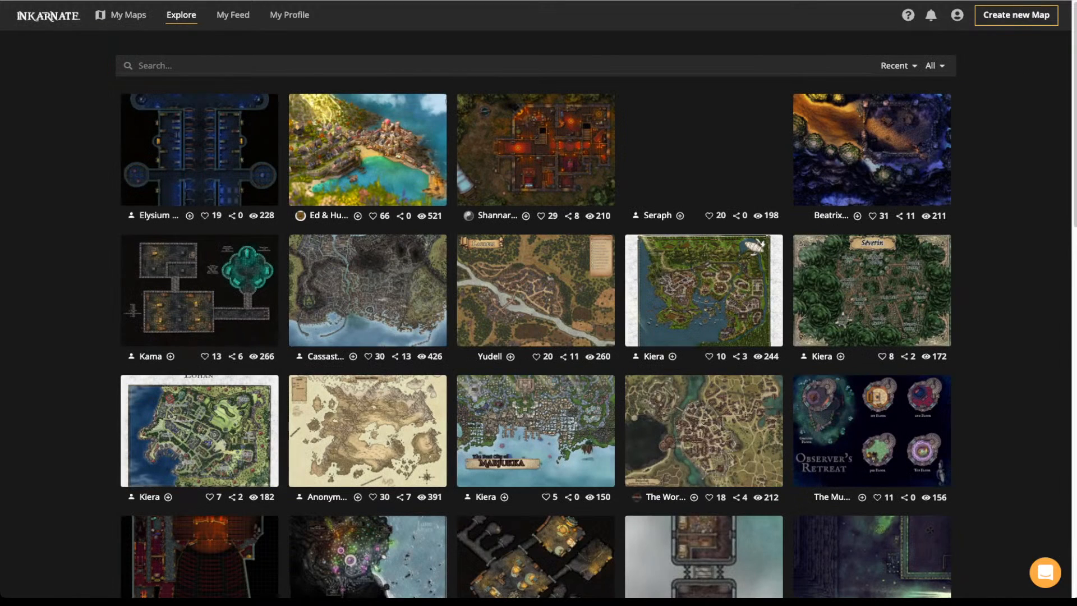
left_click(233, 15)
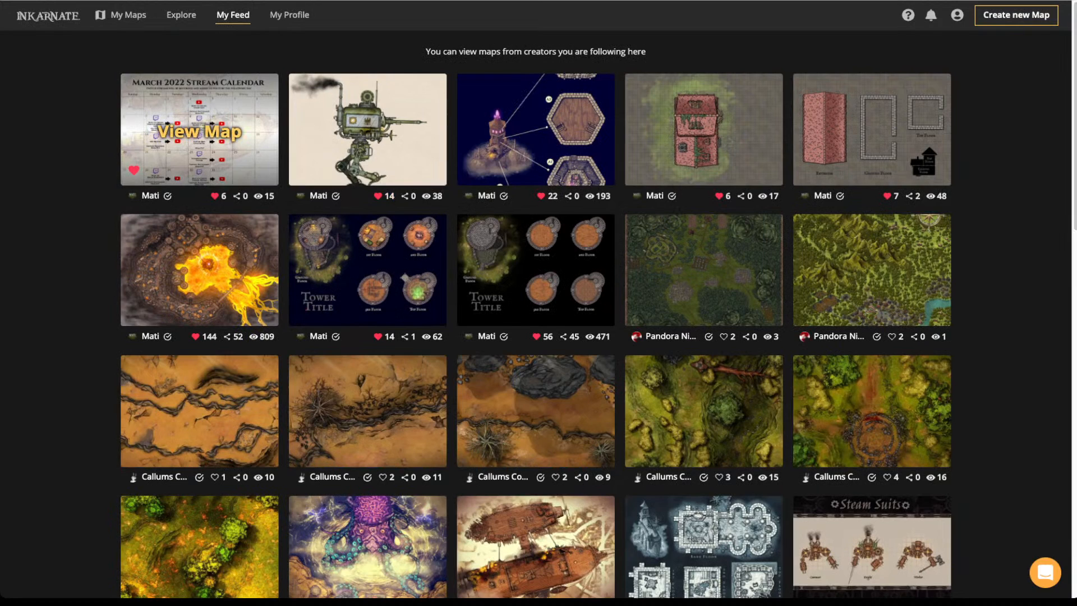
left_click(199, 131)
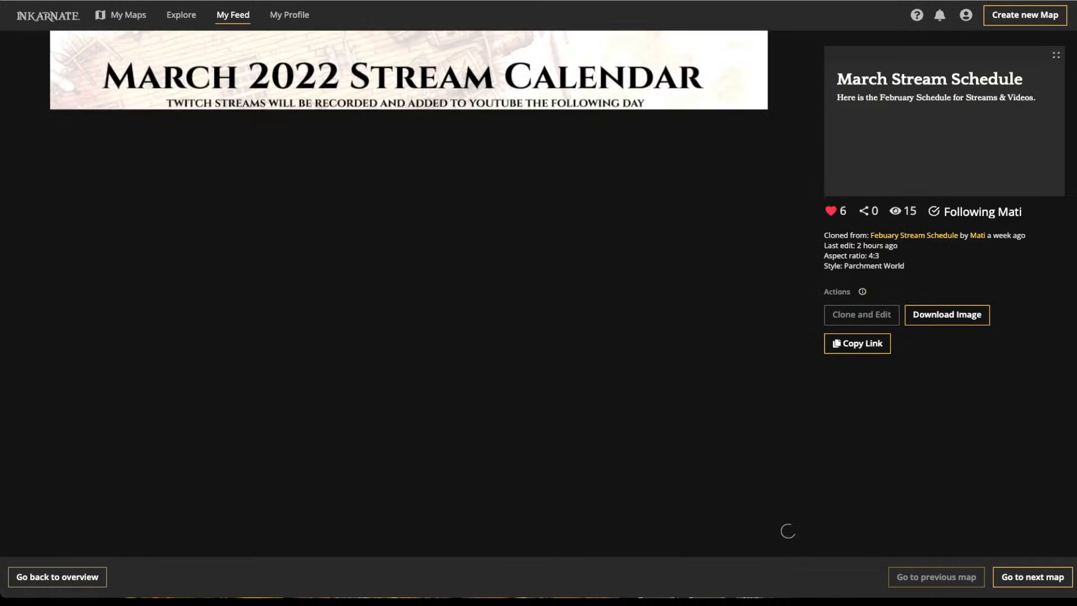